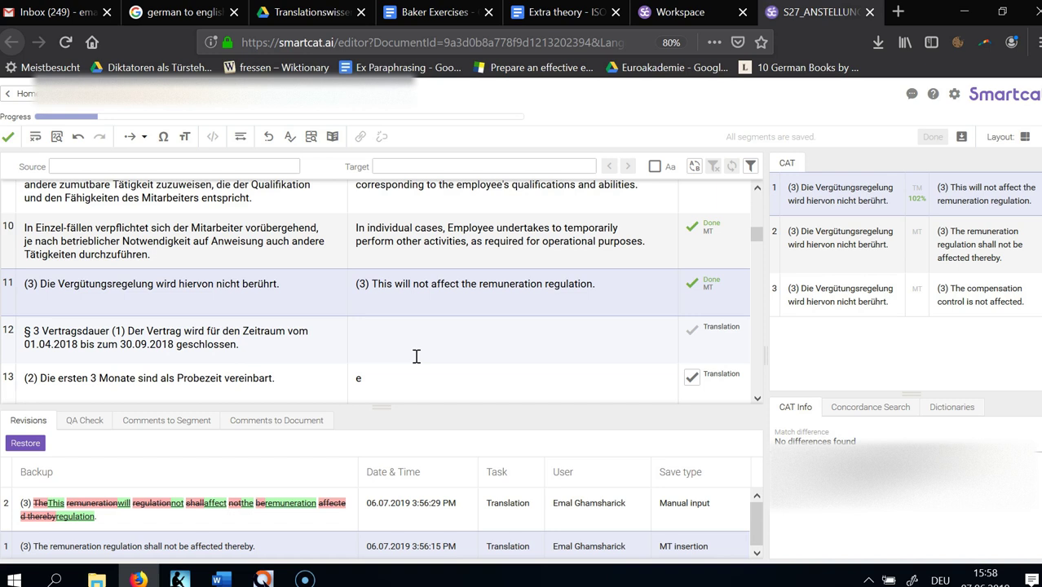
pyautogui.click(415, 357)
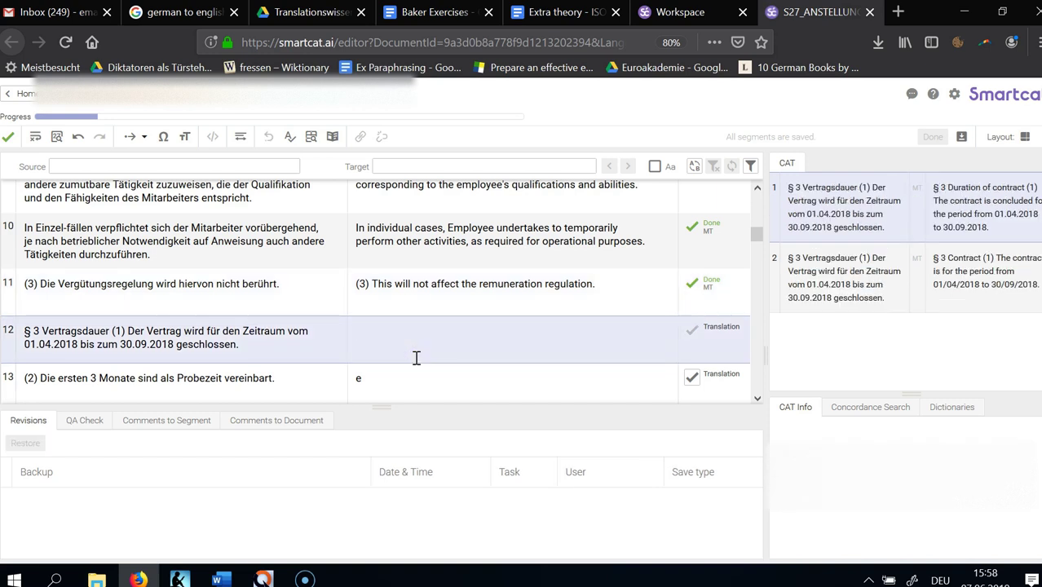
pyautogui.press('Up')
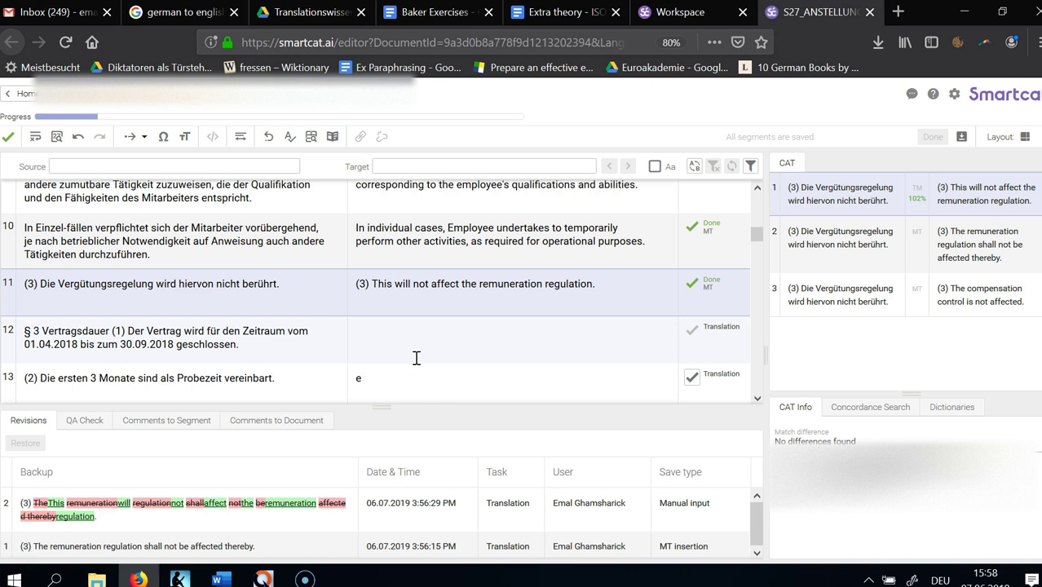
pyautogui.press('Up')
pyautogui.press('Up')
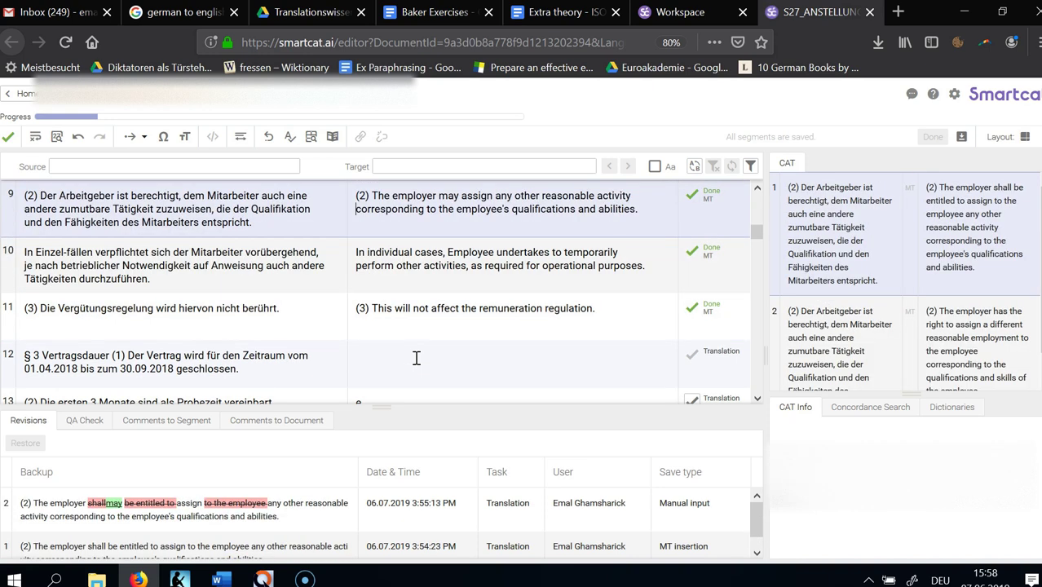
pyautogui.press('Down')
pyautogui.press('Down')
pyautogui.press('Down')
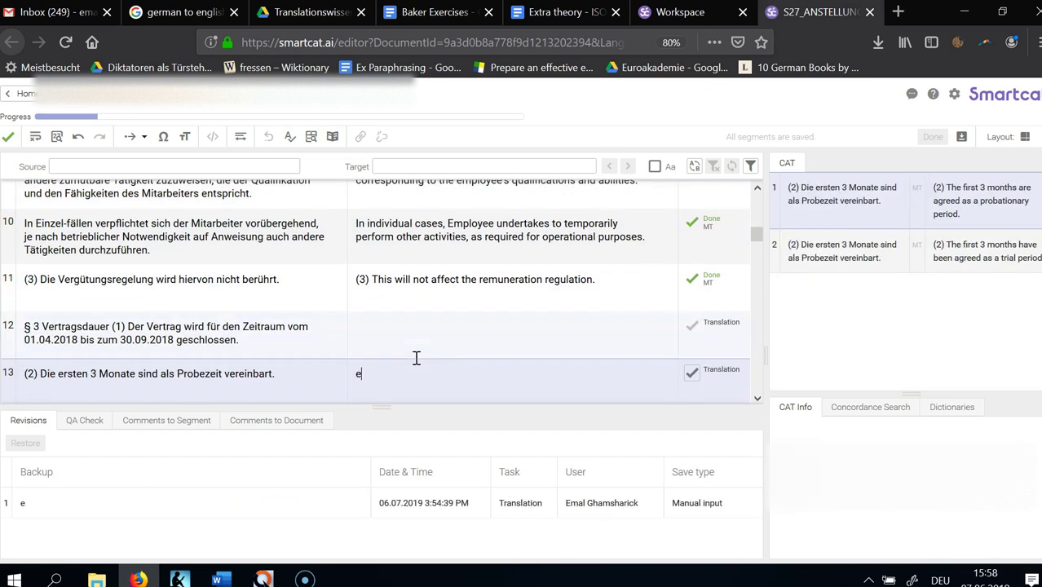
pyautogui.press('Up')
pyautogui.press('Up')
pyautogui.press('Up')
pyautogui.press('Up')
pyautogui.press('Down')
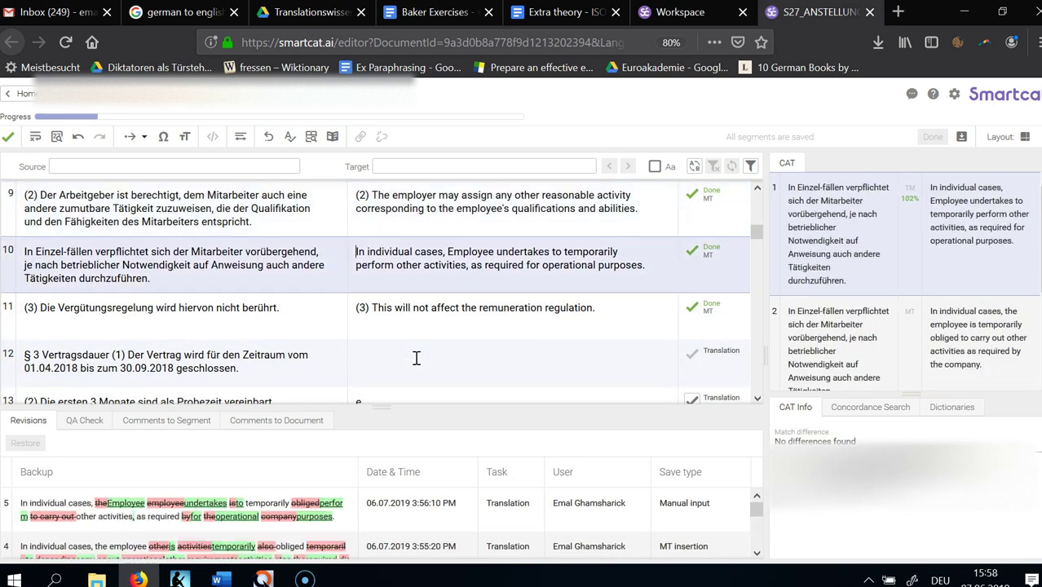
pyautogui.press('Down')
pyautogui.press('Down')
pyautogui.press('Down')
pyautogui.press('Up')
pyautogui.press('Up')
pyautogui.press('Up')
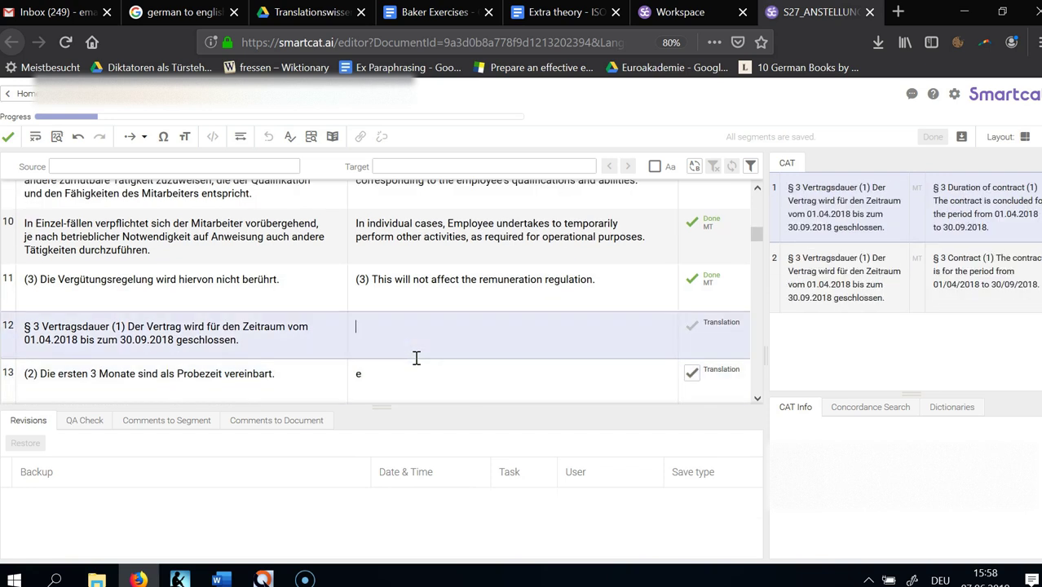
pyautogui.press('Up')
pyautogui.press('Down')
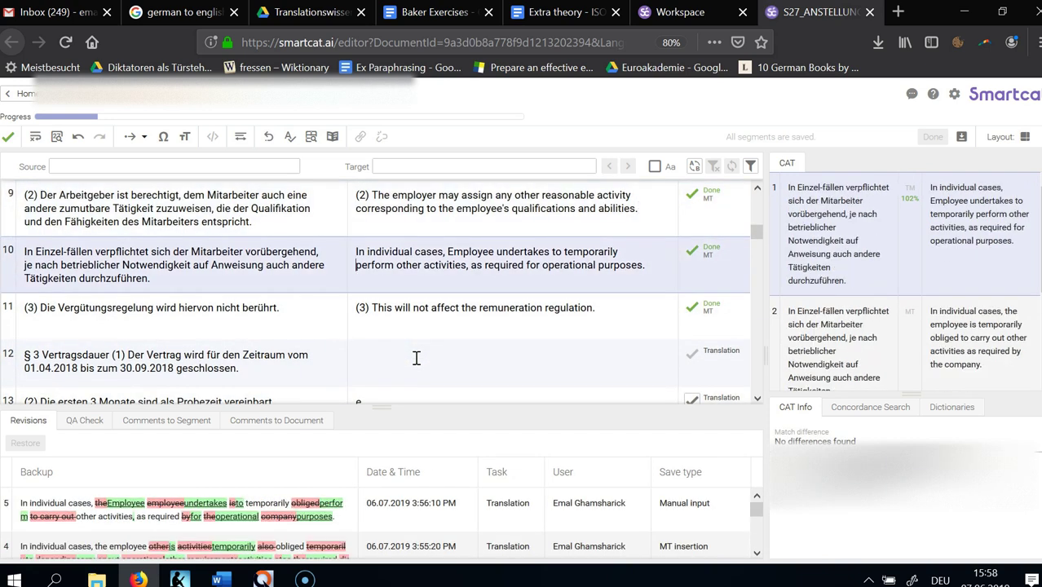
pyautogui.press('Down')
pyautogui.press('Down')
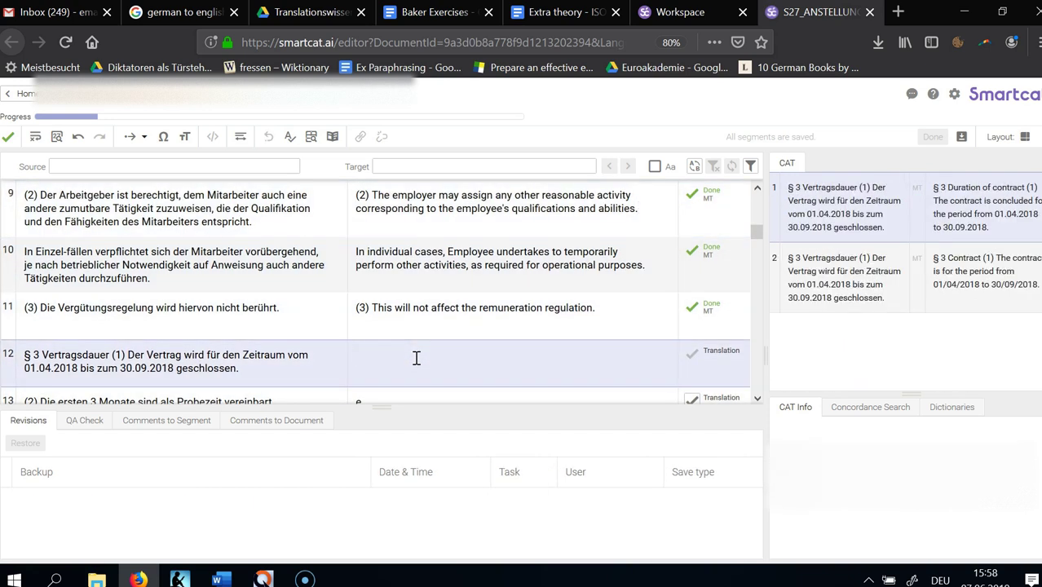
pyautogui.press('Down')
pyautogui.press('Up')
pyautogui.press('Up')
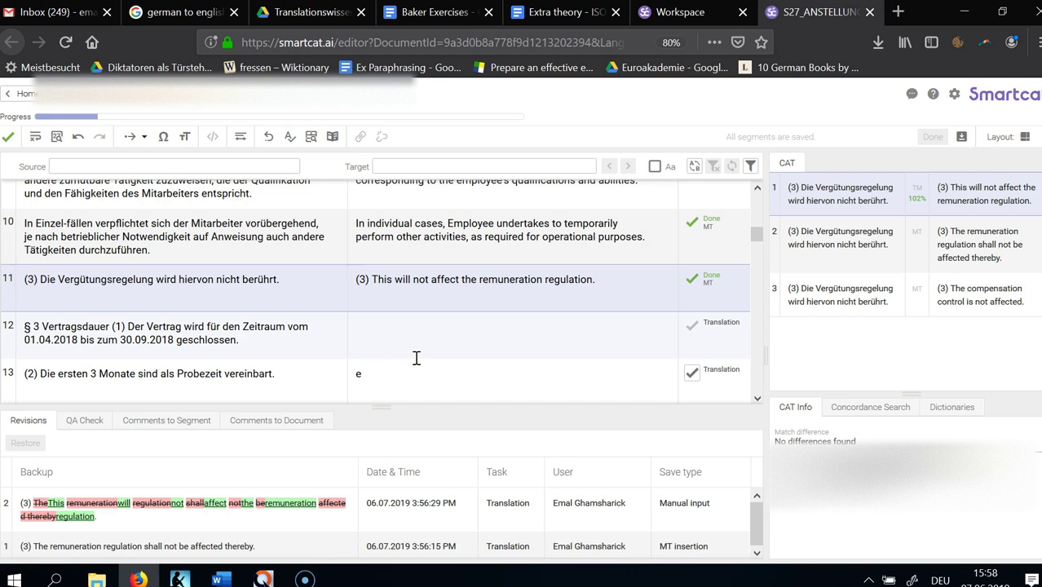
pyautogui.press('Up')
pyautogui.press('Up')
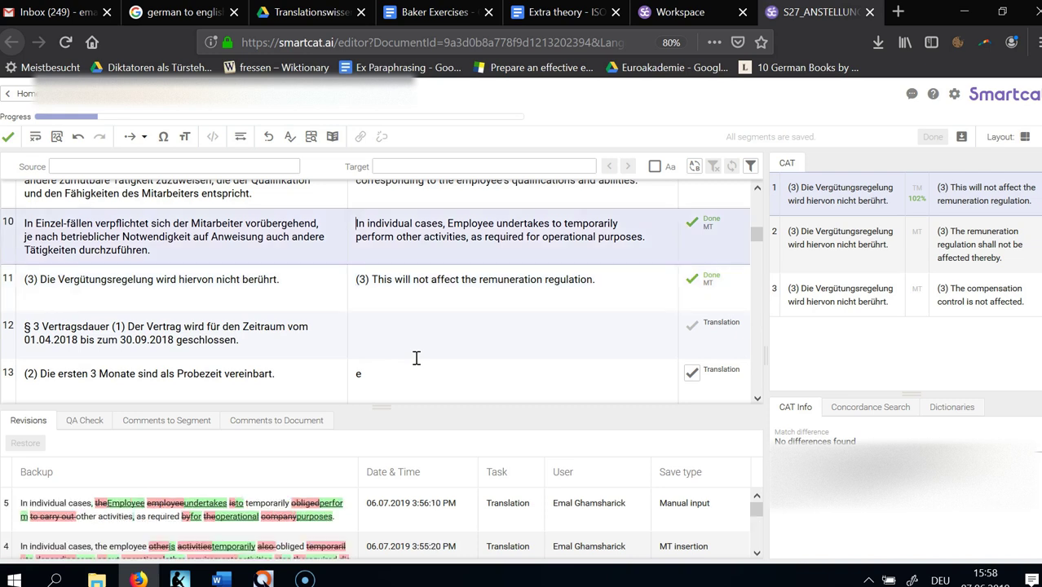
pyautogui.press('Down')
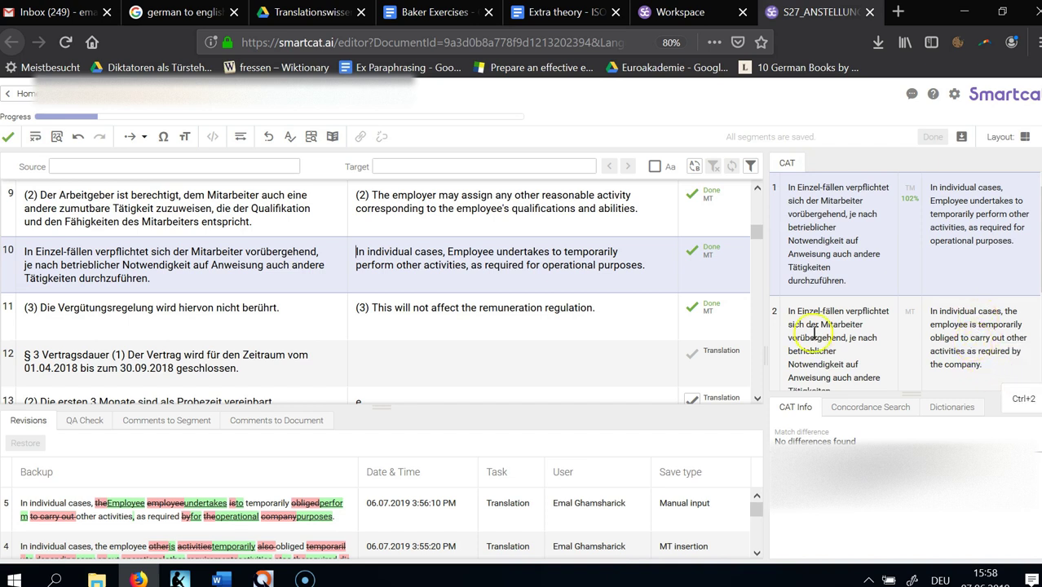
# Compare both mentions of "Mitarbeiter" in segment 9's German source with the wording of its English translation
pyautogui.moveTo(461, 196); pyautogui.dragTo(463, 207)
pyautogui.click(458, 208)
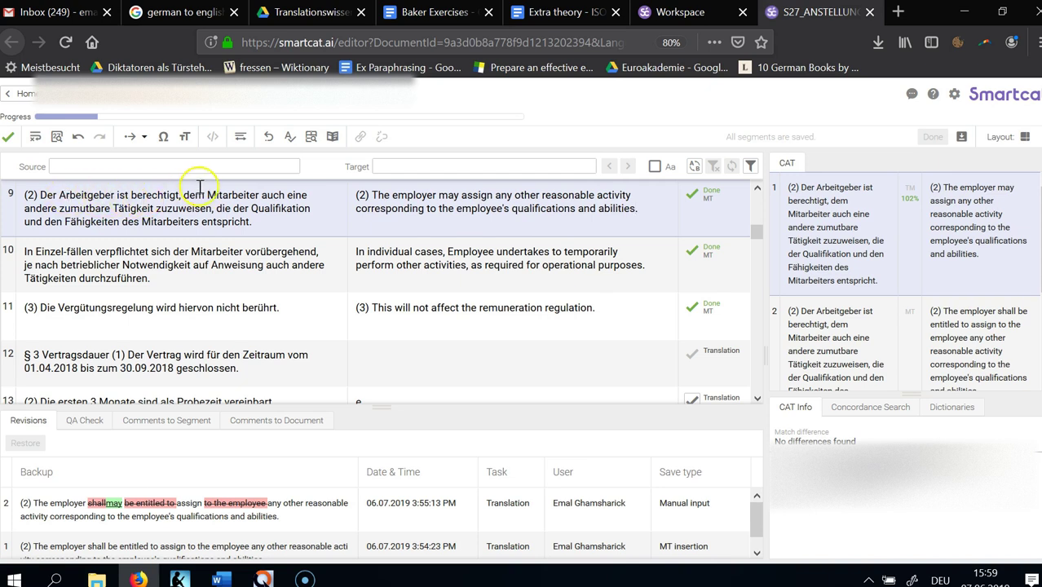
pyautogui.click(235, 195)
pyautogui.doubleClick(234, 195)
pyautogui.click(152, 220)
pyautogui.doubleClick(152, 220)
pyautogui.doubleClick(245, 196)
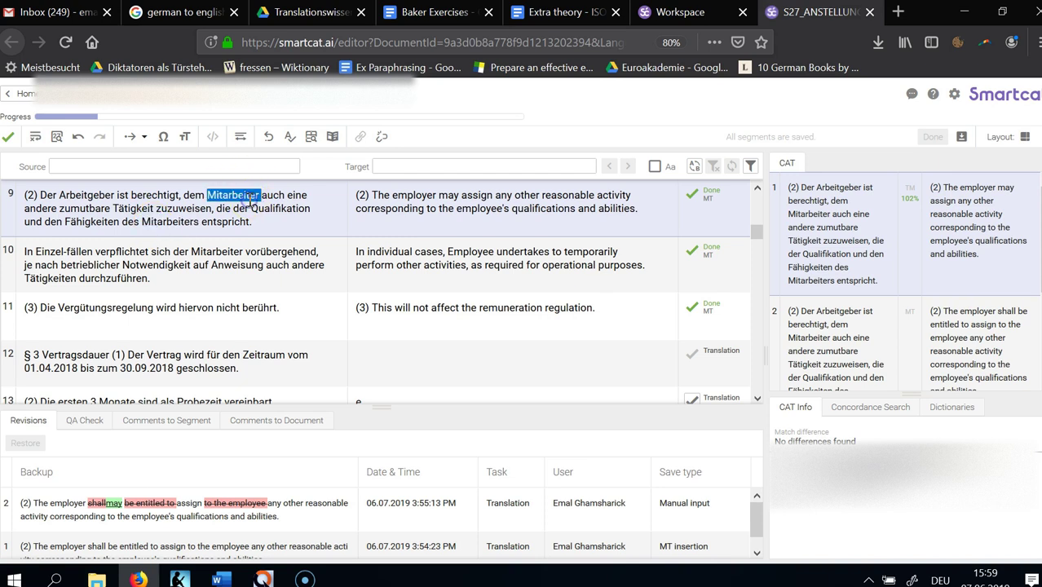
pyautogui.doubleClick(174, 223)
pyautogui.click(420, 201)
pyautogui.click(551, 218)
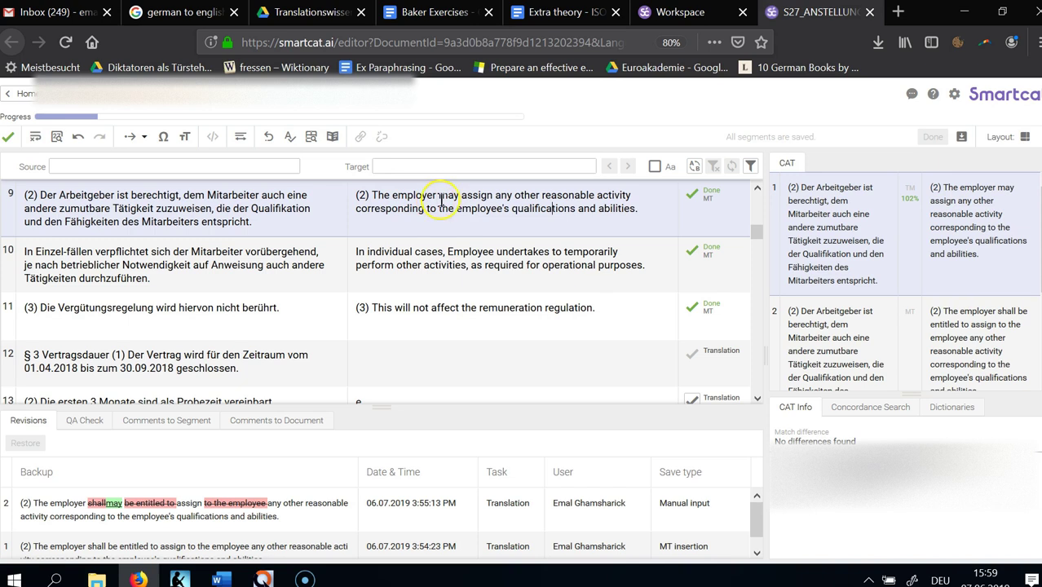
pyautogui.click(494, 197)
# Try adding "to the employee" after "abilities" in segment 9's translation and delete the phrase again
pyautogui.click(635, 209)
pyautogui.click(633, 212)
pyautogui.write('to te')
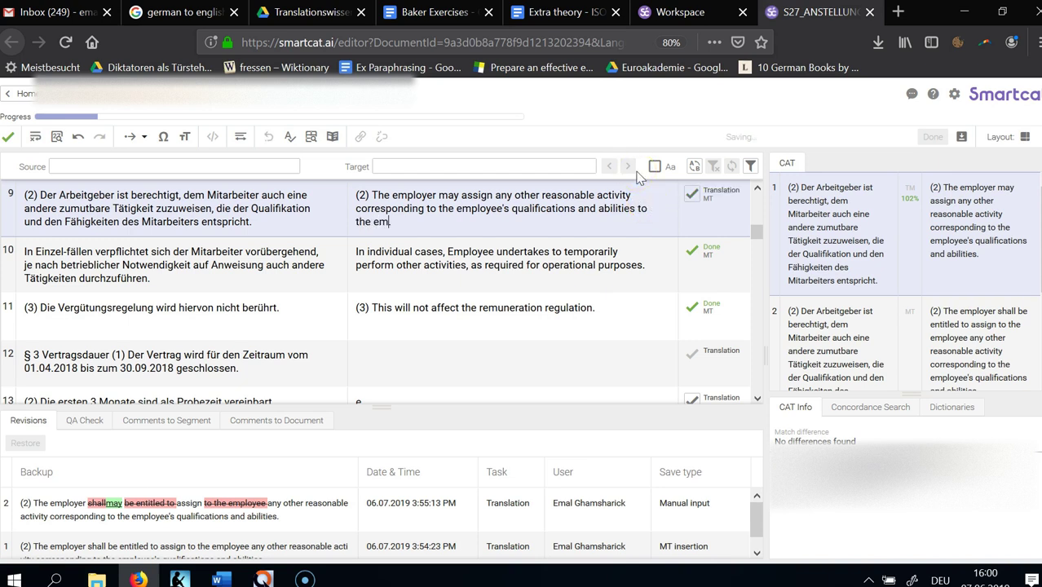
pyautogui.hotkey('ctrl', 'shift', 'Left')
pyautogui.hotkey('ctrl', 'shift', 'Left')
pyautogui.hotkey('ctrl', 'shift', 'Left')
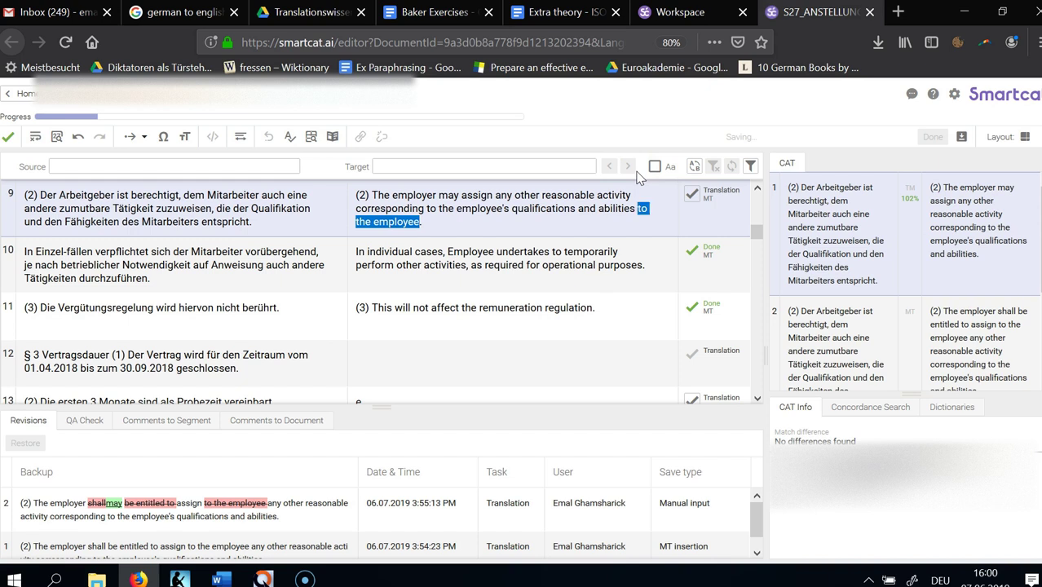
pyautogui.press('BackSpace')
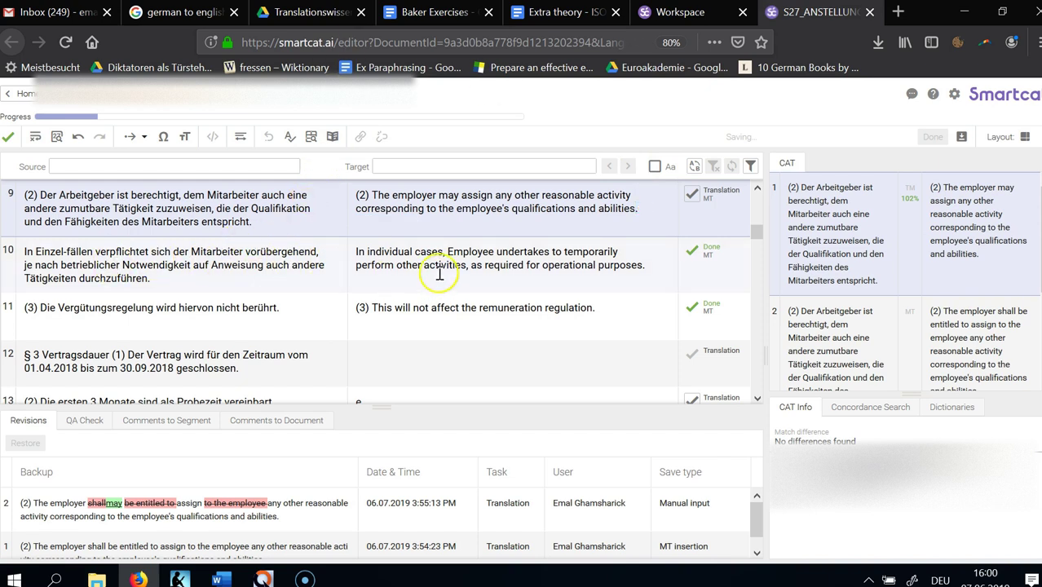
# Compare segment 10's translation with its machine translation suggestion, examining "Employee undertakes to" and "operational purposes"
pyautogui.click(487, 263)
pyautogui.click(463, 250)
pyautogui.click(492, 269)
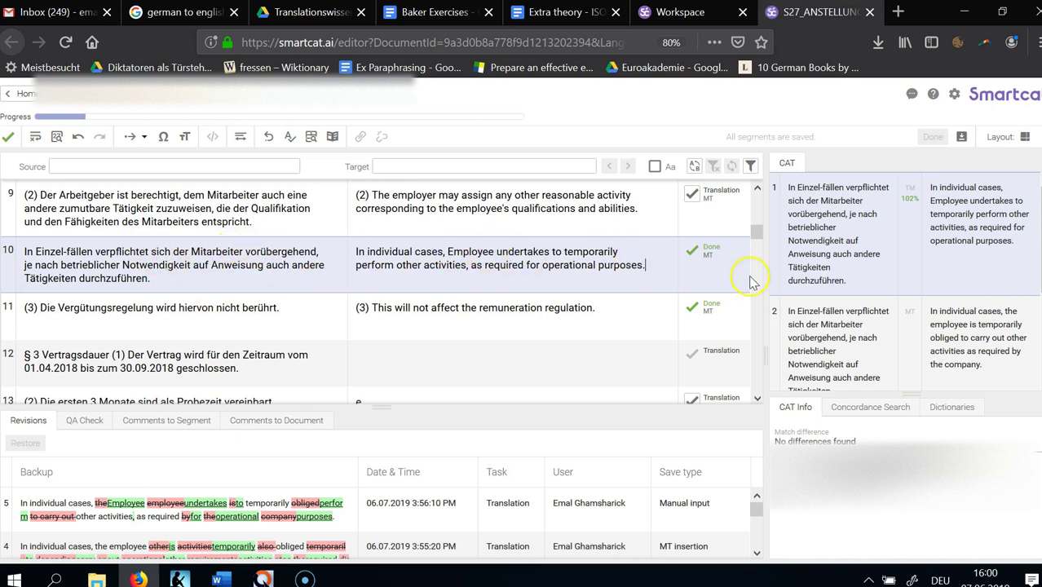
pyautogui.click(962, 330)
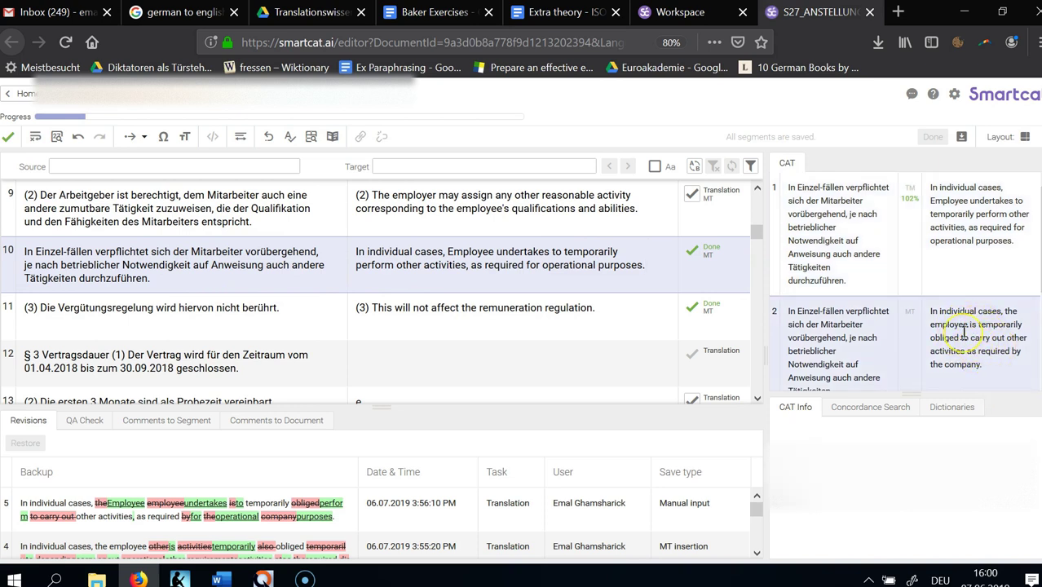
pyautogui.moveTo(964, 335); pyautogui.dragTo(924, 326)
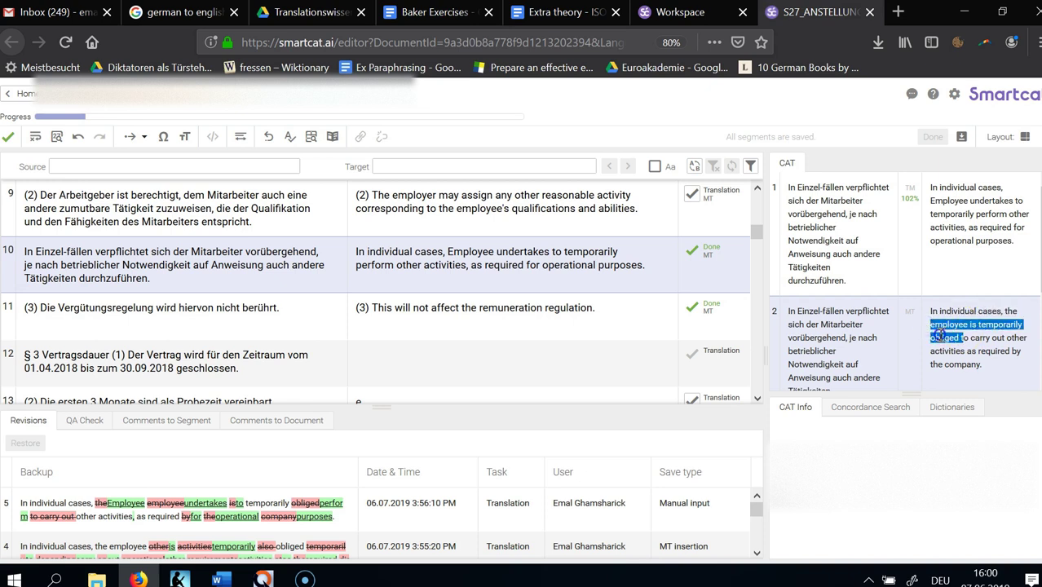
pyautogui.click(940, 337)
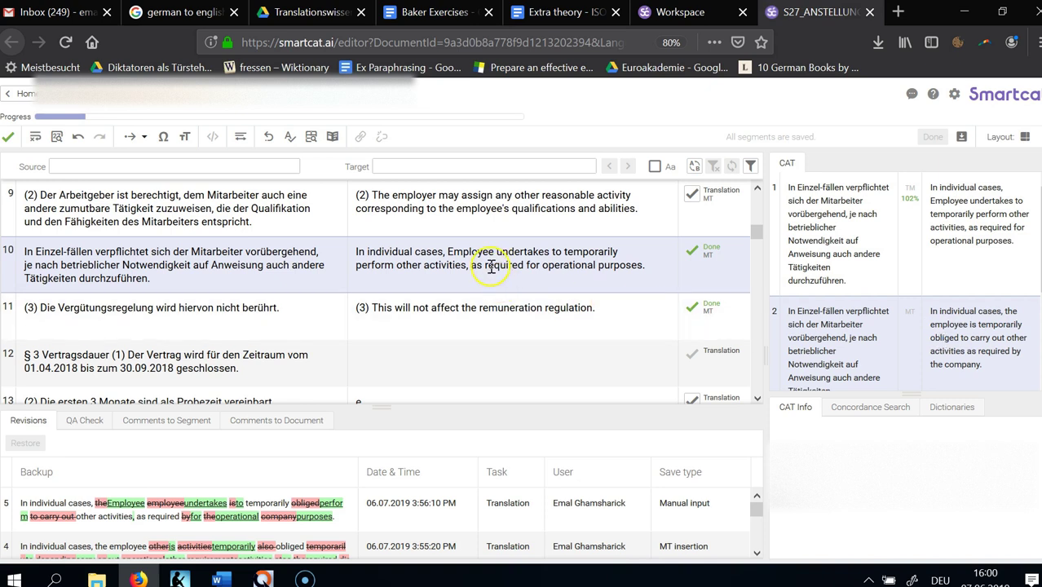
pyautogui.click(448, 251)
pyautogui.click(546, 252)
pyautogui.click(586, 338)
pyautogui.click(538, 253)
pyautogui.click(619, 374)
pyautogui.hotkey('ctrl', 'Left')
pyautogui.hotkey('ctrl', 'shift', 'Right')
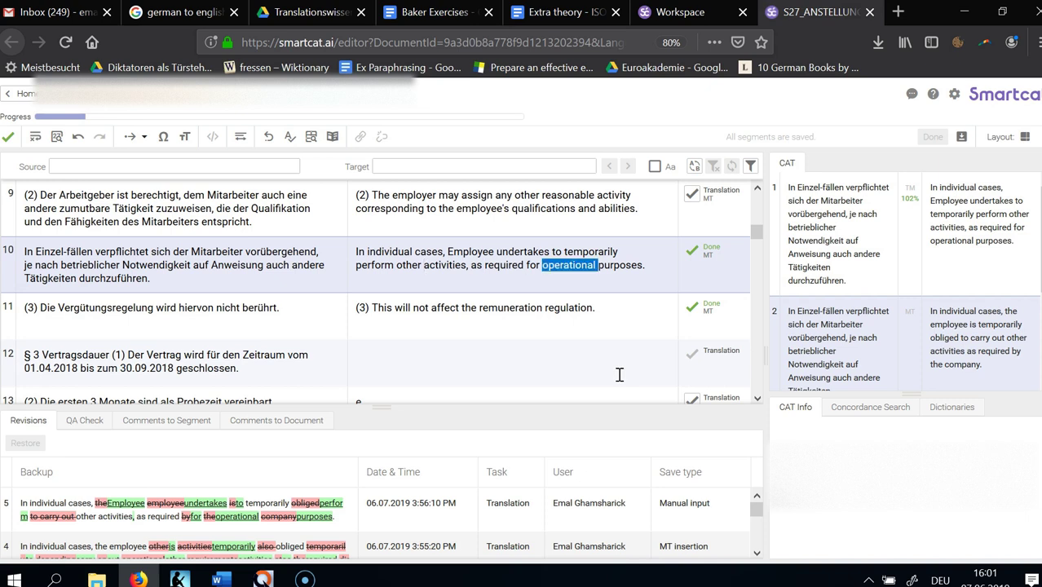
pyautogui.hotkey('ctrl', 'shift', 'Right')
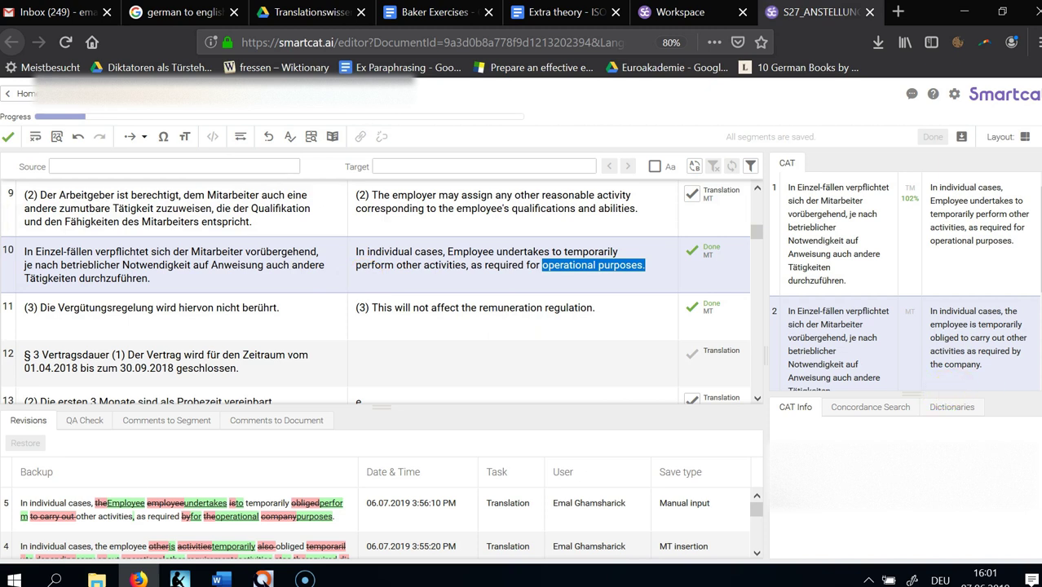
pyautogui.click(981, 359)
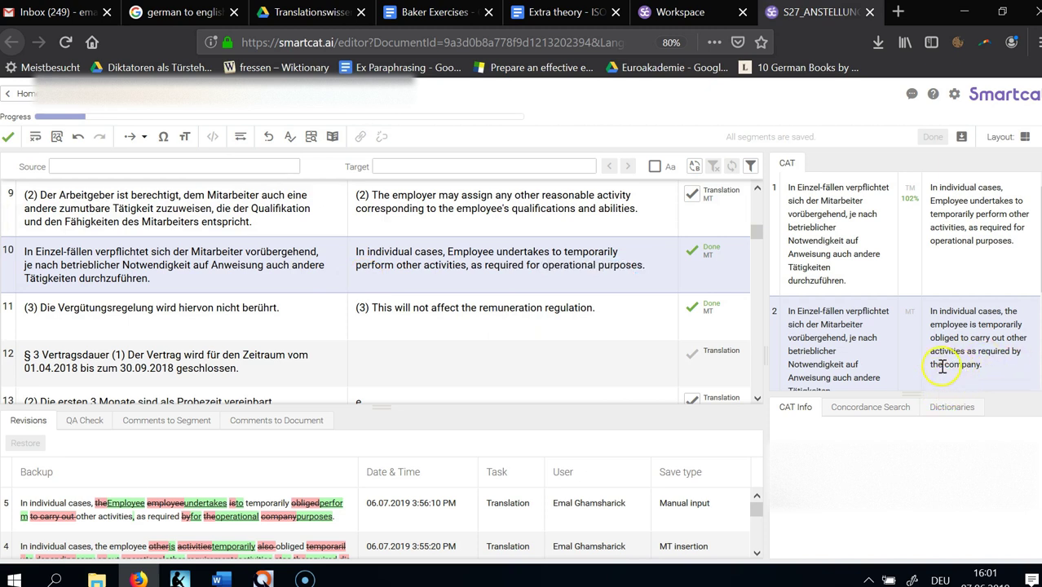
pyautogui.doubleClick(557, 259)
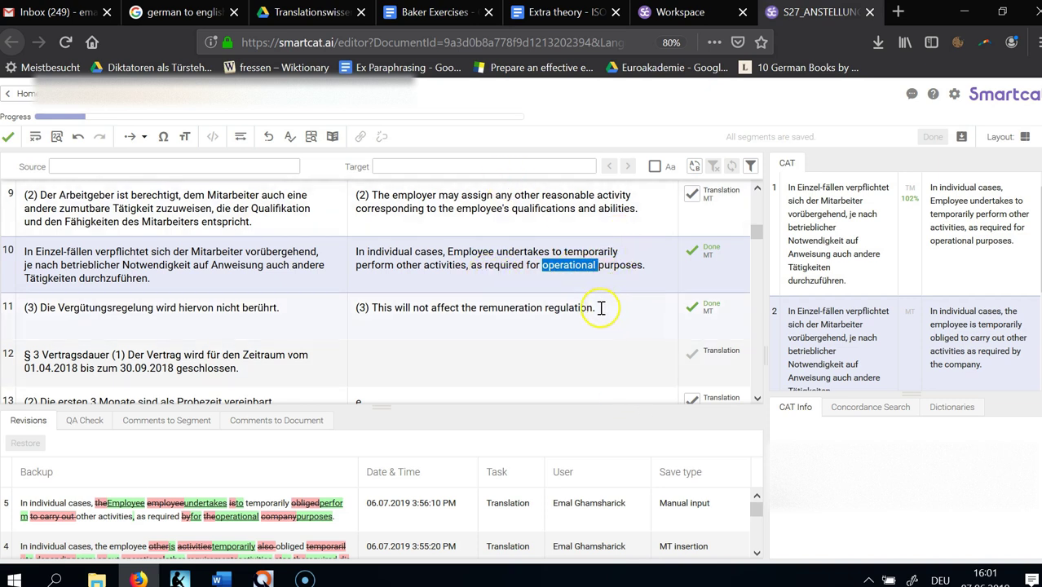
# Check segment 11's machine translation suggestion and replace "regulation" with "agreement" in its English translation
pyautogui.click(474, 309)
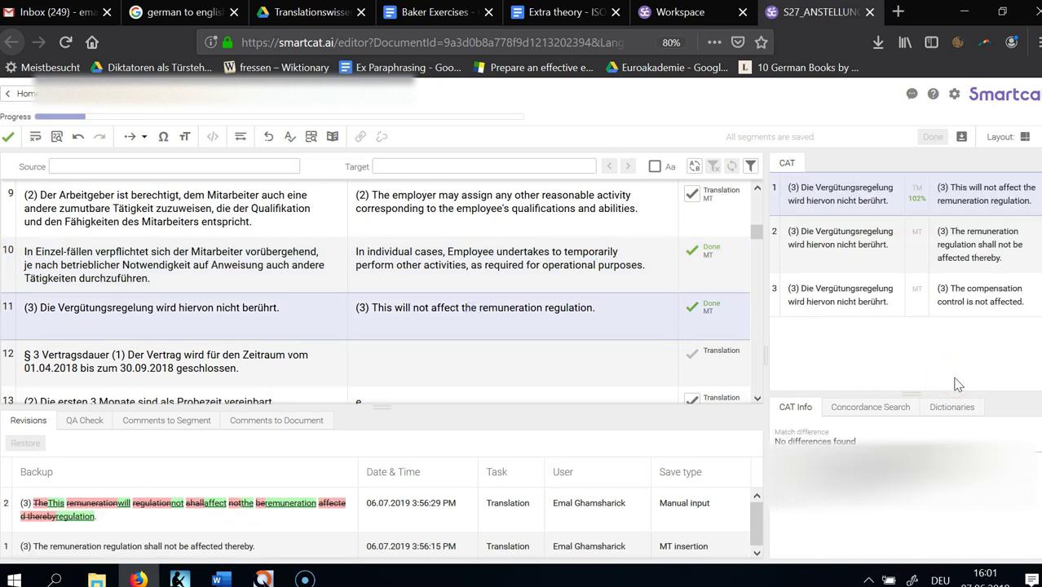
pyautogui.click(472, 312)
pyautogui.click(974, 233)
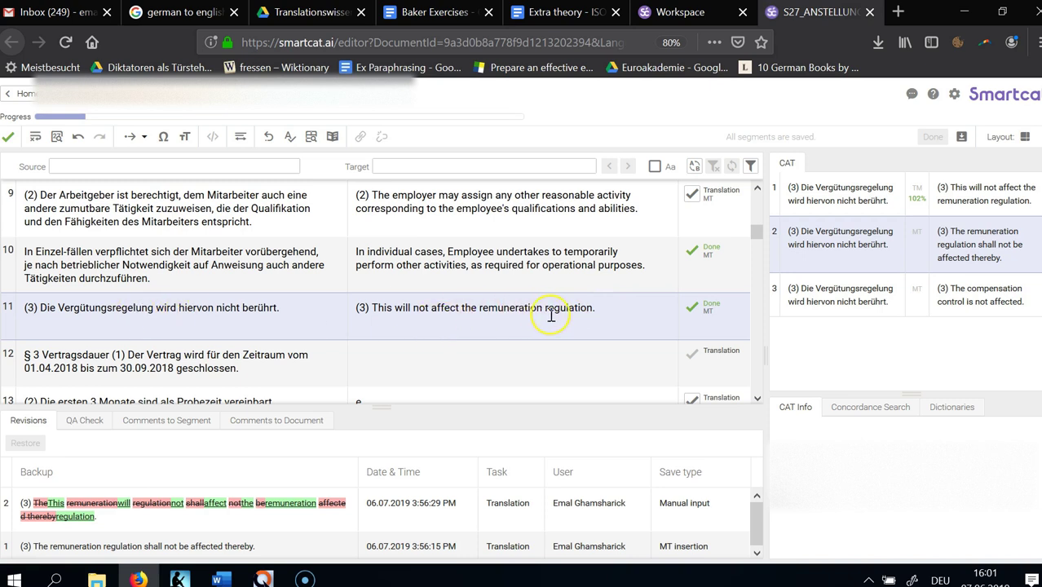
pyautogui.doubleClick(516, 310)
pyautogui.doubleClick(575, 309)
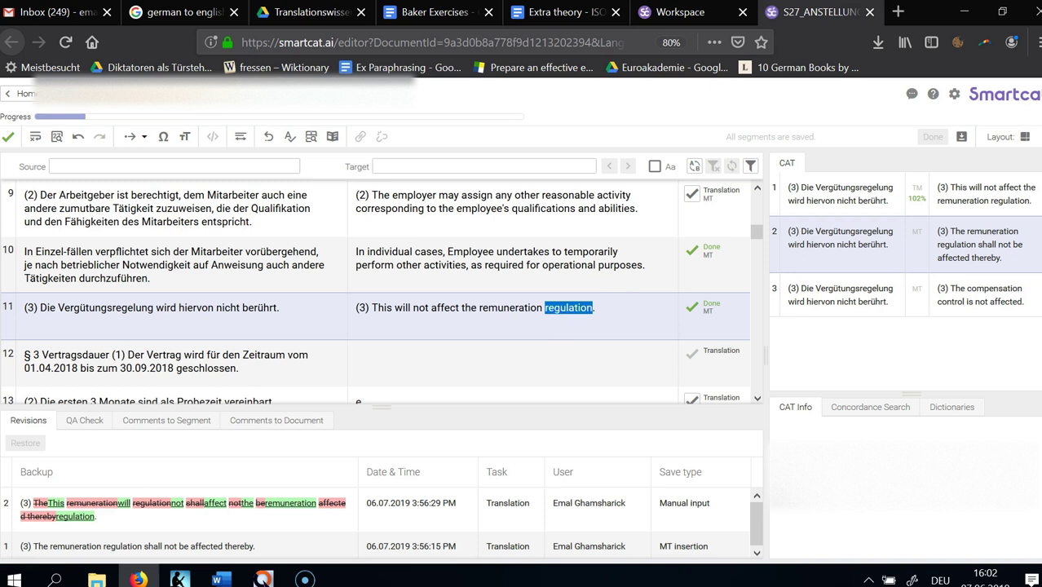
pyautogui.press('Delete')
pyautogui.write('agreement')
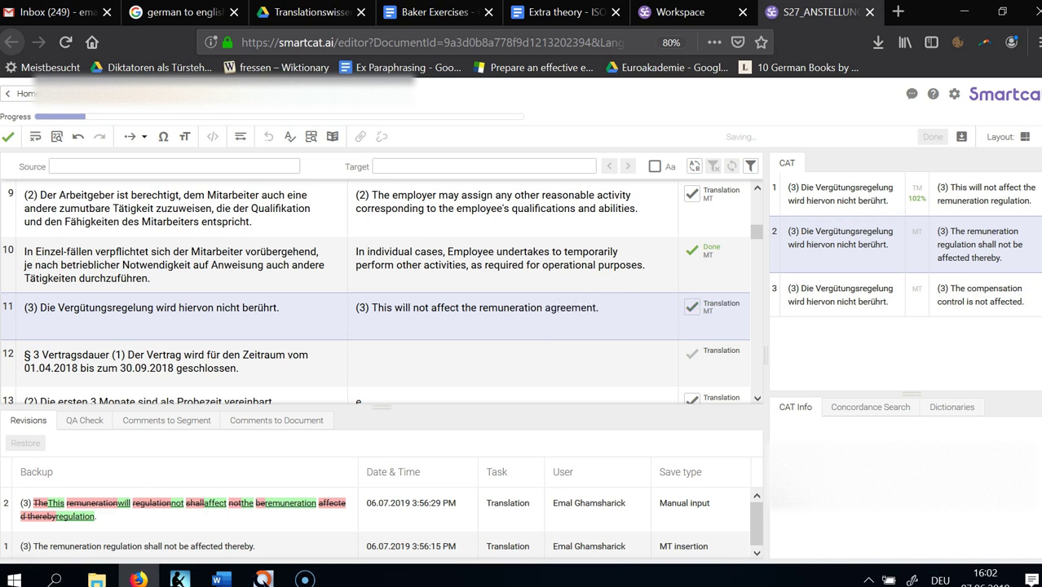
# Look up the definition of "remuneration" from segment 11 with a Google search and return to the Smartcat editor
pyautogui.hotkey('ctrl', 'shift', 'Left')
pyautogui.hotkey('ctrl', 'shift', 'Left')
pyautogui.press('Left')
pyautogui.hotkey('ctrl', 'shift', 'Right')
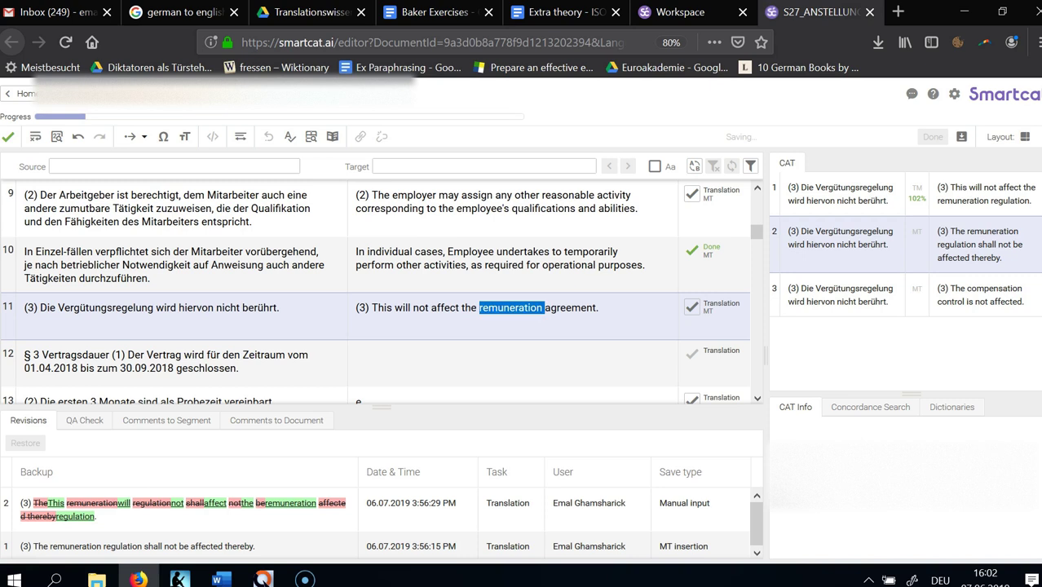
pyautogui.click(898, 12)
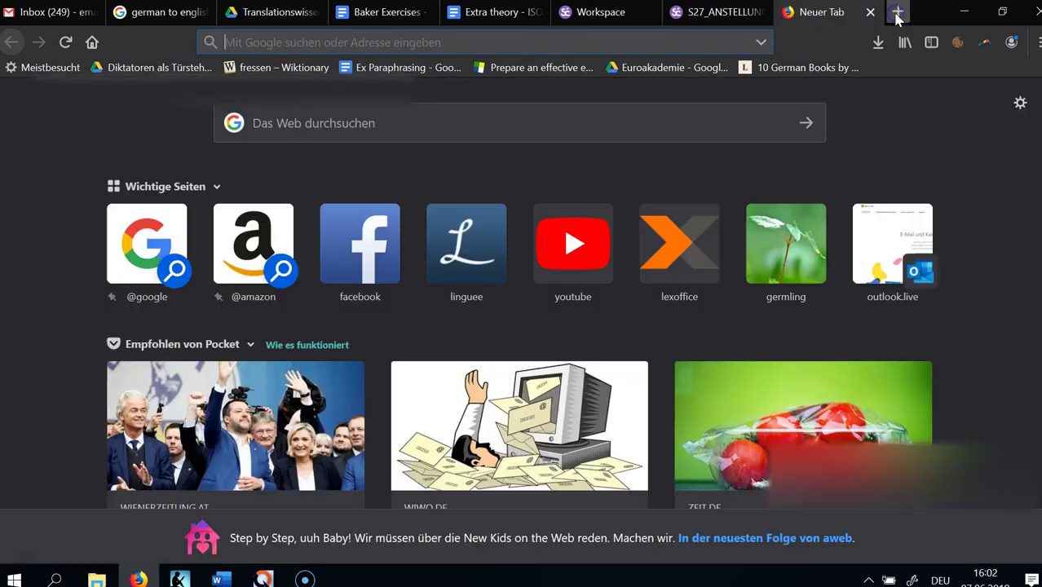
pyautogui.write('remuneration')
pyautogui.press('Return')
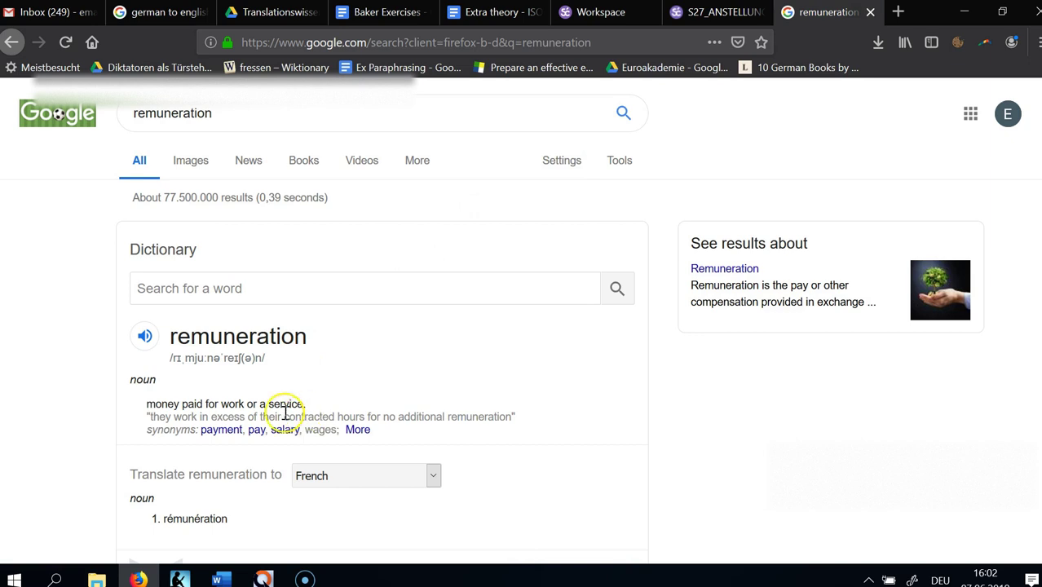
pyautogui.tripleClick(232, 406)
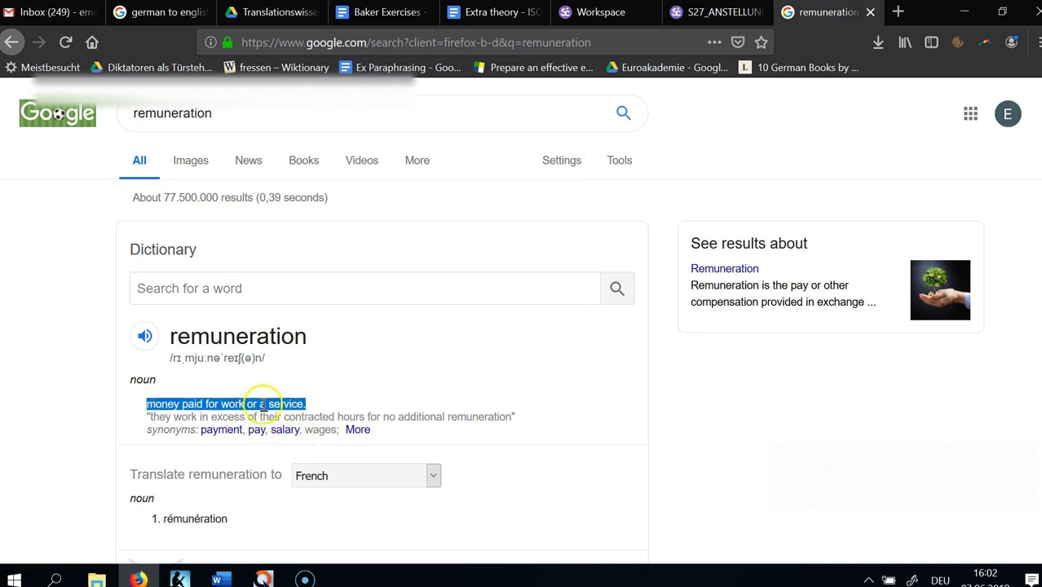
pyautogui.click(707, 9)
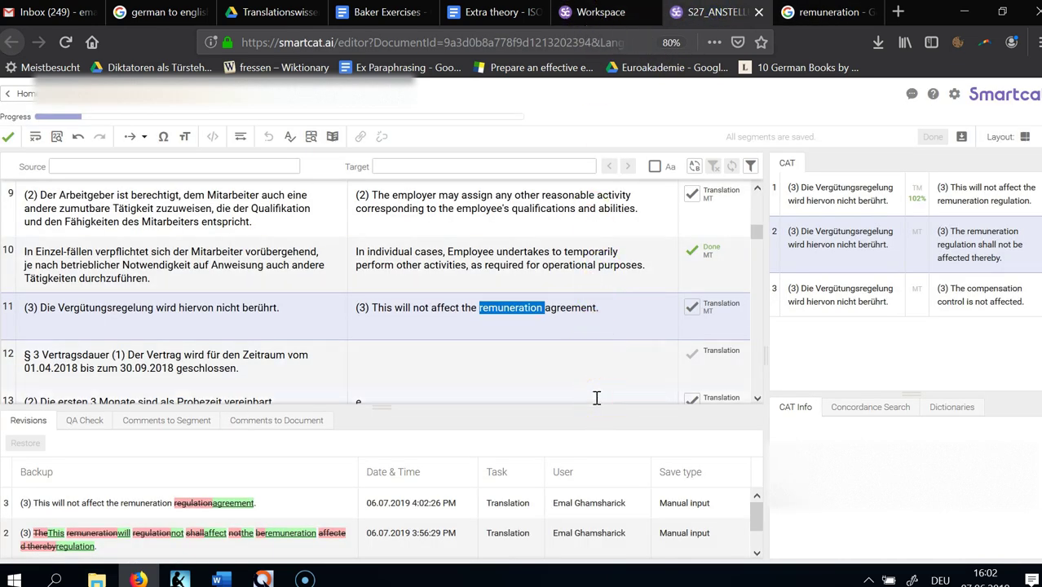
pyautogui.click(616, 322)
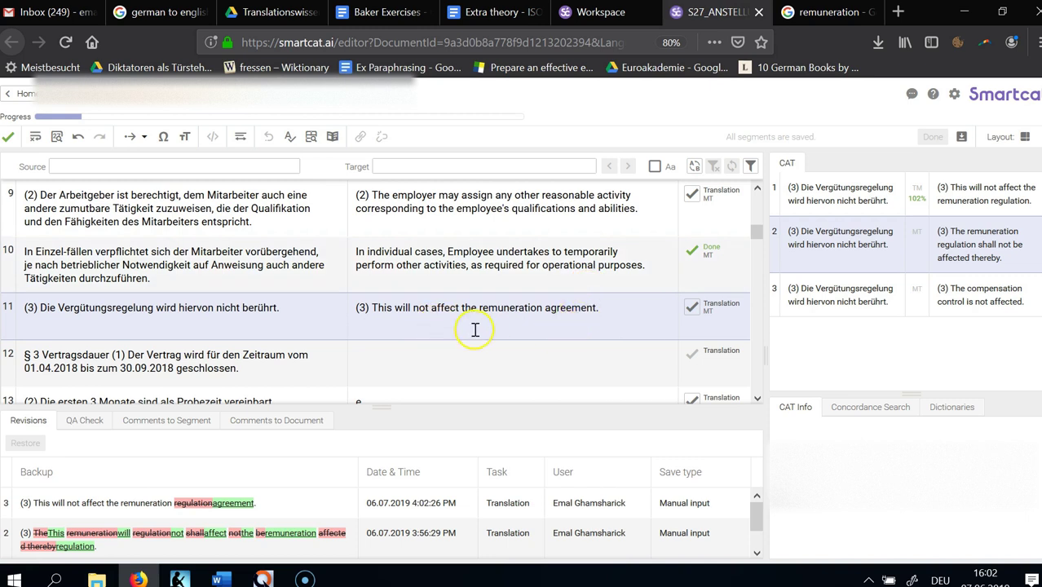
# Confirm segment 11's translation and insert the first machine translation suggestion into segment 12
pyautogui.click(615, 312)
pyautogui.hotkey('ctrl', 'Return')
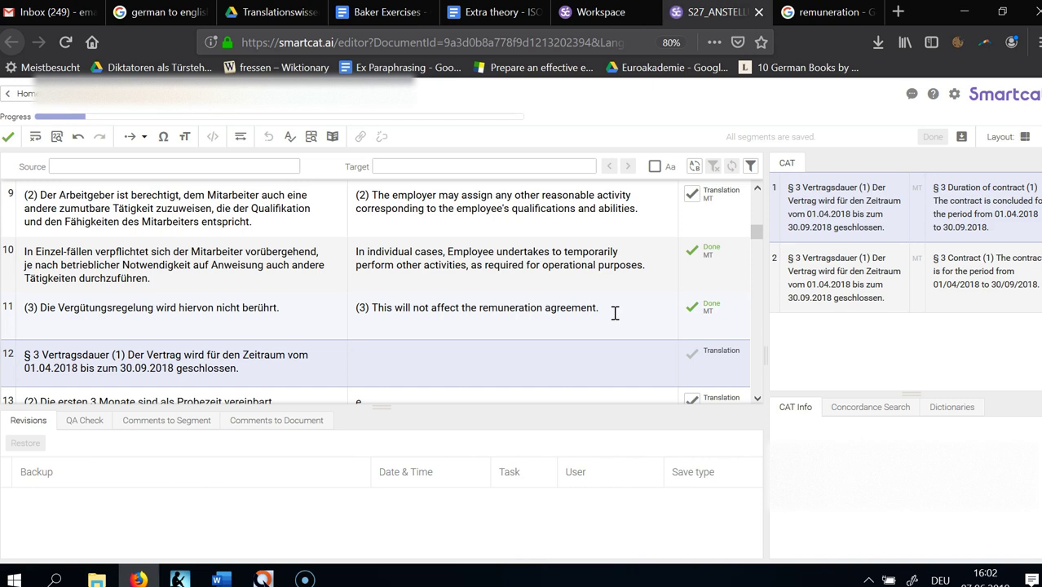
pyautogui.hotkey('ctrl', '1')
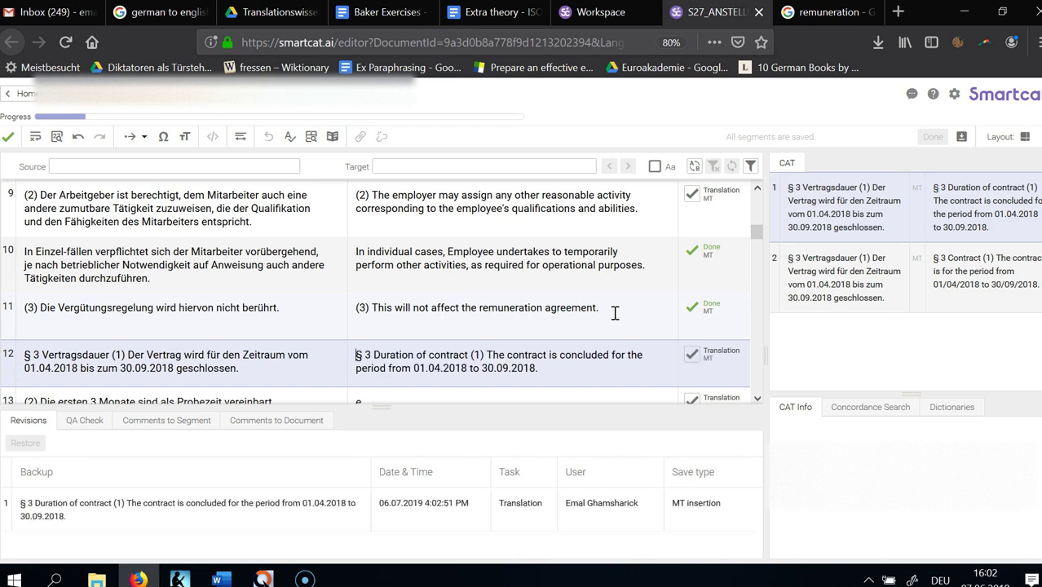
# Reword segment 12's heading from "Duration of contract" to "Contract duration" and remove the "(1)" after it
pyautogui.hotkey('ctrl', 'shift', 'Right')
pyautogui.hotkey('ctrl', 'shift', 'Right')
pyautogui.hotkey('shift', 'Right')
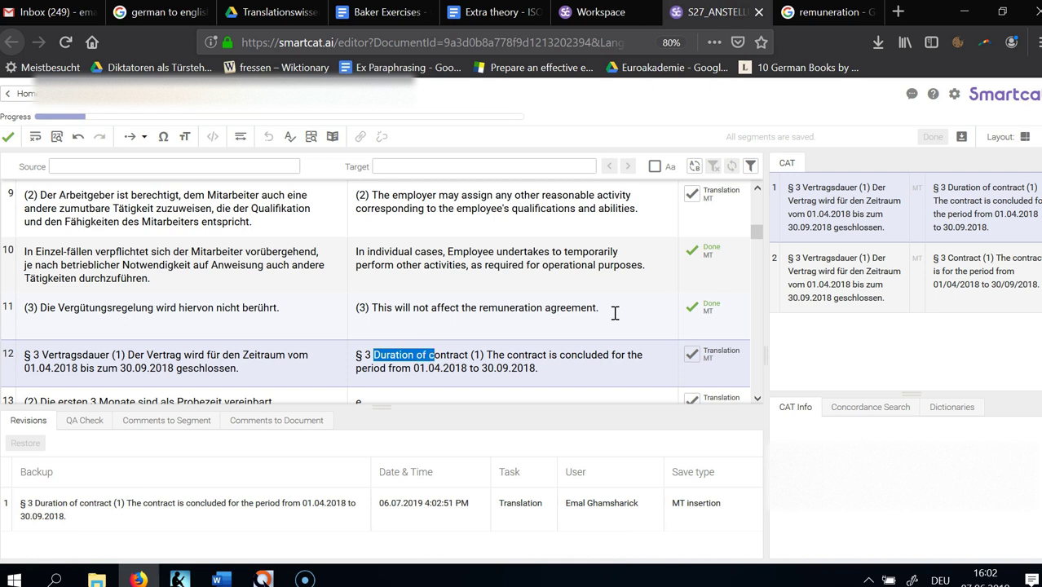
pyautogui.write('C')
pyautogui.hotkey('ctrl', 'Right')
pyautogui.write('duratio')
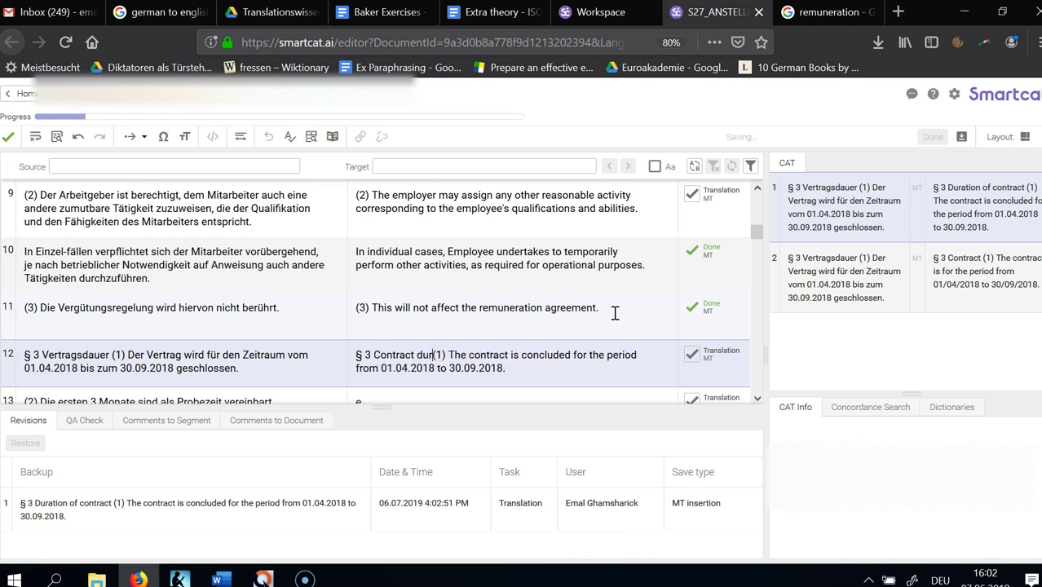
pyautogui.write('n')
pyautogui.hotkey('shift', 'Right')
pyautogui.hotkey('shift', 'Right')
pyautogui.hotkey('shift', 'Right')
pyautogui.hotkey('shift', 'Right')
pyautogui.press('BackSpace')
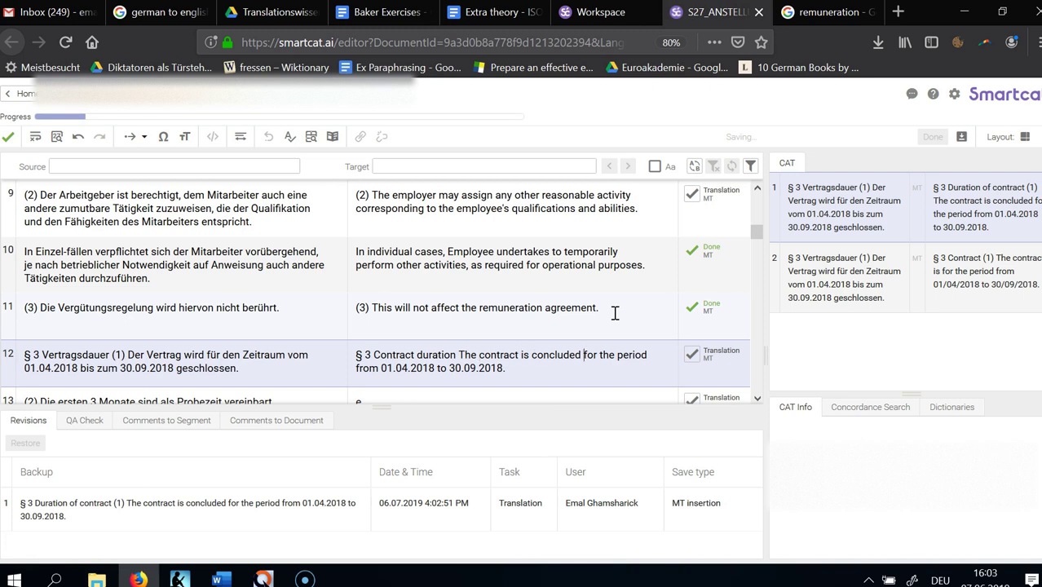
# Write the start date in segment 12's translation as "01 April 2018"
pyautogui.press('Right')
pyautogui.press('Right')
pyautogui.press('Right')
pyautogui.press('Right')
pyautogui.press('Right')
pyautogui.press('Right')
pyautogui.press('Right')
pyautogui.hotkey('shift', 'Right')
pyautogui.hotkey('shift', 'Right')
pyautogui.hotkey('shift', 'Right')
pyautogui.hotkey('shift', 'Right')
pyautogui.hotkey('shift', 'Right')
pyautogui.hotkey('shift', 'Left')
pyautogui.write('April')
pyautogui.hotkey('ctrl', '1')
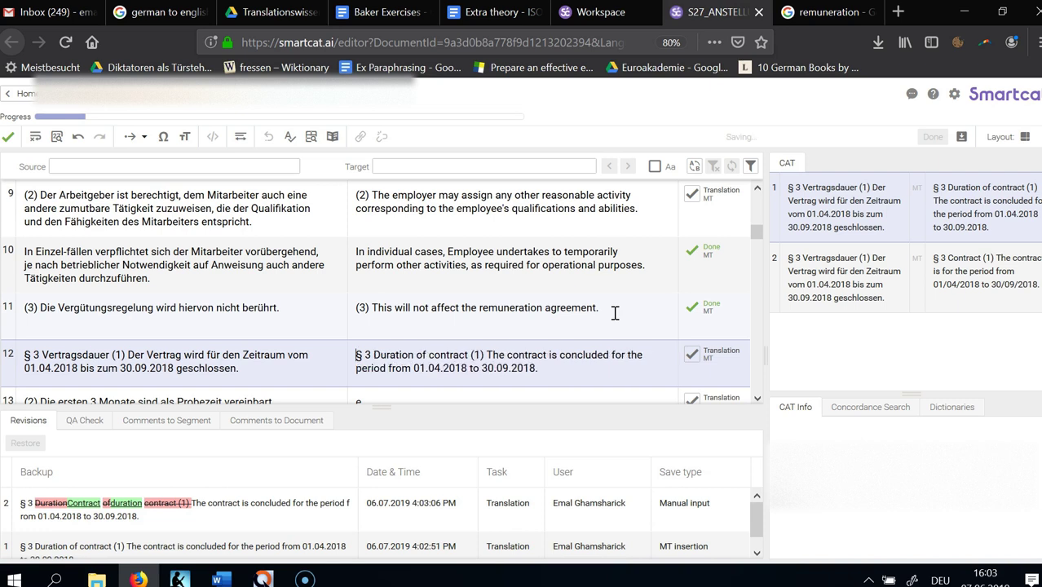
pyautogui.hotkey('ctrl', 'z')
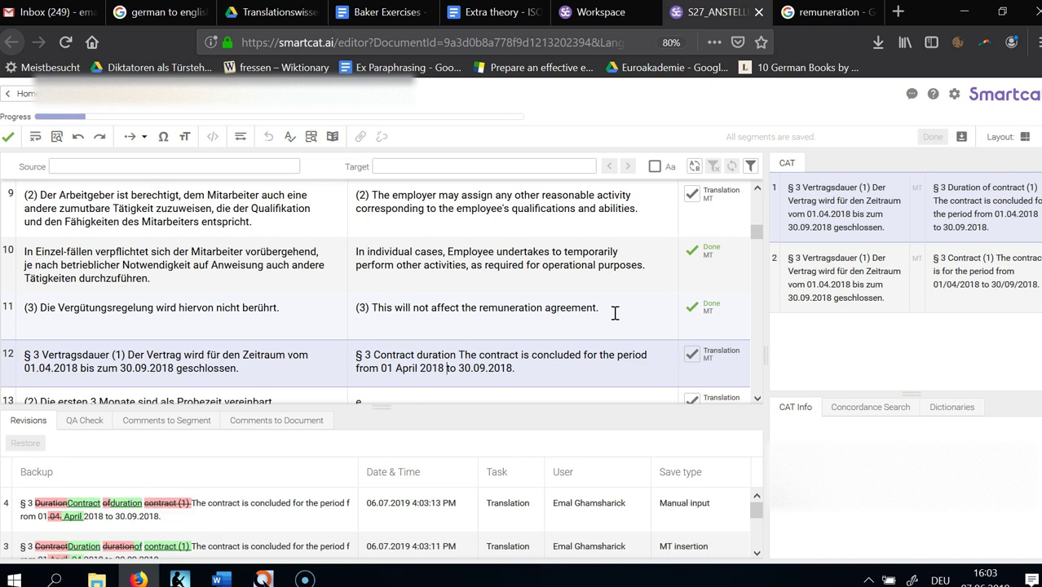
# Write the end date in segment 12's translation as "30 September 2018"
pyautogui.hotkey('shift', 'Right')
pyautogui.hotkey('shift', 'Right')
pyautogui.hotkey('shift', 'Right')
pyautogui.hotkey('shift', 'Right')
pyautogui.write('September')
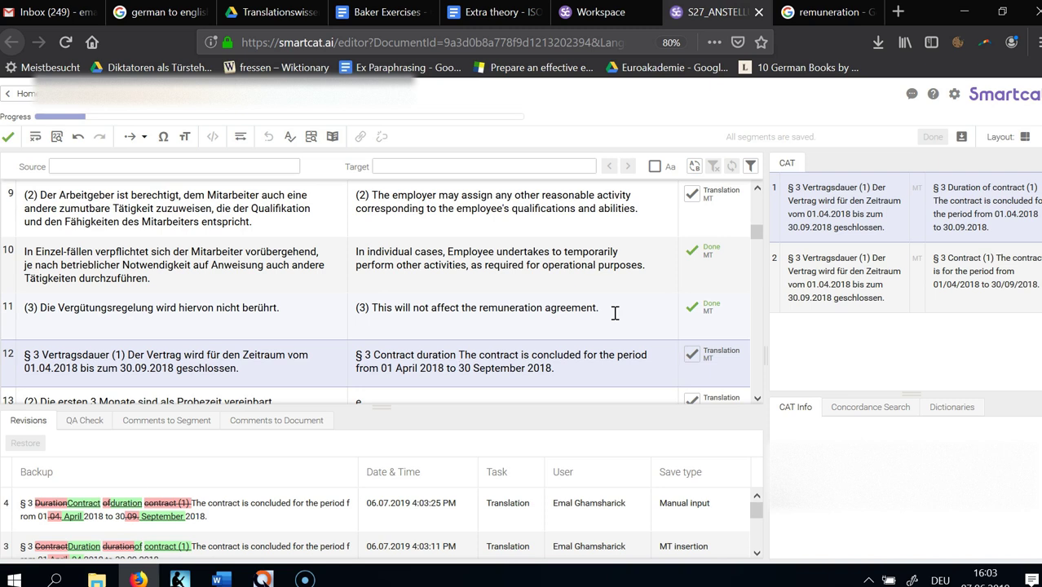
# Try replacing "is concluded" with "runs" in segment 12's translation and undo the replacement
pyautogui.hotkey('ctrl', 'shift', 'Left')
pyautogui.hotkey('ctrl', 'shift', 'Right')
pyautogui.hotkey('ctrl', 'shift', 'Right')
pyautogui.hotkey('ctrl', 'shift', 'Right')
pyautogui.press('Right')
pyautogui.hotkey('ctrl', 'Left')
pyautogui.hotkey('ctrl', 'shift', 'Right')
pyautogui.hotkey('ctrl', 'shift', 'Right')
pyautogui.hotkey('ctrl', 'shift', 'Right')
pyautogui.hotkey('shift', 'Left')
pyautogui.hotkey('ctrl', 'shift', 'Left')
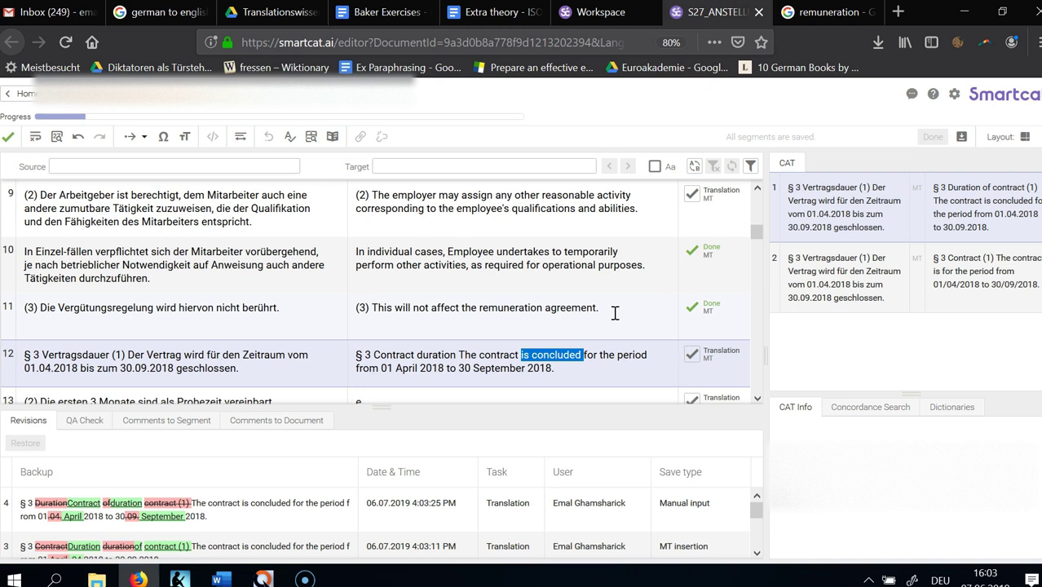
pyautogui.write('runs')
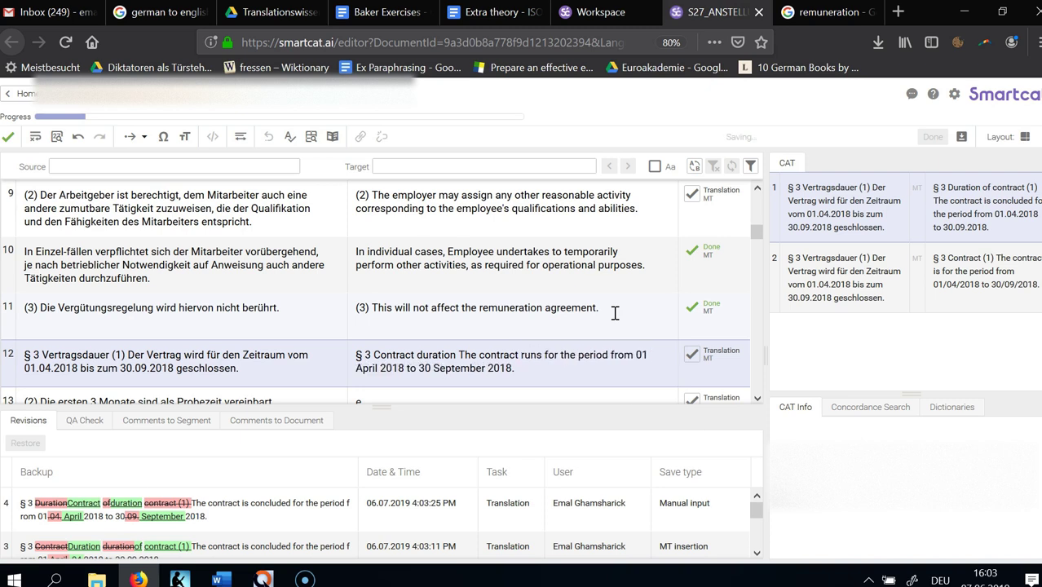
pyautogui.hotkey('ctrl', 'z')
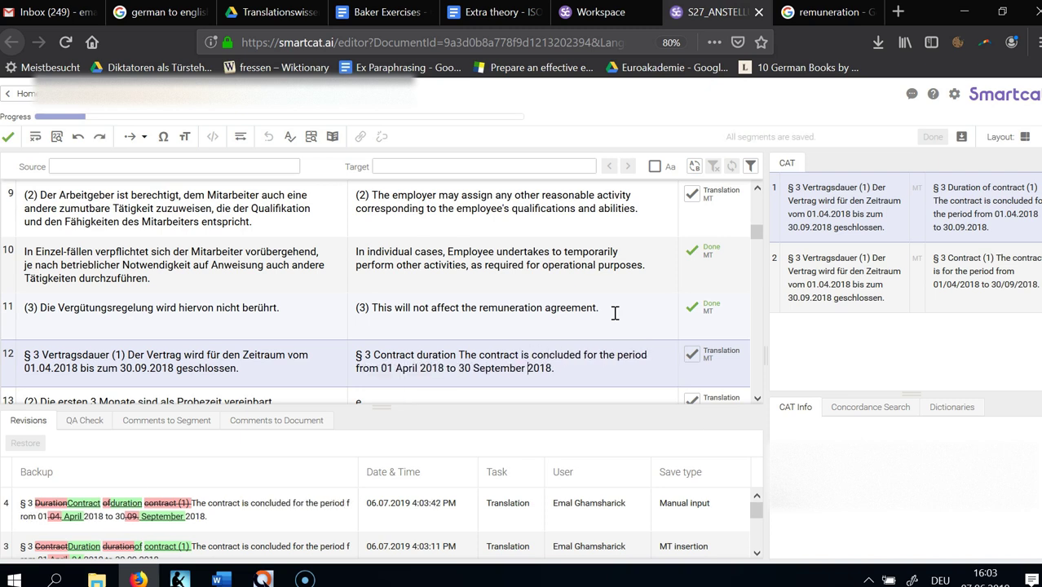
# Confirm segment 12 and replace the stray "e" in segment 13 with its first machine translation suggestion
pyautogui.hotkey('ctrl', 'Return')
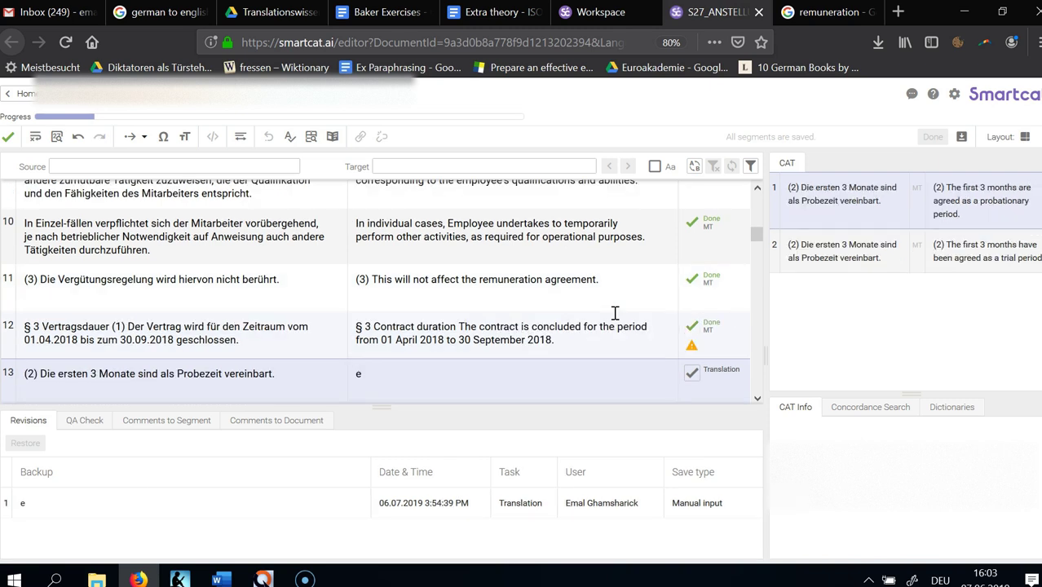
pyautogui.hotkey('ctrl', 'a')
pyautogui.press('BackSpace')
pyautogui.hotkey('ctrl', '1')
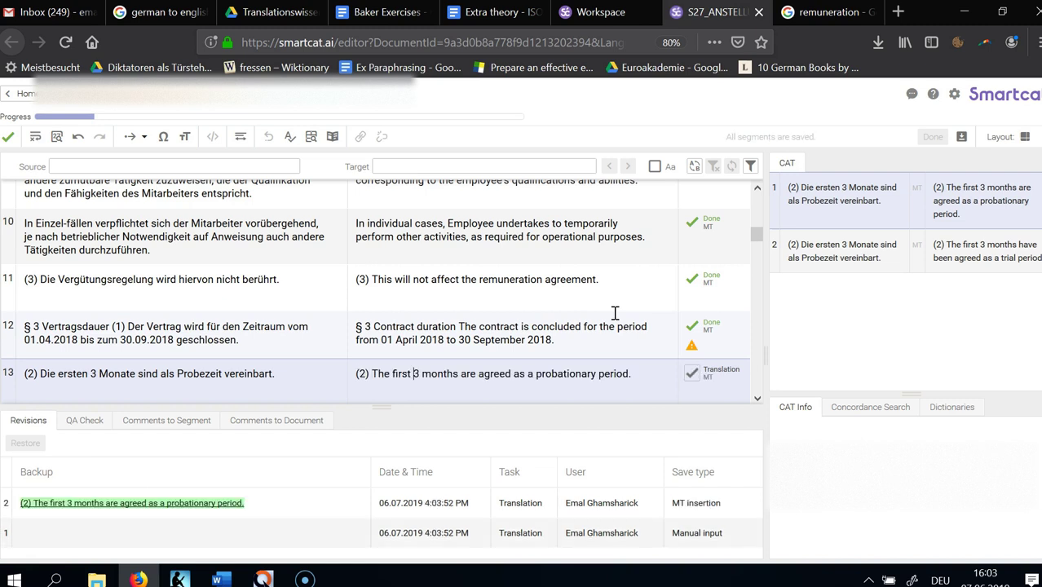
# Replace "are agreed as" with "will be" in segment 13's translation
pyautogui.hotkey('ctrl', 'shift', 'Right')
pyautogui.hotkey('ctrl', 'shift', 'Right')
pyautogui.hotkey('ctrl', 'shift', 'Right')
pyautogui.hotkey('ctrl', 'shift', 'Left')
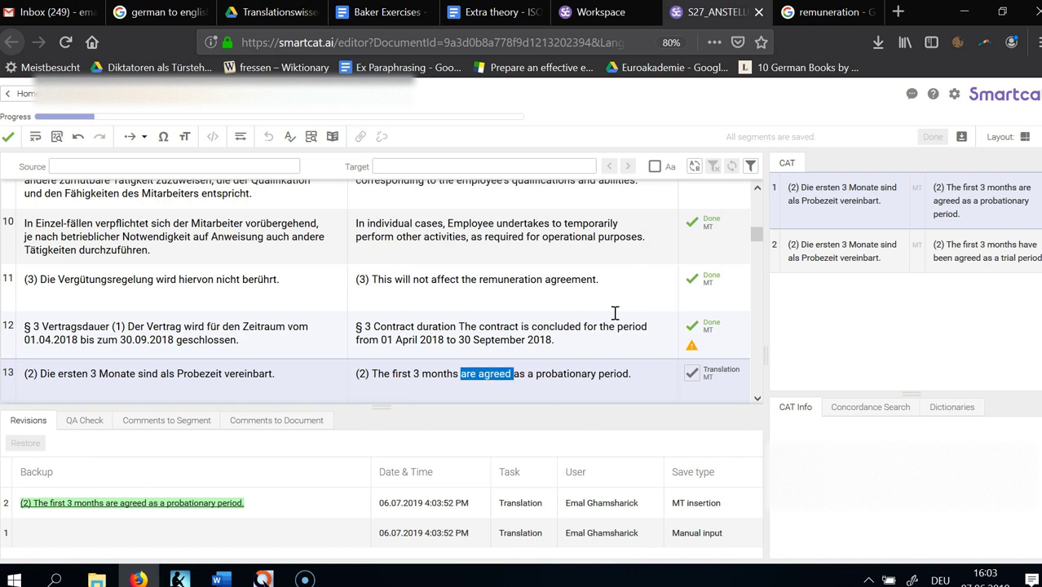
pyautogui.hotkey('ctrl', 'shift', 'Right')
pyautogui.hotkey('shift', 'Left')
pyautogui.hotkey('ctrl', 'shift', 'Left')
pyautogui.write('will be')
pyautogui.hotkey('ctrl', 'shift', 'Right')
pyautogui.press('BackSpace')
pyautogui.hotkey('ctrl', 'shift', 'Left')
pyautogui.hotkey('ctrl', 'shift', 'Left')
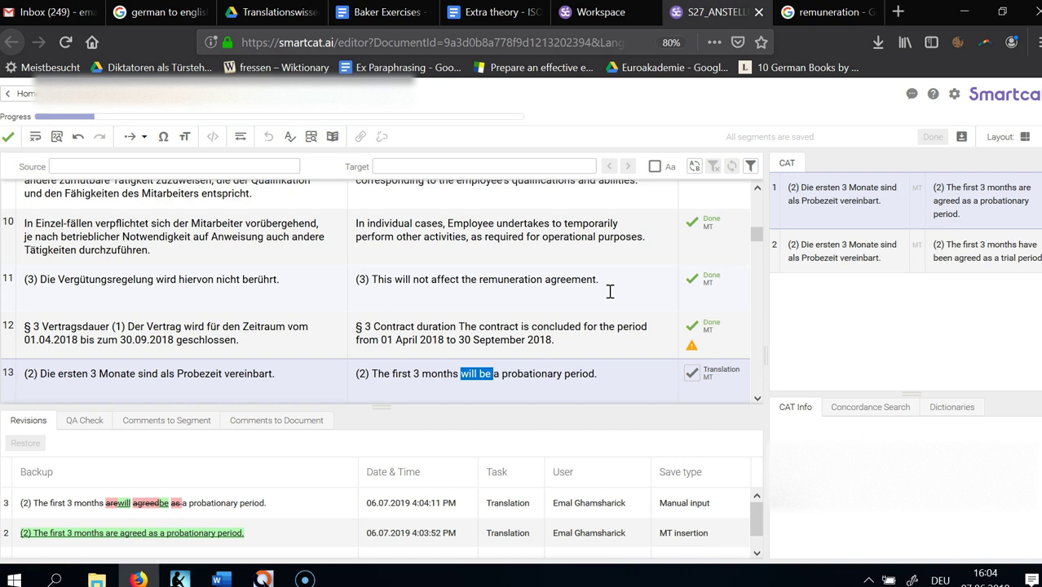
pyautogui.press('Right')
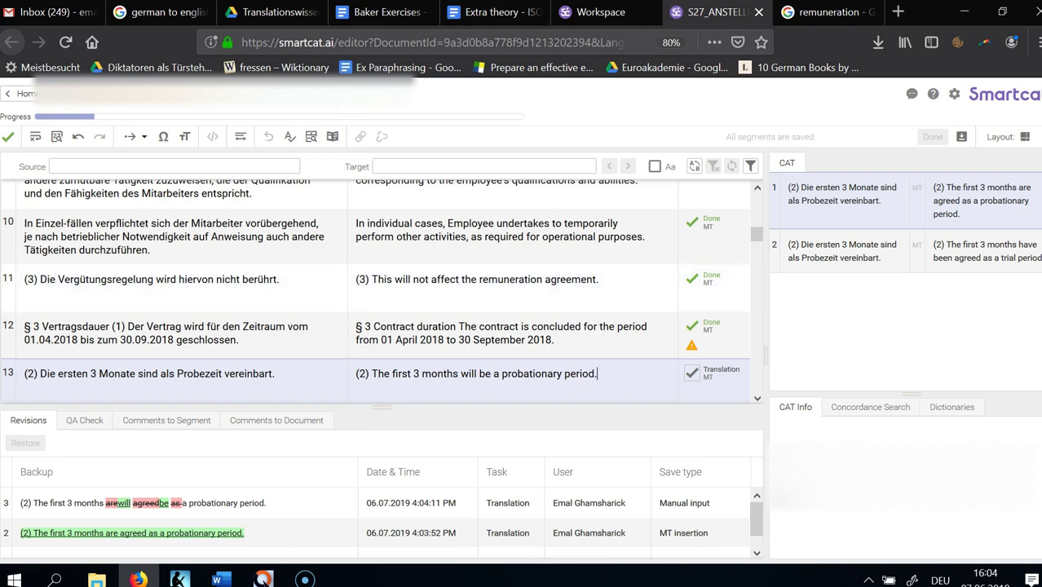
# Search Google for "employment probationary period" to check the term's usage, and return to the Smartcat editor
pyautogui.click(803, 12)
pyautogui.click(484, 39)
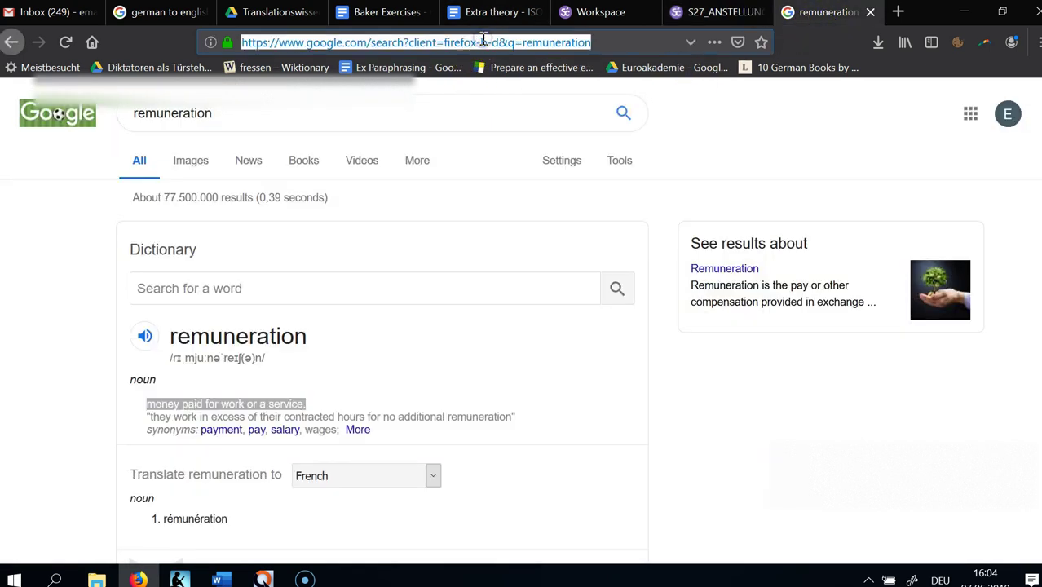
pyautogui.write('employmen')
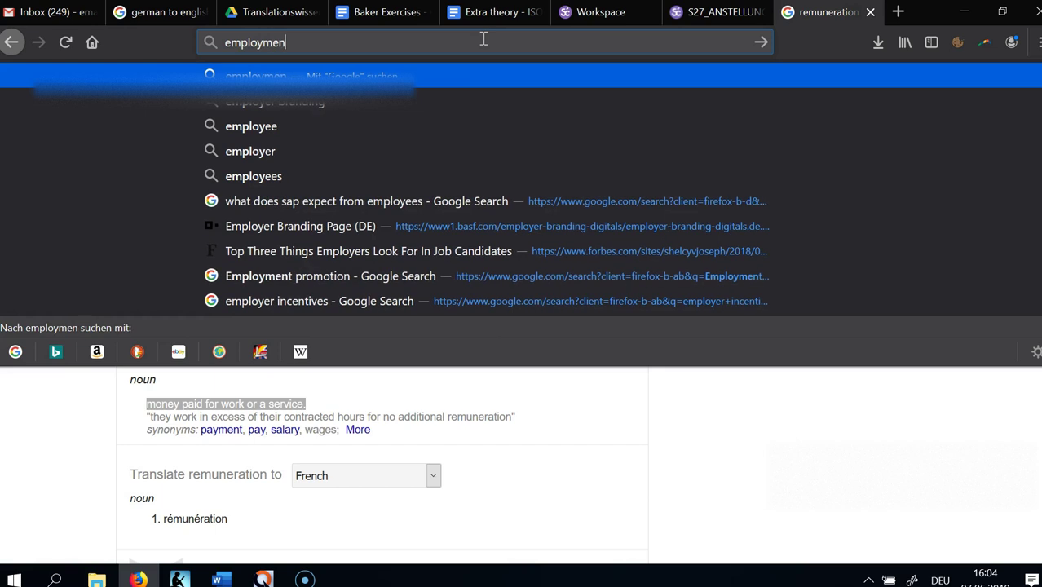
pyautogui.write('t propo')
pyautogui.press('BackSpace')
pyautogui.press('BackSpace')
pyautogui.write('bo')
pyautogui.press('BackSpace')
pyautogui.press('BackSpace')
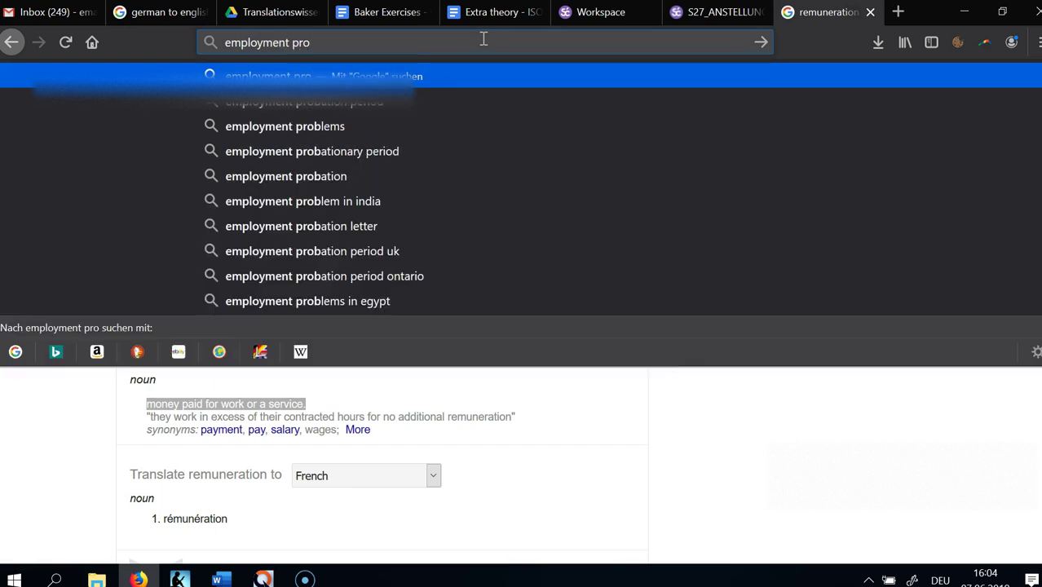
pyautogui.write('bationa')
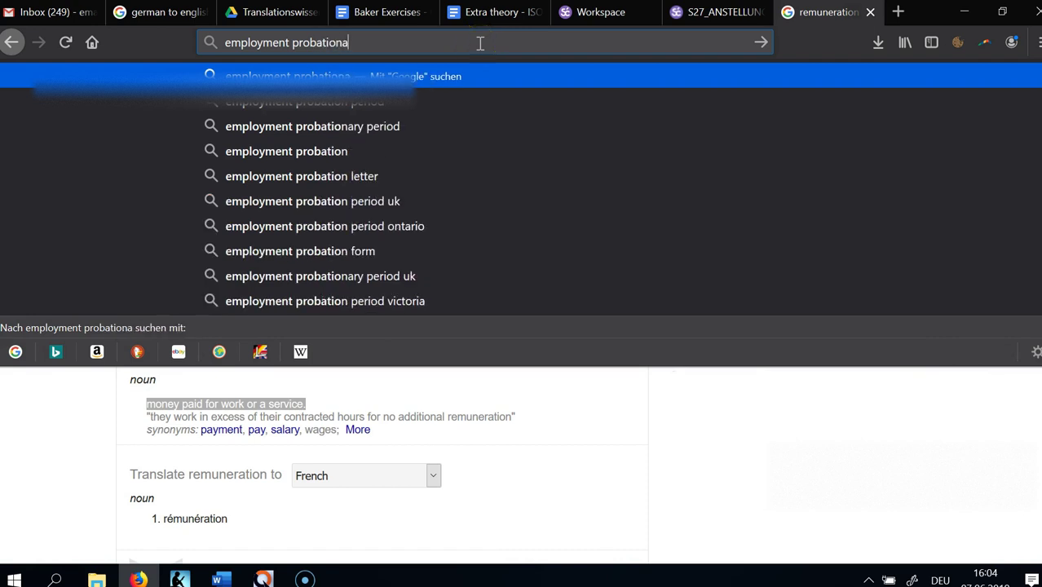
pyautogui.write('ry period')
pyautogui.press('Return')
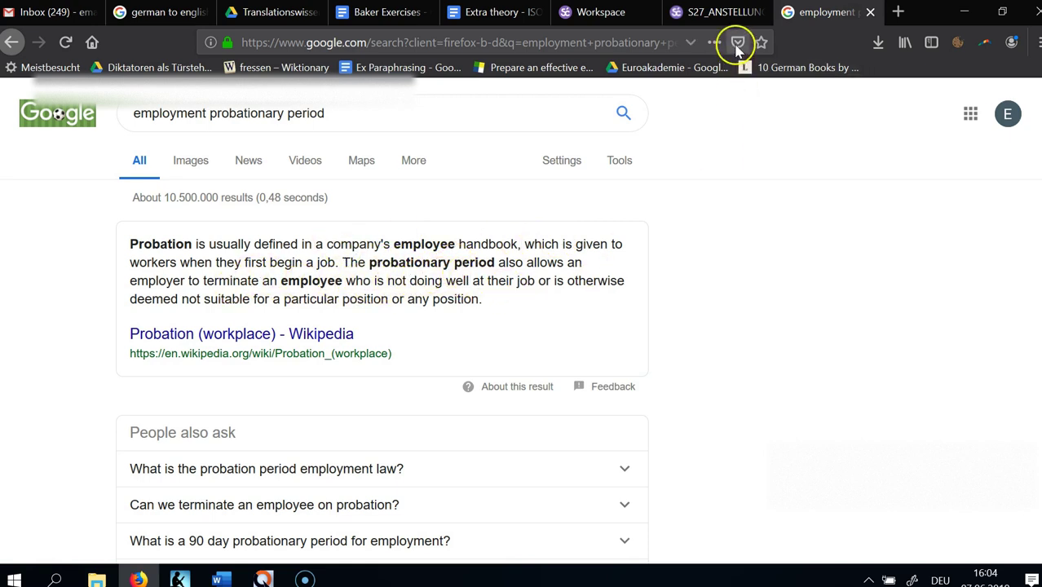
pyautogui.click(721, 12)
# Confirm segment 13's translation and insert the first machine translation suggestion into segment 14
pyautogui.scroll(-1, 620, 334)
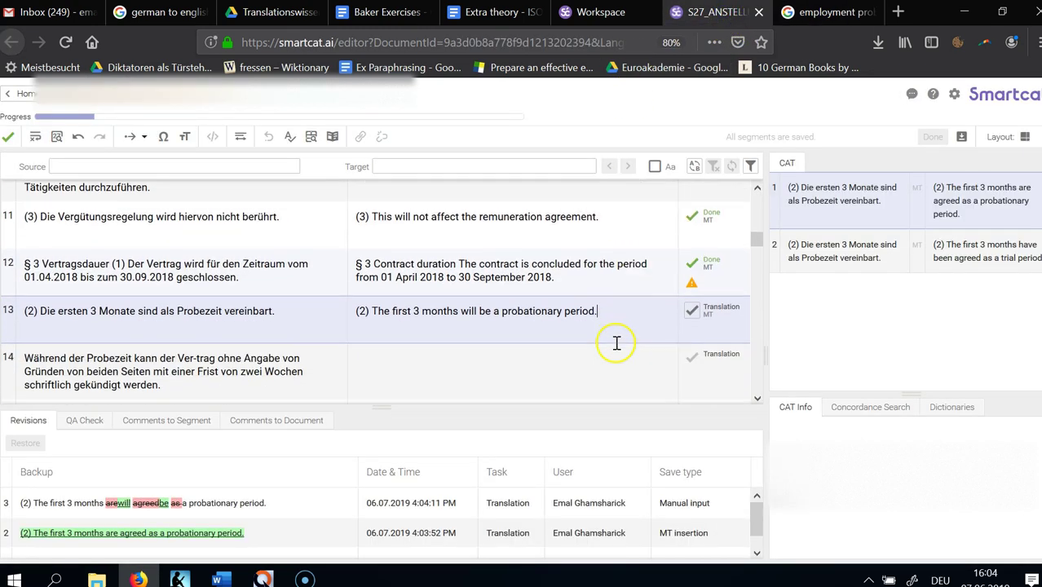
pyautogui.scroll(-1, 615, 361)
pyautogui.scroll(-1, 617, 359)
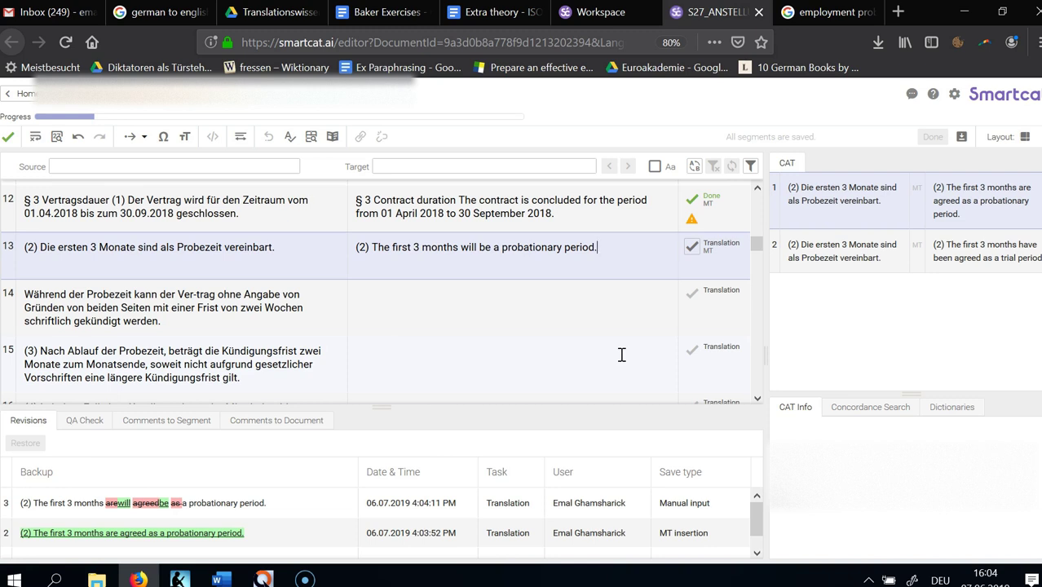
pyautogui.hotkey('ctrl', 'Return')
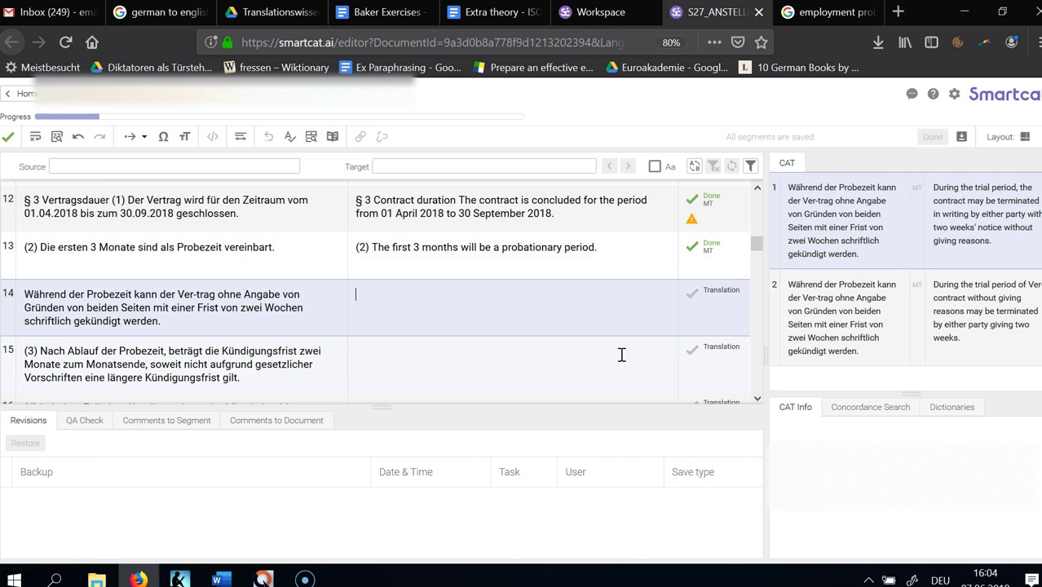
pyautogui.hotkey('ctrl', '1')
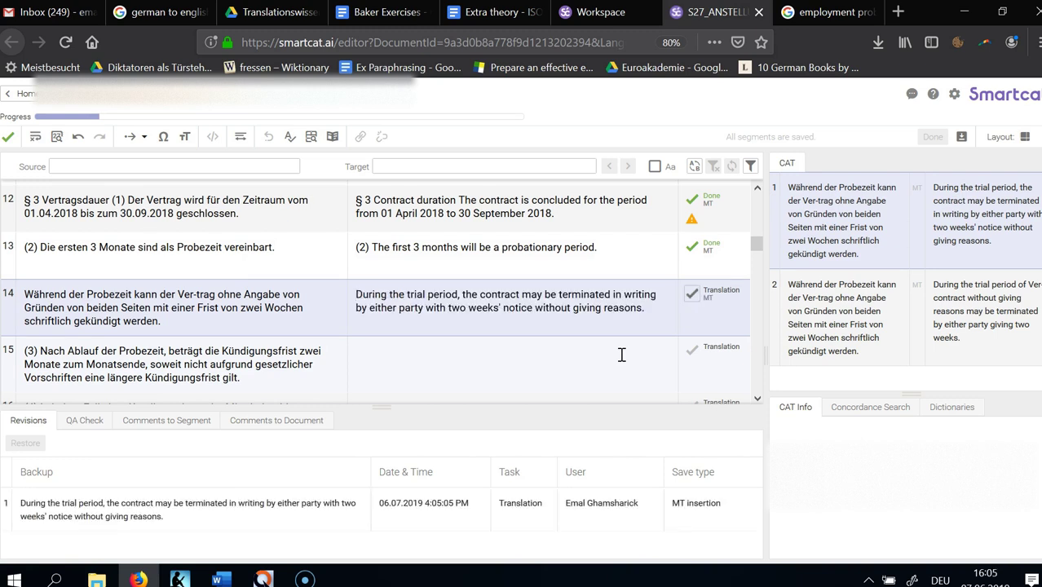
# Replace "trial" with "probationary" before "period" in segment 14's translation
pyautogui.hotkey('ctrl', 'shift', 'Left')
pyautogui.write('prob')
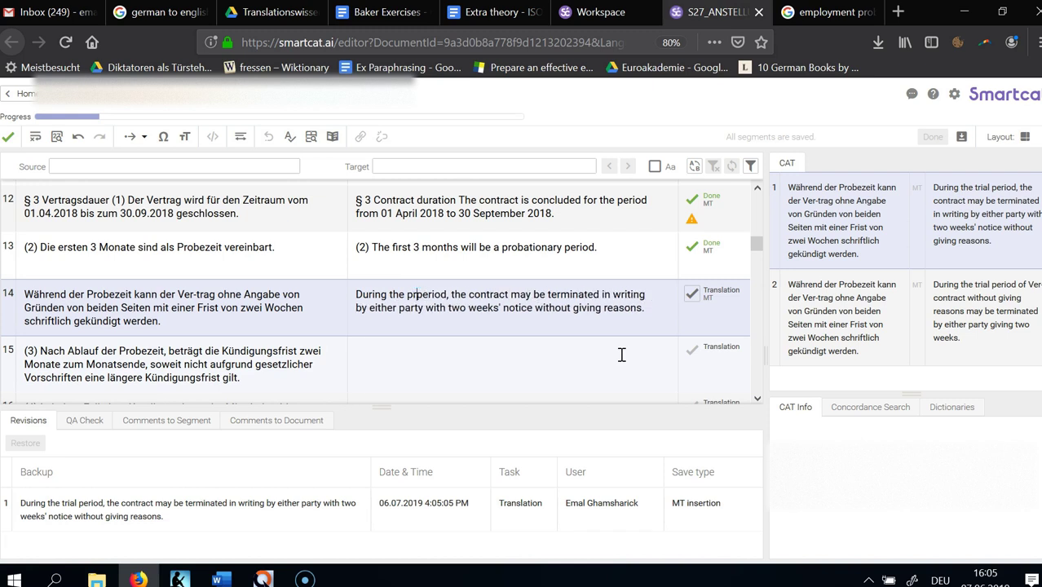
pyautogui.write('ationary')
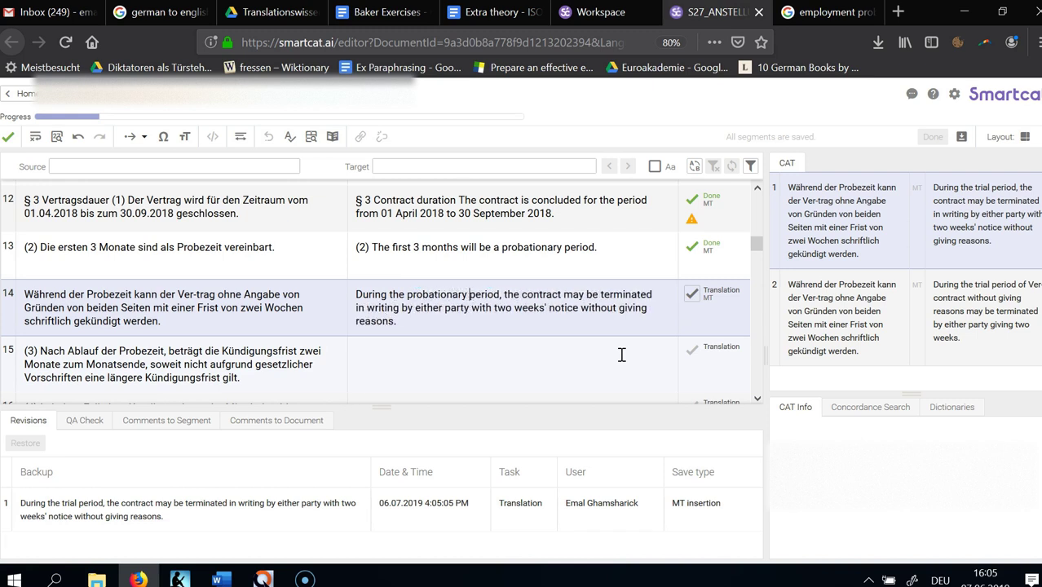
pyautogui.hotkey('ctrl', 'Left')
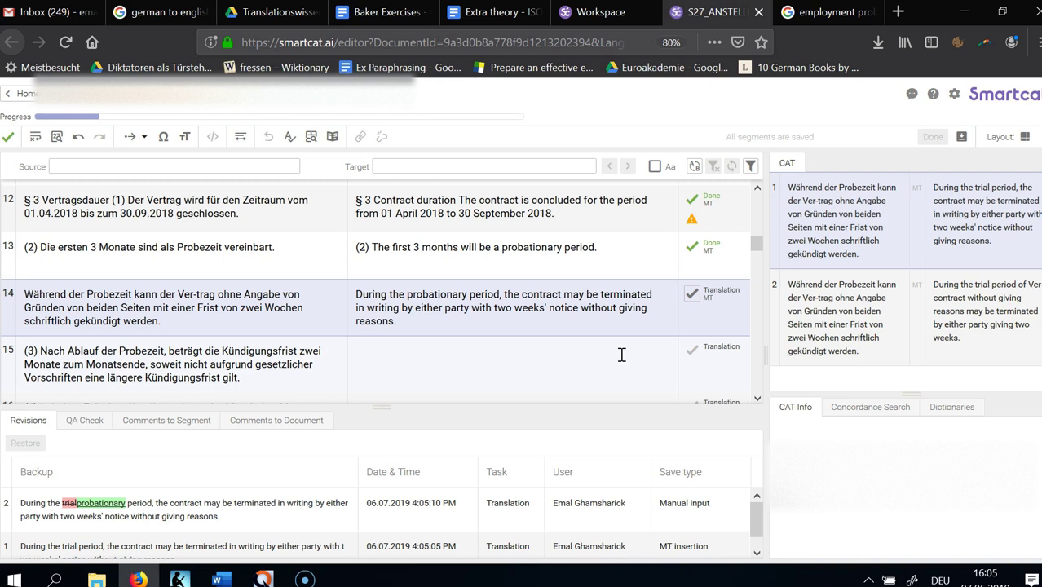
pyautogui.hotkey('ctrl', 'shift', 'Right')
pyautogui.hotkey('ctrl', 'shift', 'Right')
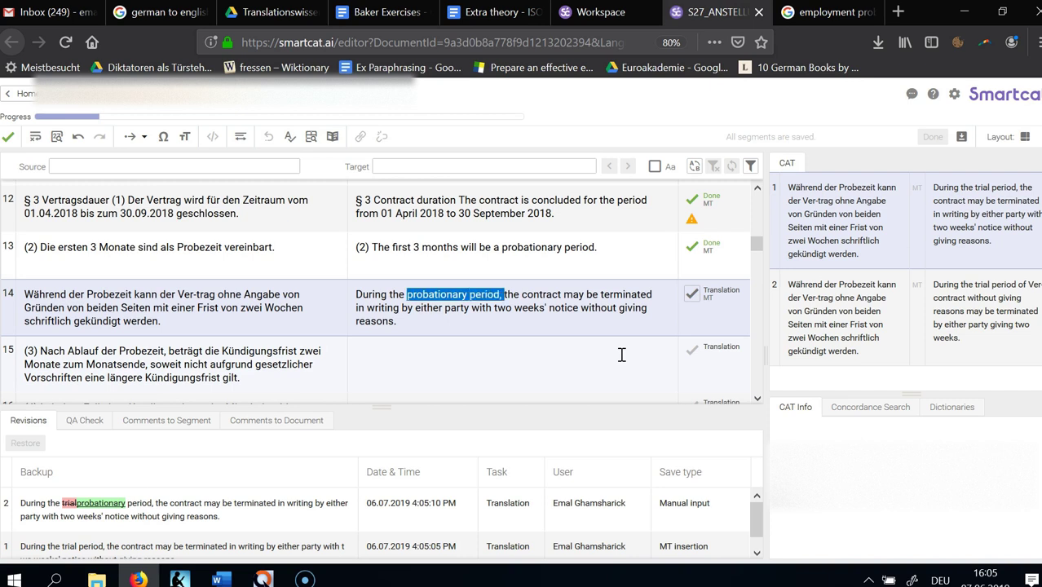
pyautogui.press('Left')
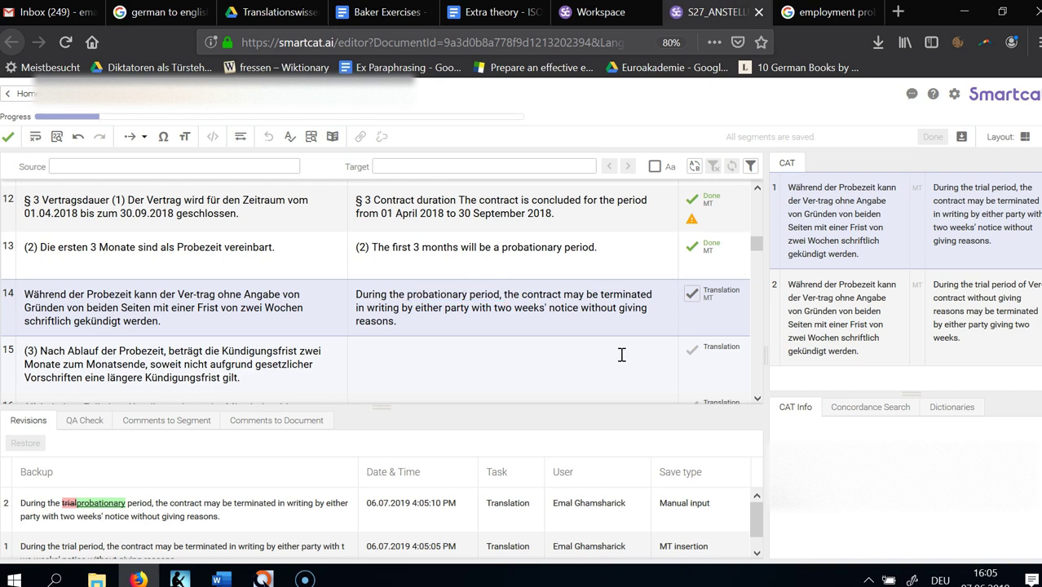
# Delete "by either party" after "in writing" in segment 14's translation
pyautogui.hotkey('ctrl', 'Right')
pyautogui.hotkey('ctrl', 'Right')
pyautogui.hotkey('ctrl', 'shift', 'Right')
pyautogui.hotkey('ctrl', 'shift', 'Right')
pyautogui.hotkey('ctrl', 'shift', 'Right')
pyautogui.press('BackSpace')
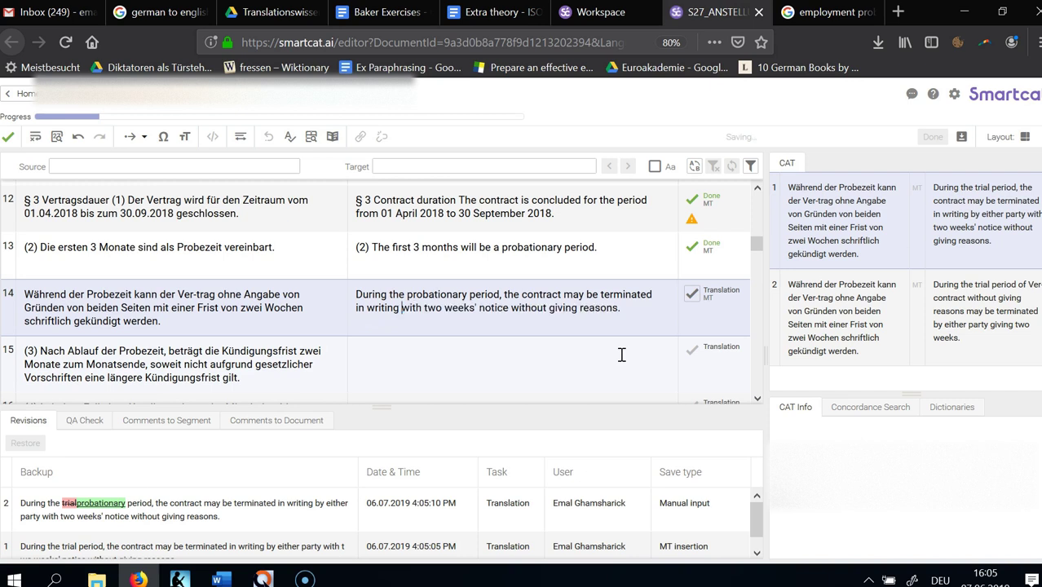
# Rephrase "the contract may be terminated" in segment 14 to the active "either party may terminate the contract"
pyautogui.hotkey('ctrl', 'shift', 'Right')
pyautogui.write('either p')
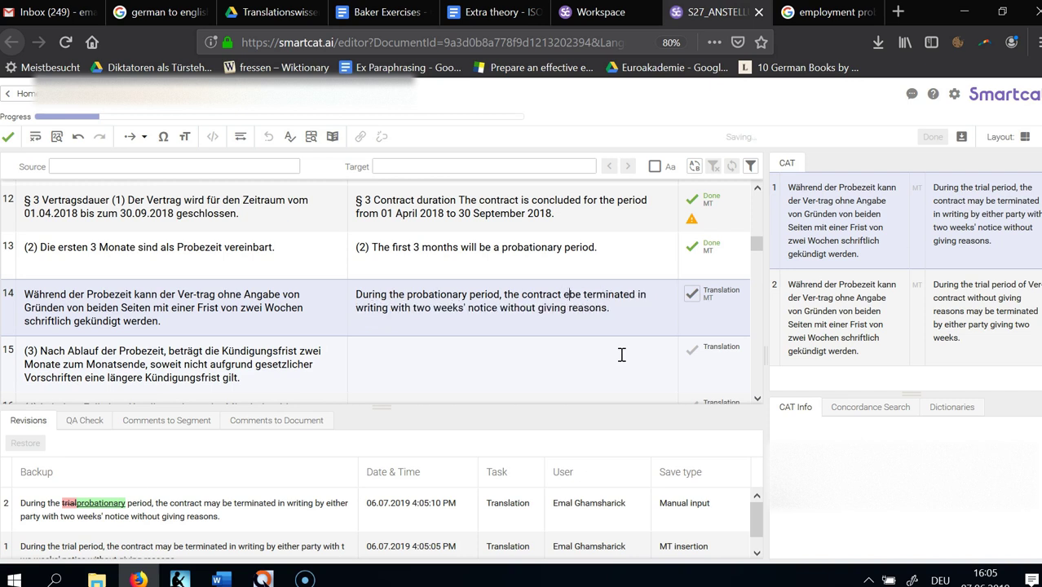
pyautogui.write('arty may')
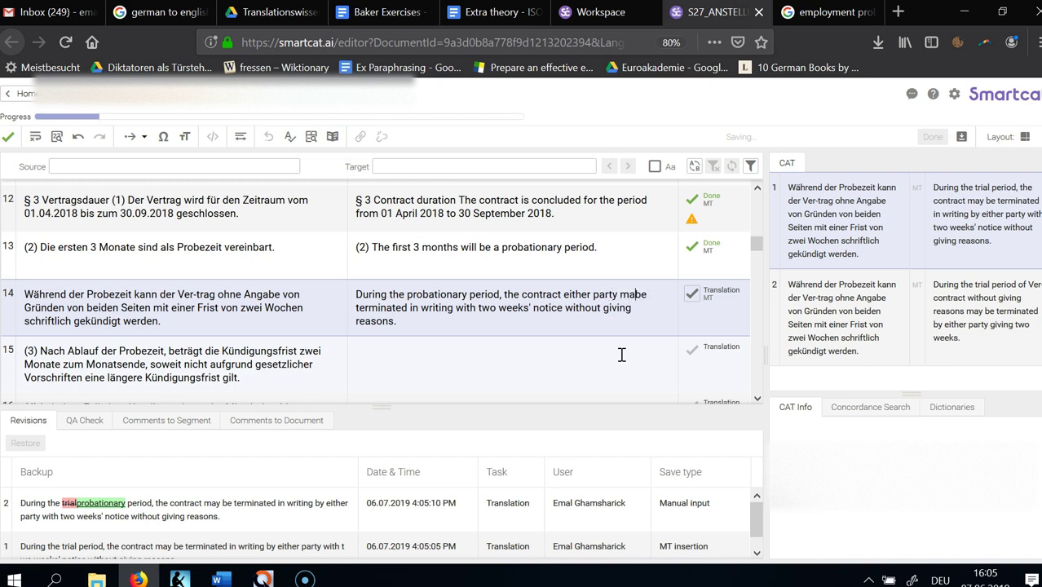
pyautogui.press('Delete')
pyautogui.press('Delete')
pyautogui.press('Left')
pyautogui.hotkey('ctrl', 'Left')
pyautogui.hotkey('ctrl', 'Left')
pyautogui.hotkey('ctrl', 'shift', 'Right')
pyautogui.hotkey('ctrl', 'shift', 'Right')
pyautogui.press('Delete')
pyautogui.hotkey('ctrl', 'Right')
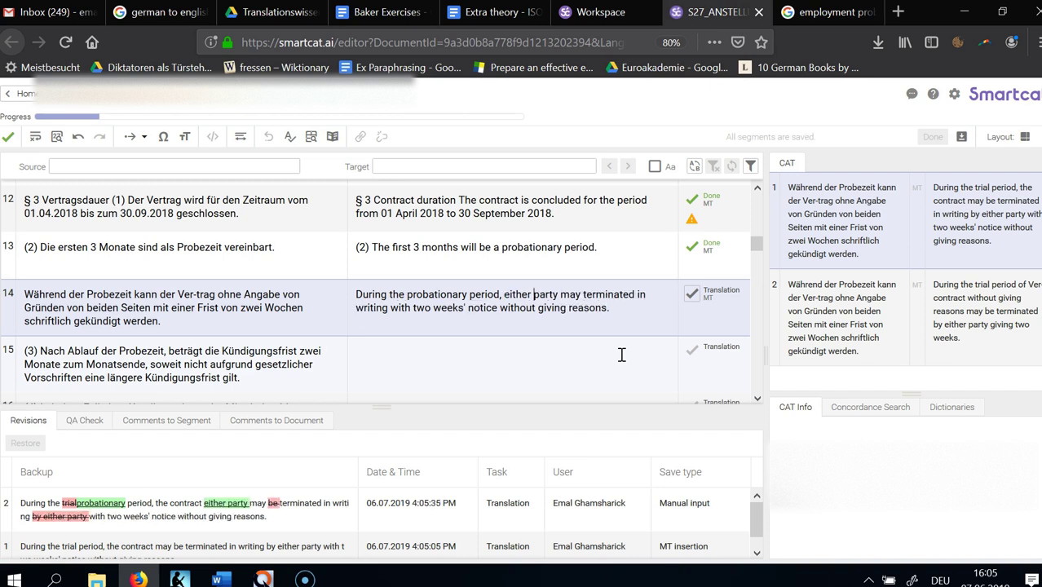
pyautogui.hotkey('shift', 'Left')
pyautogui.write('the contract')
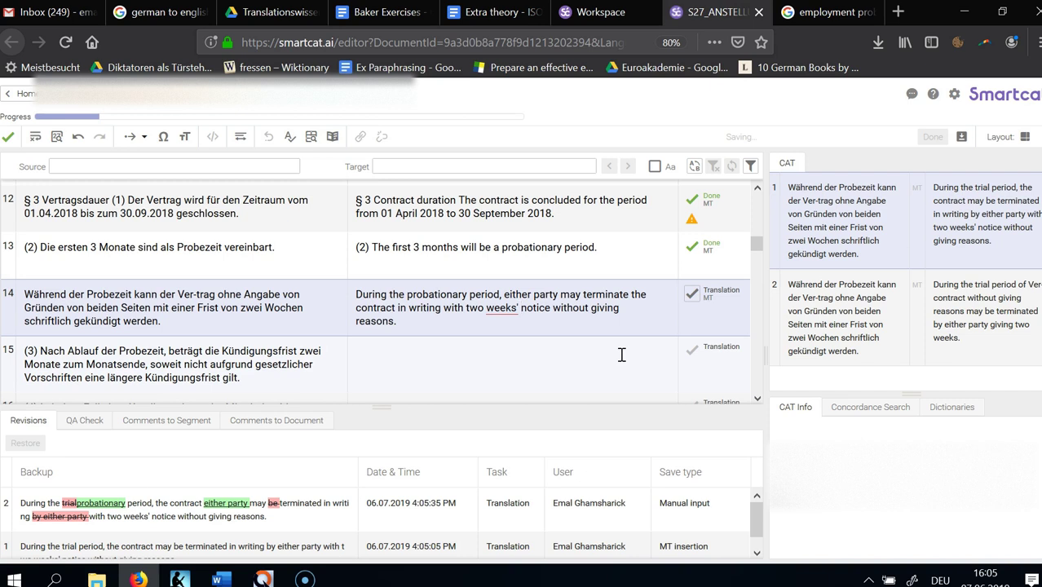
# Review the closing phrases of segment 14's translation and confirm the segment
pyautogui.hotkey('ctrl', 'shift', 'Right')
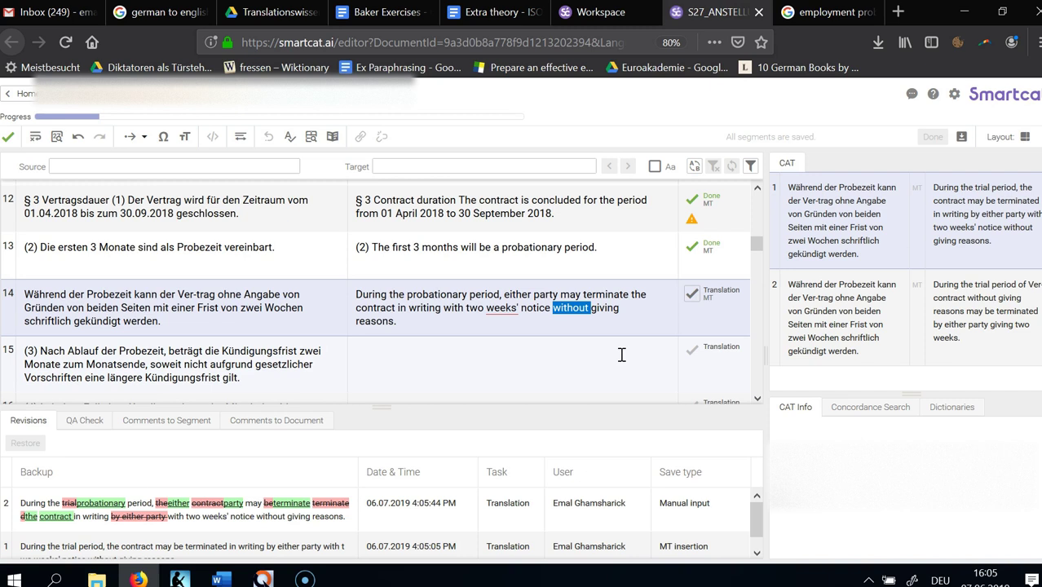
pyautogui.hotkey('ctrl', 'shift', 'Right')
pyautogui.hotkey('shift', 'Left')
pyautogui.hotkey('ctrl', 'End')
pyautogui.hotkey('ctrl', 'shift', 'Left')
pyautogui.hotkey('ctrl', 'shift', 'Left')
pyautogui.hotkey('ctrl', 'shift', 'Left')
pyautogui.press('Up')
pyautogui.hotkey('ctrl', 'Left')
pyautogui.hotkey('ctrl', 'Left')
pyautogui.hotkey('ctrl', 'Left')
pyautogui.press('End')
pyautogui.hotkey('ctrl', 'Return')
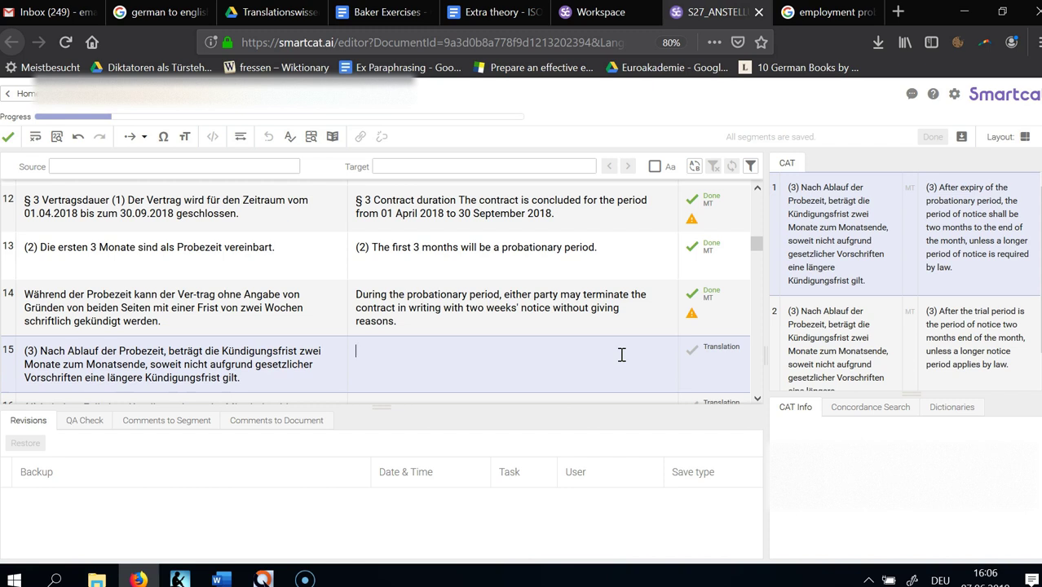
# Insert the second machine translation suggestion into segment 15 and replace "trial" with "probationary"
pyautogui.hotkey('ctrl', '2')
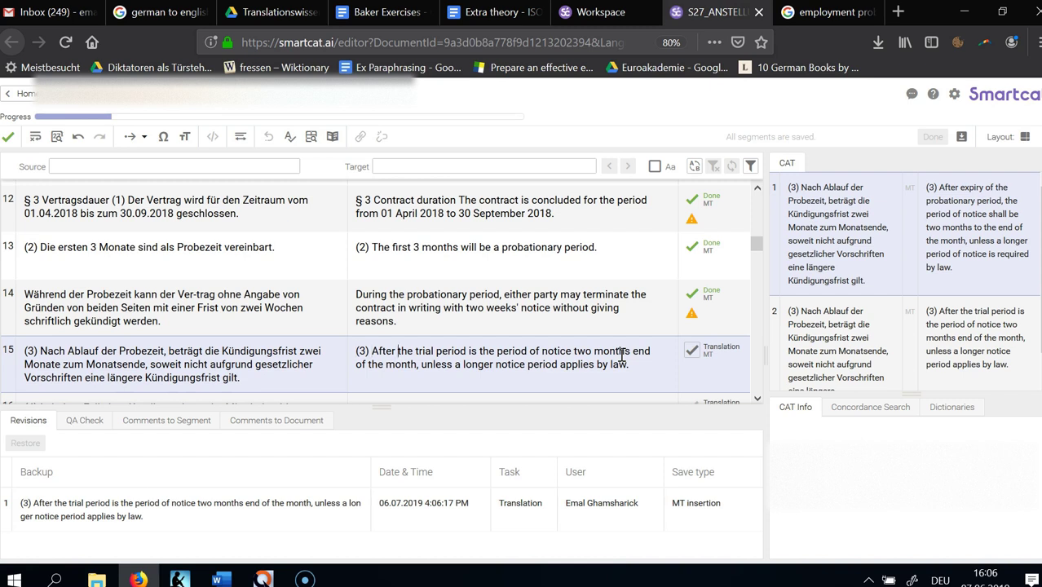
pyautogui.hotkey('ctrl', 'shift', 'Right')
pyautogui.write('probationary')
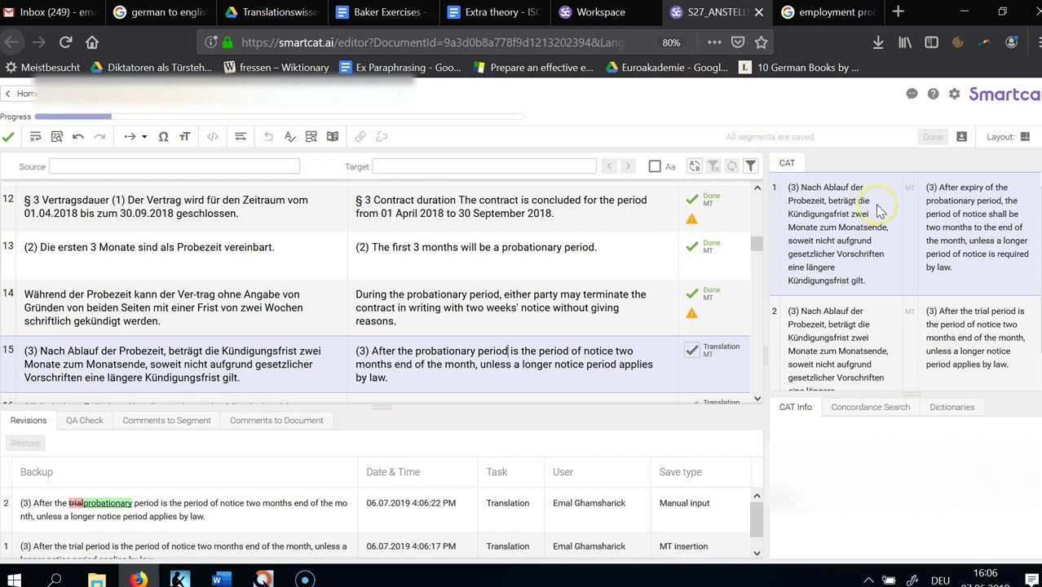
# Rewrite "is the period of notice" in segment 15 as ", notice period will be" after "probationary period"
pyautogui.hotkey('ctrl', 'shift', 'Right')
pyautogui.press('Delete')
pyautogui.hotkey('ctrl', 'shift', 'Right')
pyautogui.press('Delete')
pyautogui.hotkey('ctrl', 'shift', 'Right')
pyautogui.hotkey('ctrl', 'shift', 'Right')
pyautogui.press('Delete')
pyautogui.write('period ')
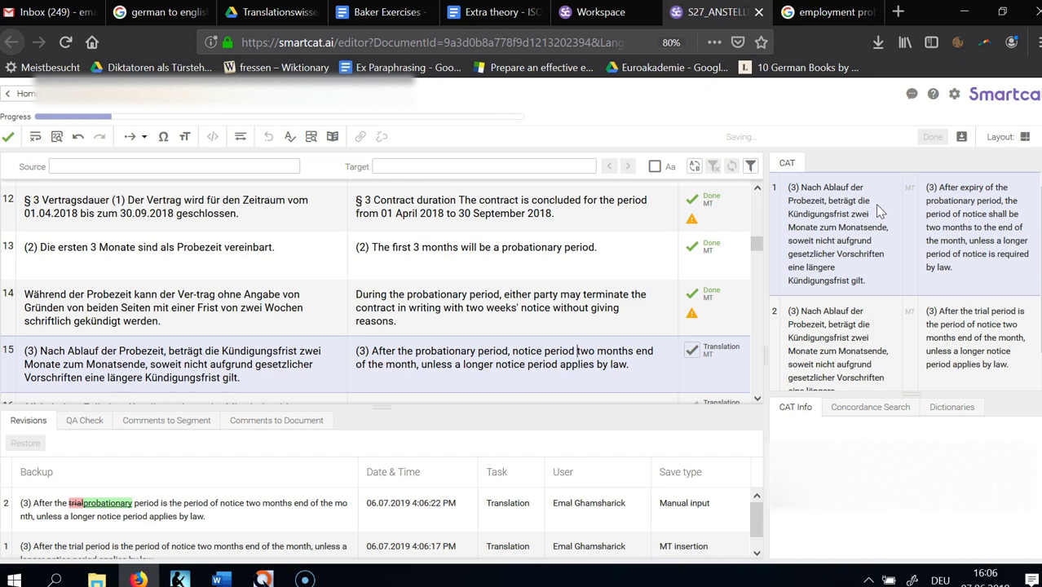
pyautogui.write('will be')
# Add "the" before "notice period will be two months" in segment 15's translation
pyautogui.hotkey('ctrl', 'shift', 'Left')
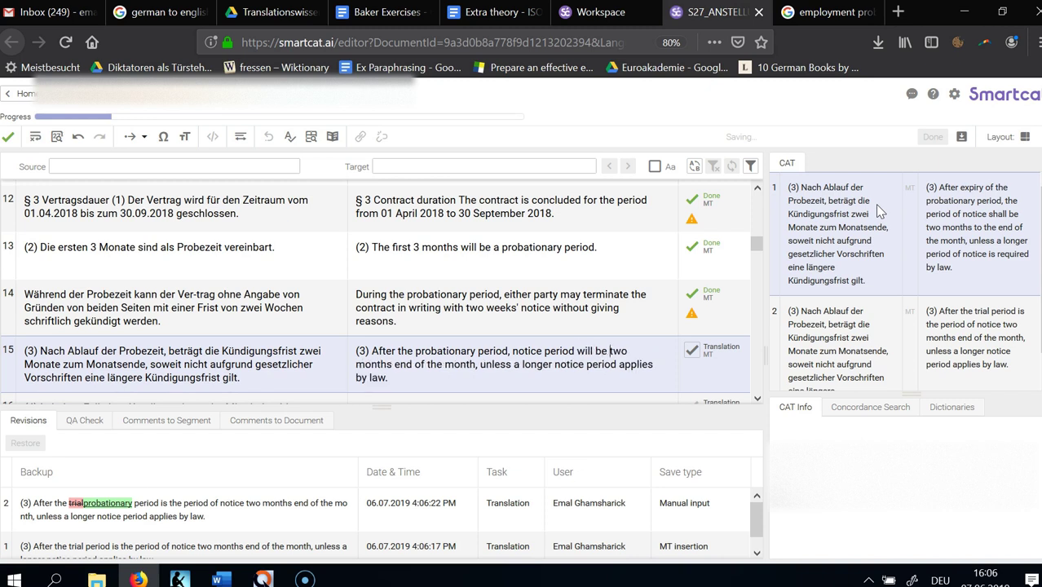
pyautogui.hotkey('ctrl', 'shift', 'Left')
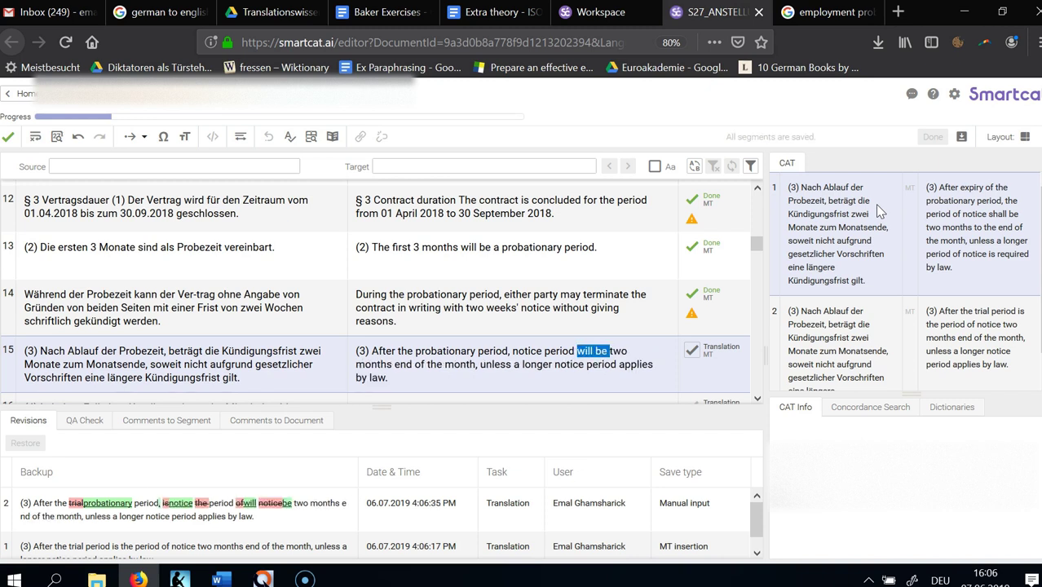
pyautogui.click(874, 203)
pyautogui.hotkey('ctrl', 'Left')
pyautogui.hotkey('ctrl', 'Left')
pyautogui.write('the')
pyautogui.hotkey('ctrl', 'Right')
pyautogui.hotkey('ctrl', 'Right')
pyautogui.hotkey('ctrl', 'Right')
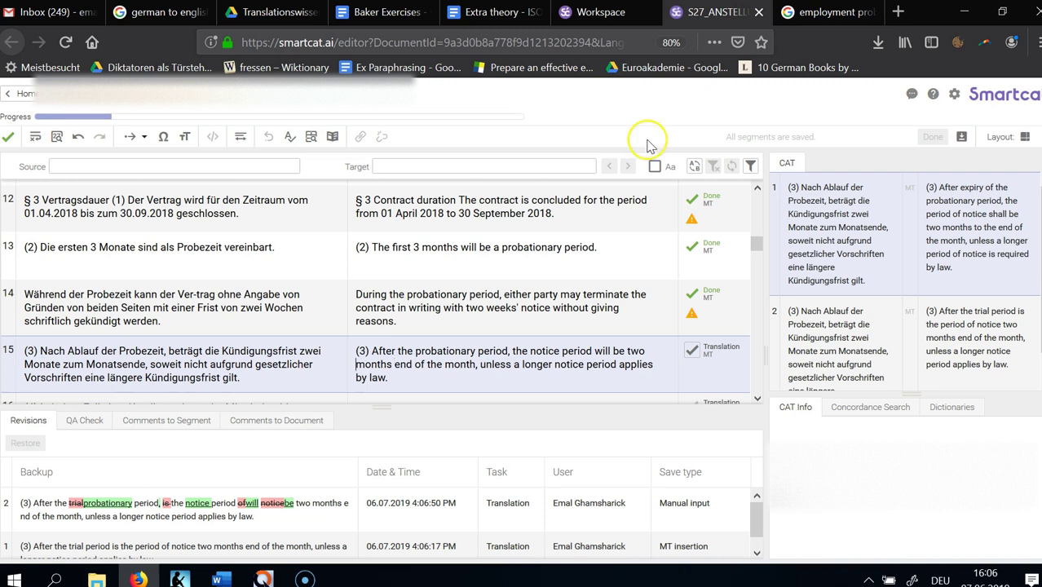
# Search Google for "drei monate zum monatsende" and look through the results
pyautogui.click(835, 17)
pyautogui.click(512, 43)
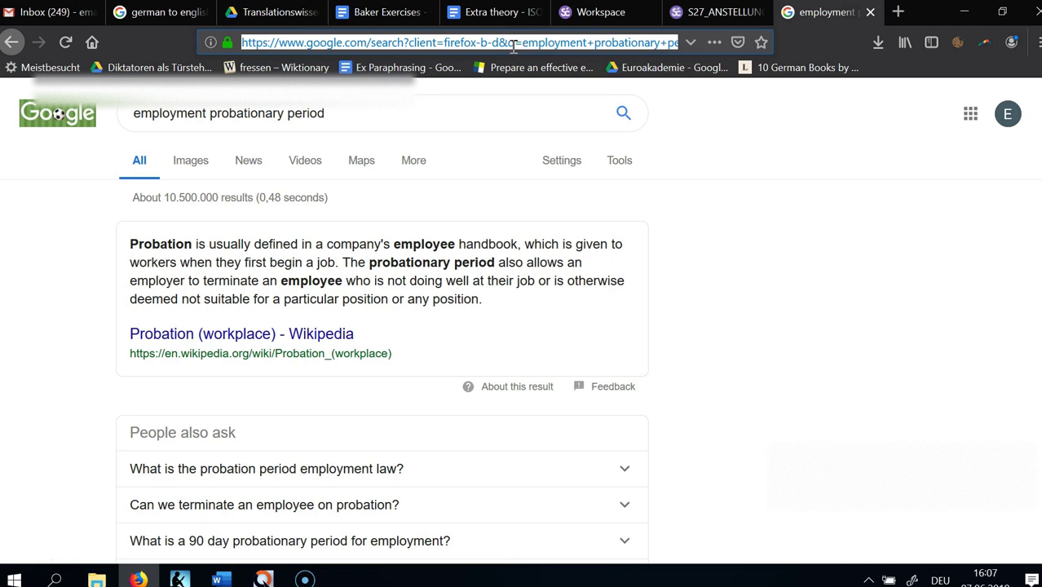
pyautogui.write('zwei monat')
pyautogui.press('BackSpace')
pyautogui.press('BackSpace')
pyautogui.press('BackSpace')
pyautogui.press('BackSpace')
pyautogui.press('BackSpace')
pyautogui.hotkey('ctrl', 'a')
pyautogui.write('drei monate zum monatsende')
pyautogui.press('Return')
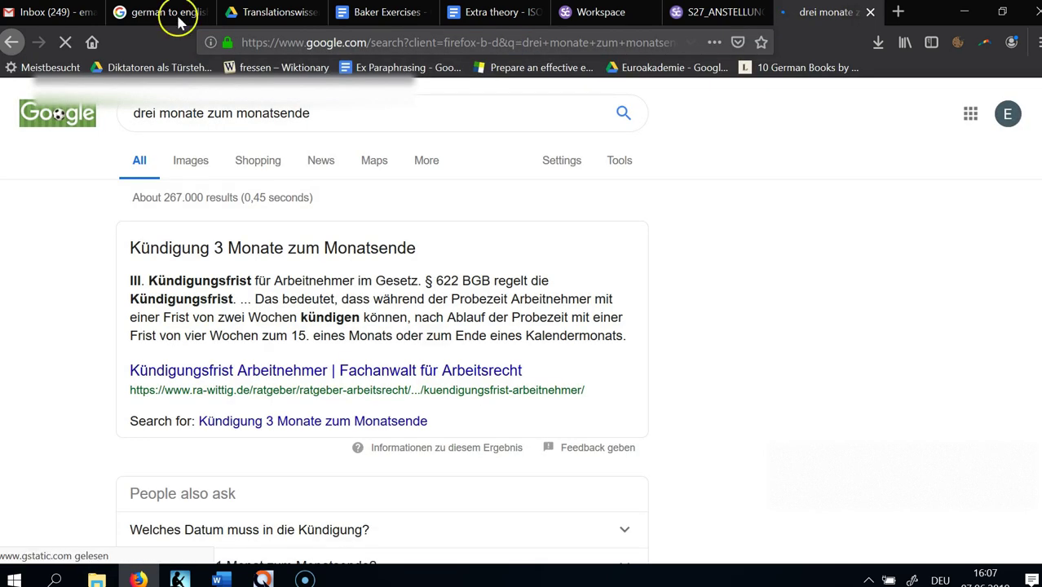
pyautogui.scroll(-4, 349, 388)
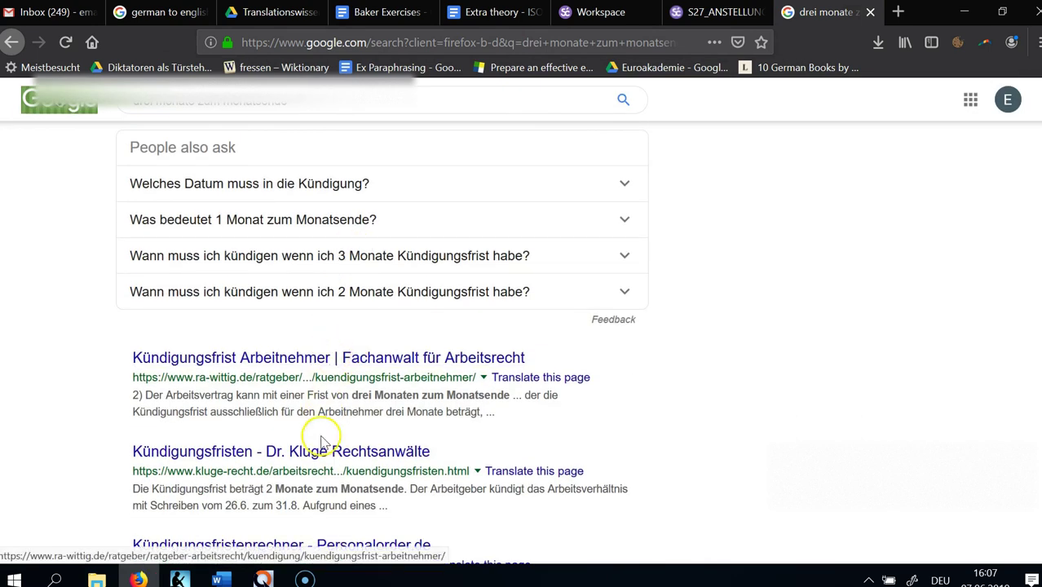
# Look up "zum monatsende" in the Linguee German-English dictionary and examine the example translations
pyautogui.click(388, 42)
pyautogui.write('linguee.de/')
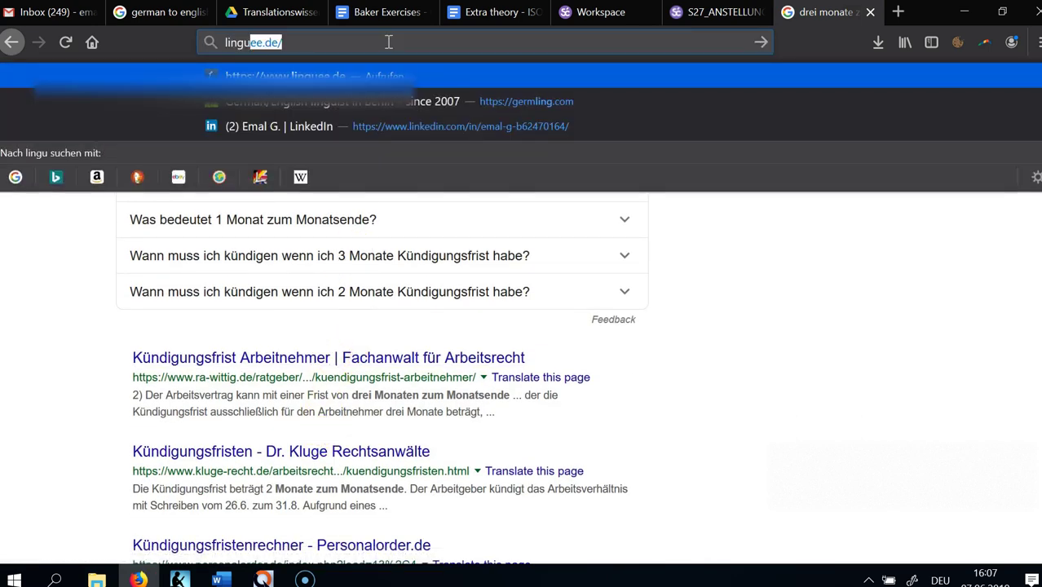
pyautogui.press('Return')
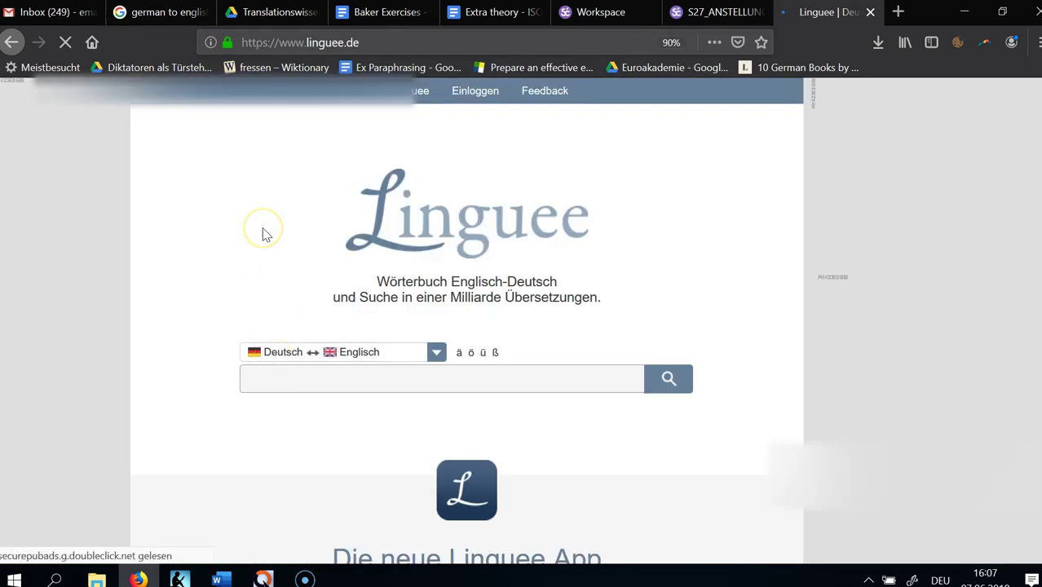
pyautogui.write('zum mon')
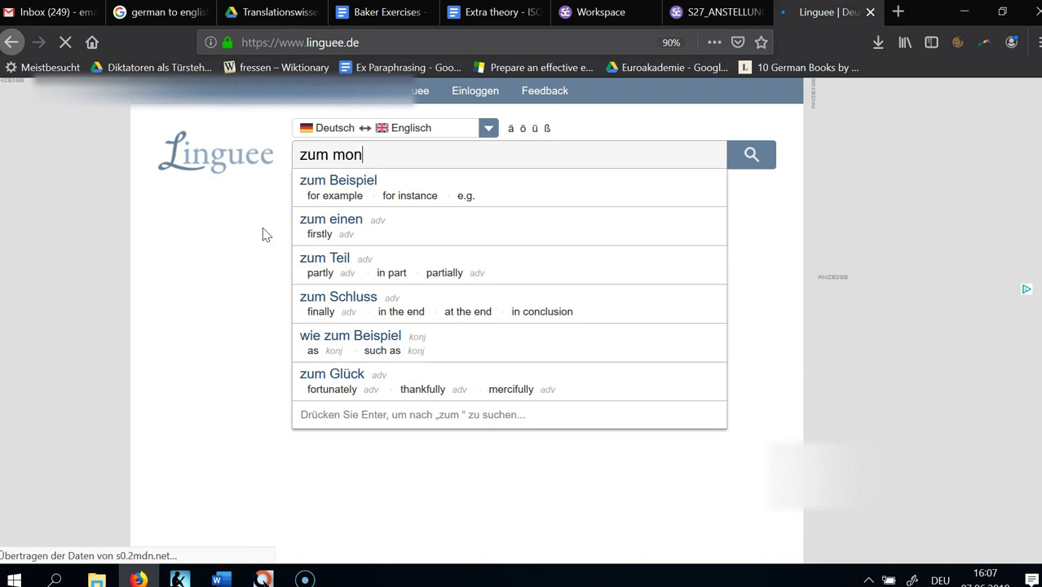
pyautogui.write('atsende')
pyautogui.press('Return')
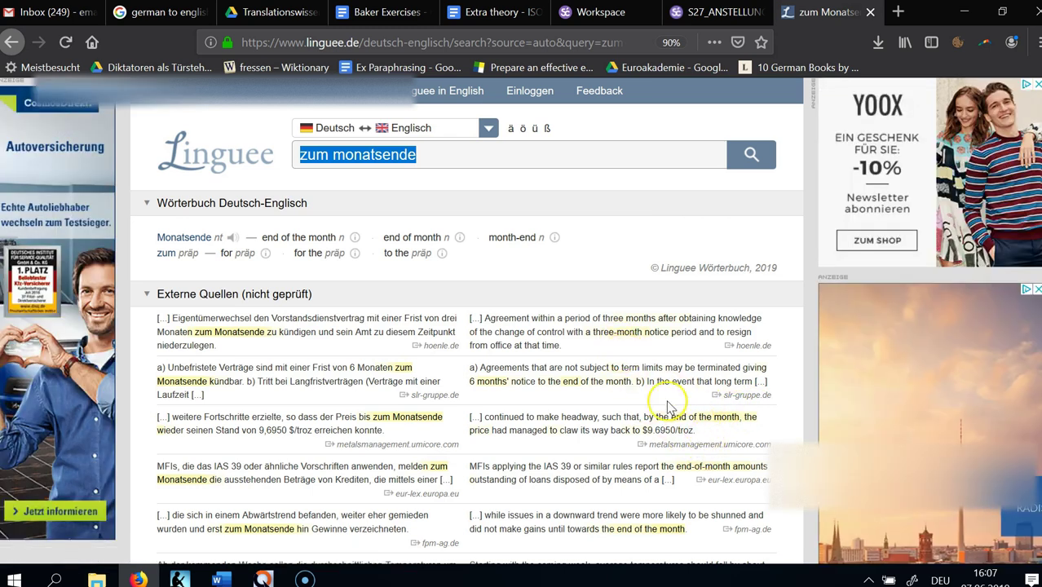
pyautogui.scroll(-2, 669, 408)
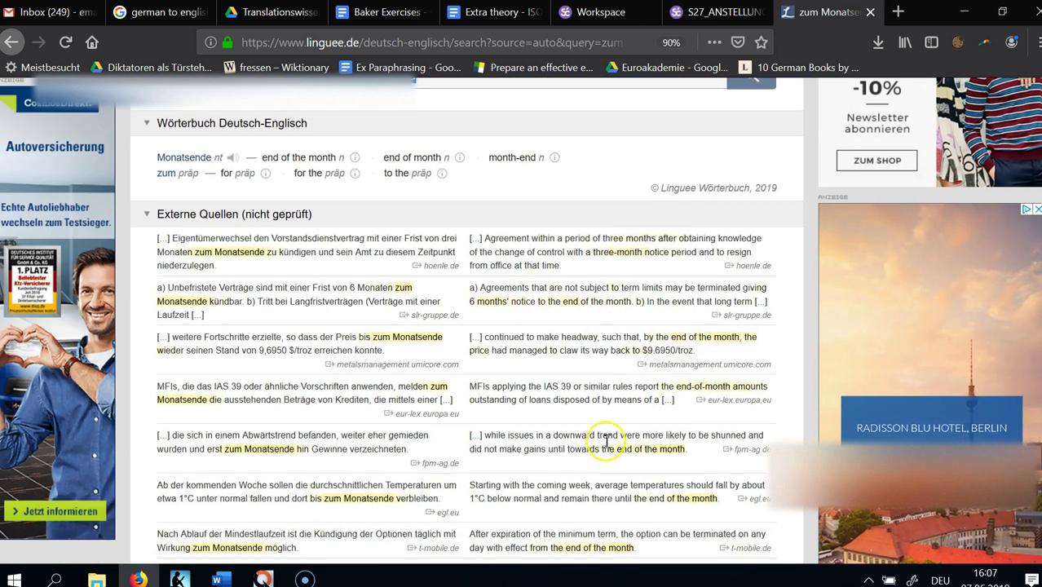
pyautogui.scroll(-1, 639, 487)
pyautogui.scroll(-3, 640, 487)
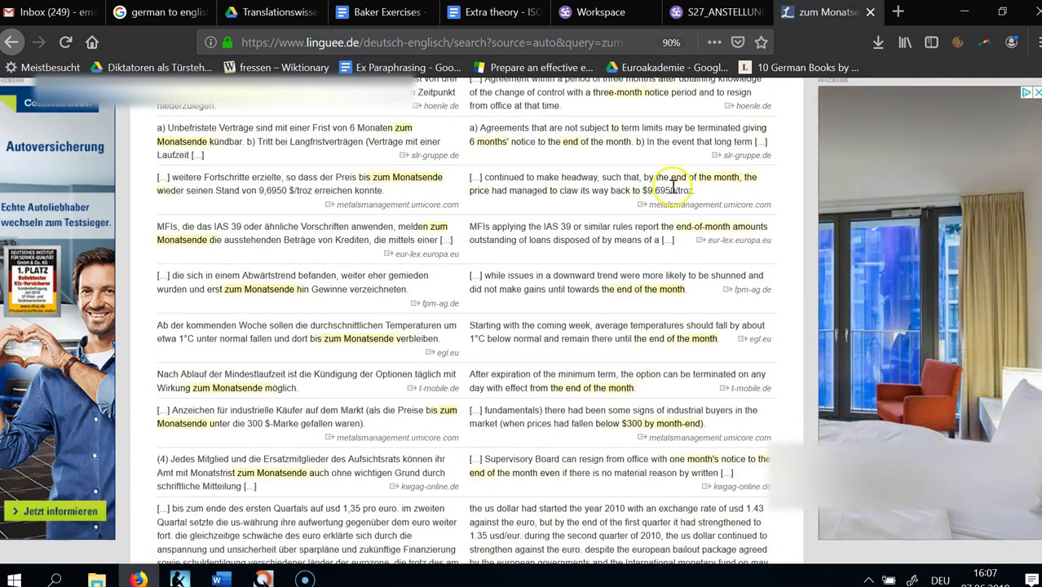
# Back in Smartcat, rewrite "months end of the month" in segment 15 as "months after the end of the month in which the termination was served"
pyautogui.click(687, 18)
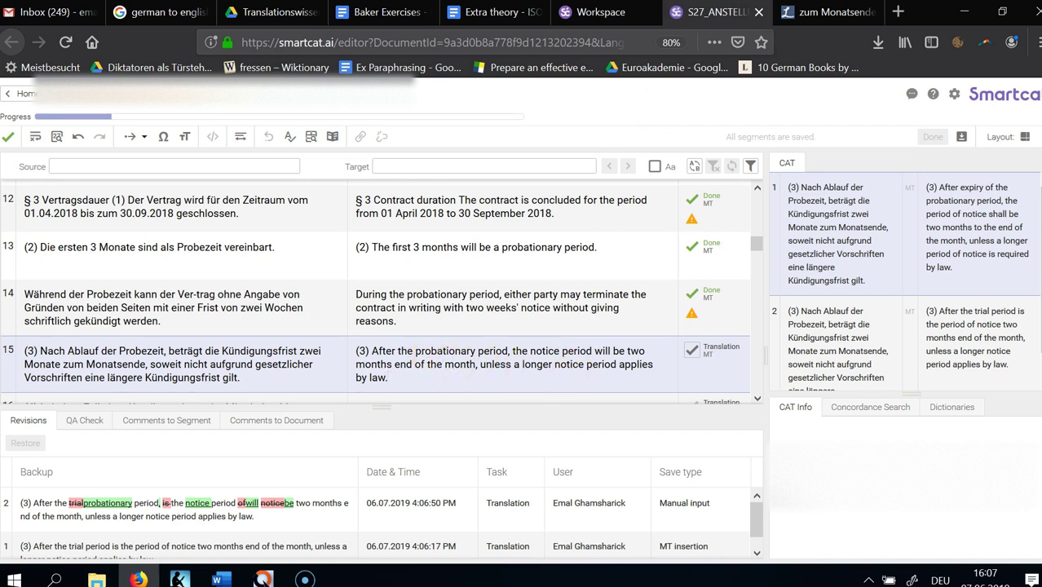
pyautogui.moveTo(477, 363); pyautogui.dragTo(648, 351)
pyautogui.write('months a')
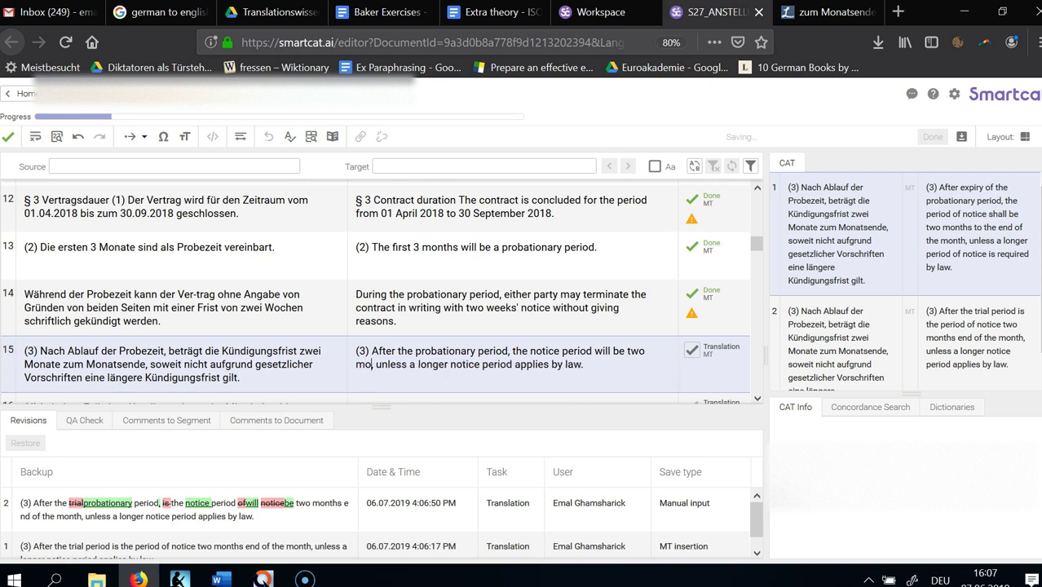
pyautogui.write('fter the end o')
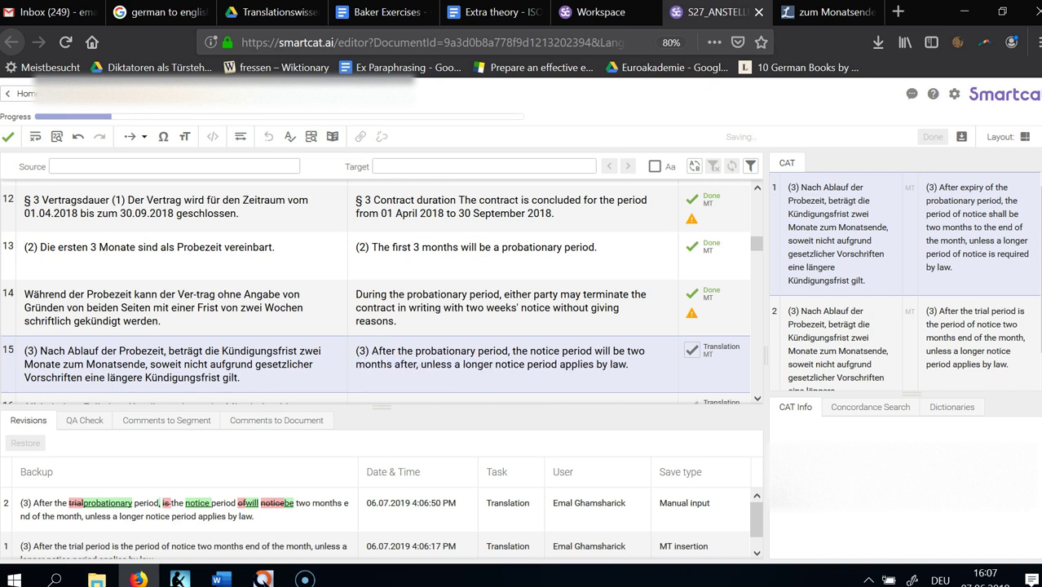
pyautogui.write('f the month')
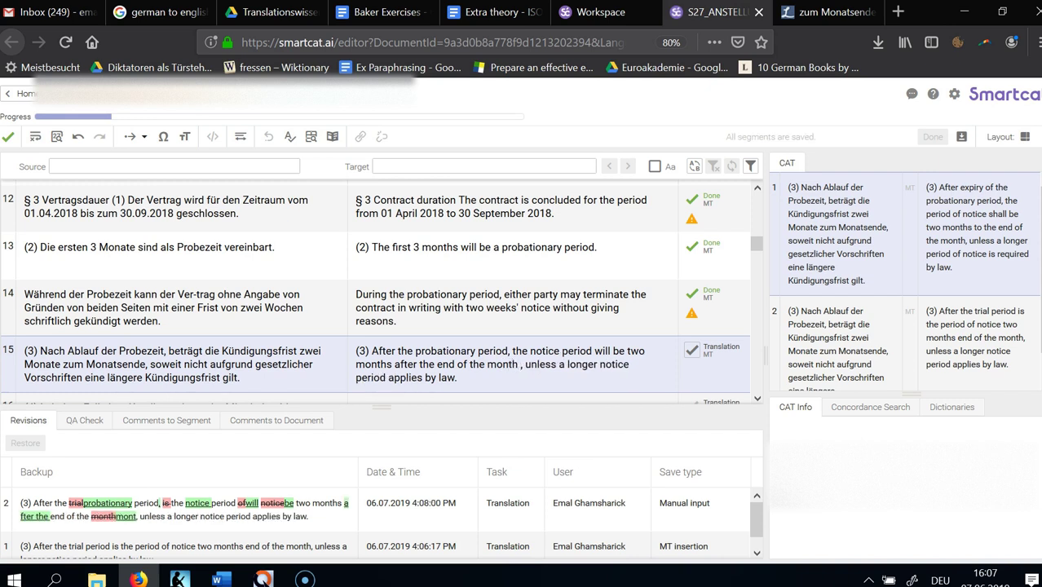
pyautogui.write(' in which')
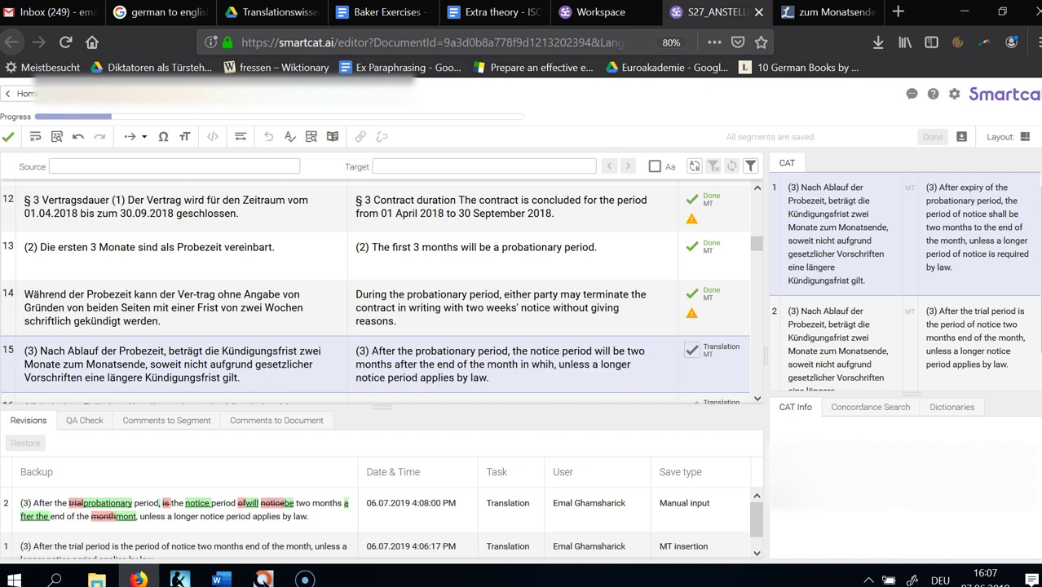
pyautogui.write(' the terminatio')
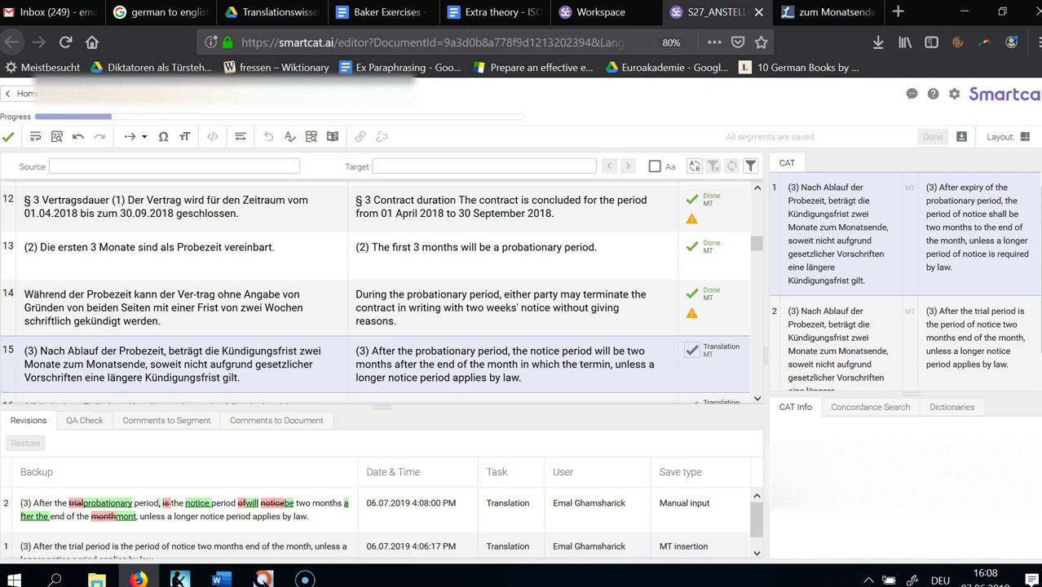
pyautogui.write('n was')
pyautogui.write('erved')
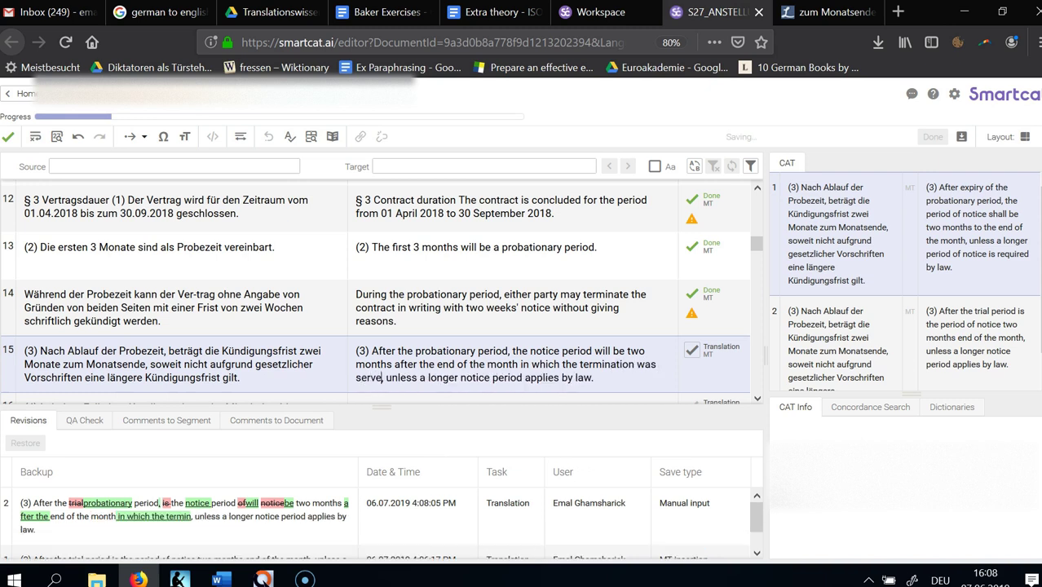
# Re-examine the phrase "month in which the termination was served" in segment 15 against the German source
pyautogui.hotkey('ctrl', 'shift', 'Left')
pyautogui.hotkey('ctrl', 'shift', 'Left')
pyautogui.hotkey('ctrl', 'shift', 'Left')
pyautogui.hotkey('ctrl', 'shift', 'Left')
pyautogui.hotkey('ctrl', 'shift', 'Left')
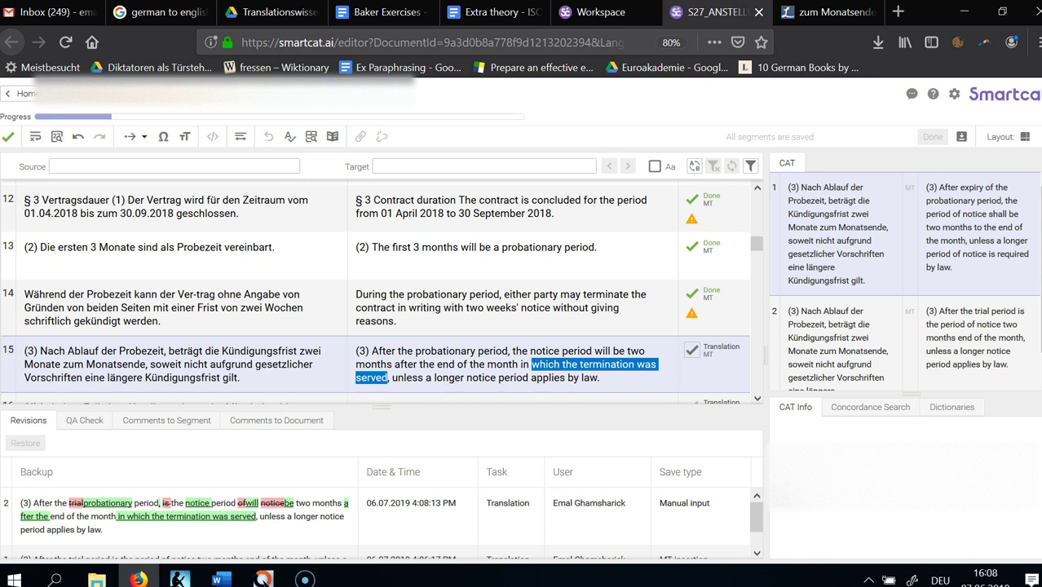
pyautogui.press('Right')
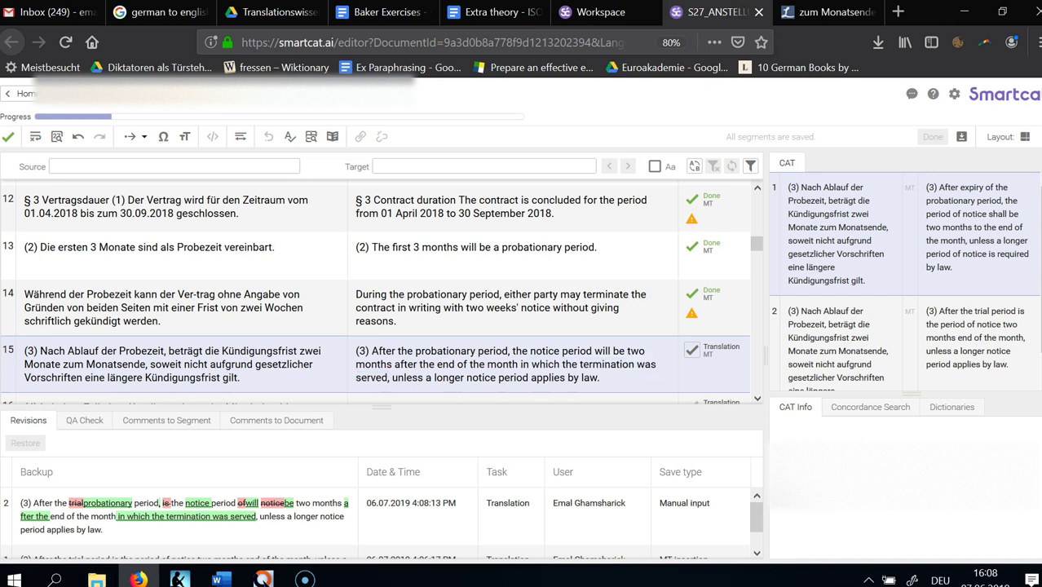
pyautogui.click(562, 351)
pyautogui.click(561, 364)
pyautogui.moveTo(392, 377); pyautogui.dragTo(488, 364)
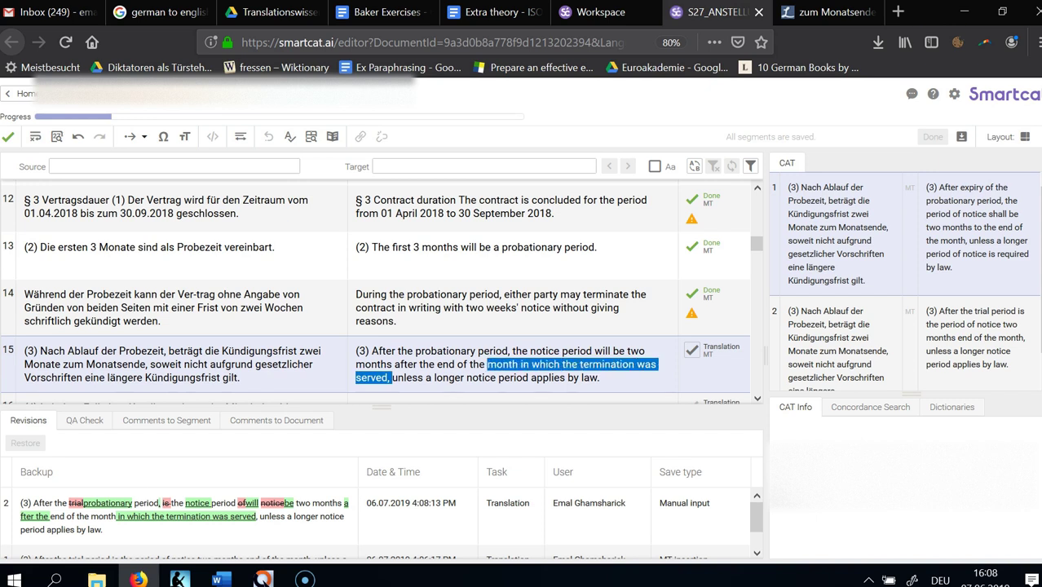
# Search Google for "zum monatsende bedeutung" and open the frag-einen-anwalt.de result on the definition of "Ein Monat zum Monatsende"
pyautogui.click(803, 12)
pyautogui.click(613, 36)
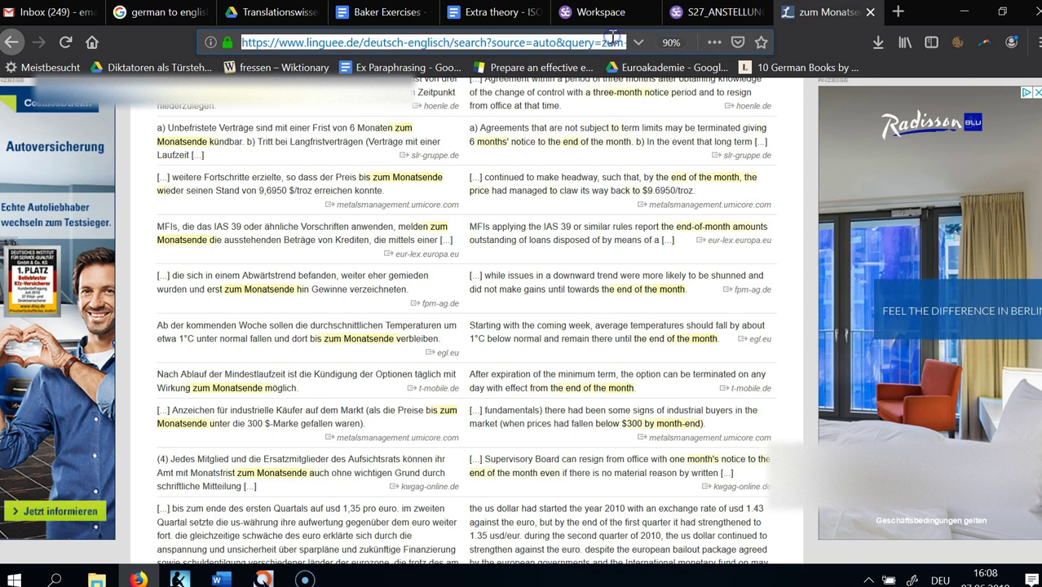
pyautogui.write('zum mona')
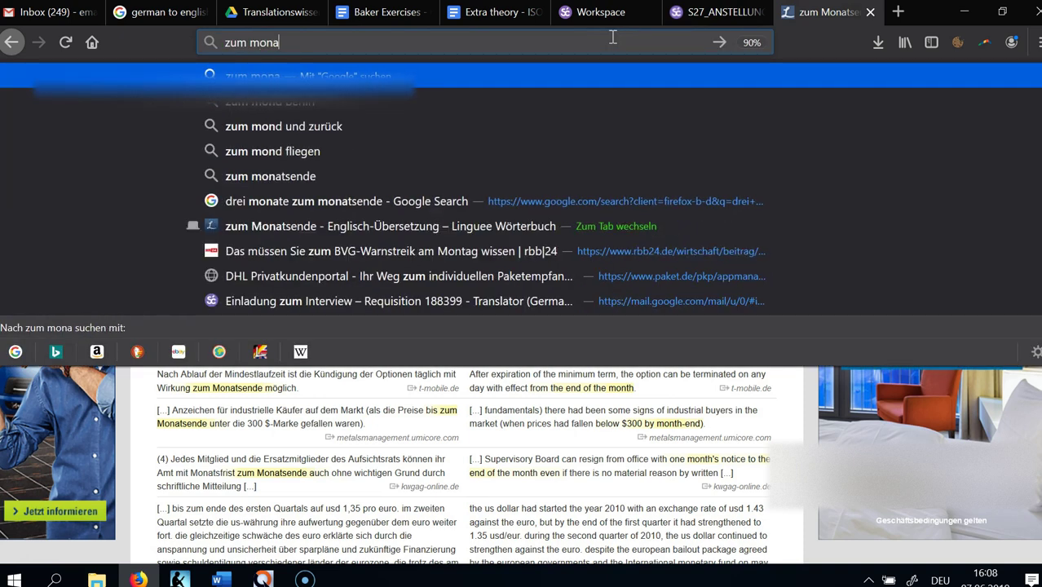
pyautogui.write('tsende bedeutung')
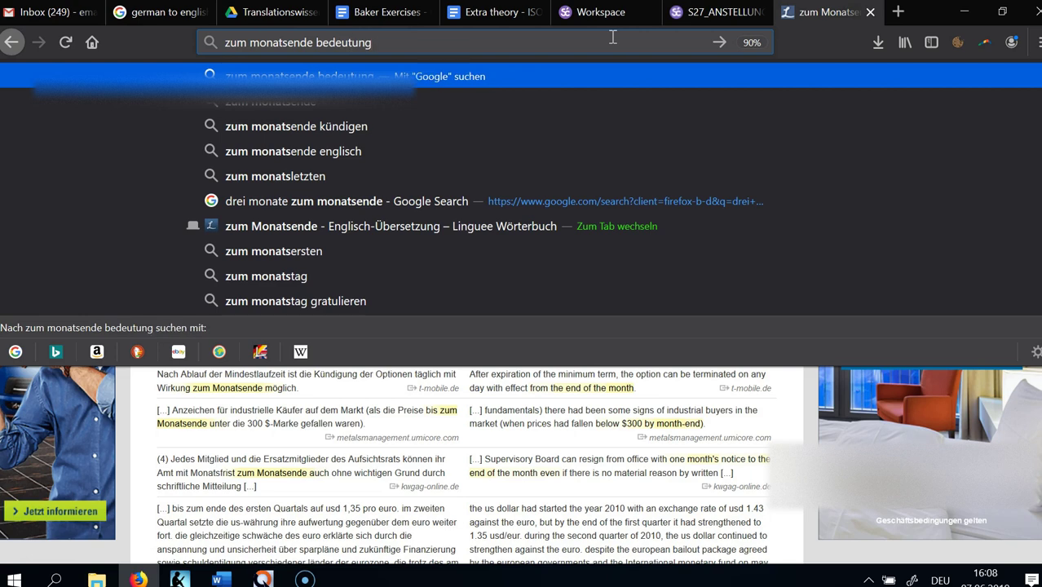
pyautogui.press('Return')
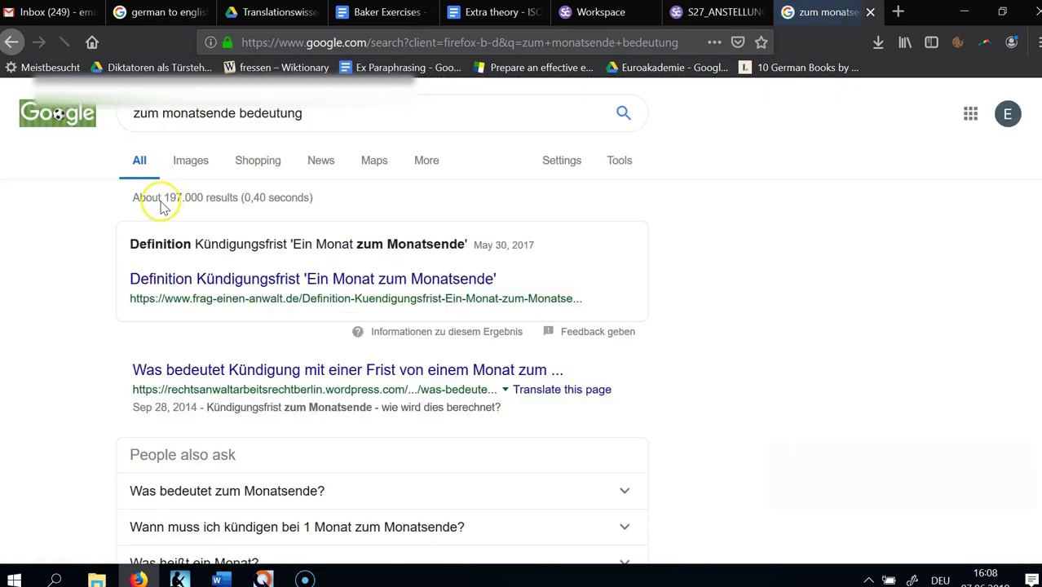
pyautogui.click(246, 280)
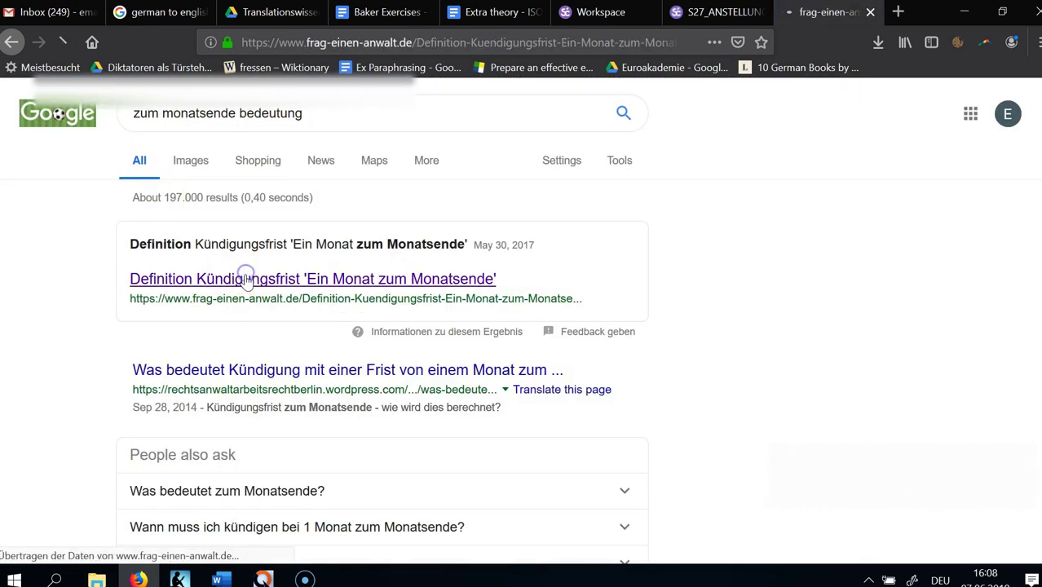
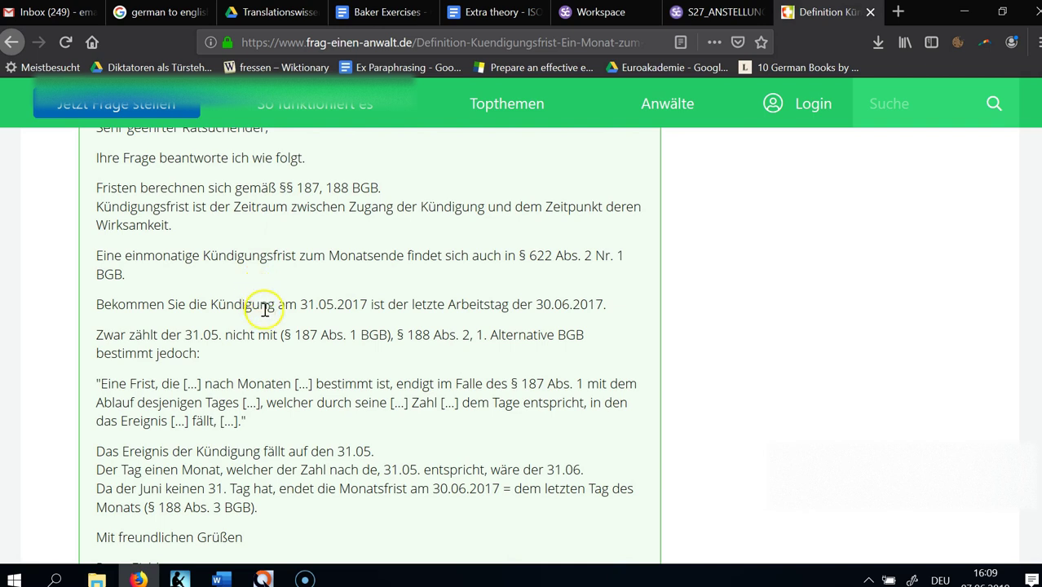
# Read the lawyer's answer on calculating notice periods and highlight the quoted passage starting "Eine Frist, die"
pyautogui.scroll(-2, 278, 363)
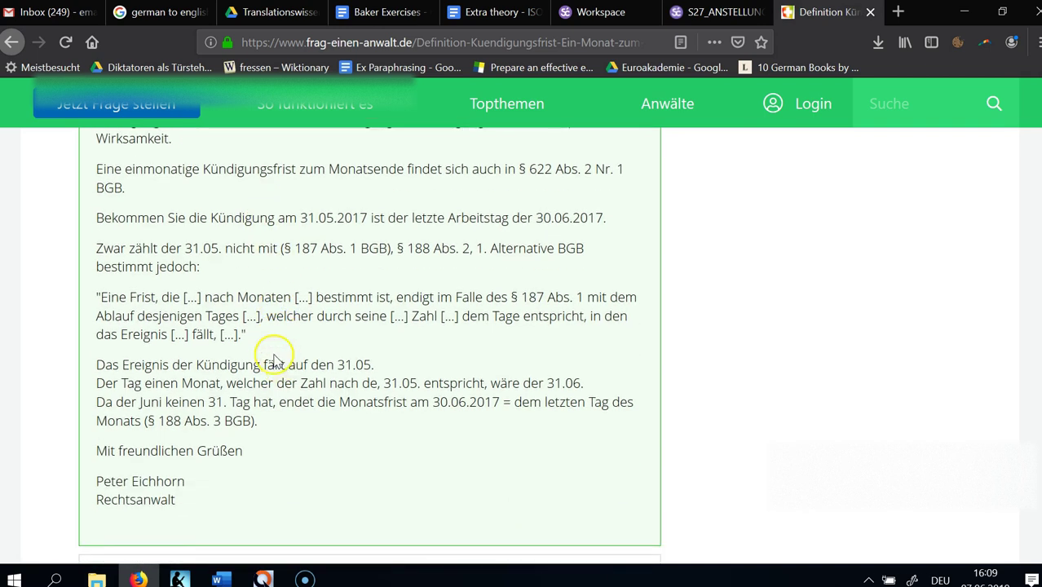
pyautogui.moveTo(274, 360); pyautogui.dragTo(263, 293)
pyautogui.click(263, 296)
pyautogui.moveTo(96, 296); pyautogui.dragTo(280, 336)
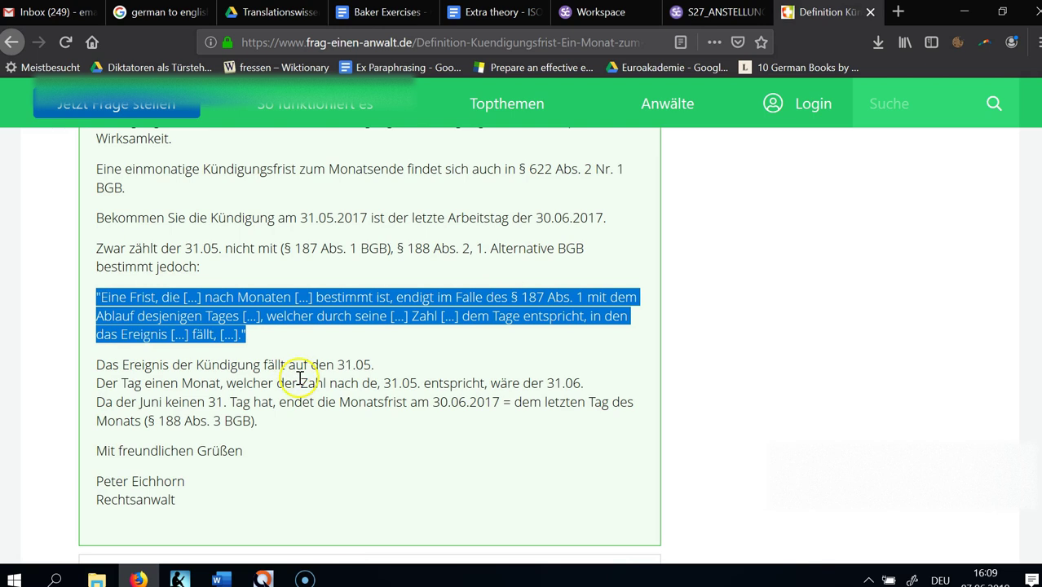
# Highlight and read the lawyer's closing explanation, starting "Das Ereignis der Kündigung", of when the one-month notice period ends
pyautogui.click(343, 360)
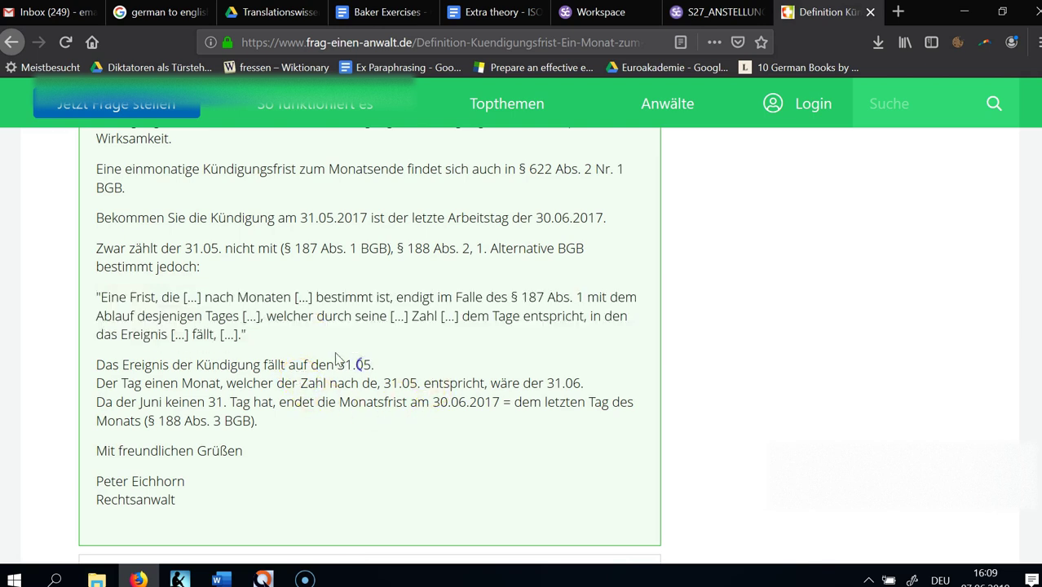
pyautogui.moveTo(303, 352); pyautogui.dragTo(591, 423)
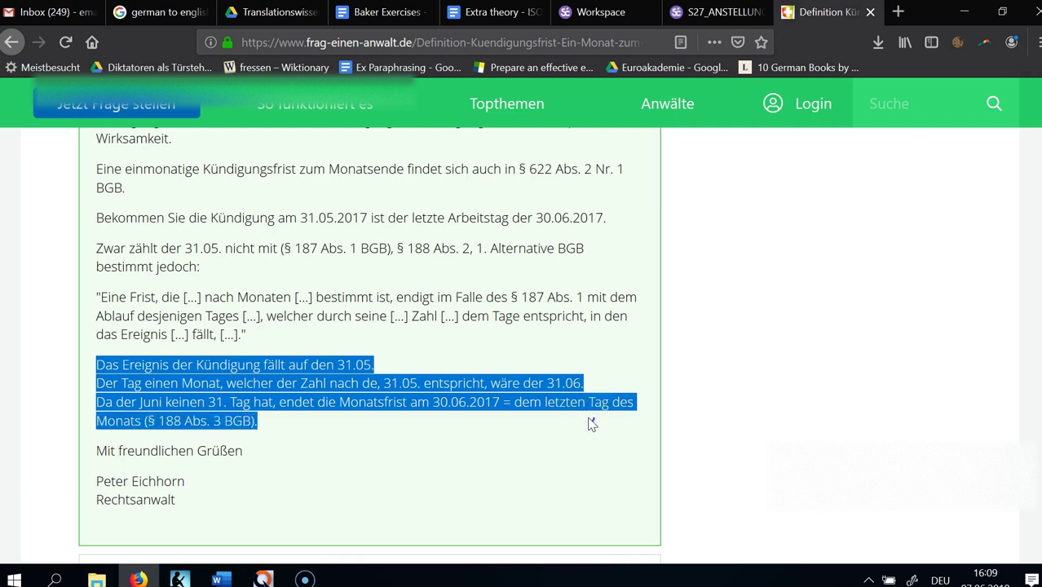
pyautogui.click(591, 423)
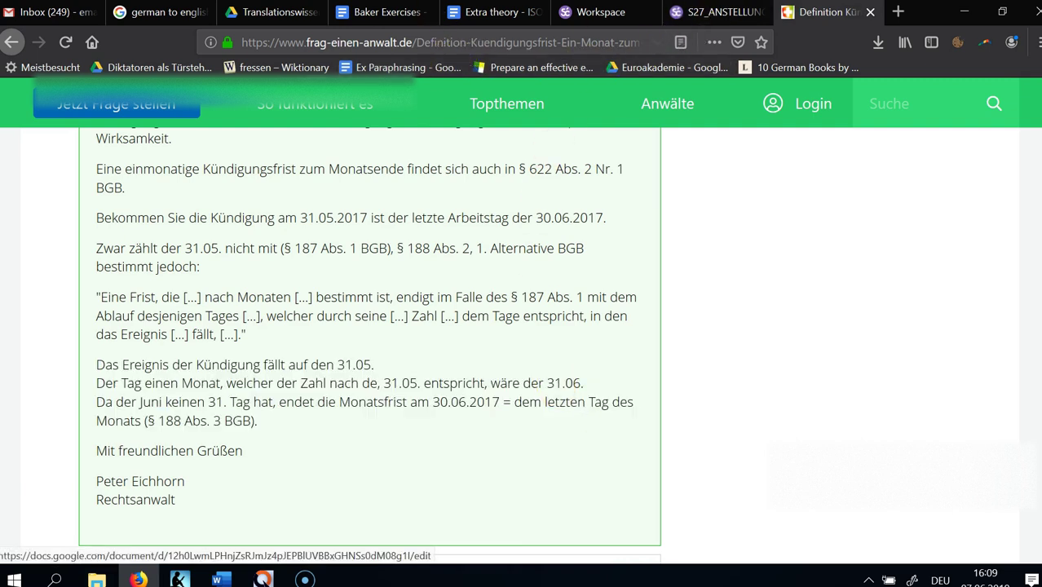
# Back in the Smartcat editor, change "was served" to "is served" in segment 15 and confirm the segment
pyautogui.click(599, 11)
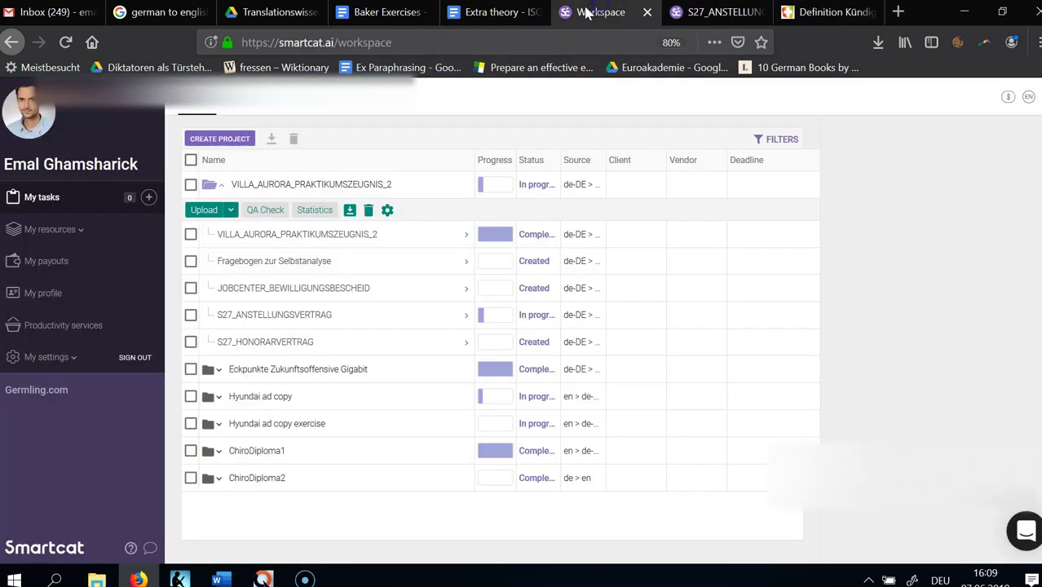
pyautogui.click(473, 13)
pyautogui.click(407, 11)
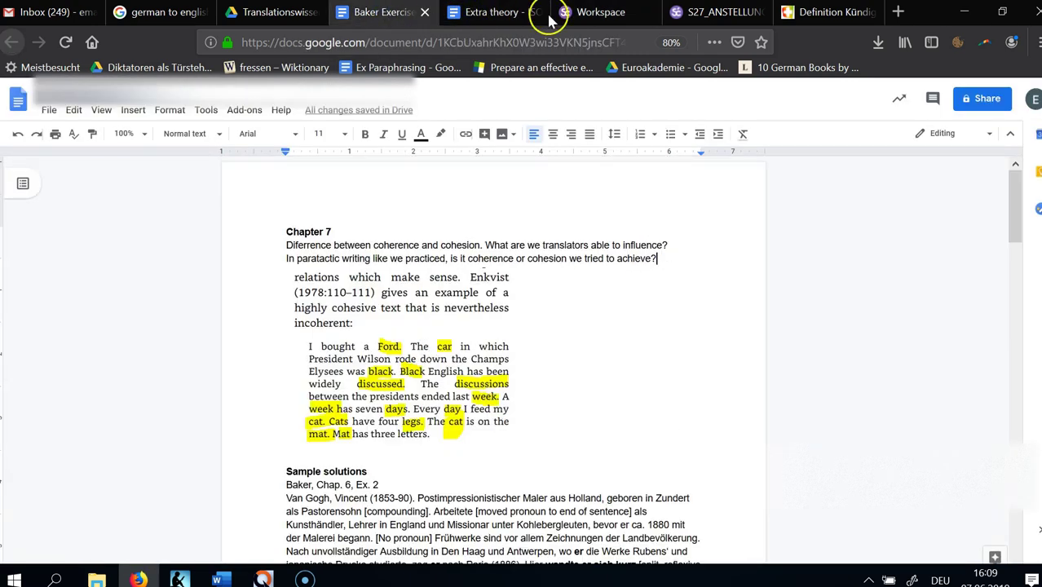
pyautogui.click(619, 13)
pyautogui.click(721, 14)
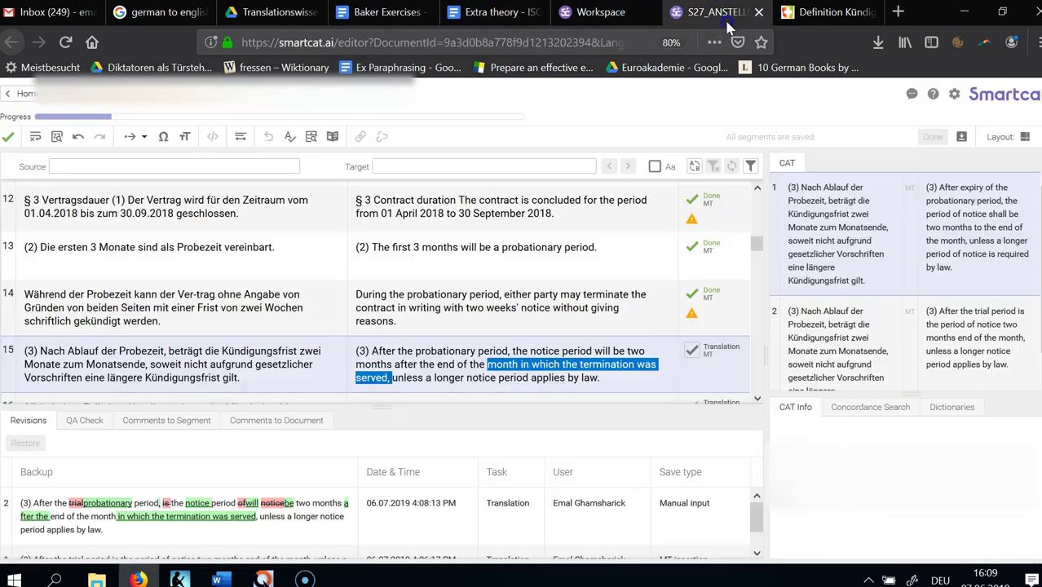
pyautogui.click(530, 366)
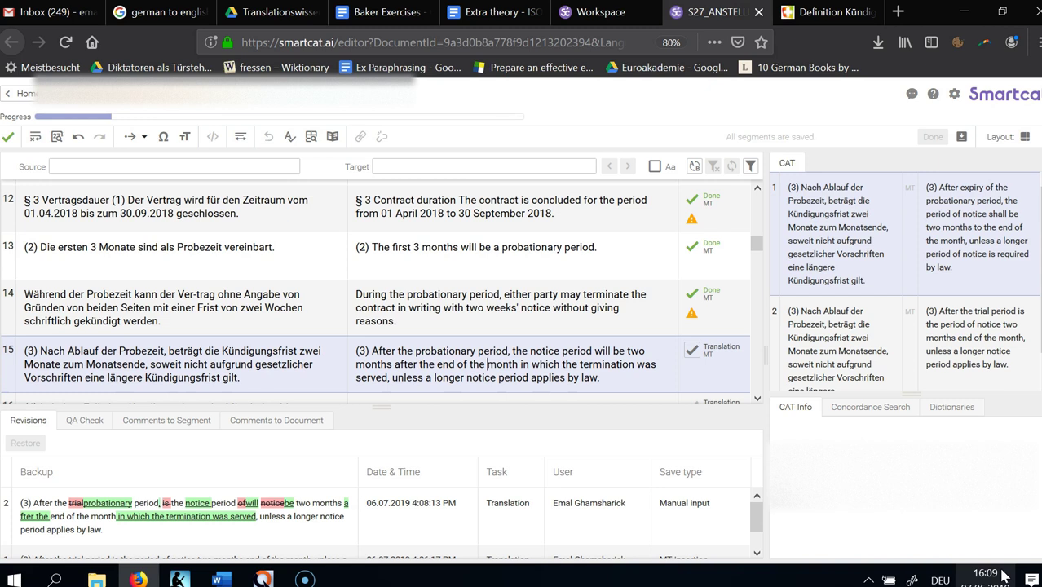
pyautogui.hotkey('ctrl', 'Right')
pyautogui.hotkey('ctrl', 'shift', 'Left')
pyautogui.write('is')
pyautogui.hotkey('ctrl', 'Right')
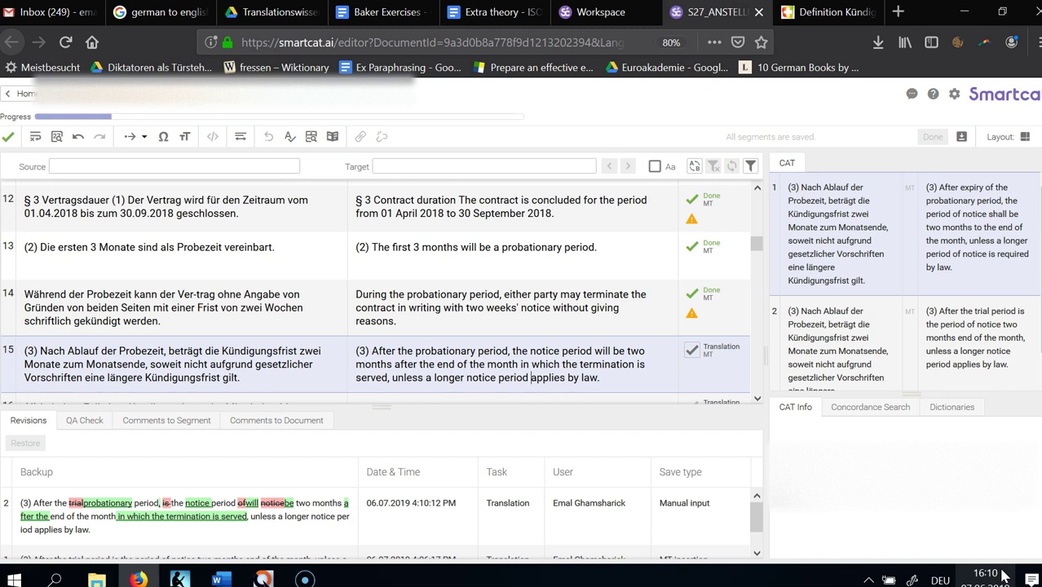
pyautogui.hotkey('ctrl', 'Return')
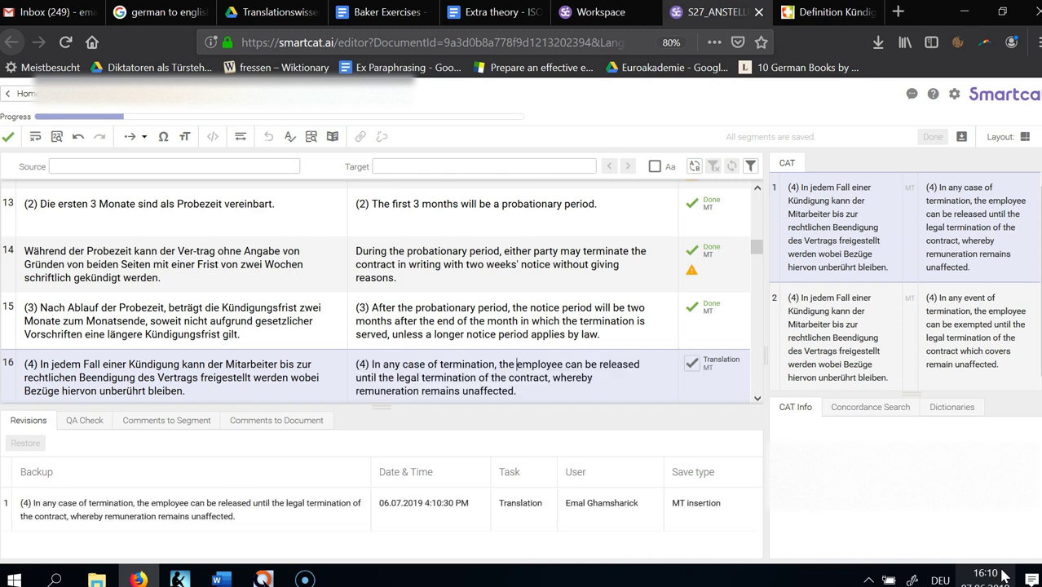
# Replace "the employee" with "Employee" in segment 16 and check the word "released"
pyautogui.hotkey('ctrl', 'shift', 'Right')
pyautogui.hotkey('ctrl', 'shift', 'Right')
pyautogui.write('Employee')
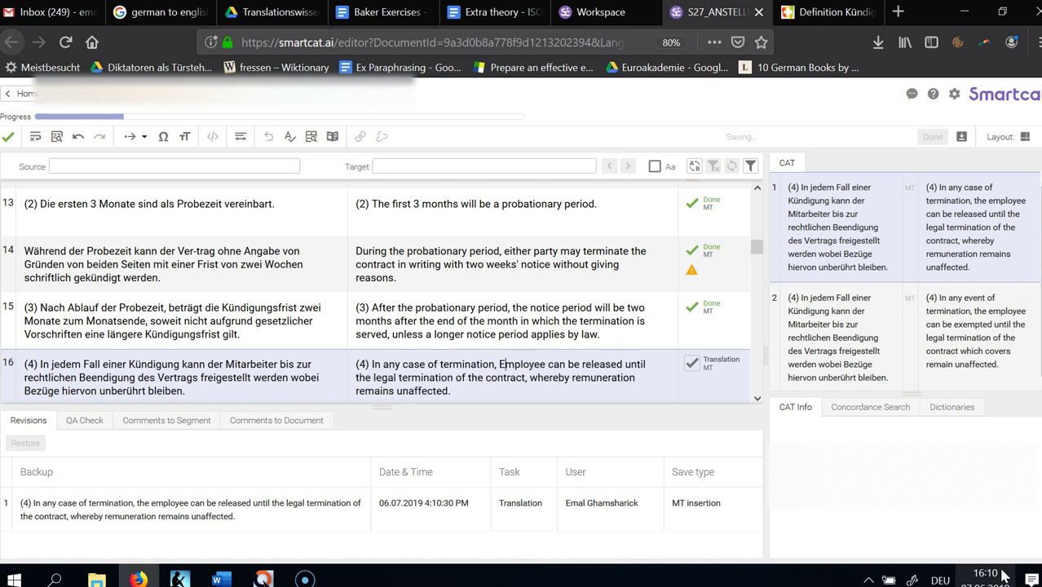
pyautogui.hotkey('ctrl', 'Right')
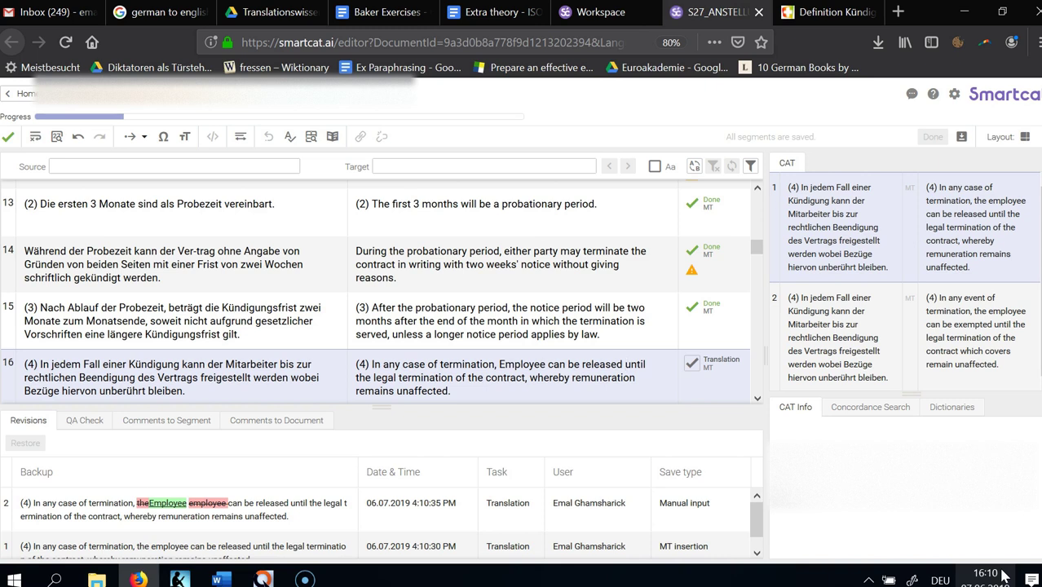
pyautogui.hotkey('ctrl', 'shift', 'Left')
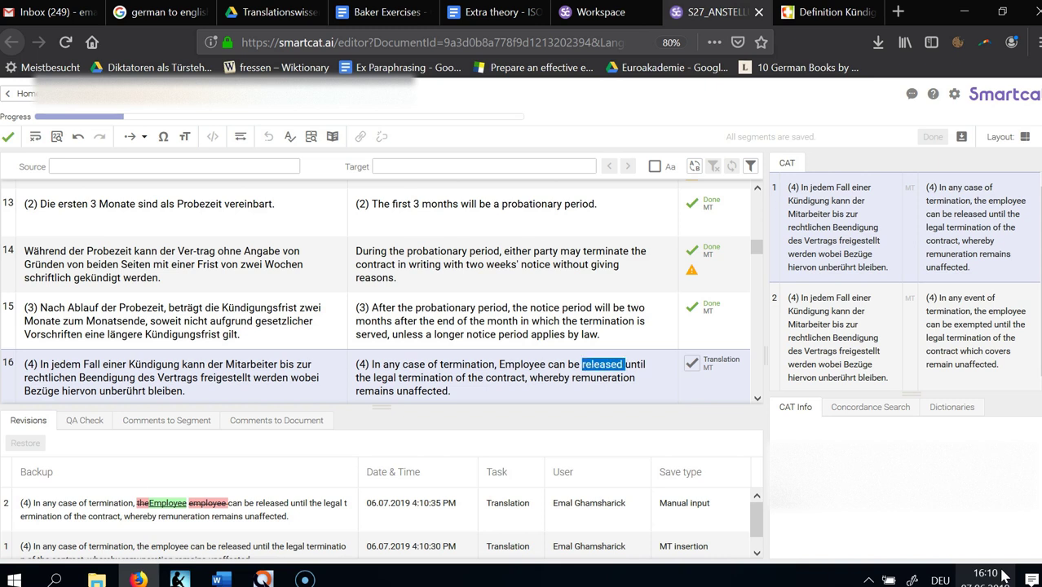
pyautogui.hotkey('ctrl', 'Right')
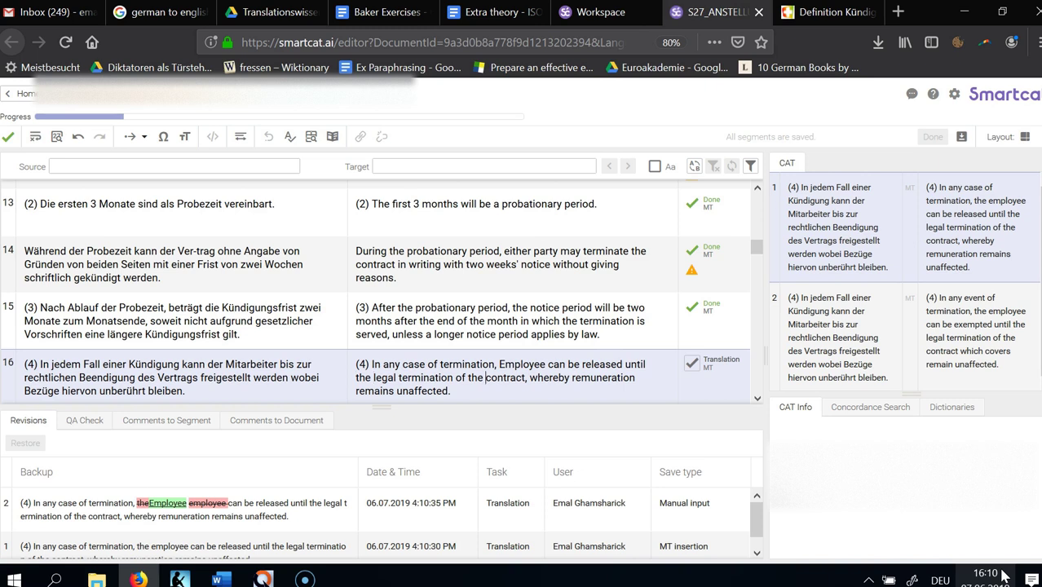
# Remove the comma and the word "whereby" after "termination of the contract" in segment 16
pyautogui.hotkey('ctrl', 'shift', 'Right')
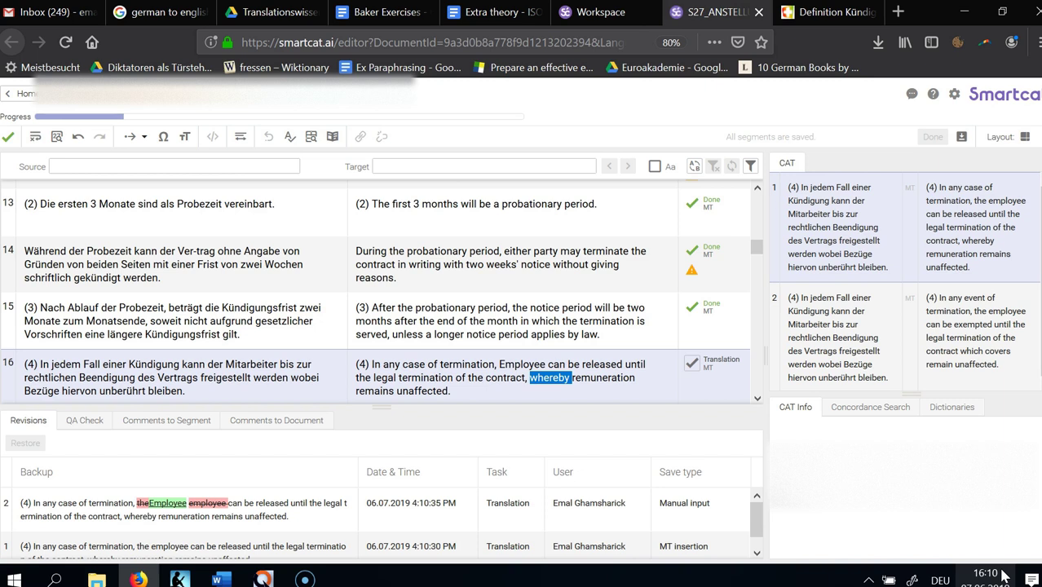
pyautogui.press('Left')
pyautogui.press('BackSpace')
pyautogui.press('BackSpace')
pyautogui.write('.')
pyautogui.hotkey('ctrl', 'shift', 'Right')
pyautogui.press('BackSpace')
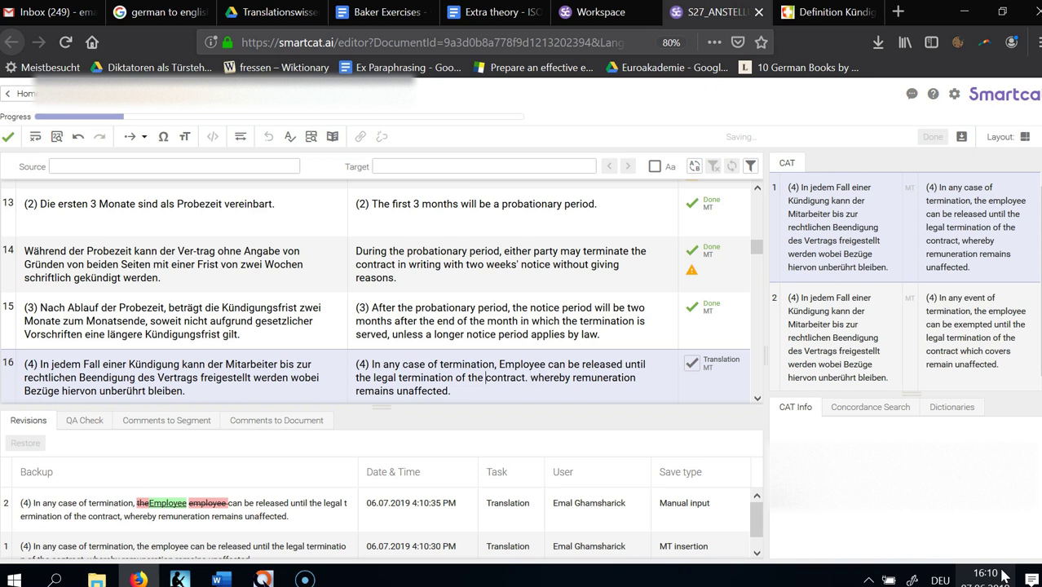
pyautogui.press('BackSpace')
pyautogui.press('BackSpace')
# Insert "without effect on his" before "remuneration" in segment 16 and delete "remains unaffected"
pyautogui.write('without effec')
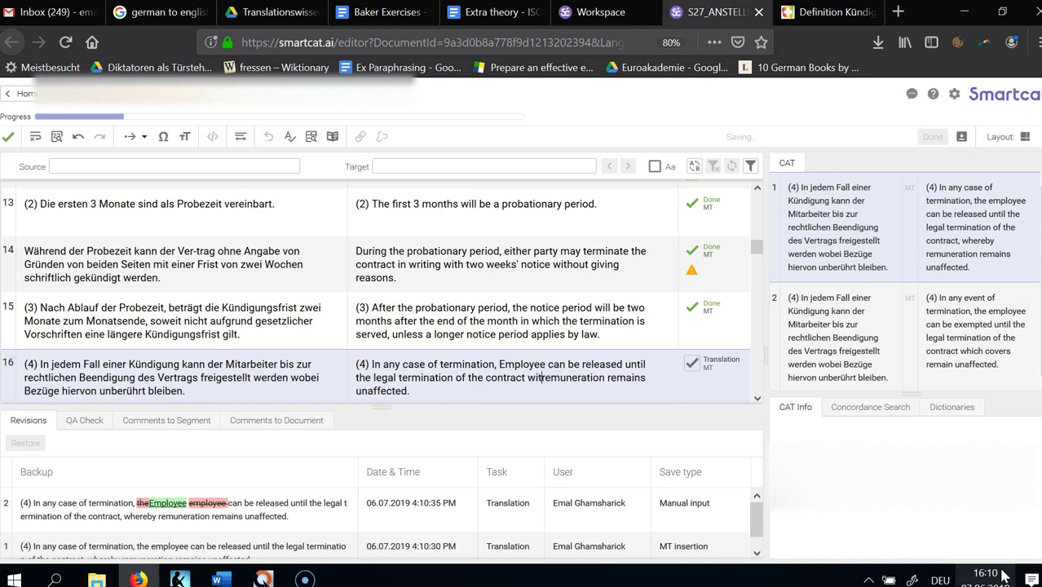
pyautogui.write('t on the')
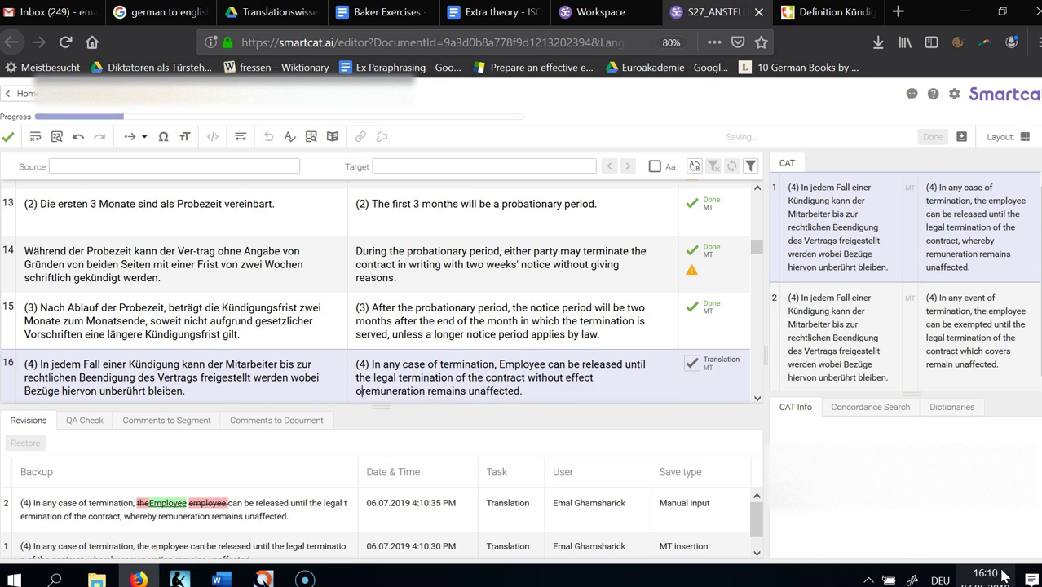
pyautogui.press('BackSpace')
pyautogui.press('BackSpace')
pyautogui.press('BackSpace')
pyautogui.write('his')
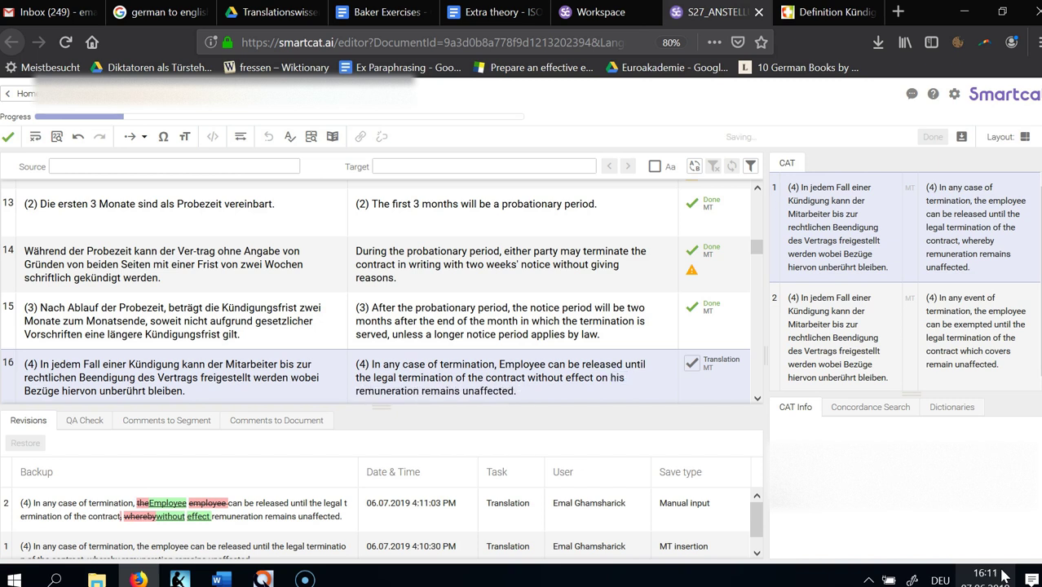
pyautogui.hotkey('shift', 'End')
pyautogui.press('Delete')
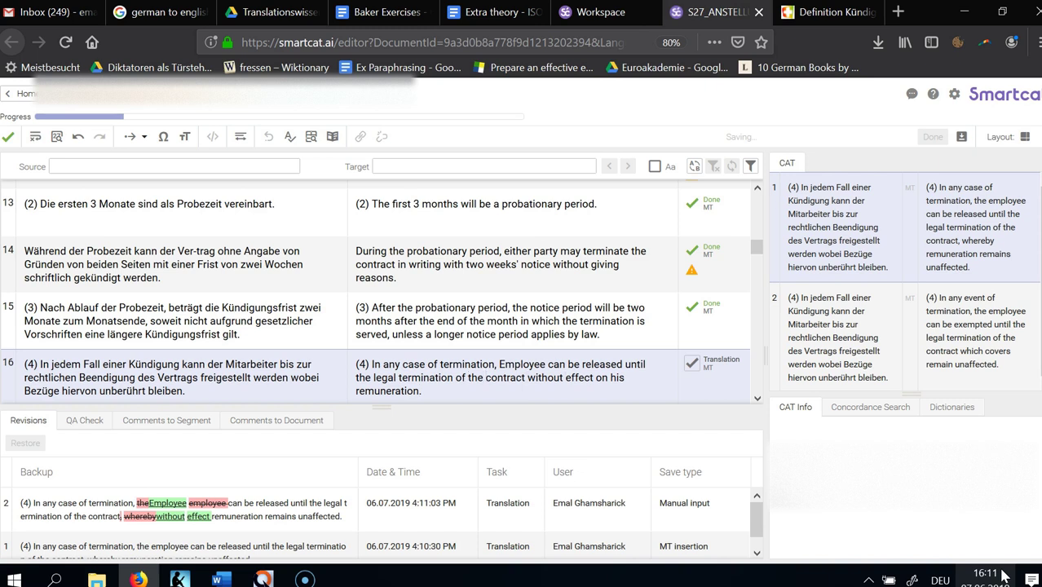
# Try rewording "without effect on his remuneration" as "without effecting his remuneration" in segment 16
pyautogui.write('ing')
pyautogui.hotkey('shift', 'Right')
pyautogui.hotkey('shift', 'Right')
pyautogui.hotkey('shift', 'Right')
pyautogui.press('Delete')
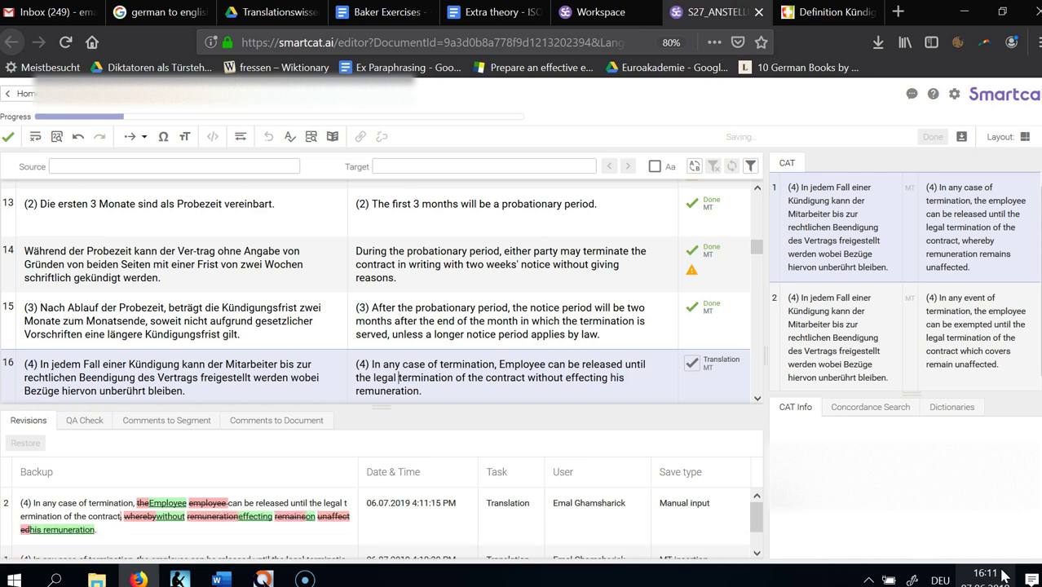
# Restore the wording "without effect on his remuneration" in segment 16
pyautogui.hotkey('ctrl', 'Right')
pyautogui.hotkey('ctrl', 'Right')
pyautogui.hotkey('ctrl', 'Right')
pyautogui.write('on')
pyautogui.press('BackSpace')
pyautogui.press('BackSpace')
pyautogui.press('BackSpace')
pyautogui.hotkey('ctrl', 'End')
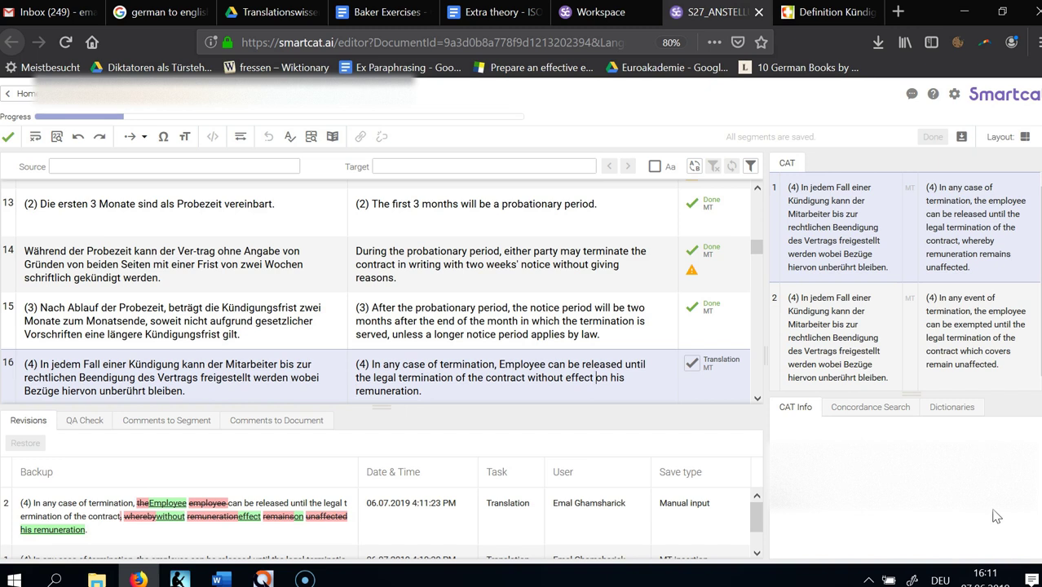
pyautogui.hotkey('ctrl', 'Right')
pyautogui.hotkey('ctrl', 'End')
# Replace the frag-einen-anwalt.de page with the IATE terminology database at iate.europa.eu
pyautogui.click(824, 13)
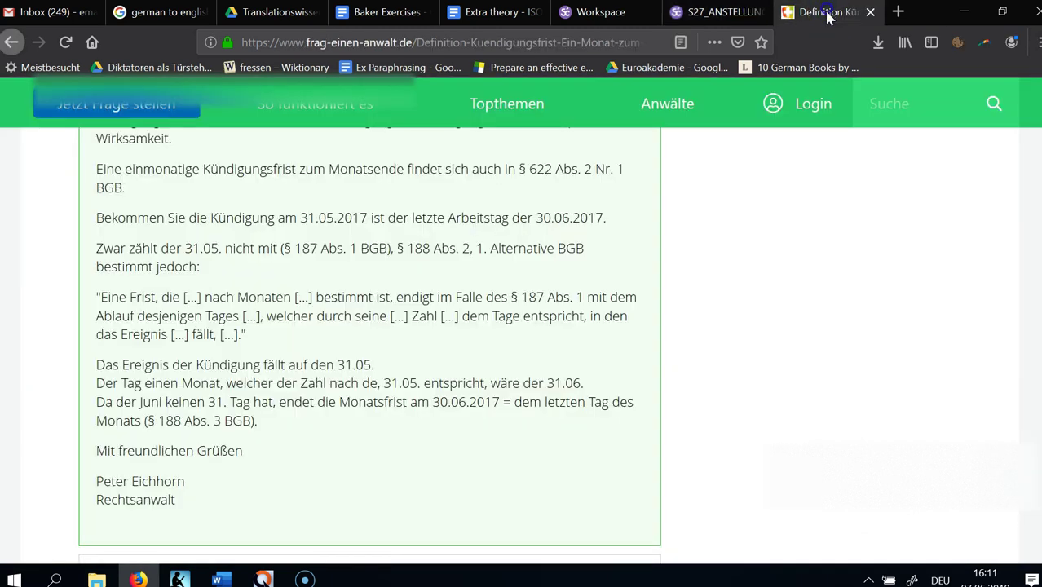
pyautogui.click(566, 38)
pyautogui.write('iate.europa.eu/')
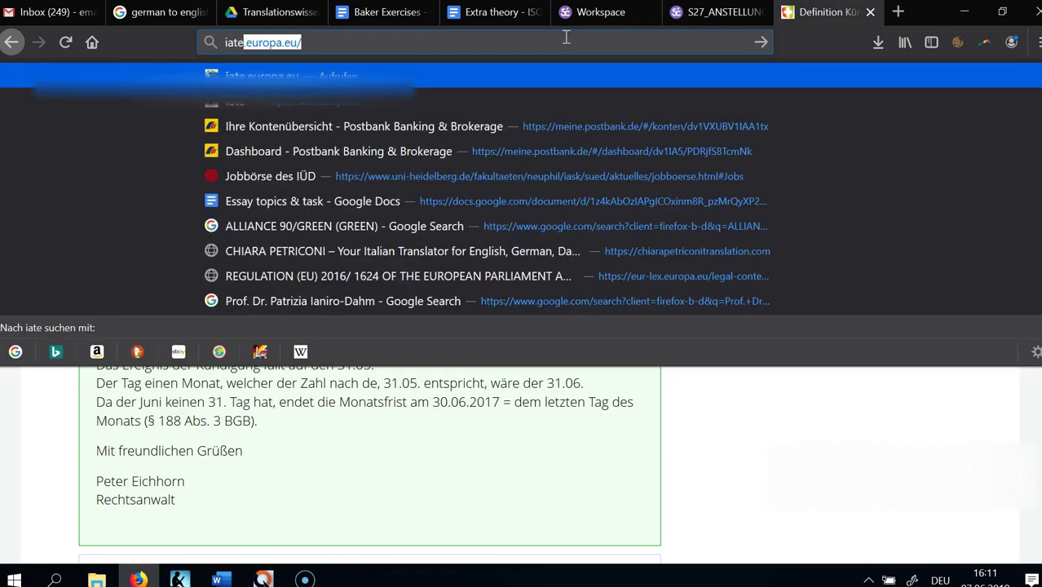
pyautogui.press('Return')
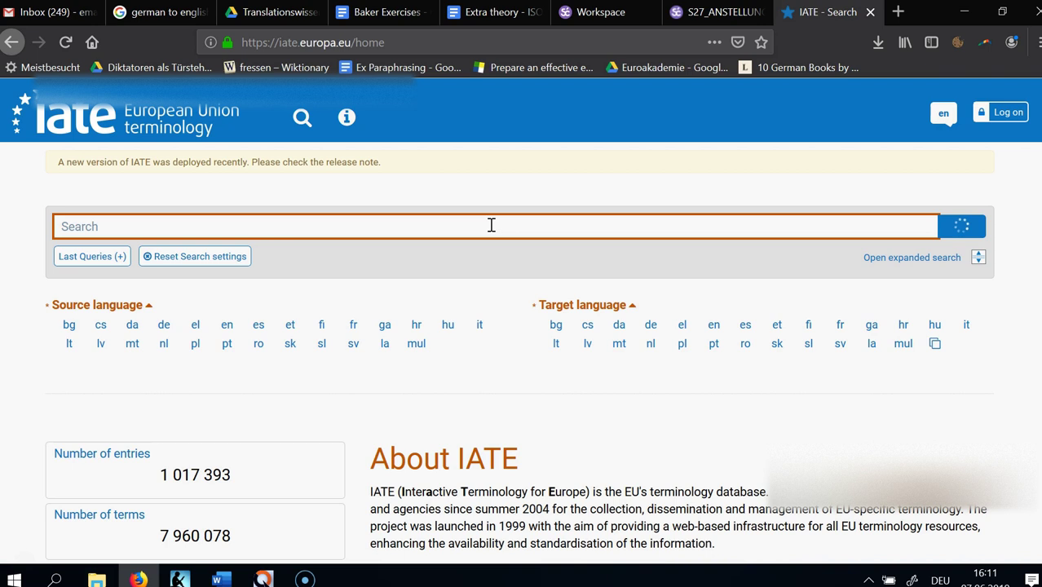
# Search IATE for "freistellung" from German (de) to English (en) and review the suggested equivalents
pyautogui.write('freistellung')
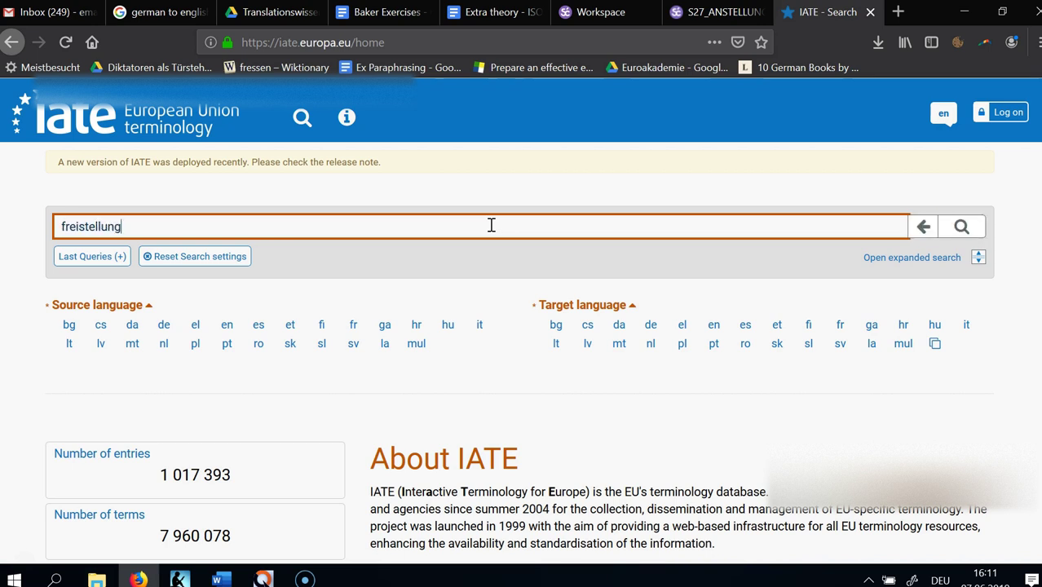
pyautogui.press('Return')
pyautogui.press('Escape')
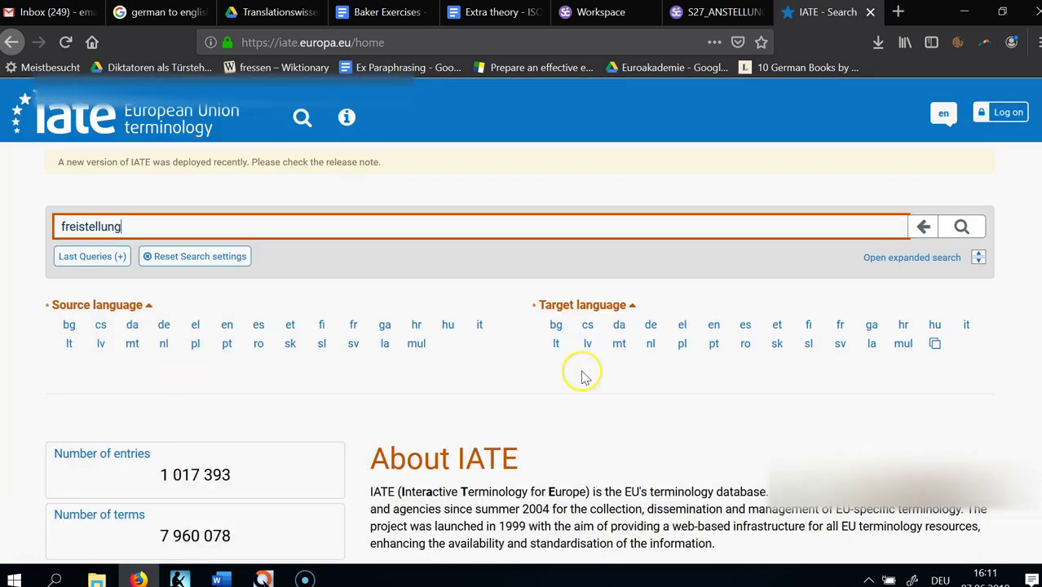
pyautogui.click(164, 325)
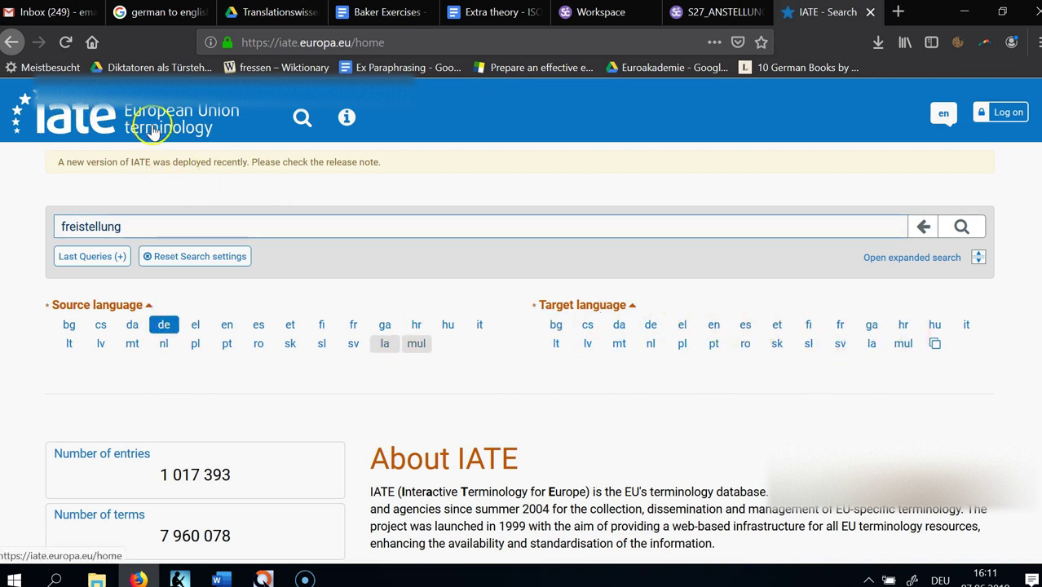
pyautogui.click(714, 326)
pyautogui.click(593, 220)
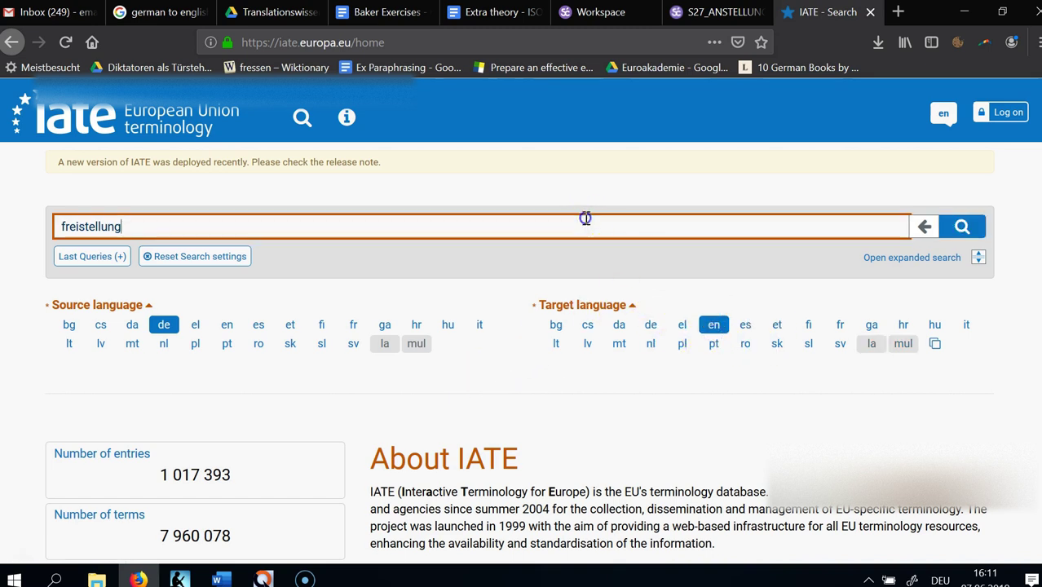
pyautogui.press('Return')
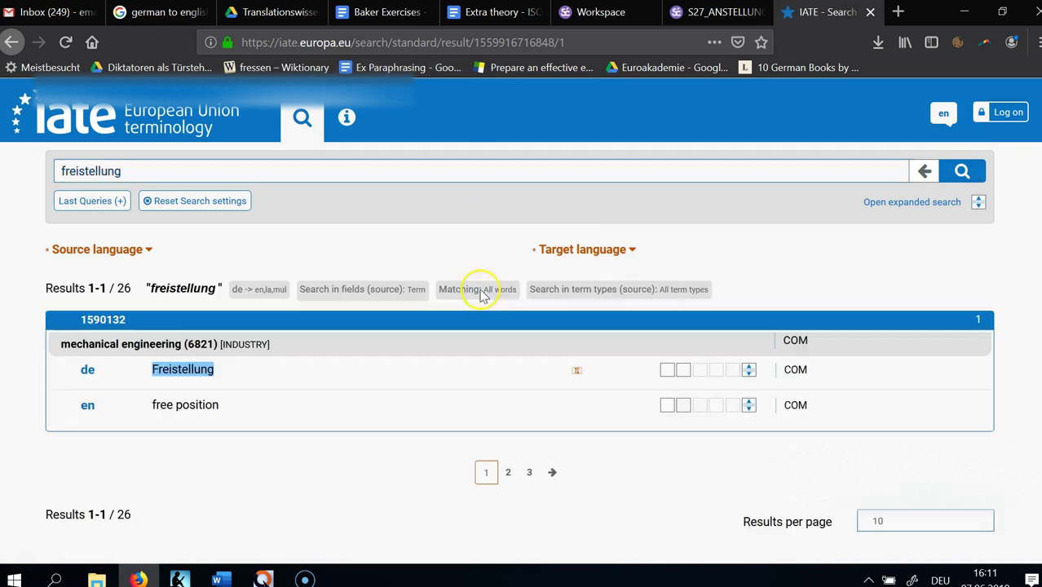
pyautogui.scroll(-2, 454, 421)
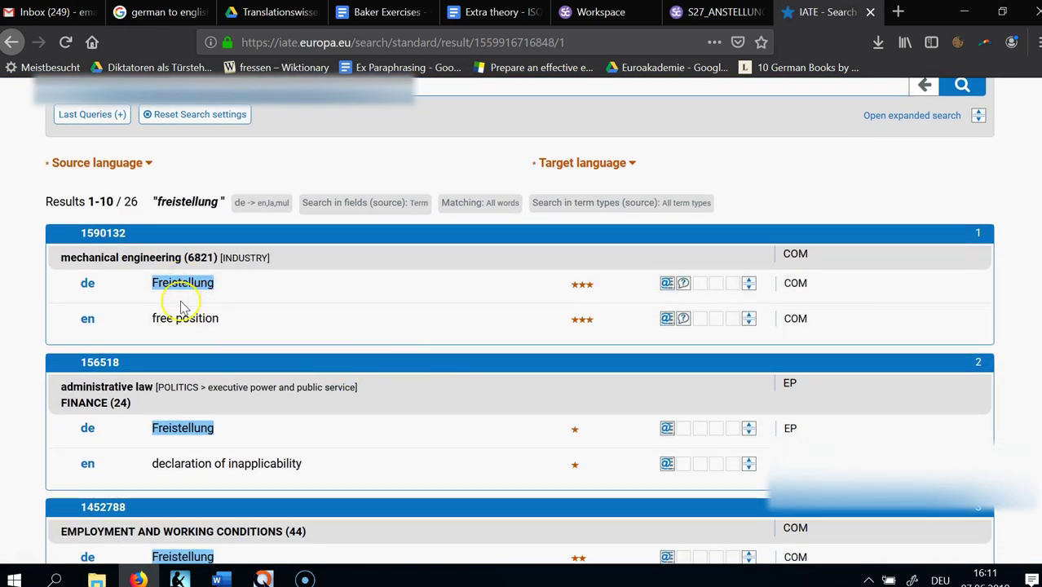
pyautogui.scroll(-5, 208, 465)
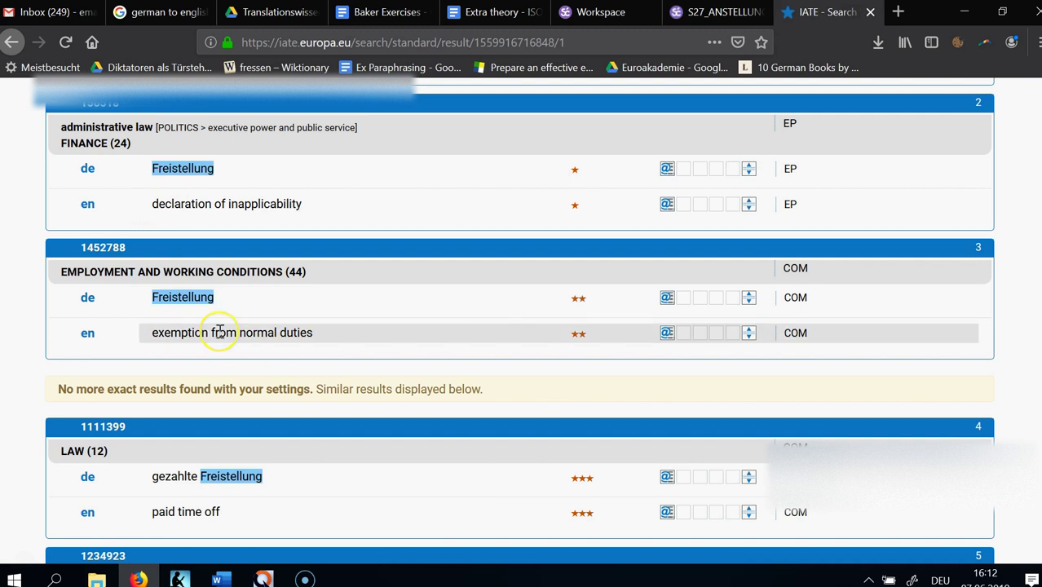
pyautogui.scroll(-8, 220, 335)
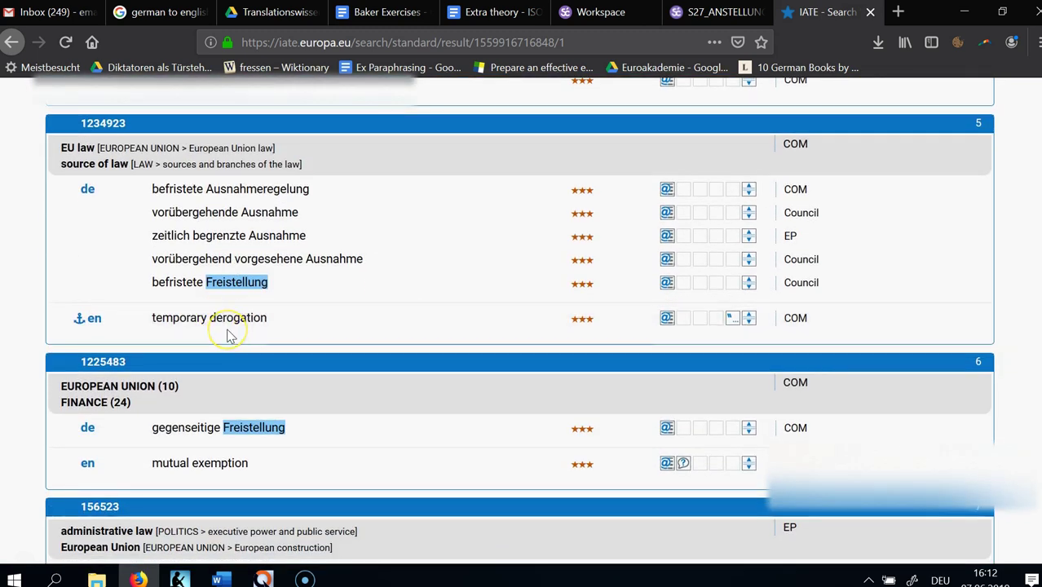
pyautogui.scroll(-6, 228, 334)
pyautogui.scroll(-5, 230, 336)
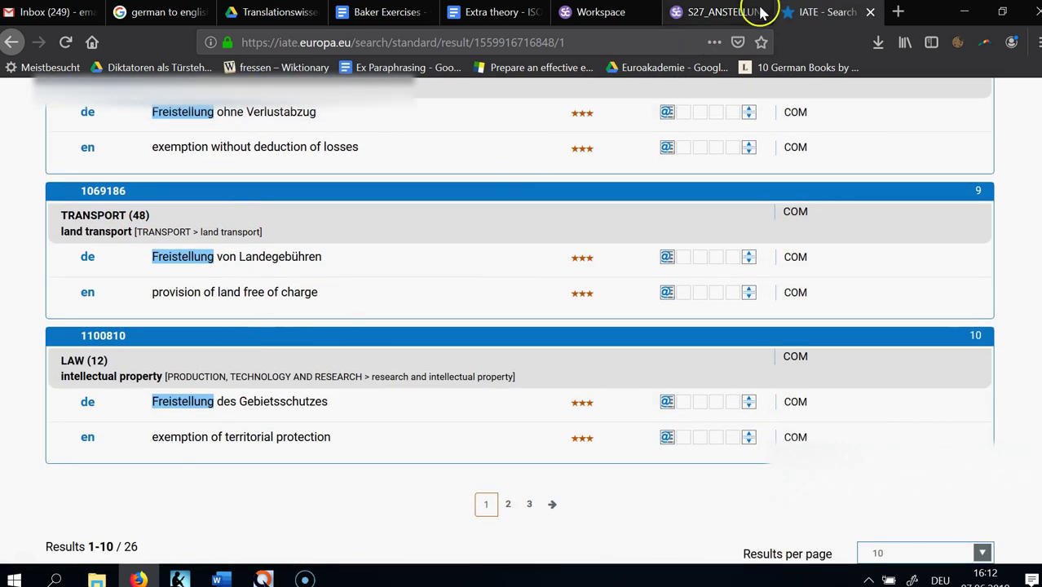
# Search Google for "suspension after termination of employment" and skim the results for the term's usage
pyautogui.click(575, 13)
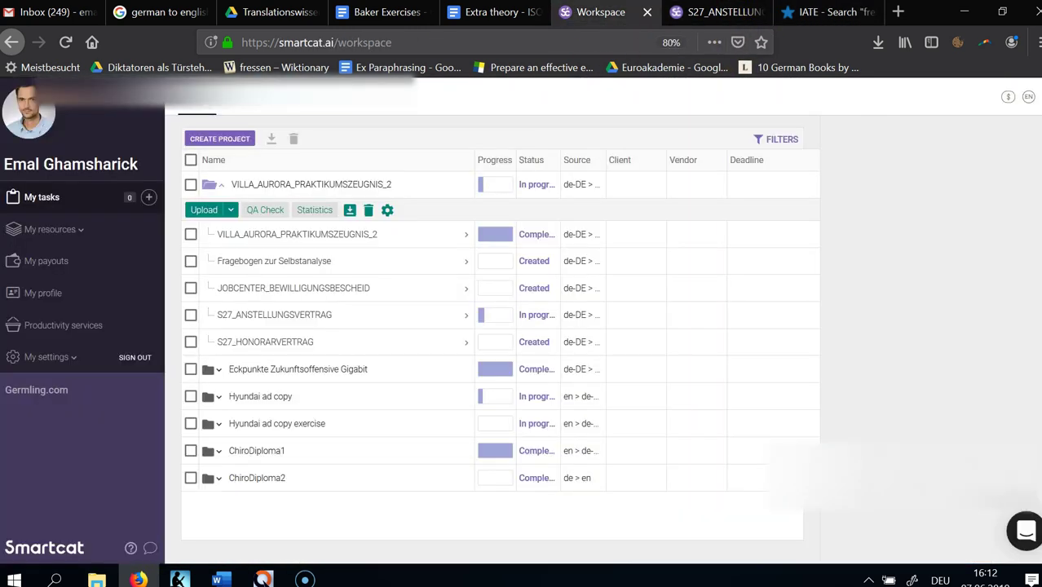
pyautogui.click(803, 13)
pyautogui.click(596, 44)
pyautogui.write('sup')
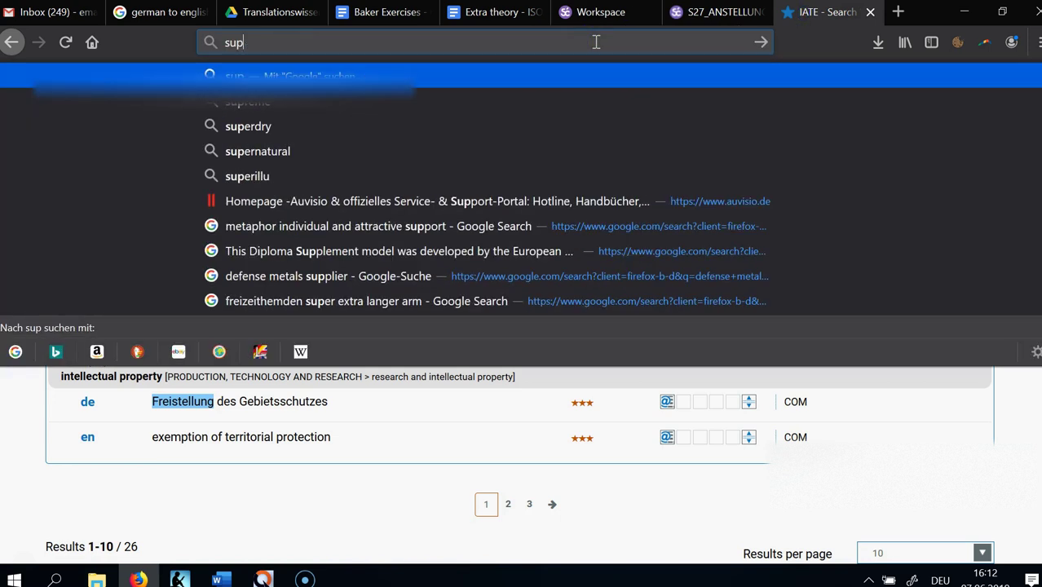
pyautogui.press('BackSpace')
pyautogui.write('sp')
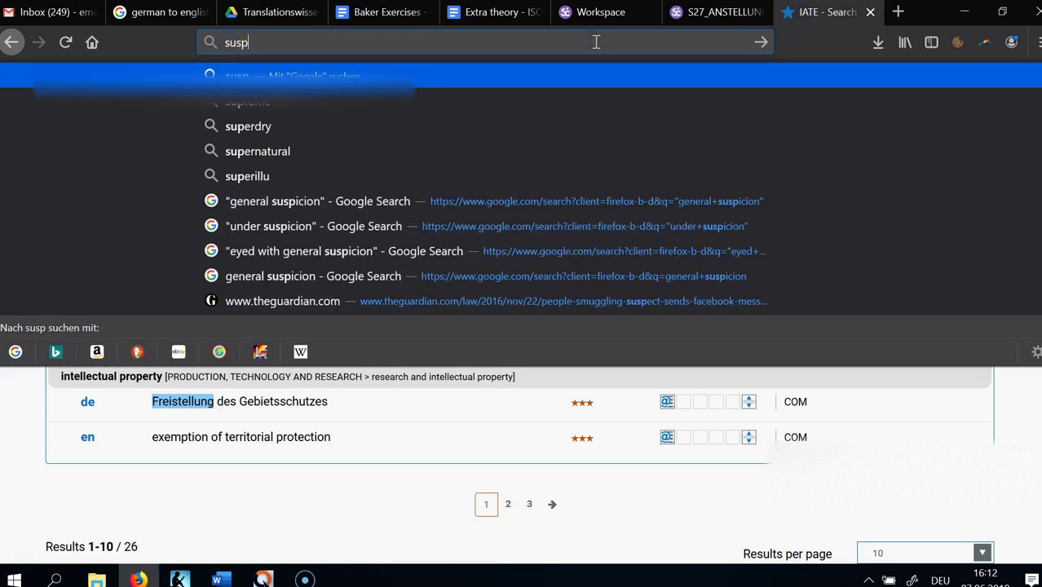
pyautogui.write('ension a')
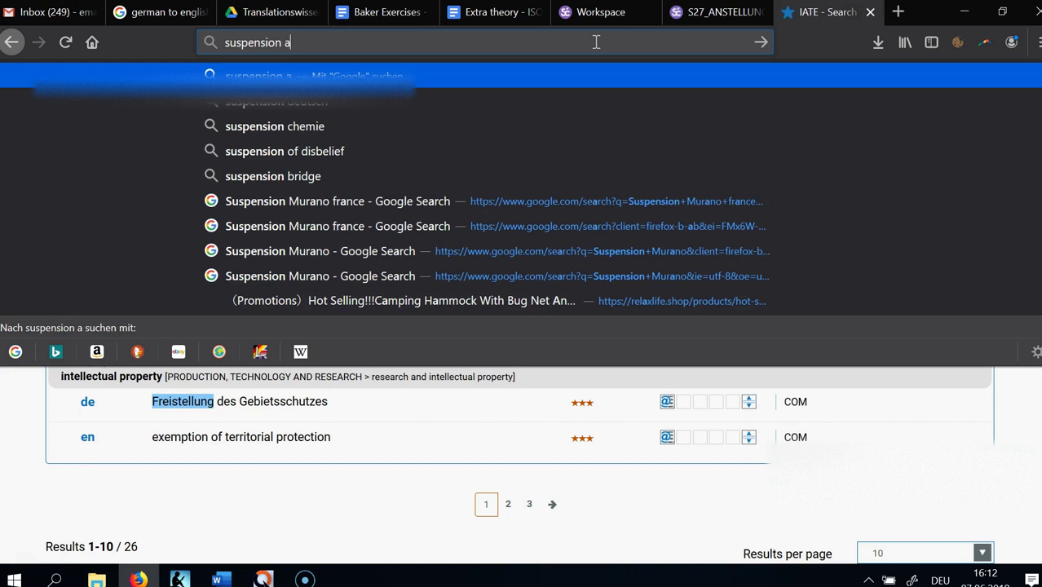
pyautogui.write('fter termination of c')
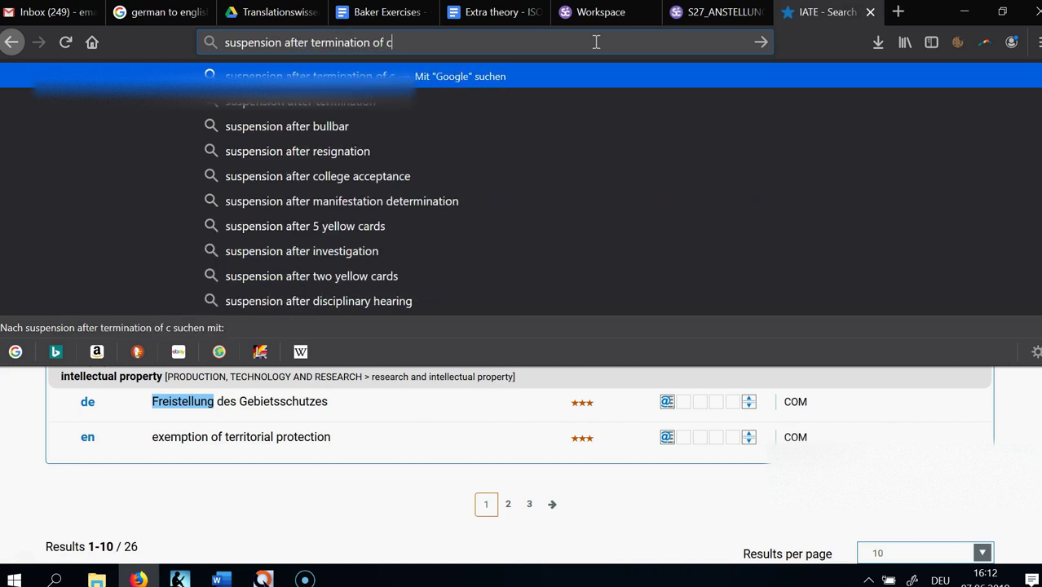
pyautogui.press('BackSpace')
pyautogui.write('employment')
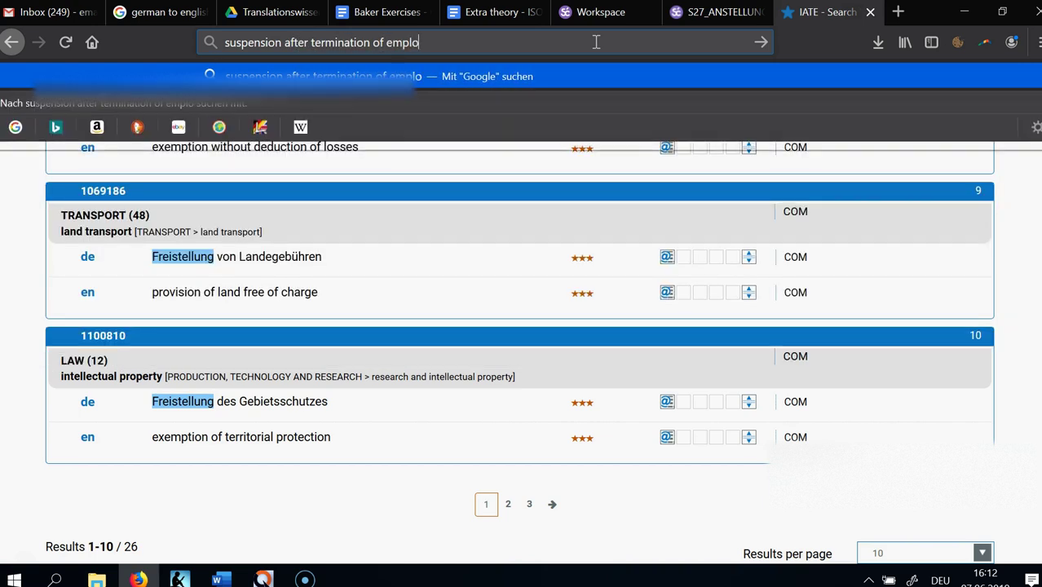
pyautogui.press('Return')
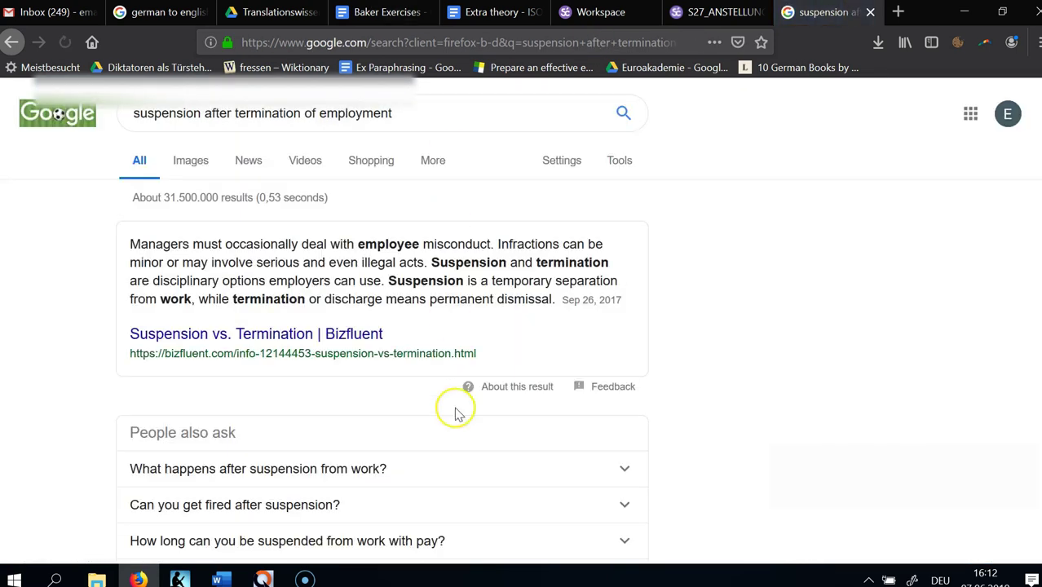
pyautogui.scroll(-5, 360, 347)
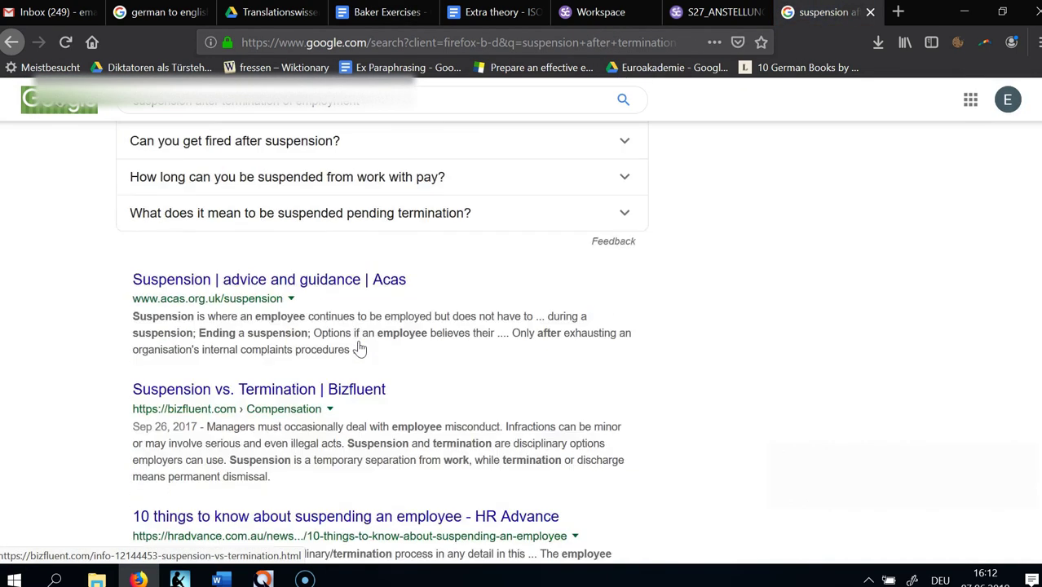
pyautogui.scroll(5, 360, 348)
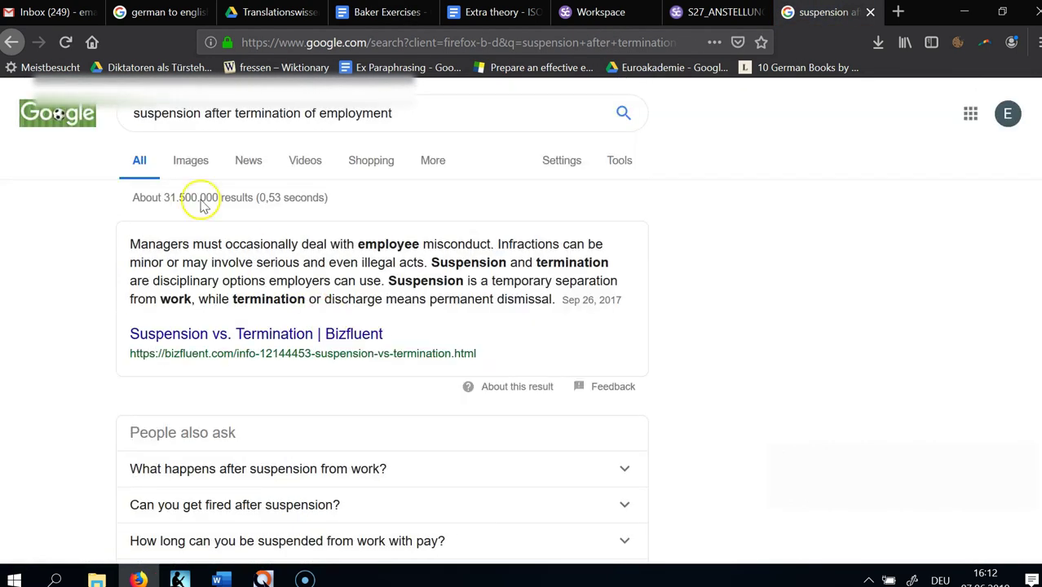
# Change the Google query to "exemption from work after termination of employment" and skim the results
pyautogui.click(171, 112)
pyautogui.doubleClick(171, 112)
pyautogui.write('exemption f')
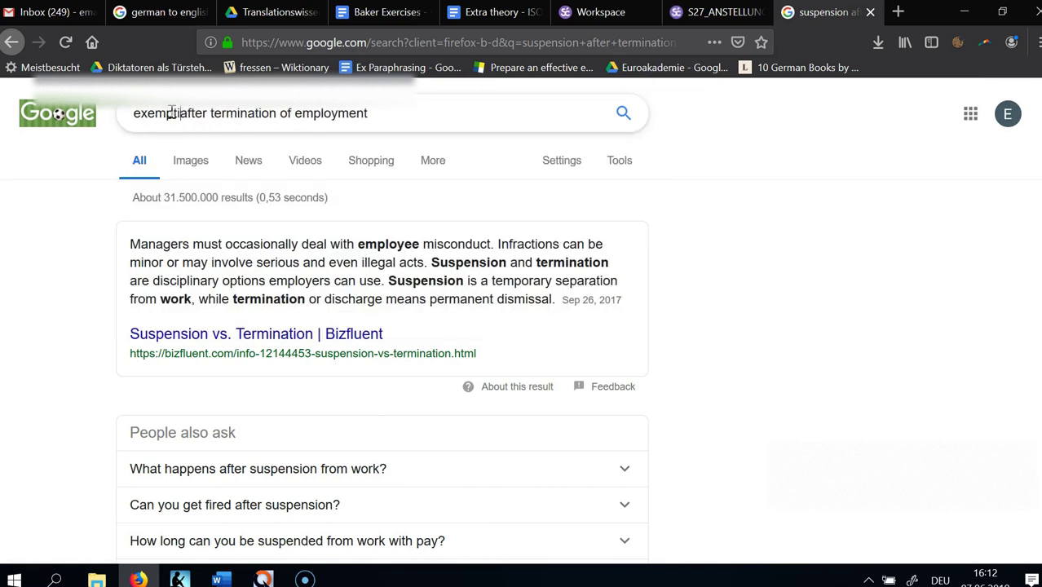
pyautogui.write('rk')
pyautogui.press('Return')
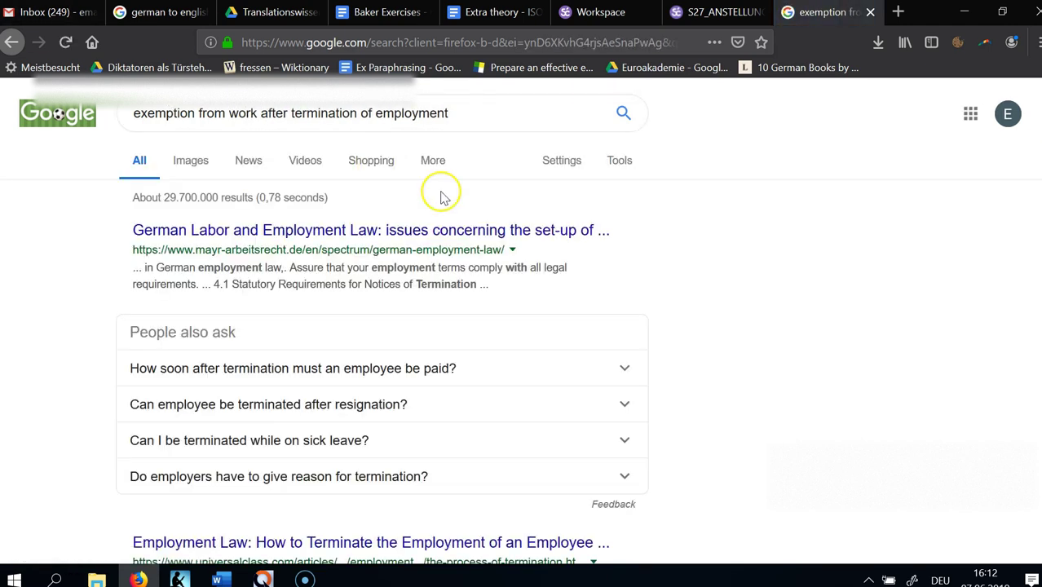
pyautogui.scroll(-3, 496, 249)
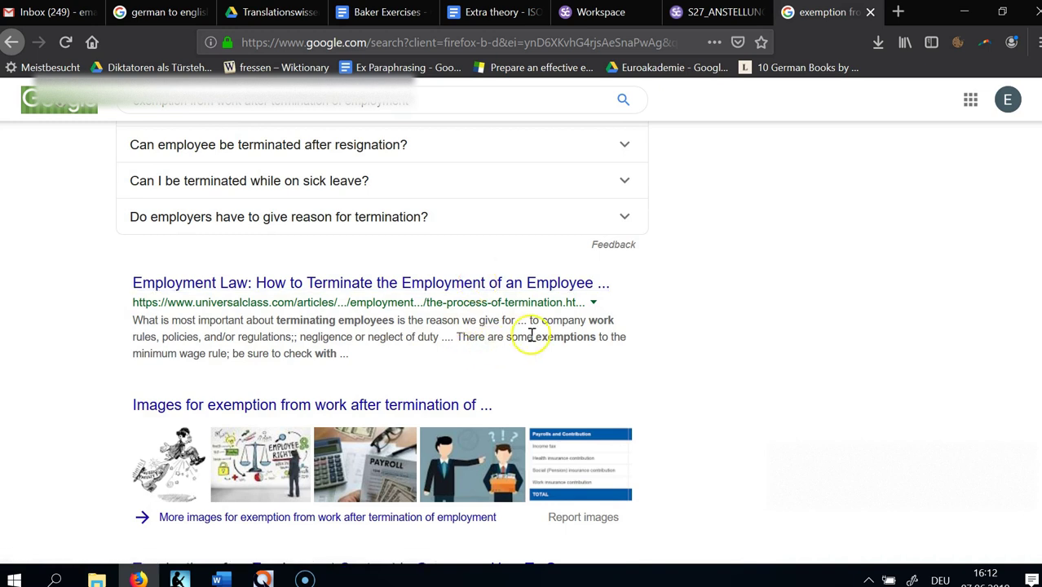
pyautogui.scroll(-5, 543, 361)
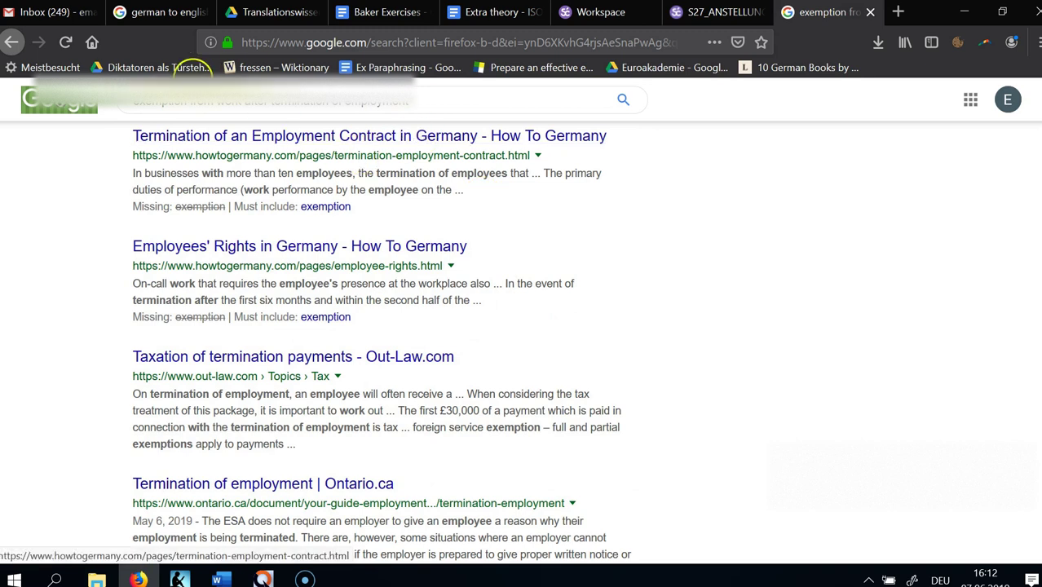
# Change the Google query to "release from work after termination of employment" and run the search
pyautogui.click(127, 119)
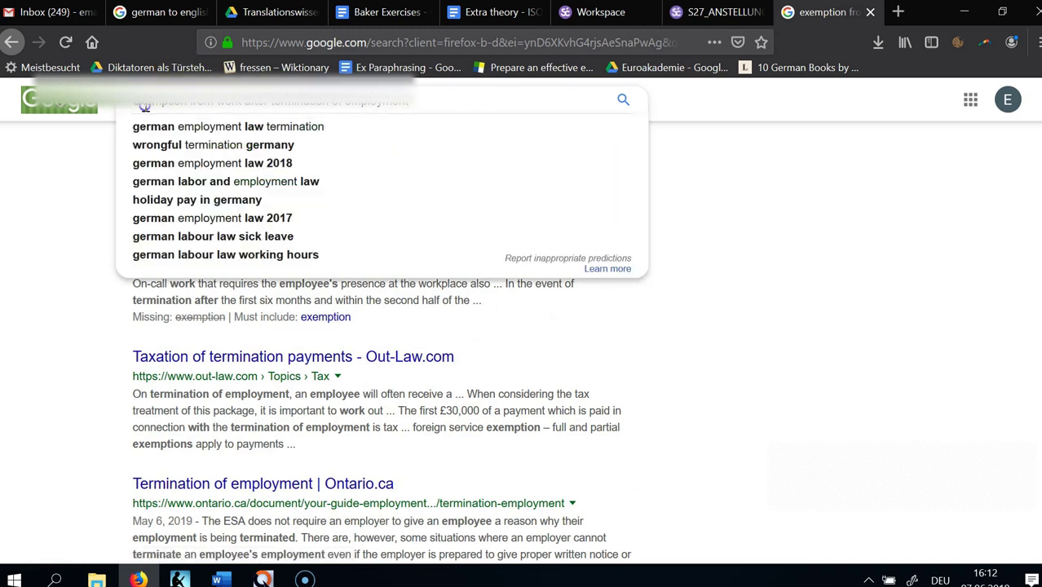
pyautogui.click(682, 269)
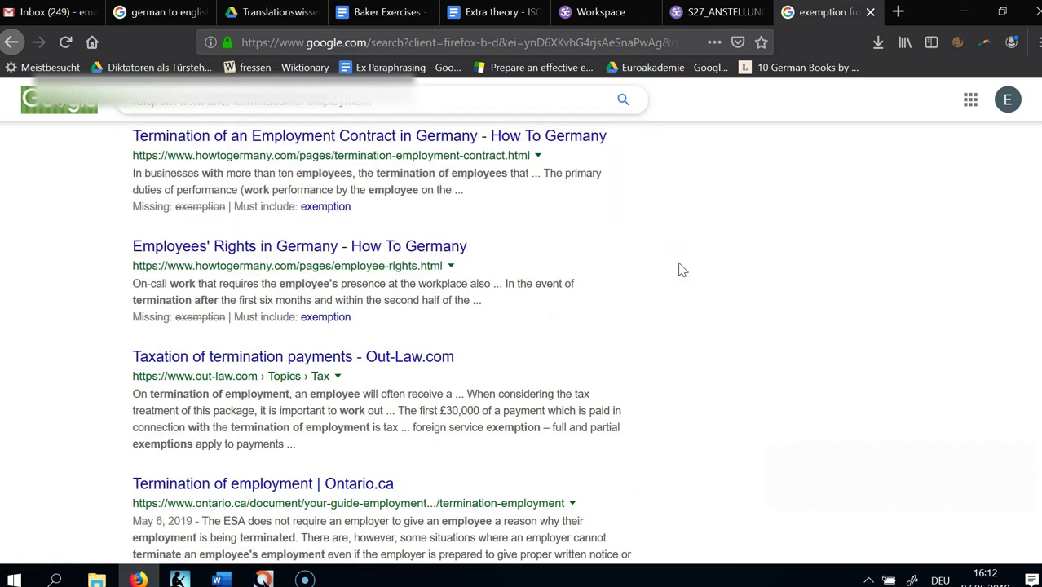
pyautogui.press('Return')
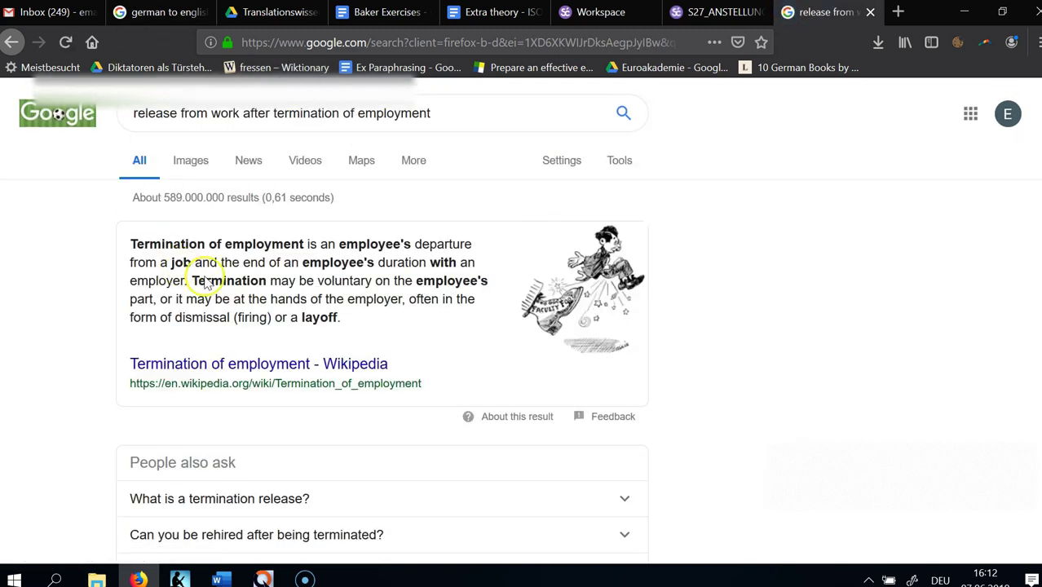
# Open the Wikipedia article on termination of employment and search its text for "rele"
pyautogui.click(344, 365)
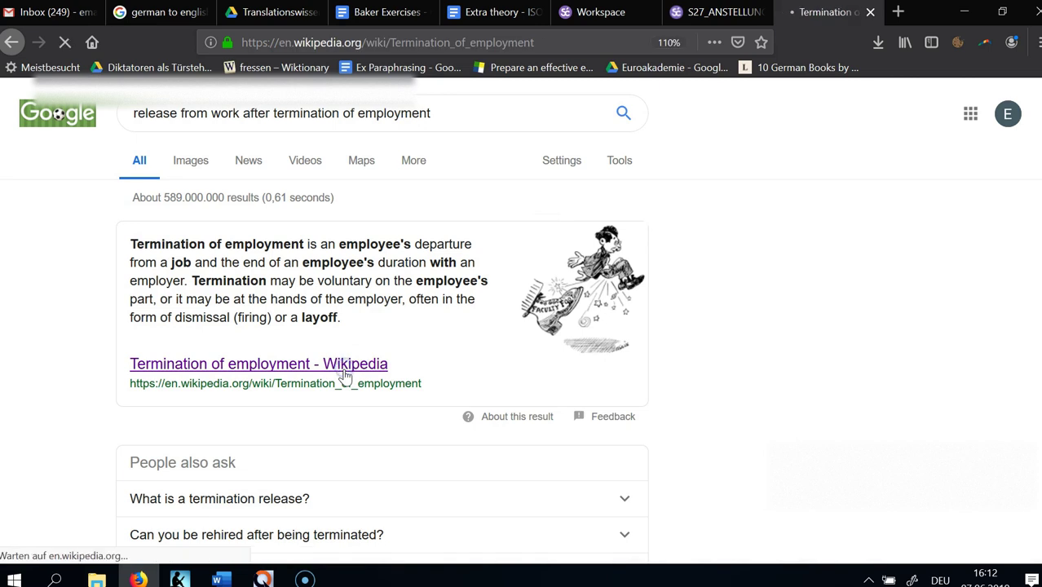
pyautogui.scroll(-10, 346, 375)
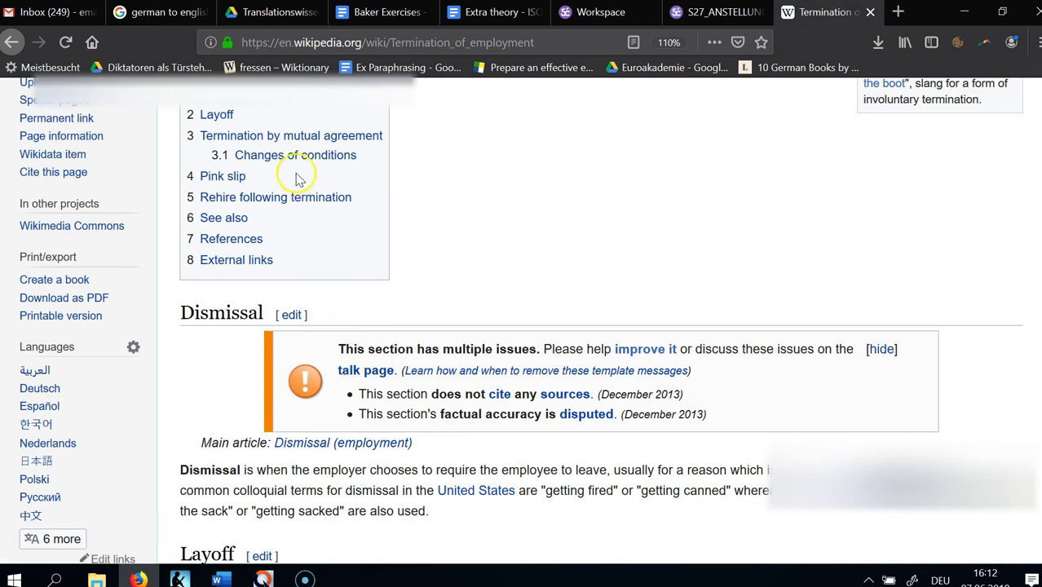
pyautogui.click(261, 153)
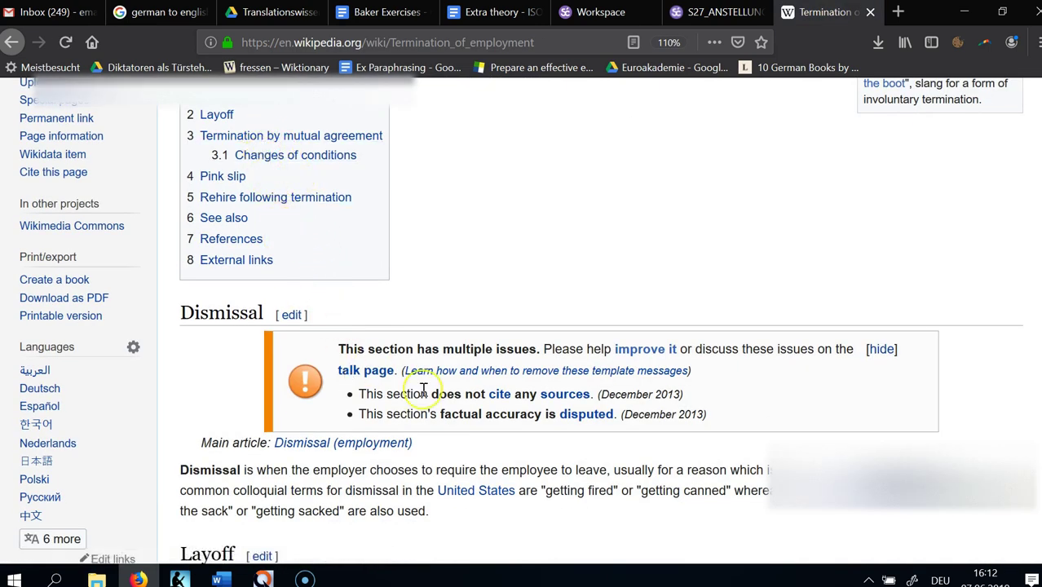
pyautogui.hotkey('ctrl', 'f')
pyautogui.write('rele')
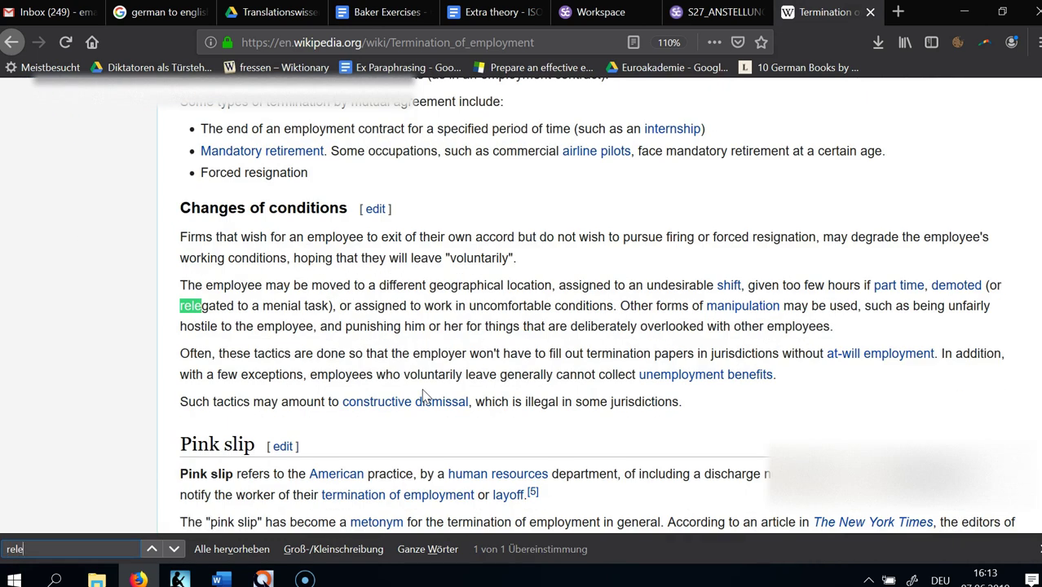
pyautogui.press('BackSpace')
pyautogui.press('BackSpace')
pyautogui.press('BackSpace')
pyautogui.press('BackSpace')
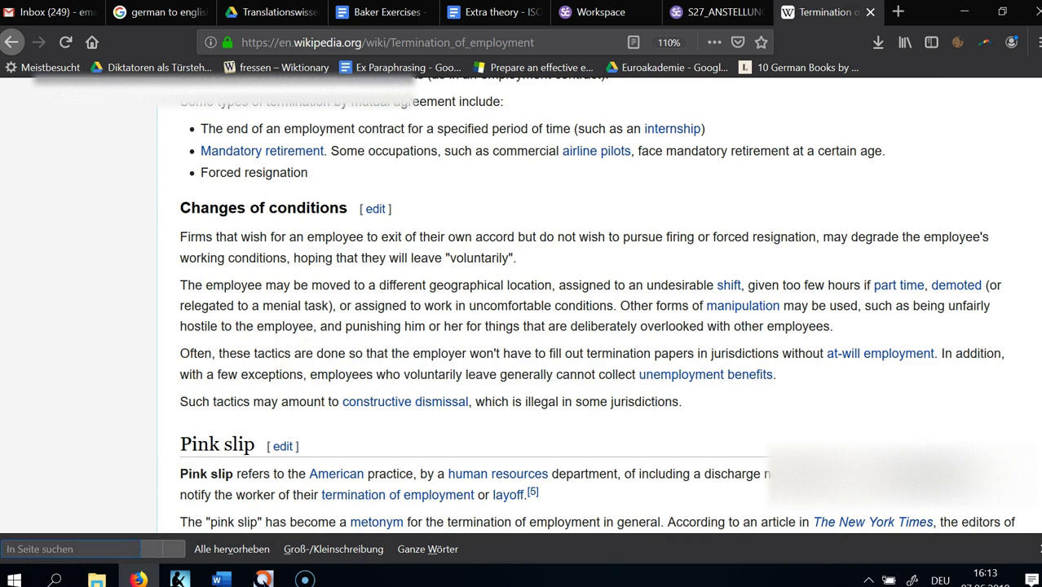
# Return to the contract translation in Smartcat and insert "from work" after "released" in segment 16
pyautogui.click(603, 12)
pyautogui.click(740, 13)
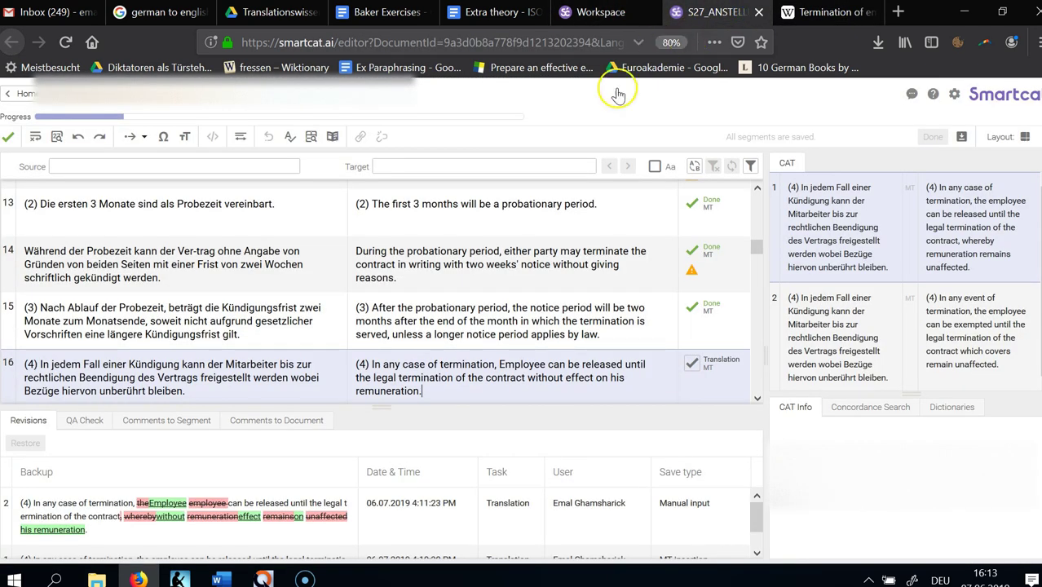
pyautogui.click(477, 378)
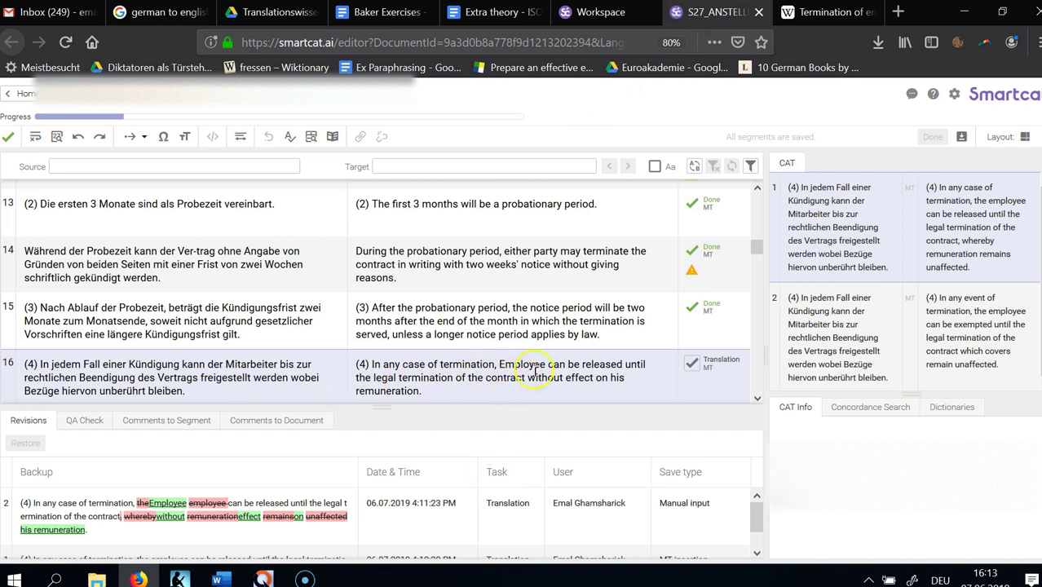
pyautogui.click(586, 365)
pyautogui.hotkey('ctrl', 'shift', 'Right')
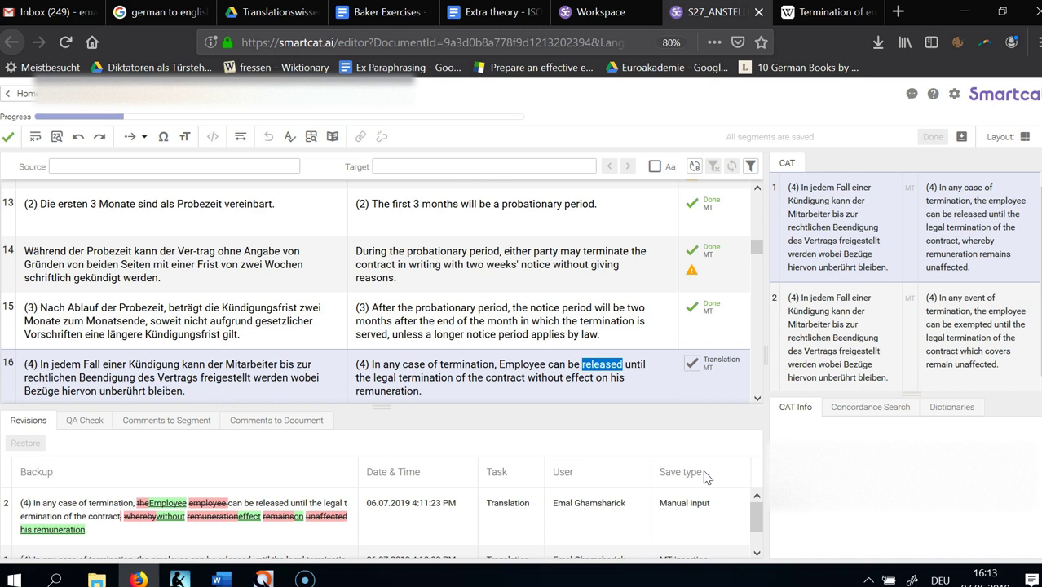
pyautogui.press('Right')
pyautogui.write('from w')
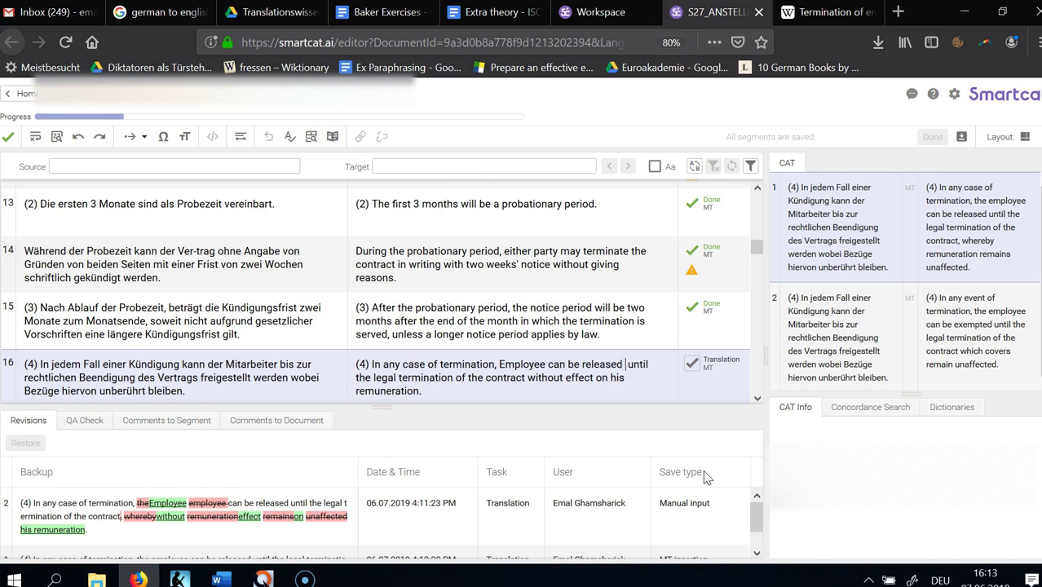
pyautogui.write('ork')
# Proofread segment 16 from "from work" through the end of the sentence and confirm the segment
pyautogui.hotkey('ctrl', 'shift', 'Left')
pyautogui.hotkey('ctrl', 'shift', 'Left')
pyautogui.hotkey('ctrl', 'shift', 'Left')
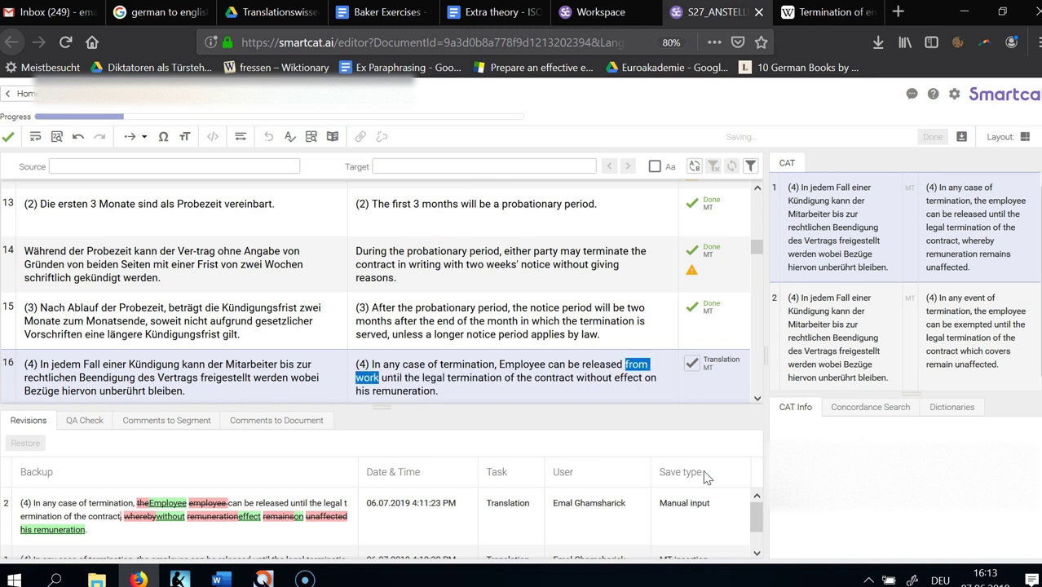
pyautogui.press('Right')
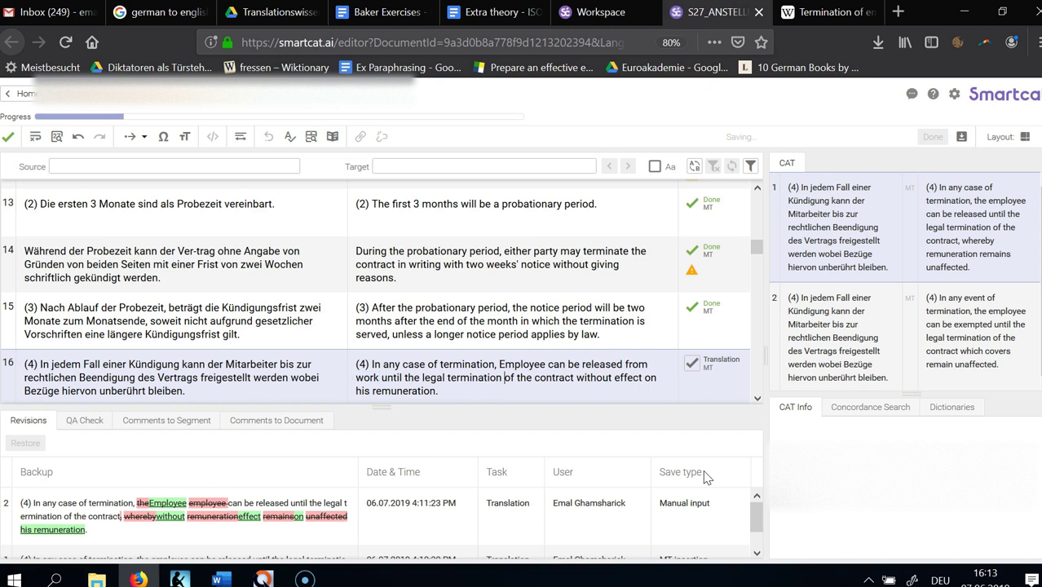
pyautogui.hotkey('ctrl', 'Right')
pyautogui.hotkey('ctrl', 'Right')
pyautogui.hotkey('ctrl', 'Right')
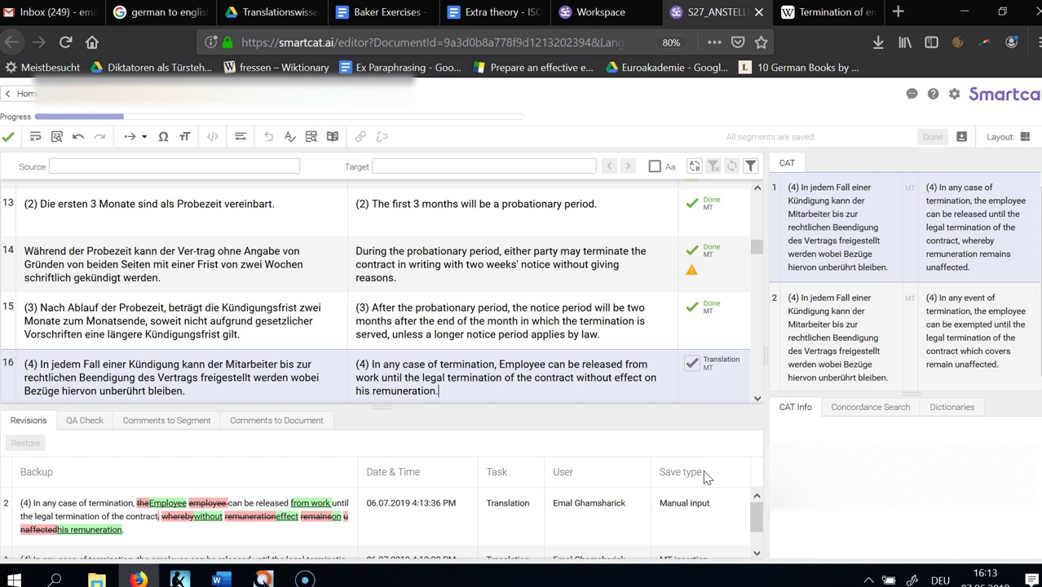
pyautogui.hotkey('ctrl', 'Return')
# Recheck the confirmed segment 16, examining the phrase "termination of the contract", and confirm the segment again
pyautogui.press('Up')
pyautogui.press('Up')
pyautogui.press('Up')
pyautogui.press('Up')
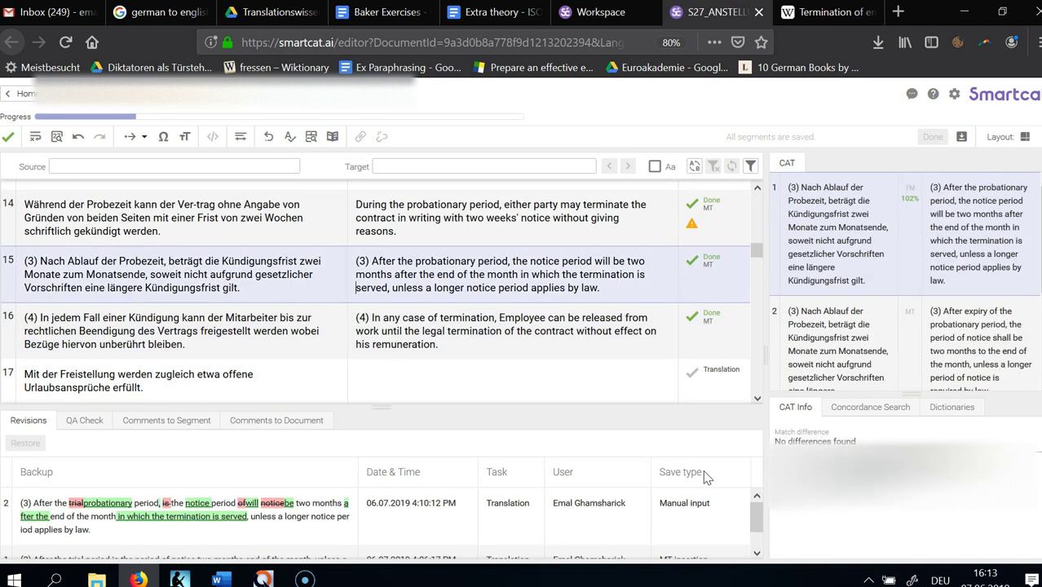
pyautogui.press('Down')
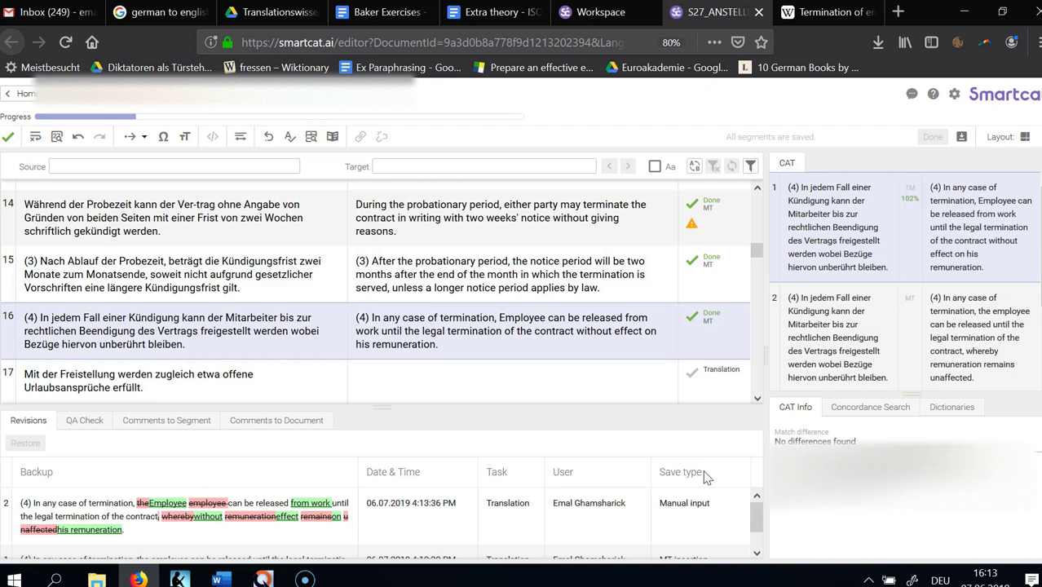
pyautogui.hotkey('ctrl', 'Right')
pyautogui.hotkey('ctrl', 'Right')
pyautogui.hotkey('ctrl', 'Right')
pyautogui.hotkey('ctrl', 'Left')
pyautogui.hotkey('ctrl', 'shift', 'Right')
pyautogui.hotkey('ctrl', 'shift', 'Right')
pyautogui.hotkey('ctrl', 'shift', 'Right')
pyautogui.hotkey('ctrl', 'shift', 'Right')
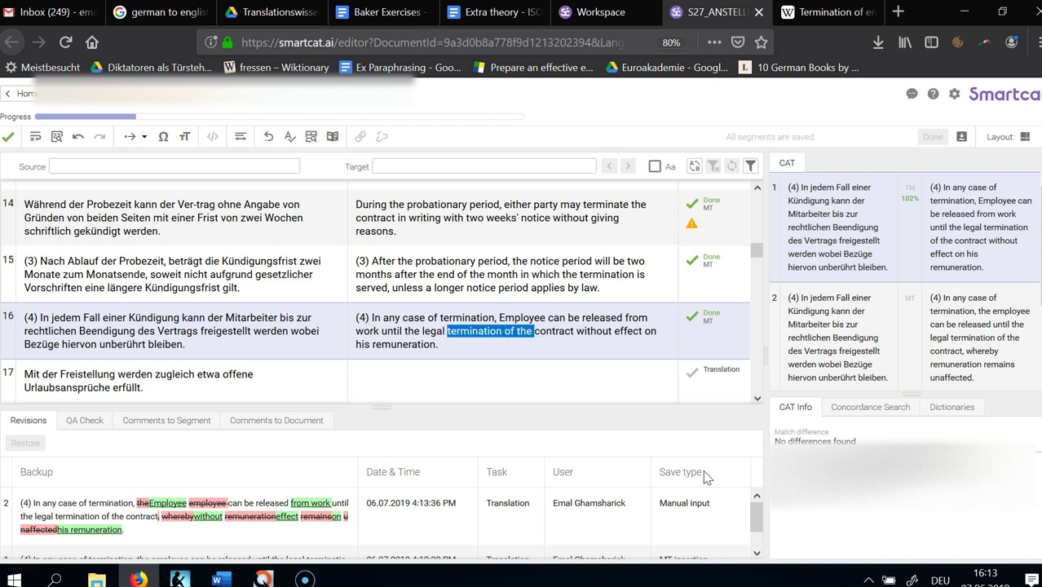
pyautogui.press('Right')
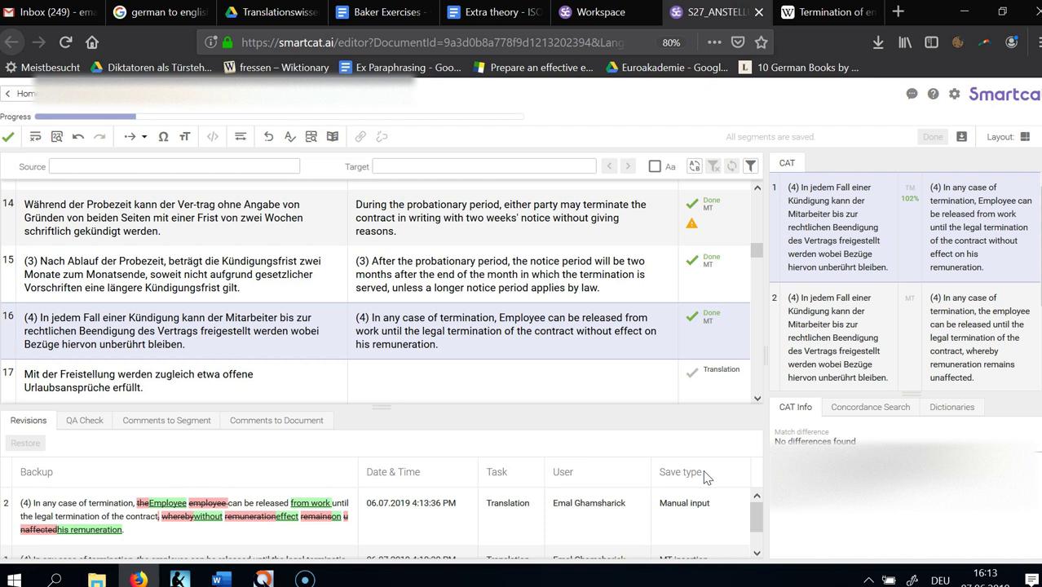
pyautogui.hotkey('ctrl', 'shift', 'Left')
pyautogui.hotkey('ctrl', 'shift', 'Left')
pyautogui.hotkey('ctrl', 'shift', 'Left')
pyautogui.hotkey('ctrl', 'shift', 'Left')
pyautogui.hotkey('ctrl', 'shift', 'Left')
pyautogui.hotkey('ctrl', 'shift', 'Right')
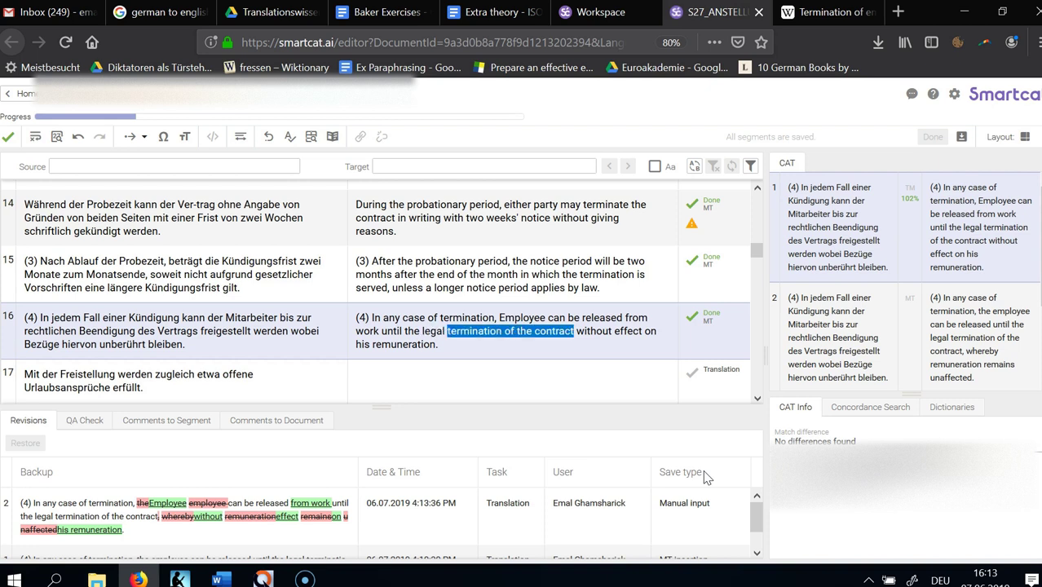
pyautogui.press('Right')
pyautogui.hotkey('ctrl', 'shift', 'Left')
pyautogui.hotkey('ctrl', 'shift', 'Left')
pyautogui.hotkey('ctrl', 'shift', 'Left')
pyautogui.hotkey('ctrl', 'Return')
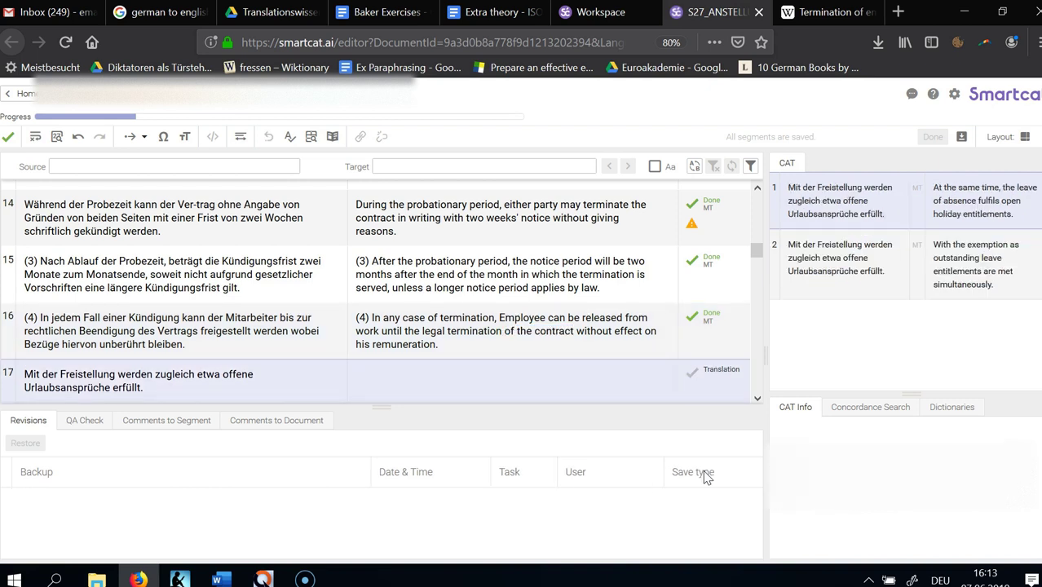
# Go back from segment 17 to the translation of segment 16 for another check
pyautogui.press('Up')
pyautogui.press('Down')
pyautogui.press('Up')
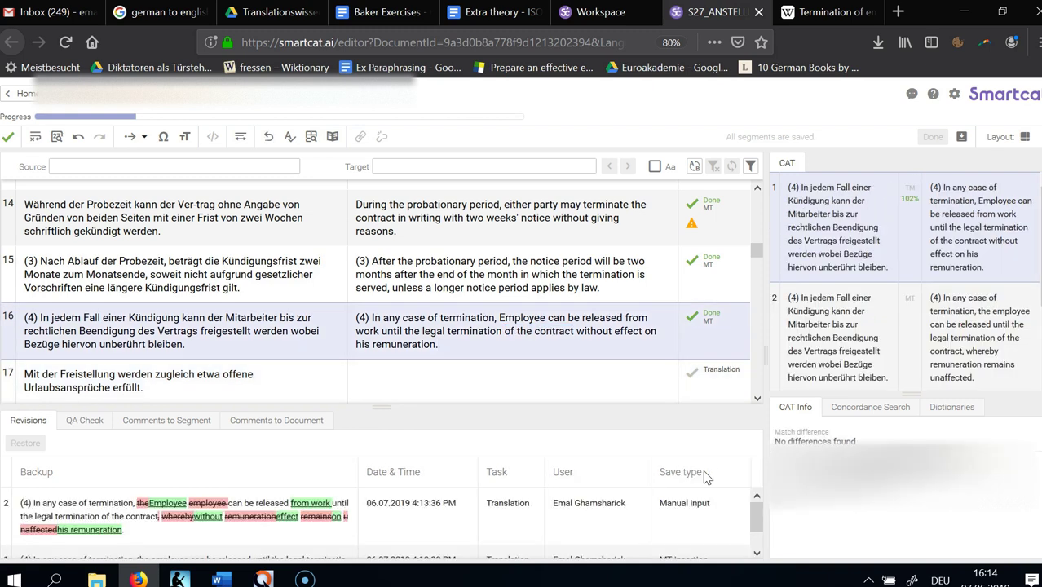
# Replace "released" with "exempted" in the translation of segment 16 and confirm the segment
pyautogui.hotkey('ctrl', 'shift', 'Right')
pyautogui.write('exemp')
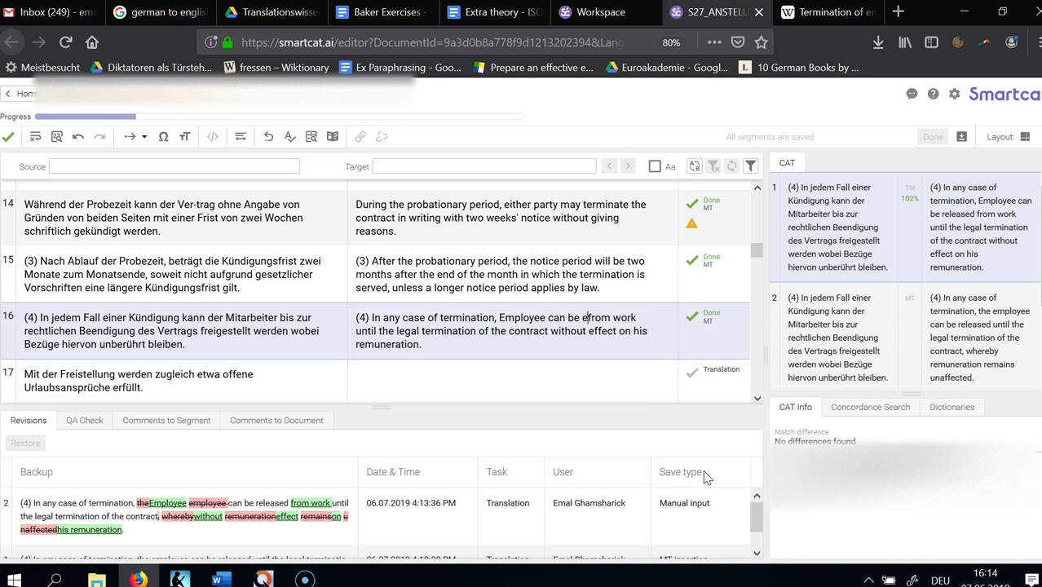
pyautogui.write('tie')
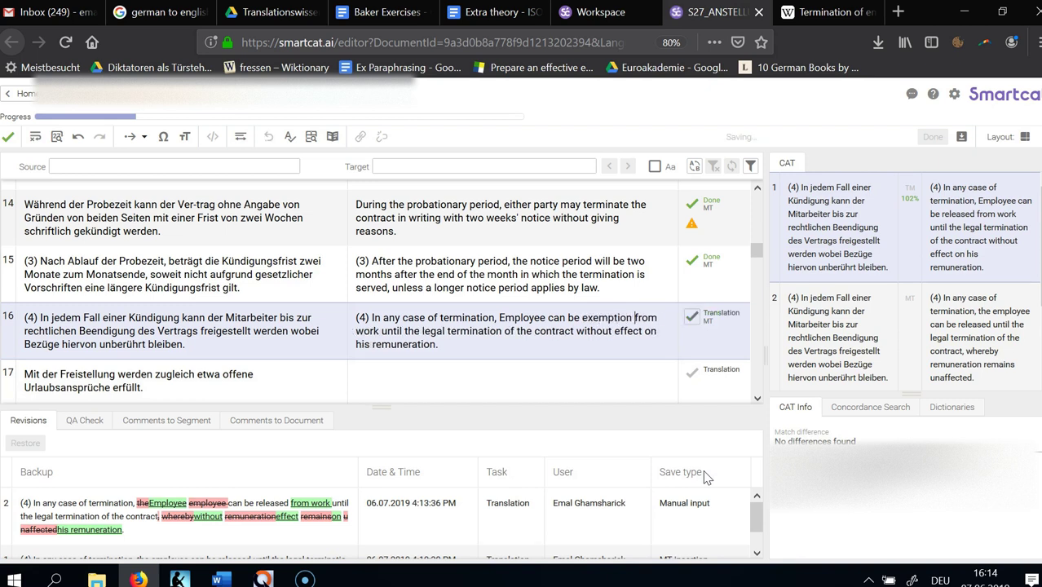
pyautogui.press('BackSpace')
pyautogui.press('BackSpace')
pyautogui.write('ed')
pyautogui.hotkey('ctrl', 'Return')
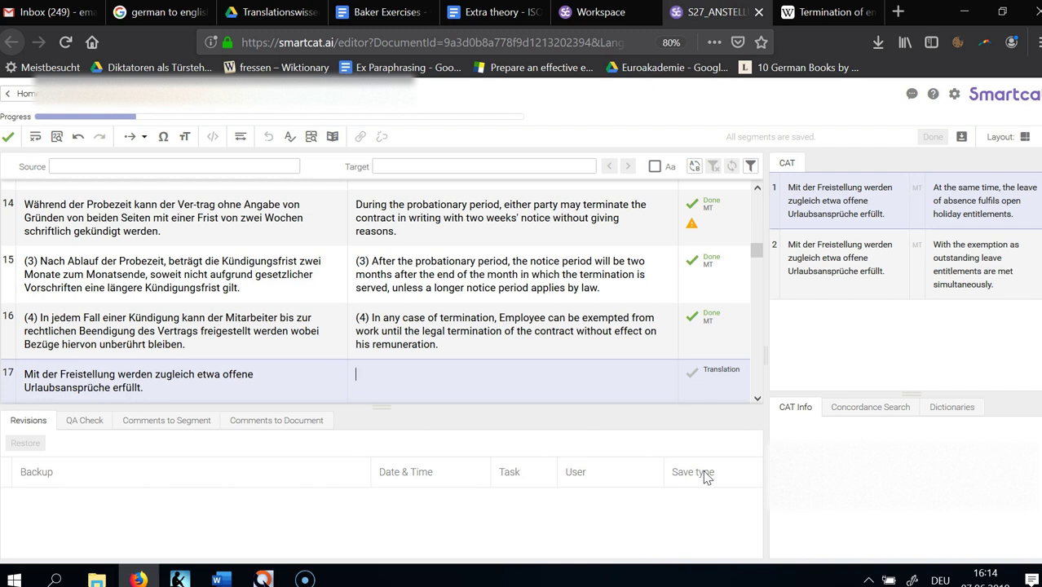
# Begin the translation of segment 17 with "This exemption also fulfills any outstanding"
pyautogui.write('The exemption')
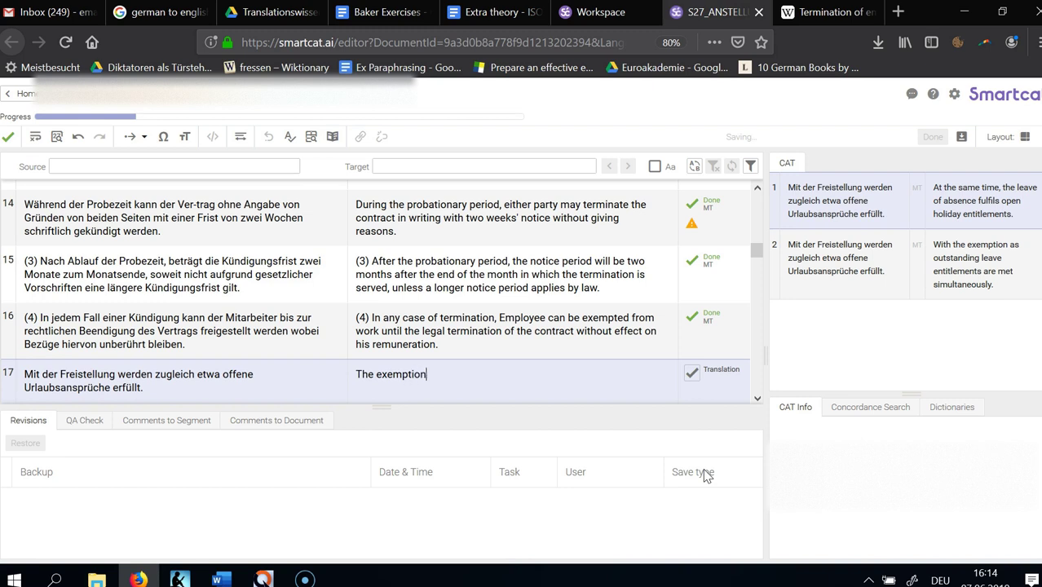
pyautogui.hotkey('ctrl', 'BackSpace')
pyautogui.hotkey('ctrl', 'BackSpace')
pyautogui.write('This exemption')
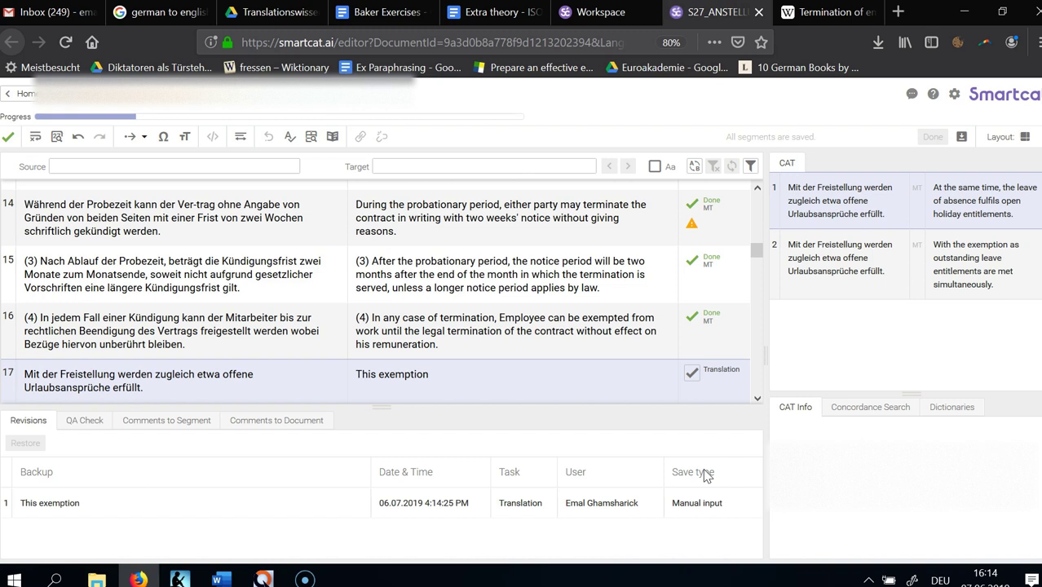
pyautogui.write('also fulfil')
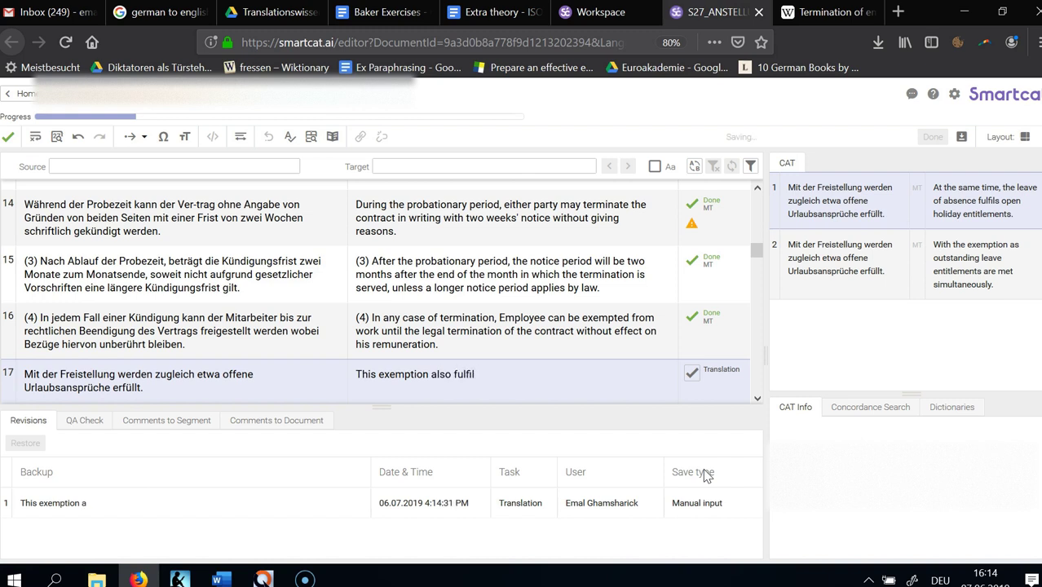
pyautogui.write('ls all')
pyautogui.press('BackSpace')
pyautogui.press('BackSpace')
pyautogui.press('BackSpace')
pyautogui.write('any outstanding')
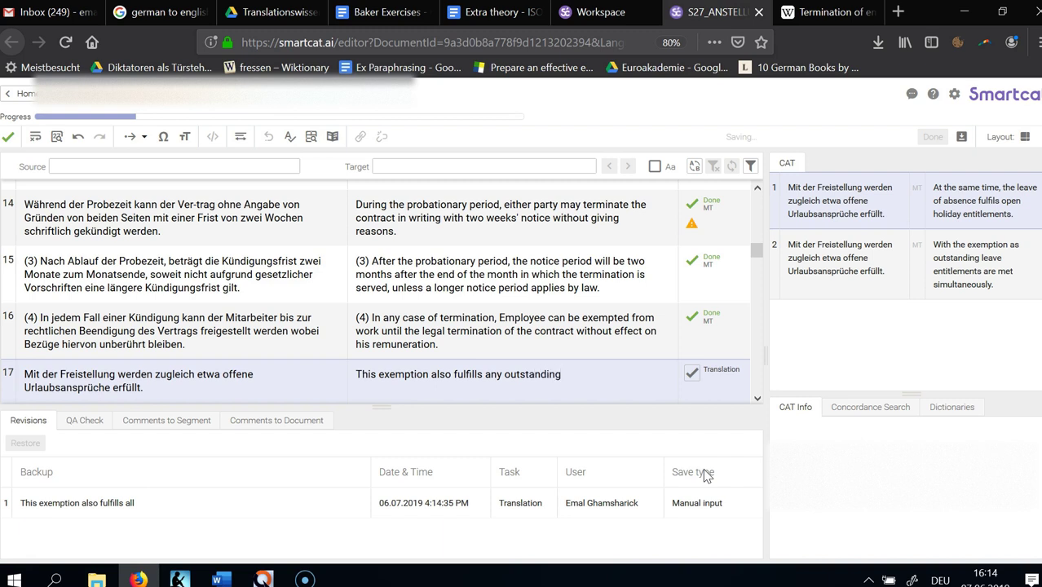
# Search Google for "contractual leave" and skim the results for usage of the term
pyautogui.click(691, 479)
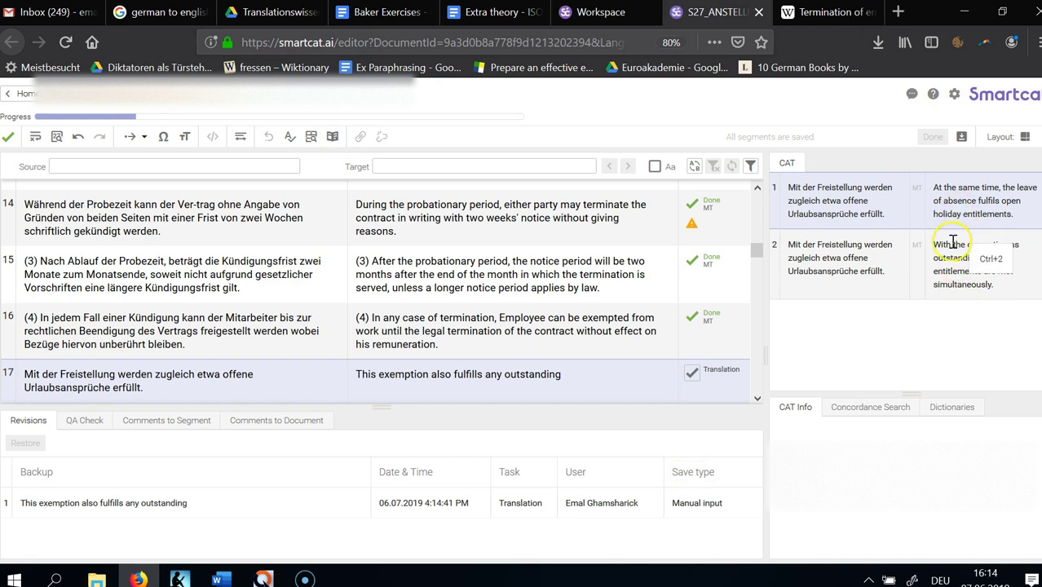
pyautogui.click(785, 18)
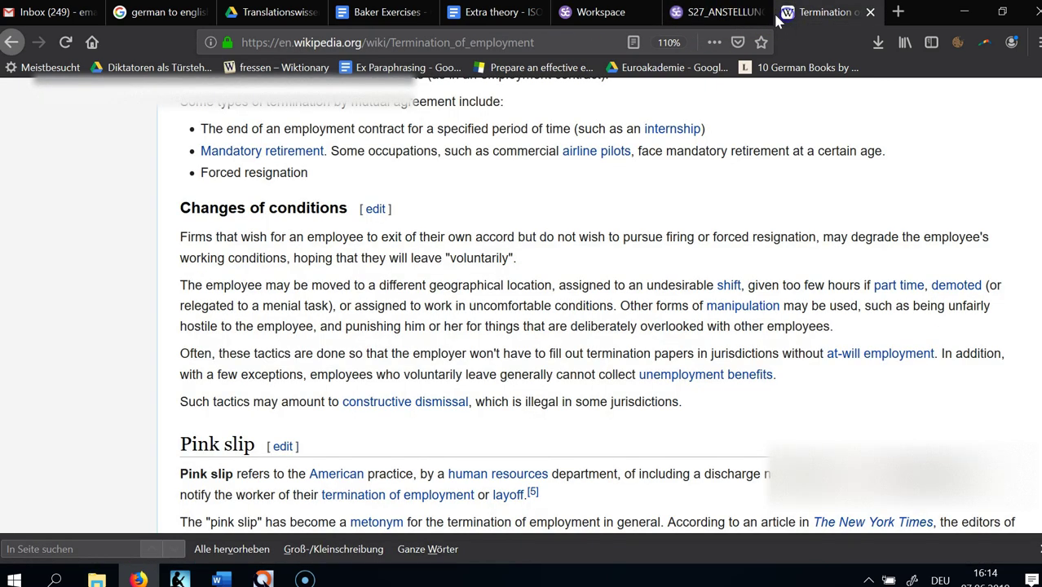
pyautogui.click(495, 35)
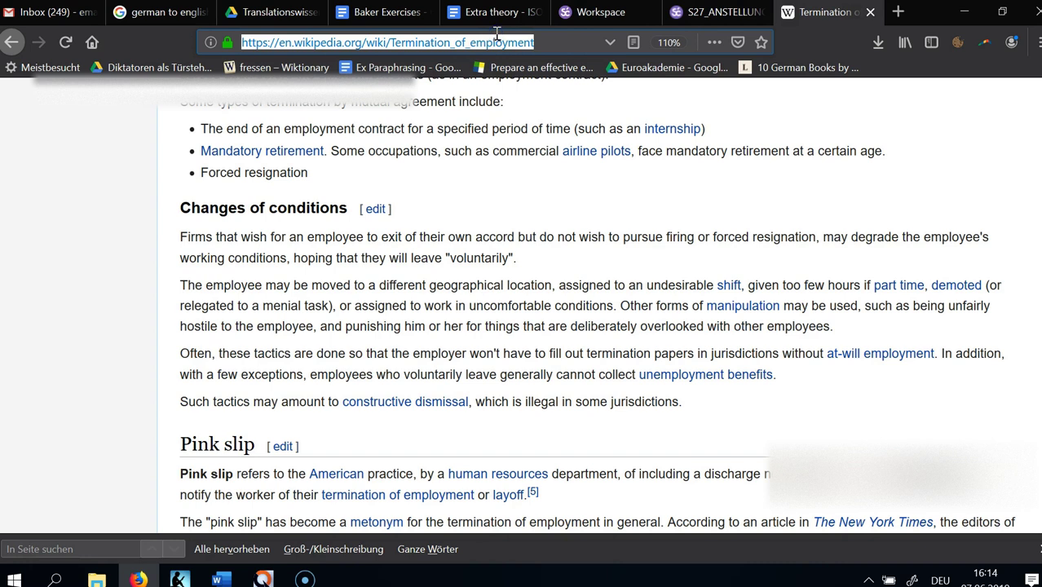
pyautogui.write('l')
pyautogui.press('Escape')
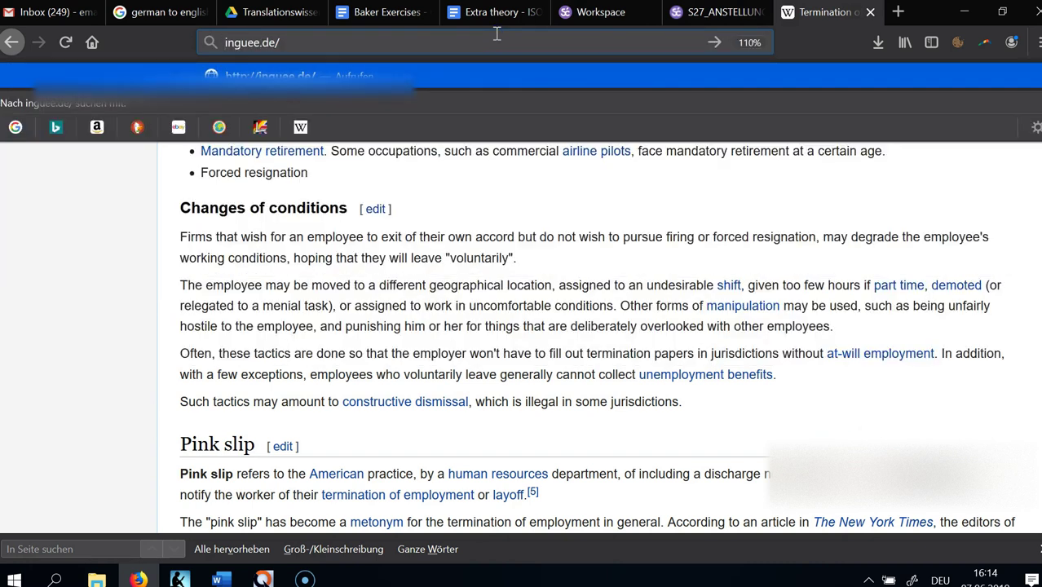
pyautogui.write('contractual ')
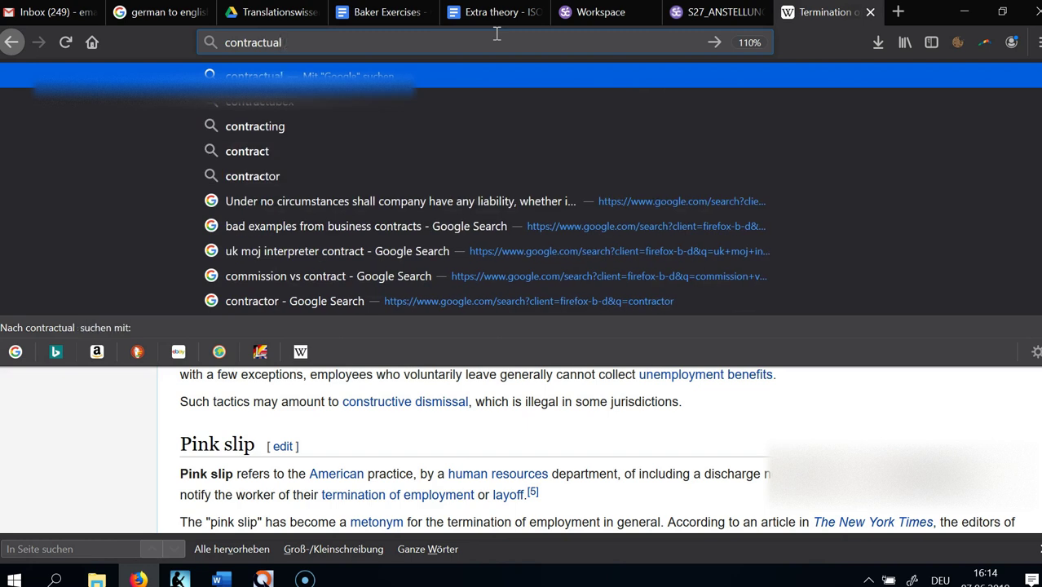
pyautogui.write('leave')
pyautogui.press('Return')
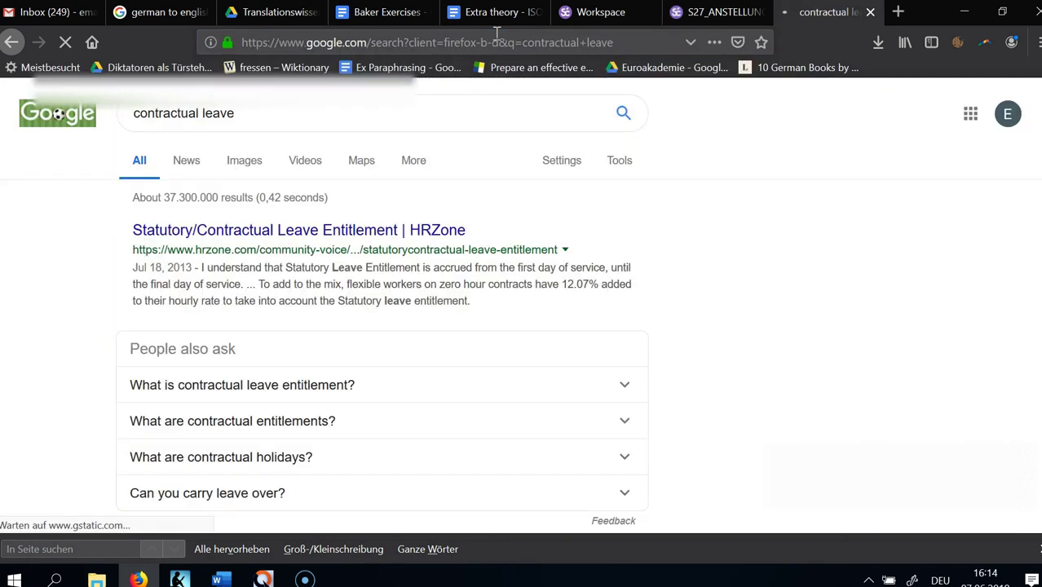
pyautogui.scroll(-3, 364, 226)
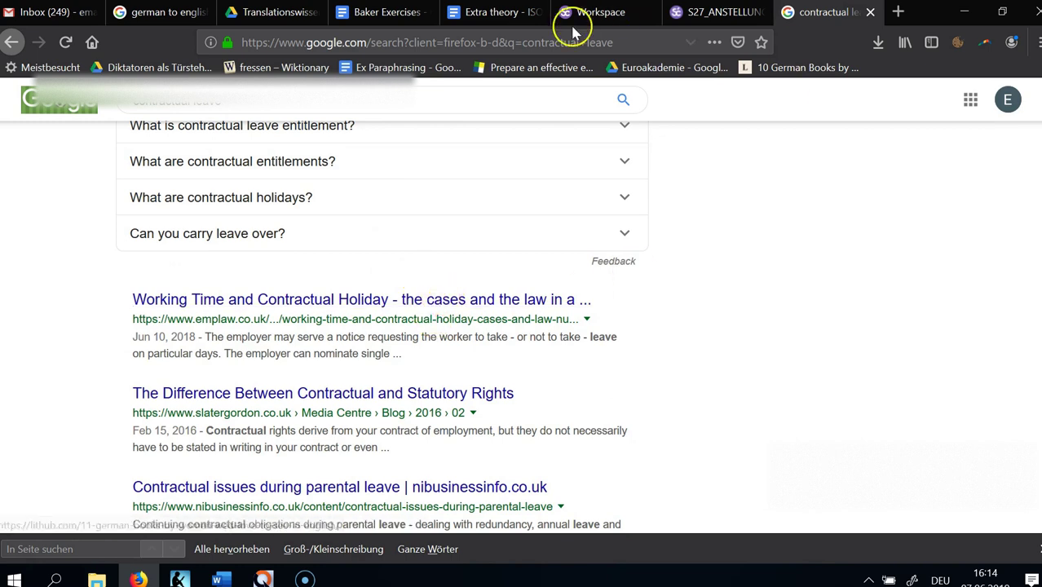
# Return to the contract translation in Smartcat and complete segment 17 with "holiday entitlements."
pyautogui.click(721, 12)
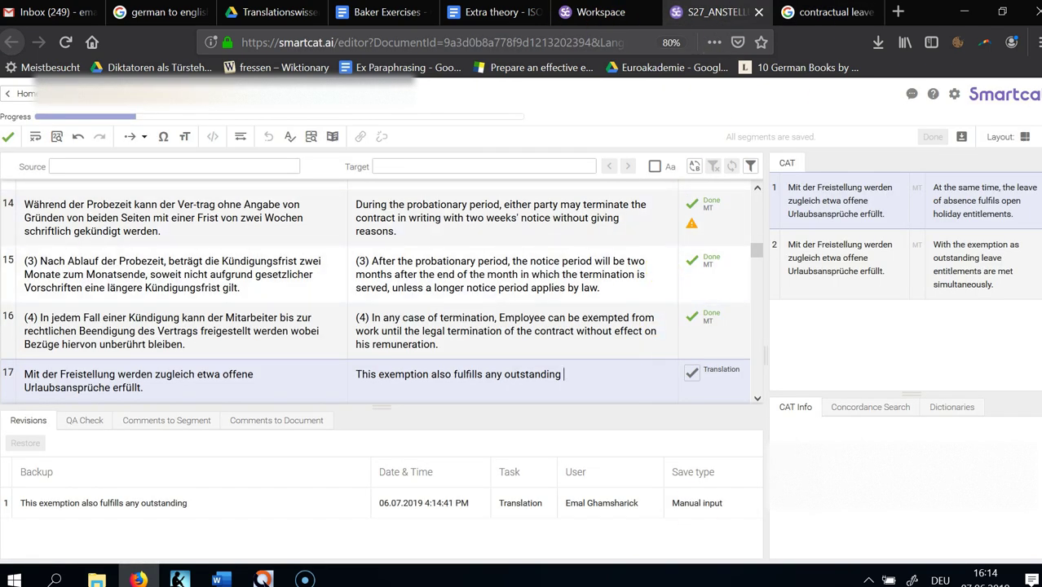
pyautogui.write('hooliday entitlements.')
pyautogui.click(416, 374)
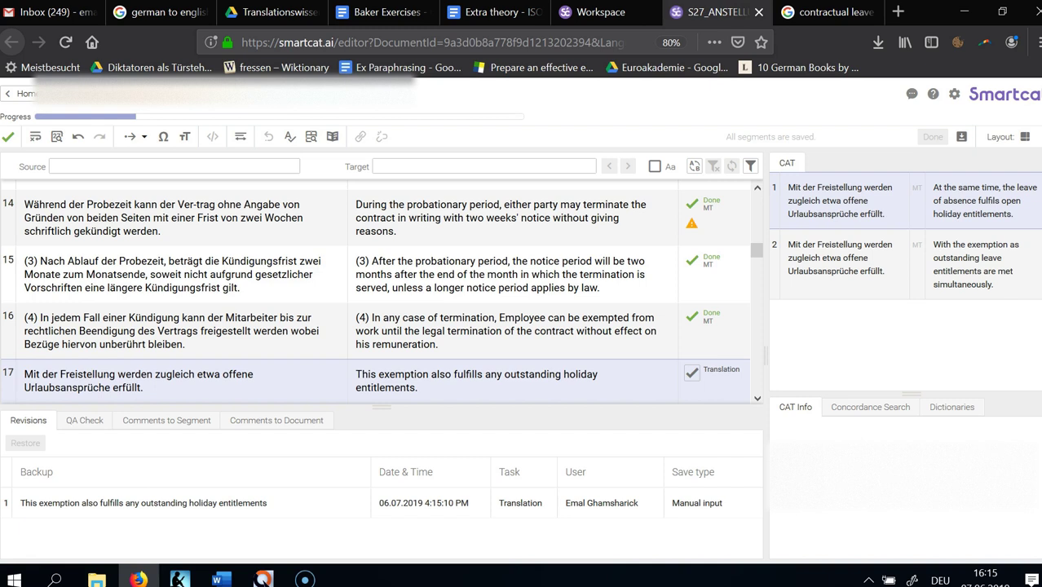
# Replace "holiday" with "paid leave" in segment 17, check the word "also", and confirm the segment
pyautogui.doubleClick(580, 375)
pyautogui.write('leave')
pyautogui.write('paid')
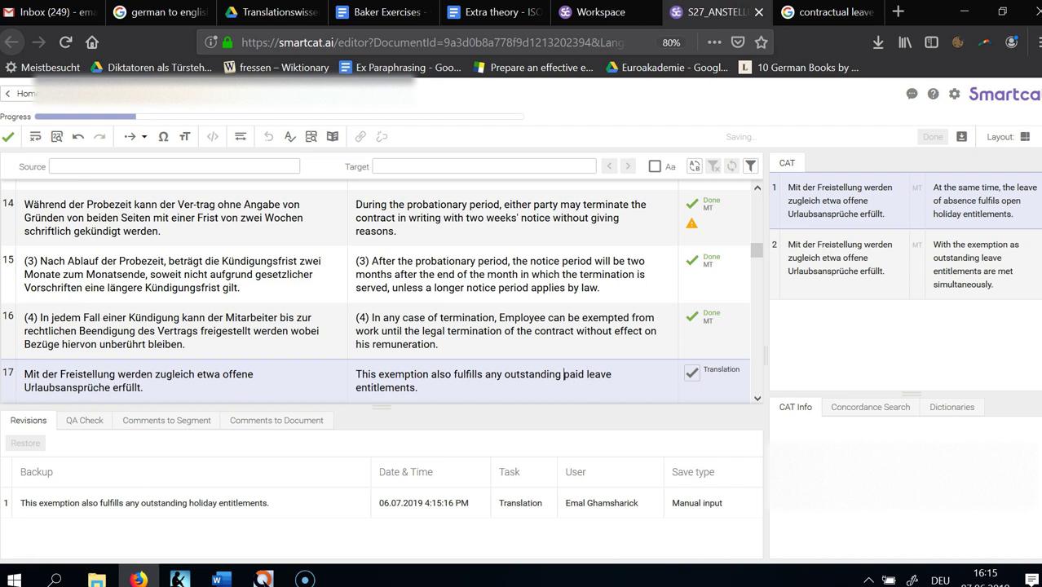
pyautogui.click(453, 375)
pyautogui.hotkey('ctrl', 'shift', 'Left')
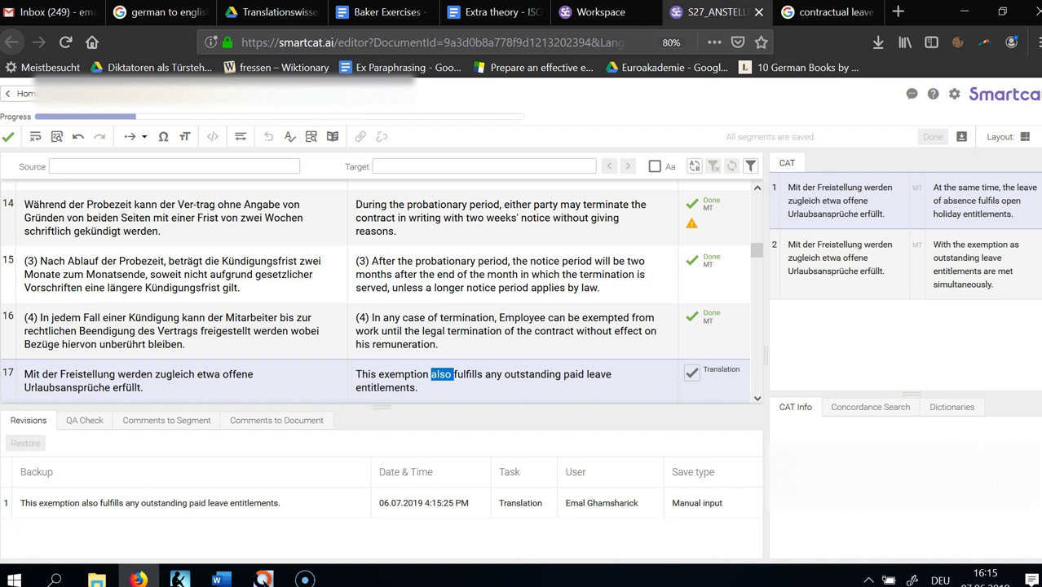
pyautogui.hotkey('ctrl', 'Return')
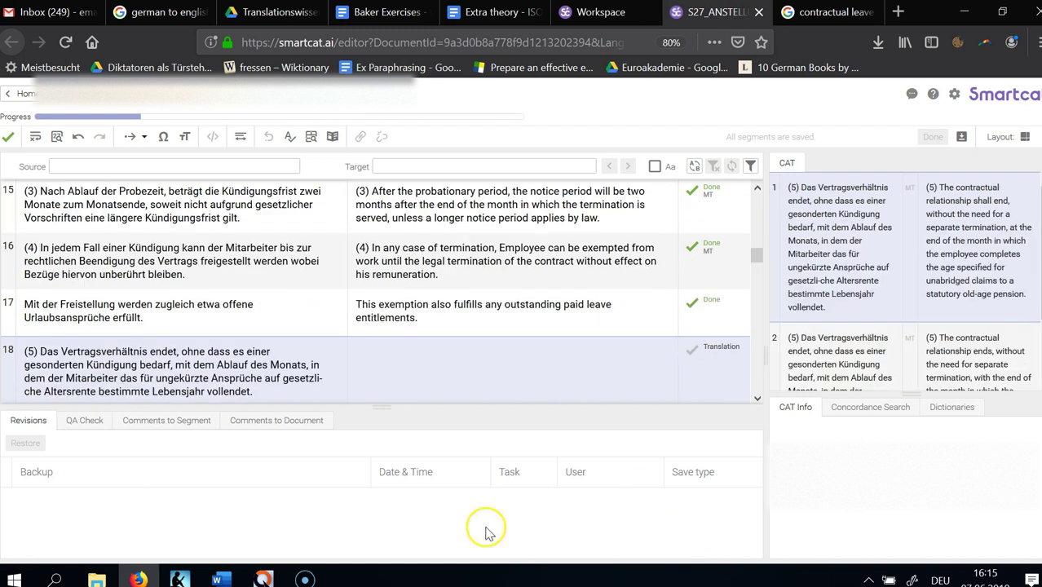
# Recheck the translation of segment 17 against its German source and confirm the segment again
pyautogui.click(386, 312)
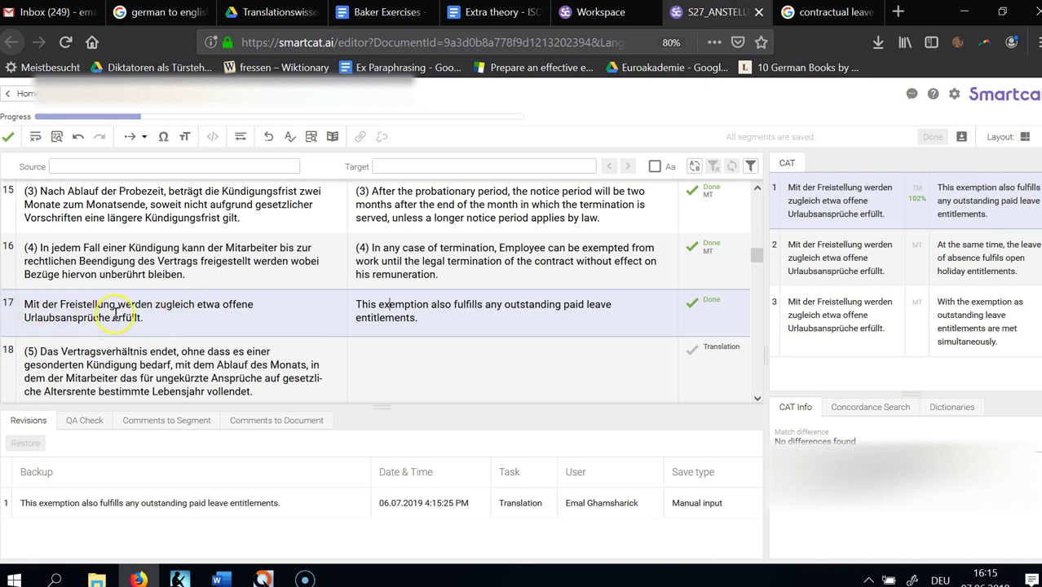
pyautogui.click(389, 306)
pyautogui.click(360, 307)
pyautogui.hotkey('ctrl', 'Return')
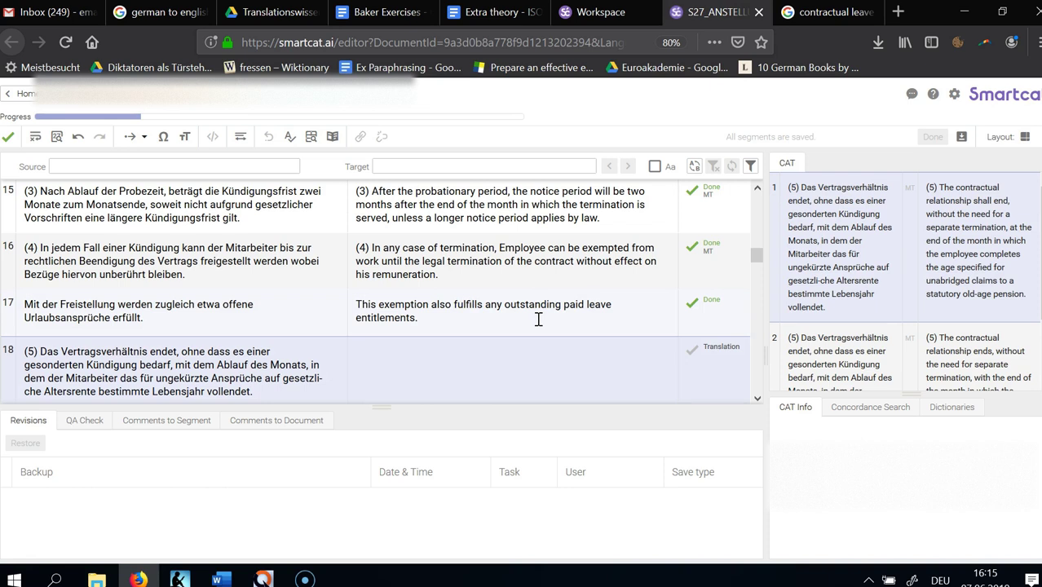
# Insert the second machine translation suggestion into segment 18 and edit its opening to "ends without the need for separate termination at the end"
pyautogui.hotkey('ctrl', '1')
pyautogui.hotkey('ctrl', '2')
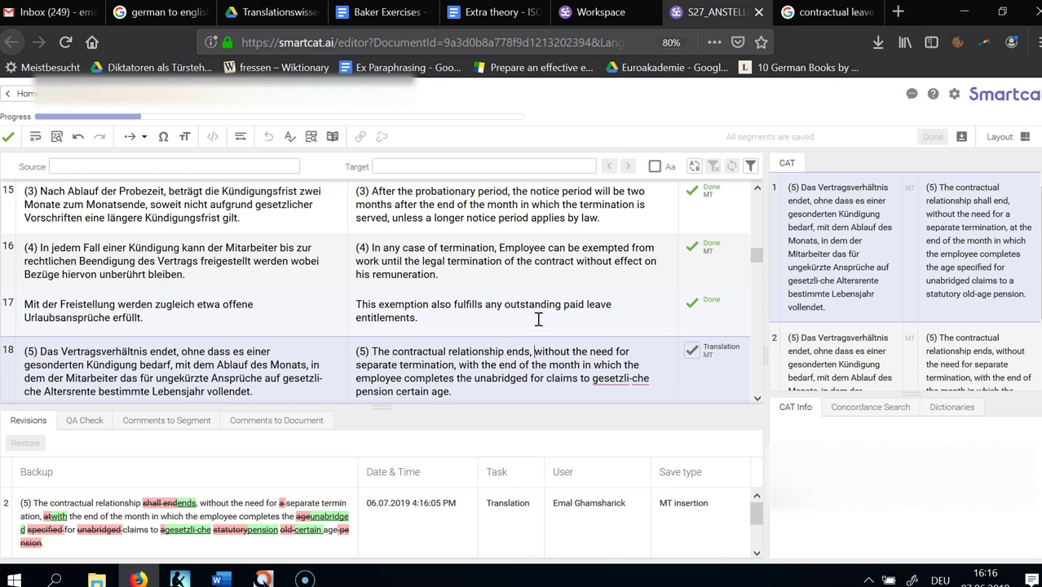
pyautogui.hotkey('ctrl', 'Left')
pyautogui.press('Left')
pyautogui.press('BackSpace')
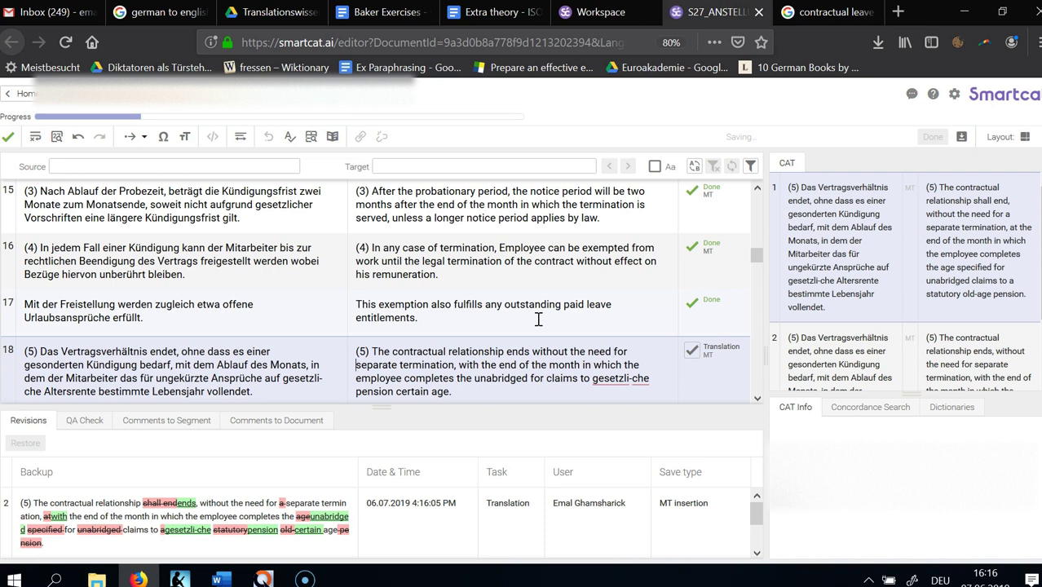
pyautogui.press('BackSpace')
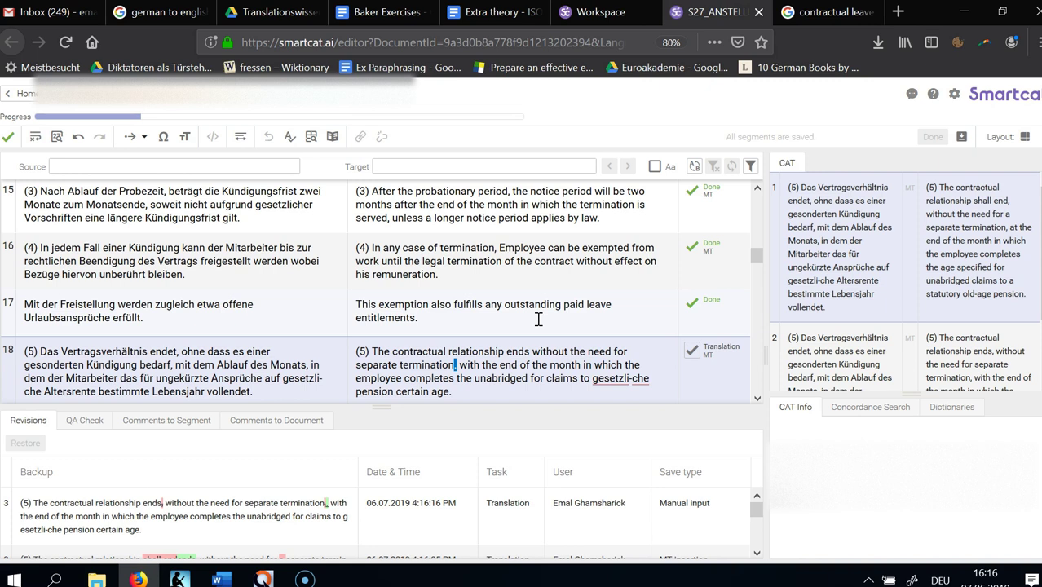
pyautogui.hotkey('ctrl', 'shift', 'Right')
pyautogui.write('at')
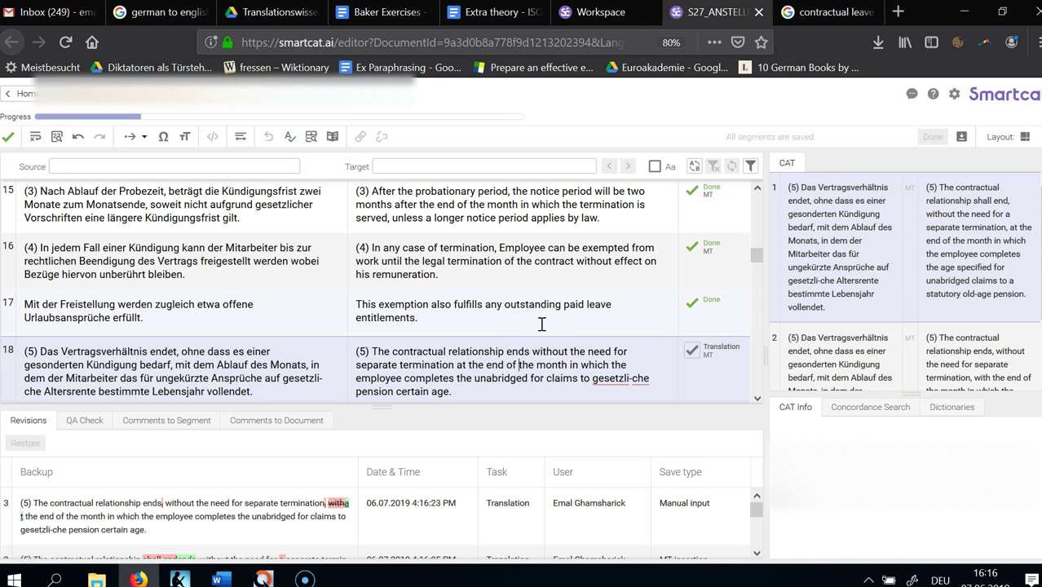
# Delete the wording of segment 18 from "completes the unabridged" through "certain age", keeping the final period
pyautogui.hotkey('ctrl', 'Right')
pyautogui.hotkey('ctrl', 'Right')
pyautogui.hotkey('ctrl', 'Right')
pyautogui.hotkey('ctrl', 'Right')
pyautogui.hotkey('ctrl', 'Right')
pyautogui.hotkey('ctrl', 'Right')
pyautogui.hotkey('ctrl', 'Right')
pyautogui.hotkey('ctrl', 'Right')
pyautogui.hotkey('ctrl', 'Right')
pyautogui.hotkey('ctrl', 'Right')
pyautogui.hotkey('ctrl', 'shift', 'Right')
pyautogui.hotkey('ctrl', 'shift', 'Right')
pyautogui.hotkey('ctrl', 'shift', 'Right')
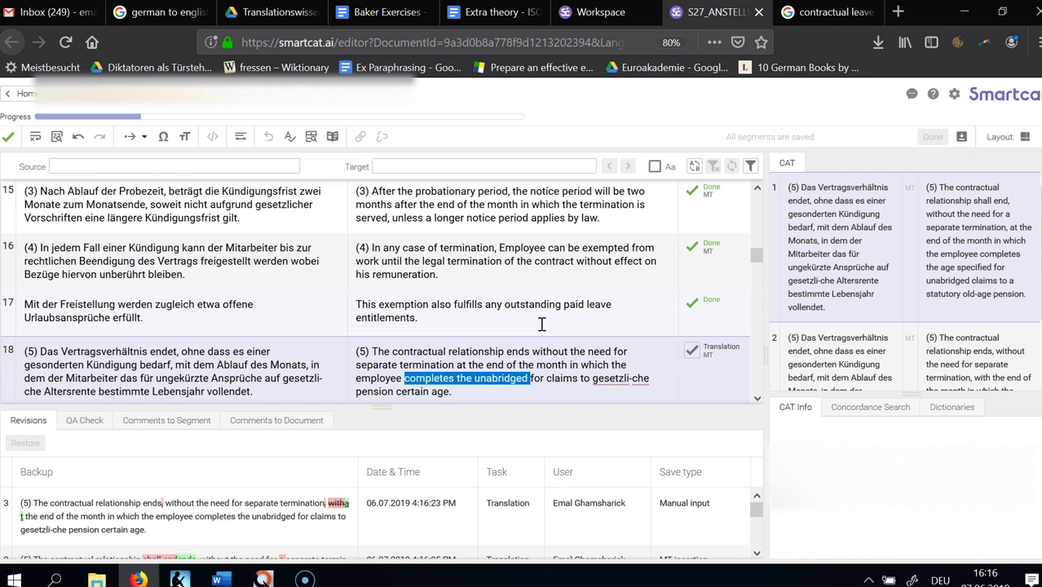
pyautogui.hotkey('ctrl', 'shift', 'End')
pyautogui.hotkey('shift', 'Left')
pyautogui.press('BackSpace')
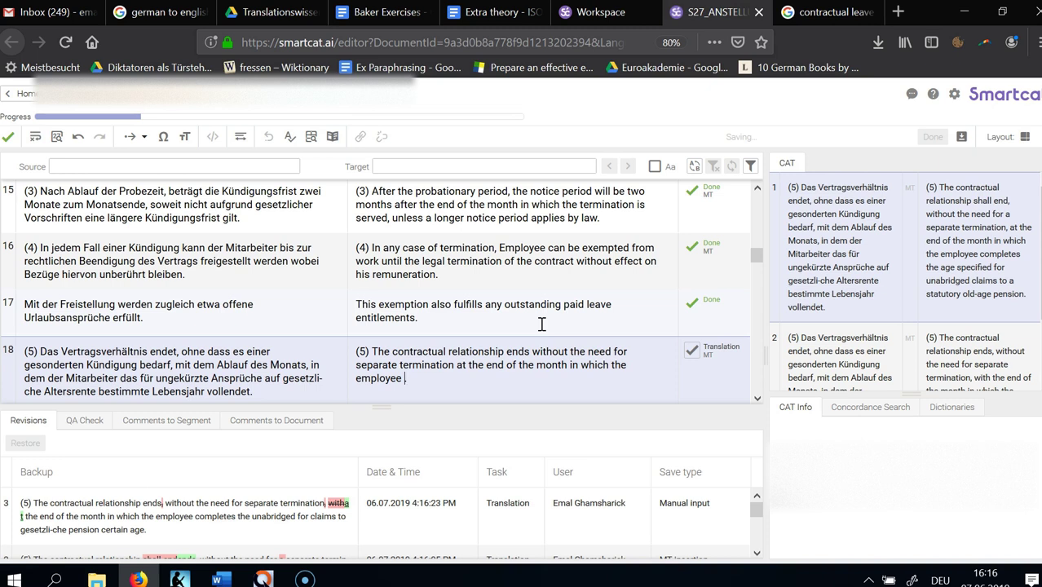
# Replace "ends" with "expires" after "The contractual relationship" in segment 18
pyautogui.press('Up')
pyautogui.press('Up')
pyautogui.hotkey('ctrl', 'Right')
pyautogui.hotkey('ctrl', 'Right')
pyautogui.hotkey('ctrl', 'Right')
pyautogui.hotkey('ctrl', 'shift', 'Left')
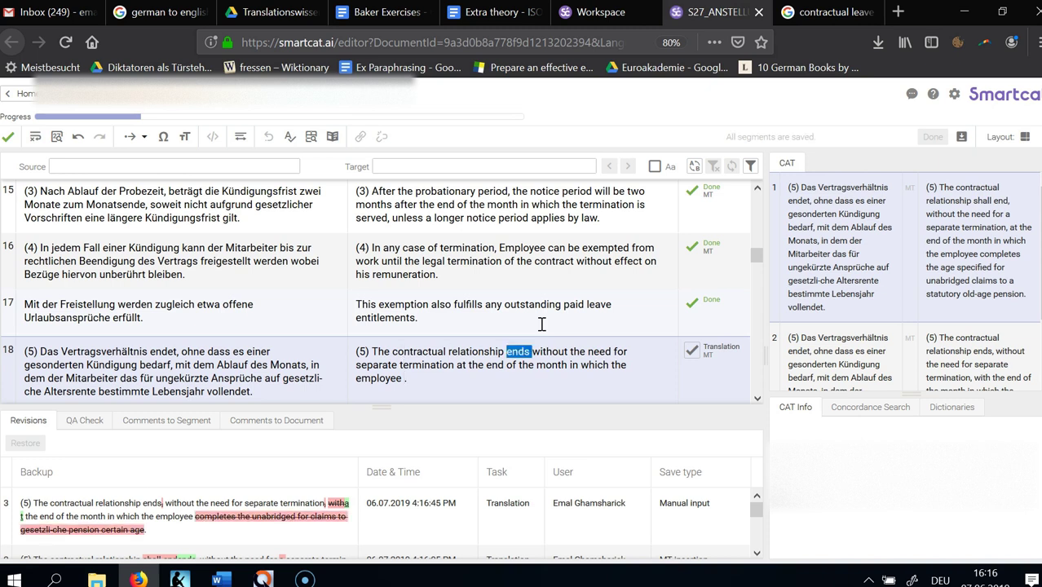
pyautogui.write('expires')
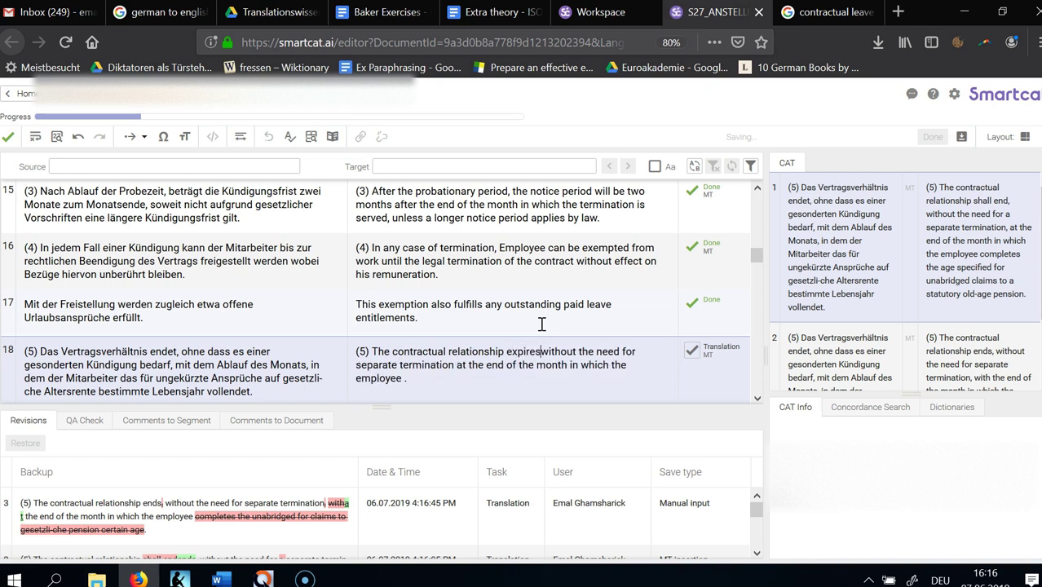
# Change "the employee" to the capitalized "Employee" without an article in segment 18
pyautogui.hotkey('ctrl', 'Right')
pyautogui.hotkey('ctrl', 'Right')
pyautogui.hotkey('ctrl', 'Right')
pyautogui.hotkey('ctrl', 'Right')
pyautogui.hotkey('ctrl', 'Right')
pyautogui.hotkey('ctrl', 'Right')
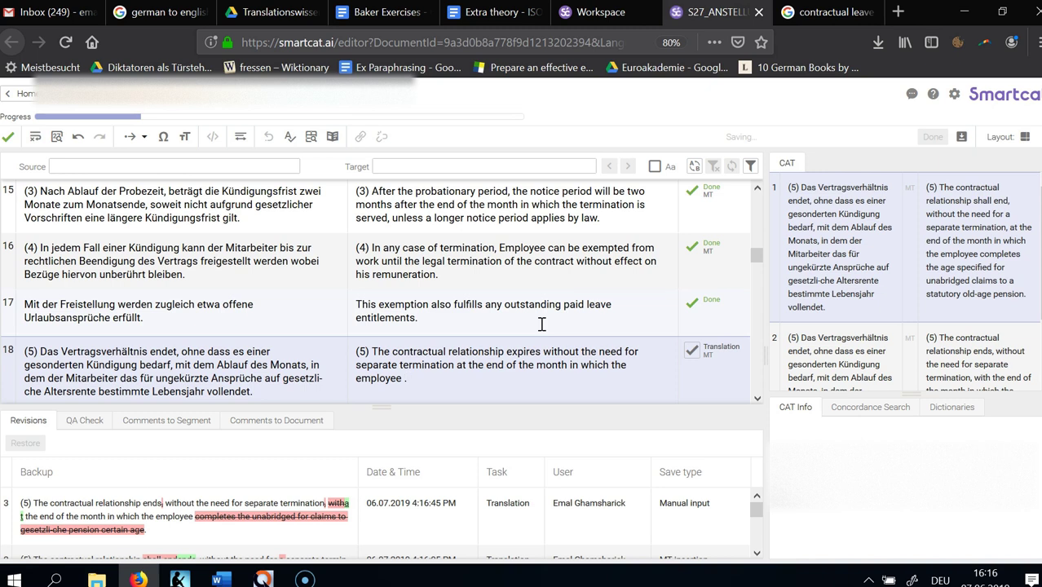
pyautogui.hotkey('ctrl', 'shift', 'Right')
pyautogui.press('Delete')
pyautogui.press('Delete')
pyautogui.write('E')
# Remove the final period of segment 18 and continue the sentence after "Employee" with "reaches the age"
pyautogui.hotkey('shift', 'End')
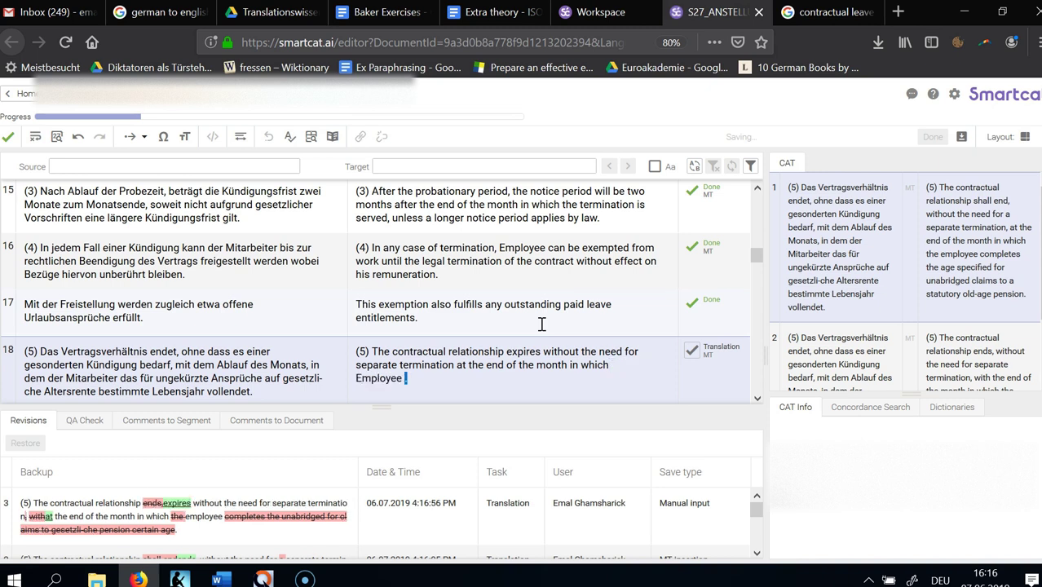
pyautogui.press('Delete')
pyautogui.write('completes')
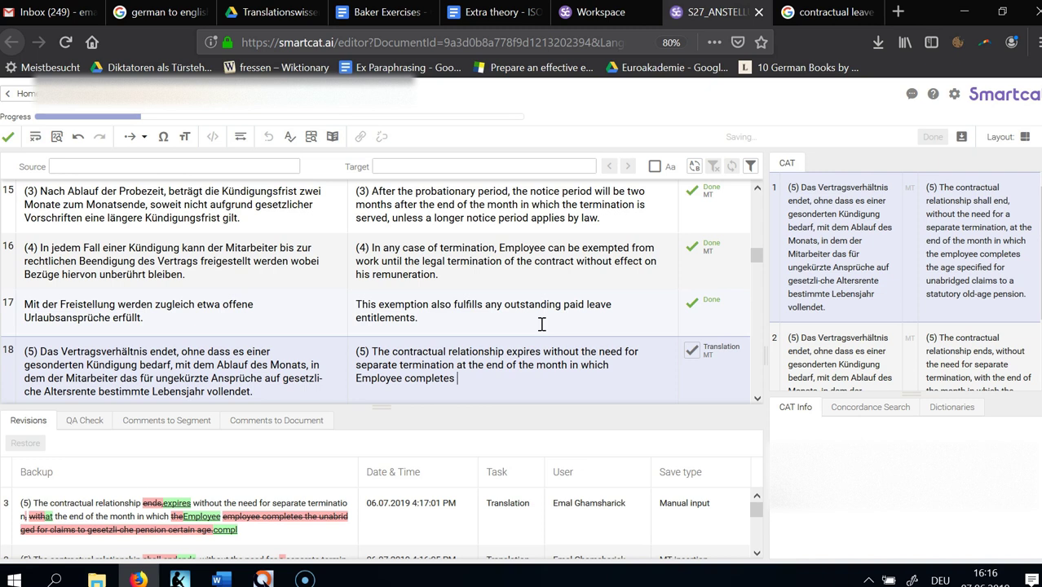
pyautogui.hotkey('ctrl', 'BackSpace')
pyautogui.write('reaches the age')
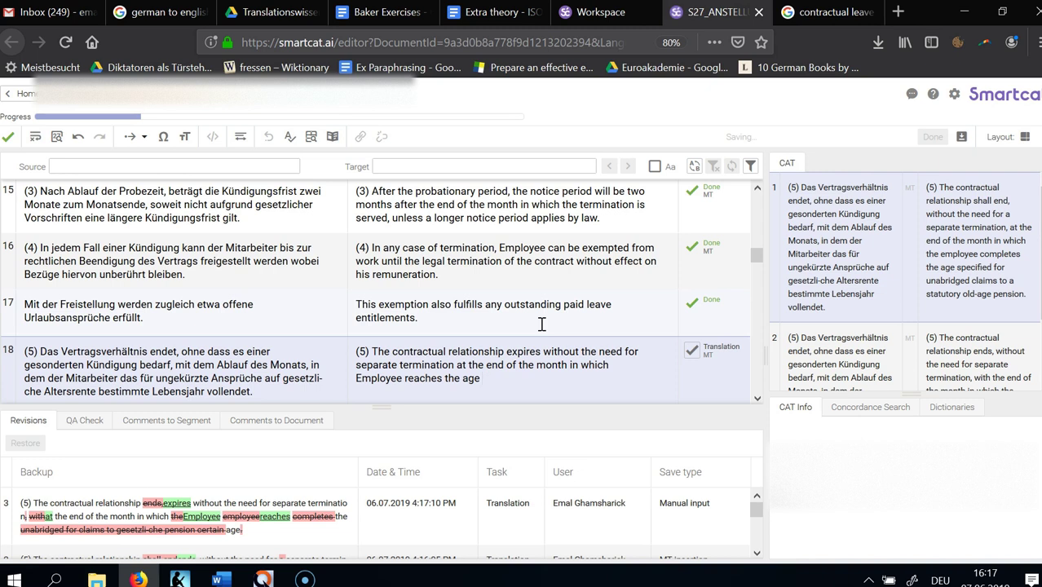
# Insert "legal" before "age" at the end of the segment 18 translation
pyautogui.write(' of')
pyautogui.press('BackSpace')
pyautogui.press('BackSpace')
pyautogui.press('BackSpace')
pyautogui.hotkey('ctrl', 'Left')
pyautogui.write('legal')
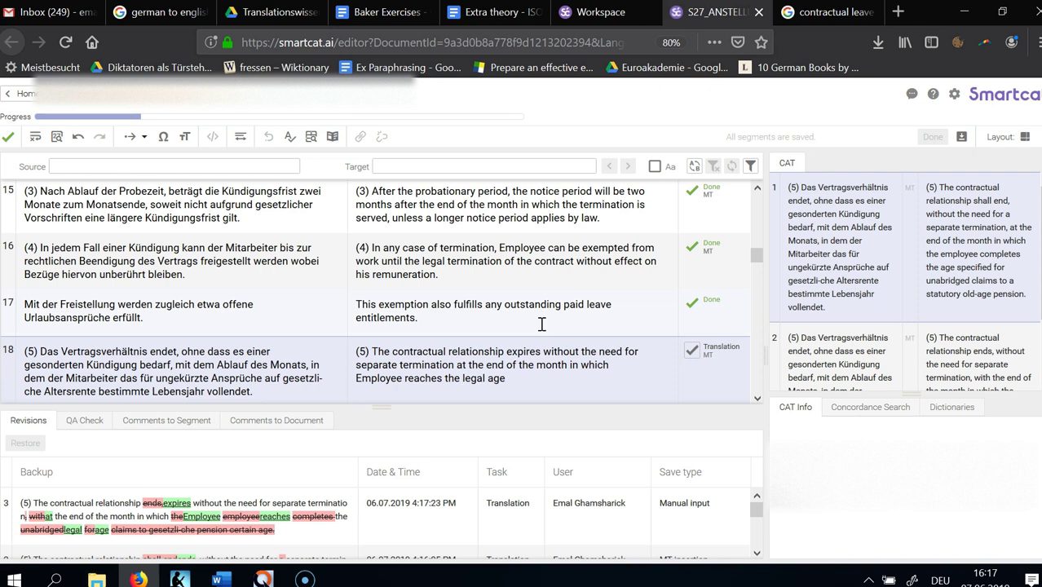
# Complete the segment 18 translation after "legal age" with "for receiving full old-age retirement benefits."
pyautogui.hotkey('ctrl', 'Right')
pyautogui.write('retirement')
pyautogui.hotkey('ctrl', 'BackSpace')
pyautogui.press('End')
pyautogui.write('for ')
pyautogui.write('full')
pyautogui.press('BackSpace')
pyautogui.press('BackSpace')
pyautogui.press('BackSpace')
pyautogui.press('BackSpace')
pyautogui.press('BackSpace')
pyautogui.write('receiving full re')
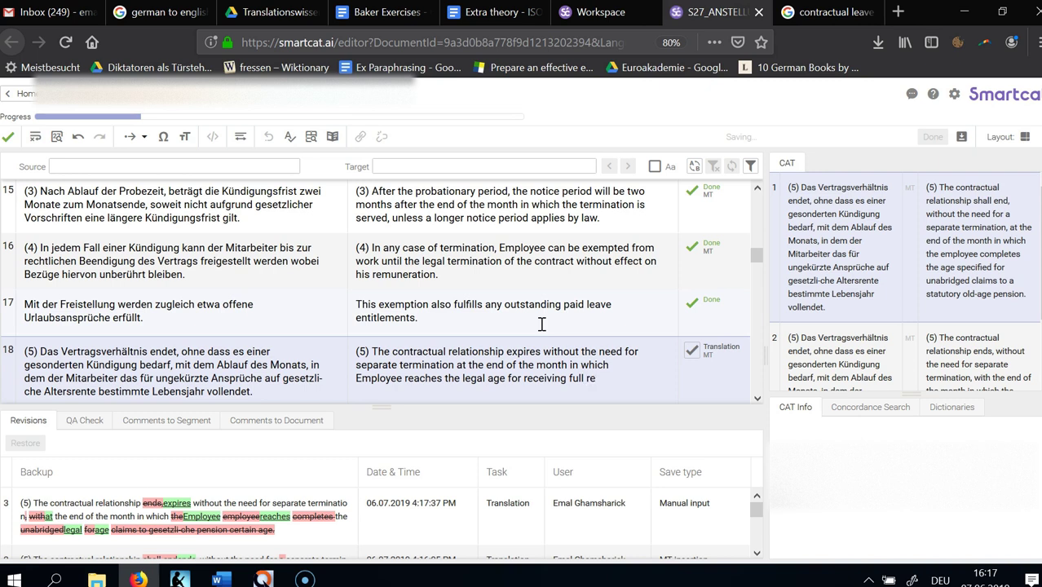
pyautogui.write('tirement ')
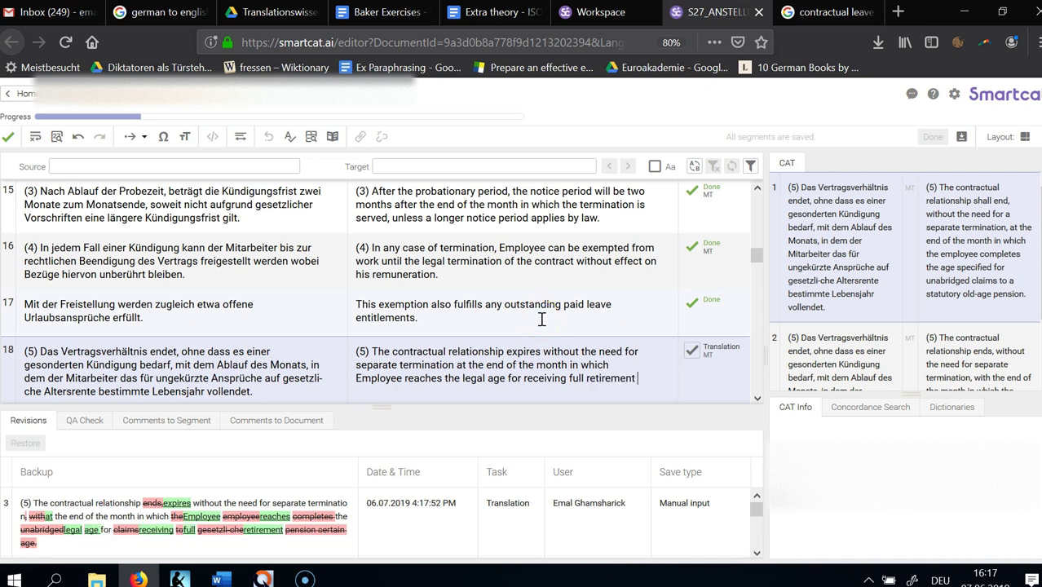
pyautogui.write('benefits.')
pyautogui.write('old-age')
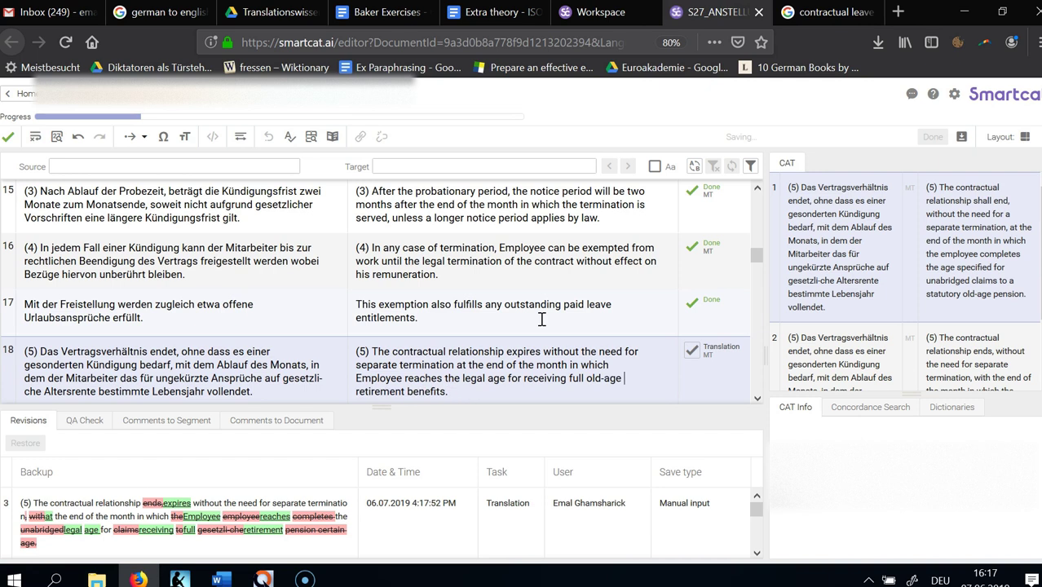
# Search Google for "old age pension" and look through the results for how the term is used
pyautogui.click(815, 11)
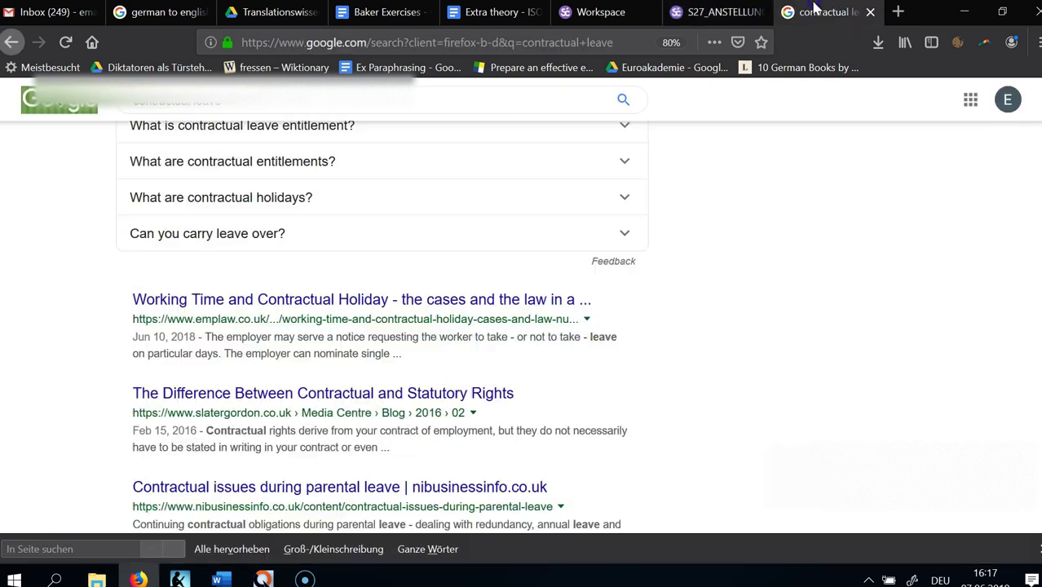
pyautogui.click(482, 41)
pyautogui.write('old')
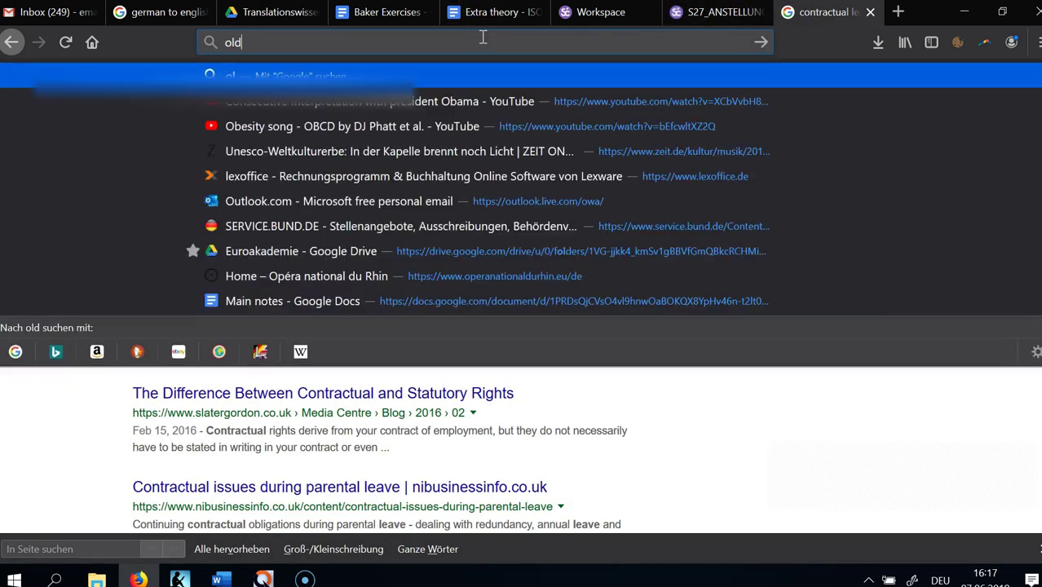
pyautogui.write(' age pension')
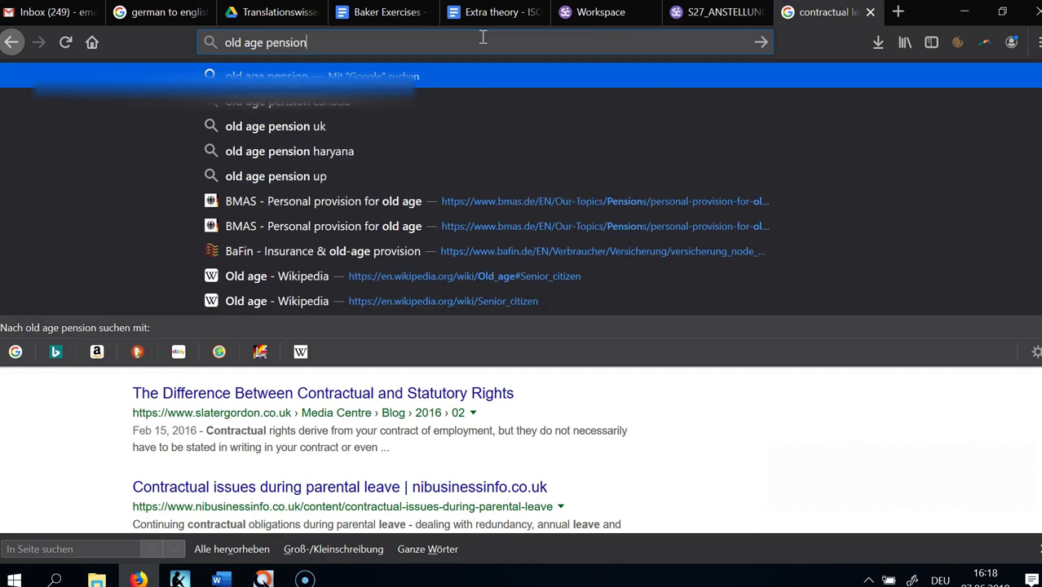
pyautogui.press('Return')
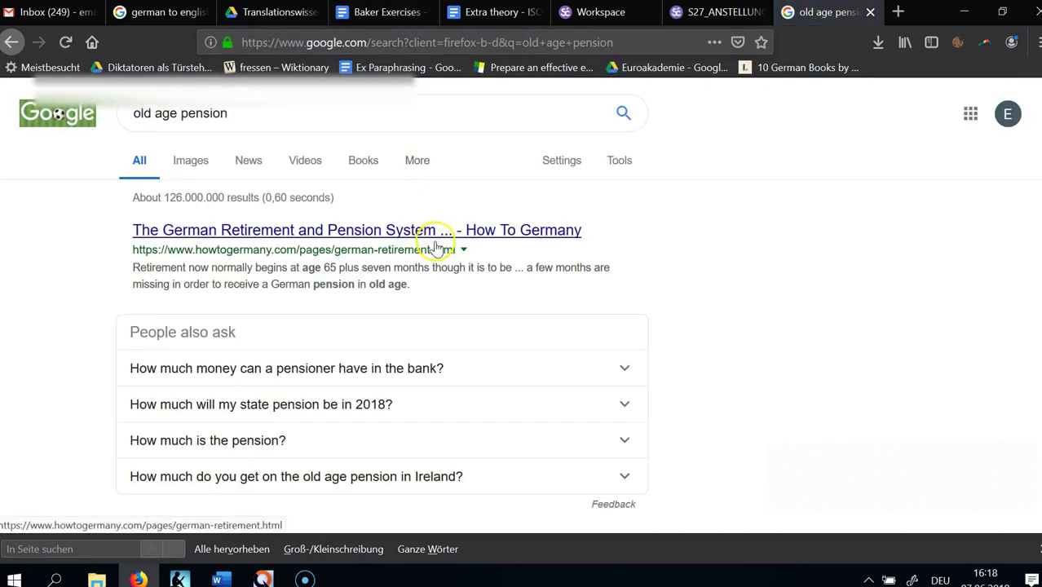
pyautogui.scroll(-4, 412, 314)
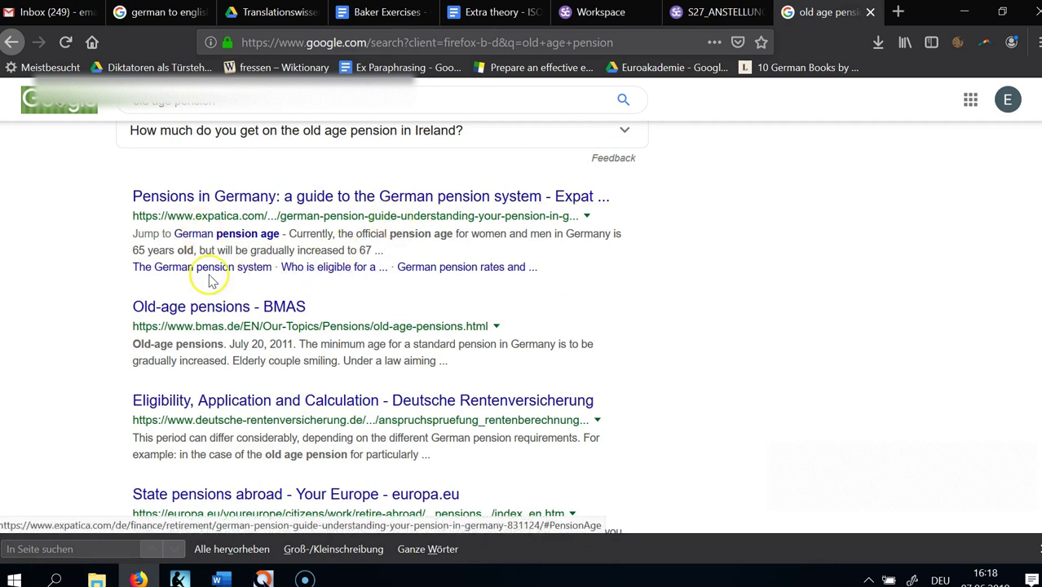
pyautogui.scroll(-1, 209, 349)
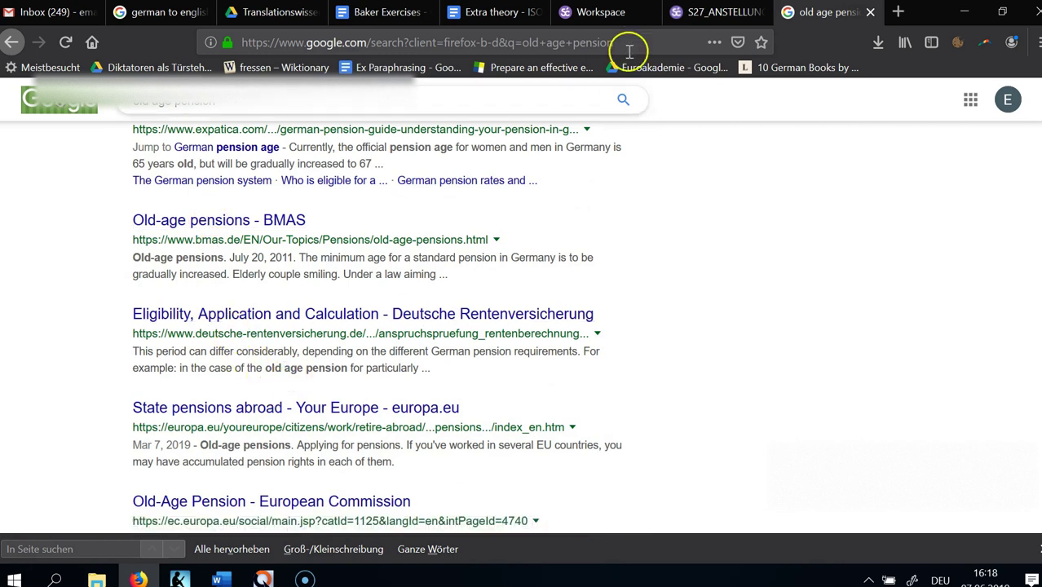
# Back in the Smartcat editor, replace "retirement benefits" with "pension" in segment 18 and insert "the" before "full"
pyautogui.click(722, 13)
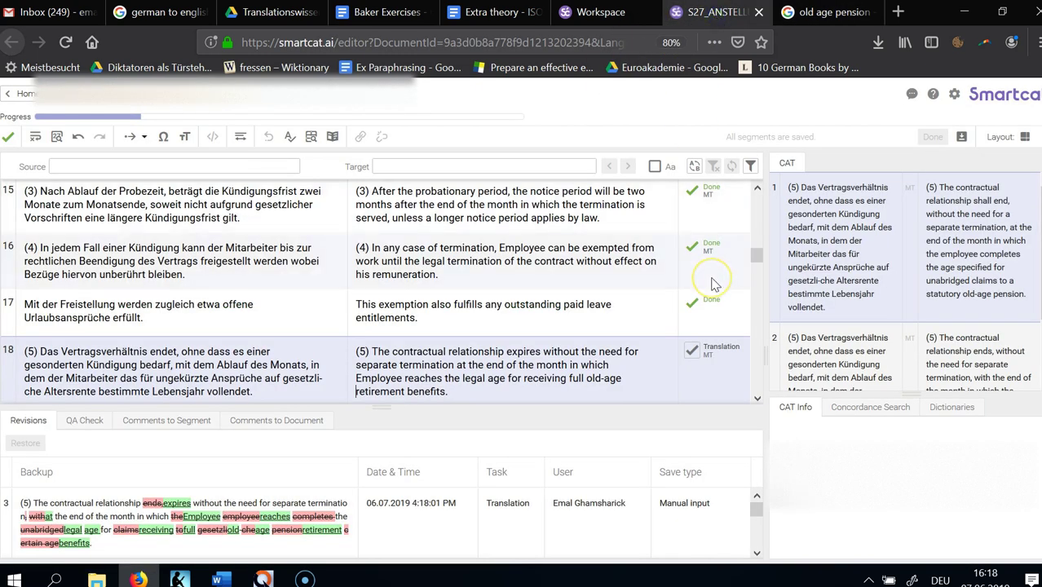
pyautogui.hotkey('ctrl', 'shift', 'Right')
pyautogui.write('pension')
pyautogui.hotkey('ctrl', 'shift', 'Right')
pyautogui.press('Delete')
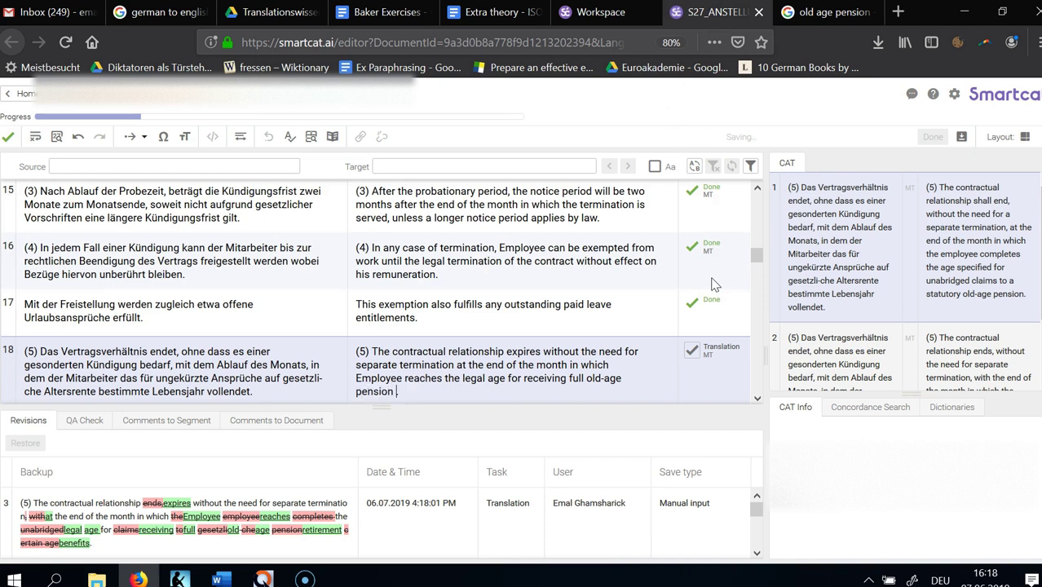
pyautogui.write('the')
pyautogui.hotkey('ctrl', 'shift', 'Right')
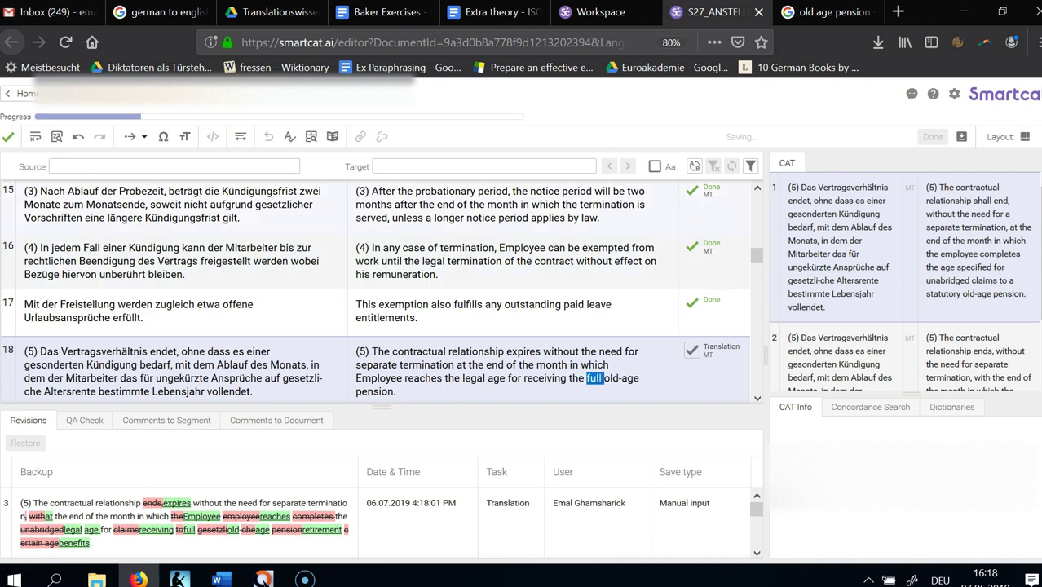
# Insert "statutory" between "full" and "old-age pension" in the segment 18 translation
pyautogui.doubleClick(201, 378)
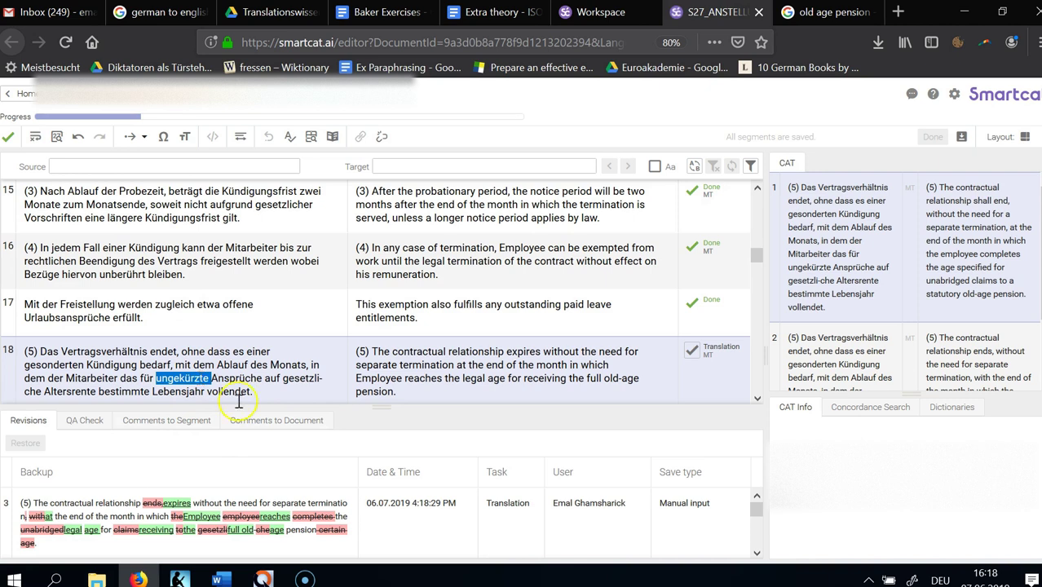
pyautogui.click(586, 382)
pyautogui.moveTo(586, 383); pyautogui.dragTo(597, 382)
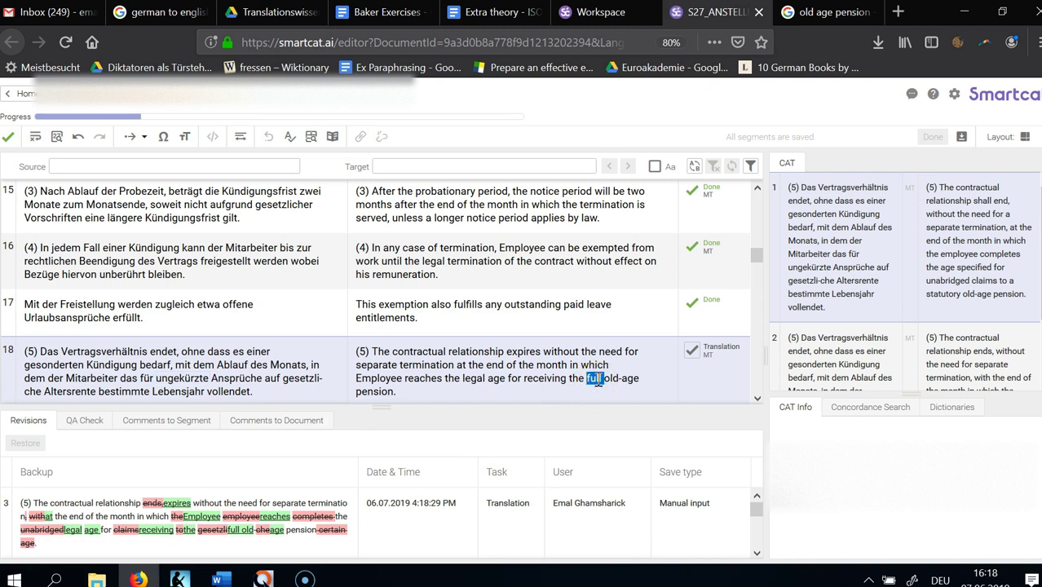
pyautogui.click(709, 563)
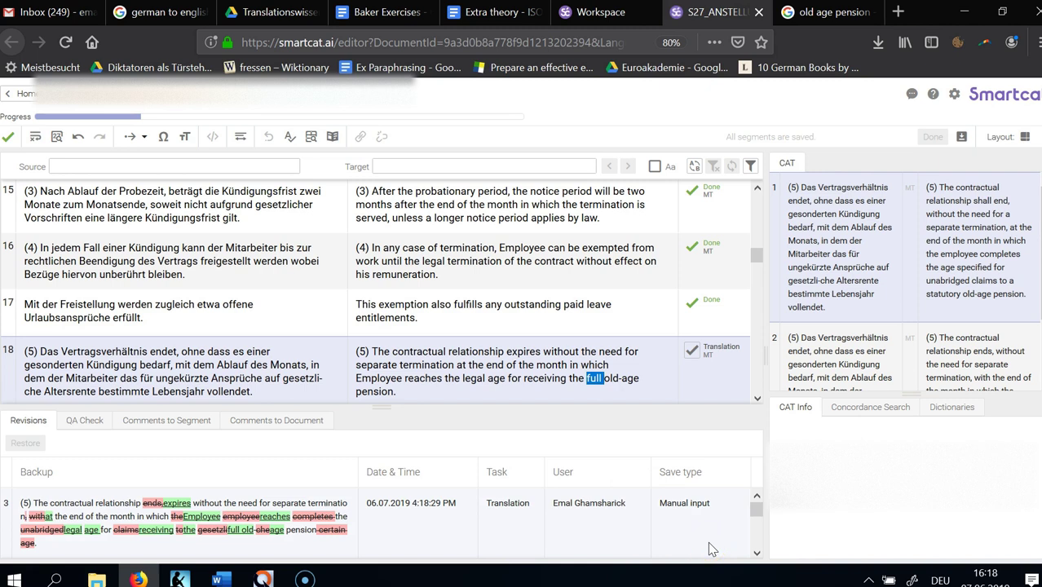
pyautogui.press('Up')
pyautogui.press('Up')
pyautogui.hotkey('ctrl', 'Right')
pyautogui.hotkey('ctrl', 'Right')
pyautogui.hotkey('ctrl', 'Right')
pyautogui.hotkey('ctrl', 'Right')
pyautogui.hotkey('ctrl', 'Right')
pyautogui.hotkey('ctrl', 'Right')
pyautogui.hotkey('ctrl', 'Right')
pyautogui.hotkey('ctrl', 'Right')
pyautogui.hotkey('ctrl', 'Right')
pyautogui.hotkey('ctrl', 'Right')
pyautogui.hotkey('ctrl', 'Right')
pyautogui.hotkey('ctrl', 'Right')
pyautogui.hotkey('ctrl', 'Right')
pyautogui.hotkey('ctrl', 'Right')
pyautogui.hotkey('ctrl', 'Right')
pyautogui.write('statut')
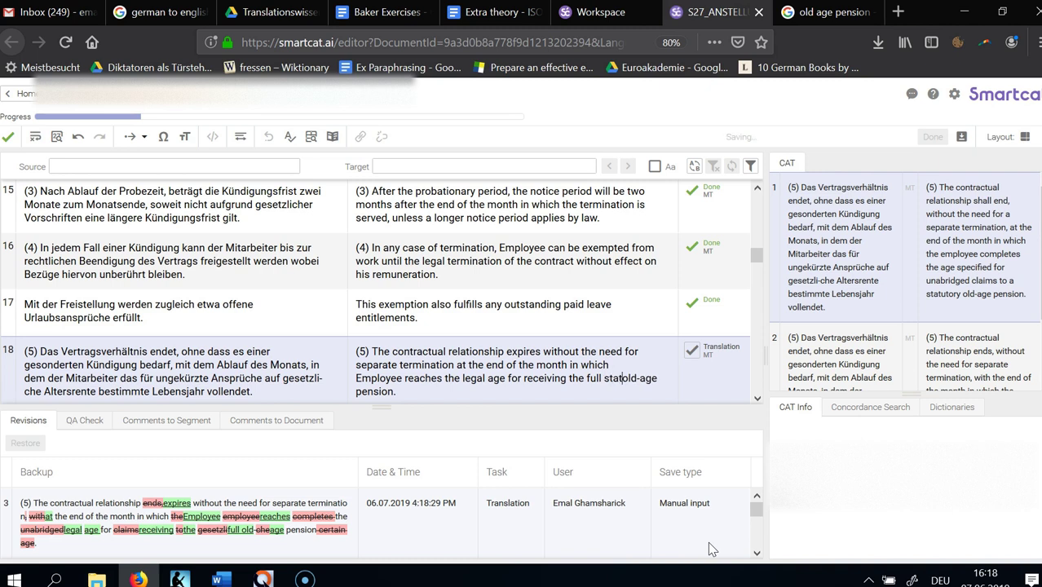
pyautogui.write('ory')
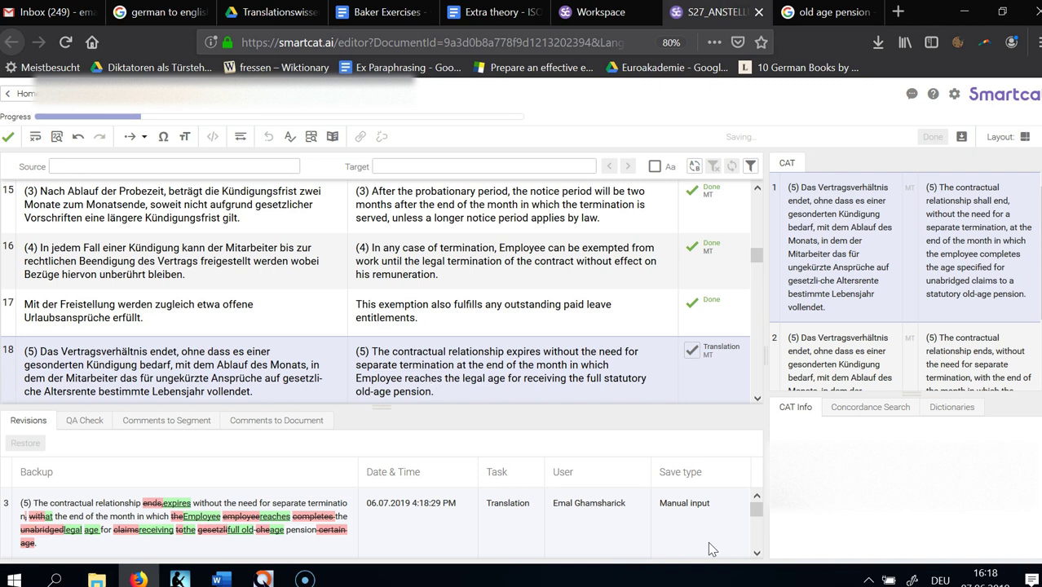
# Review the wording of segment 18, especially "reaches the legal age", against the German source
pyautogui.click(619, 378)
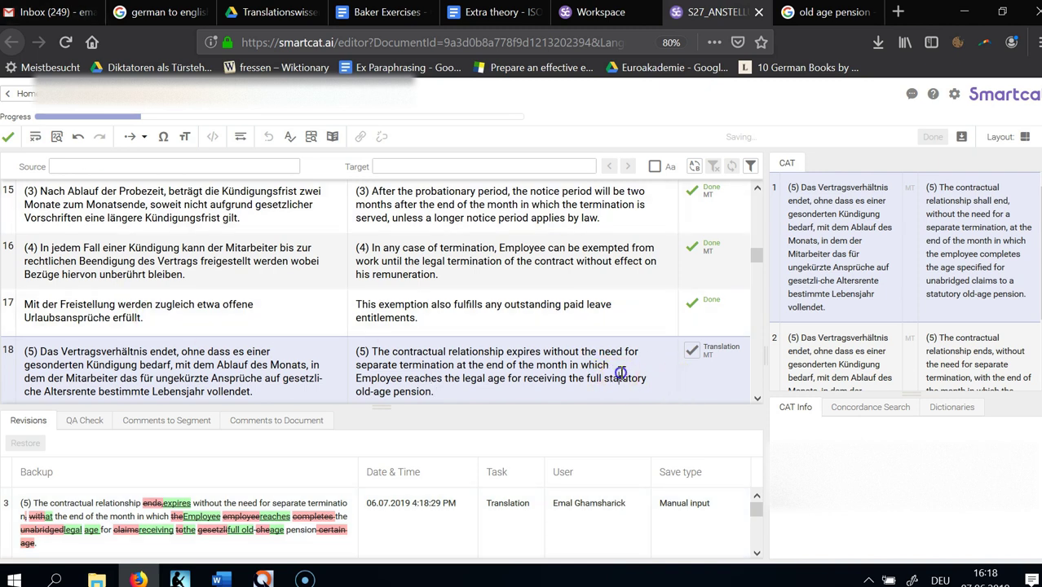
pyautogui.click(393, 391)
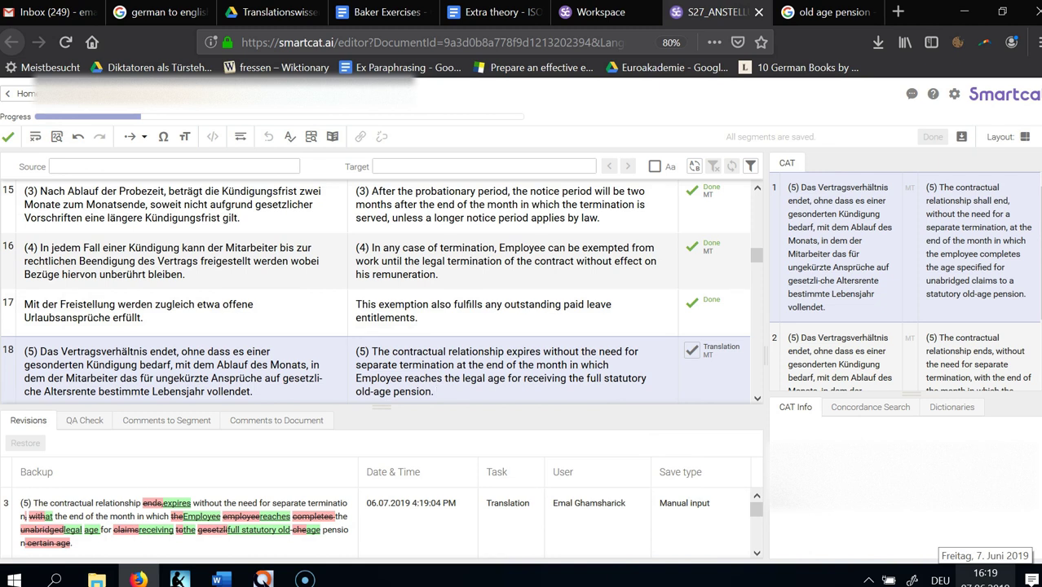
pyautogui.click(434, 391)
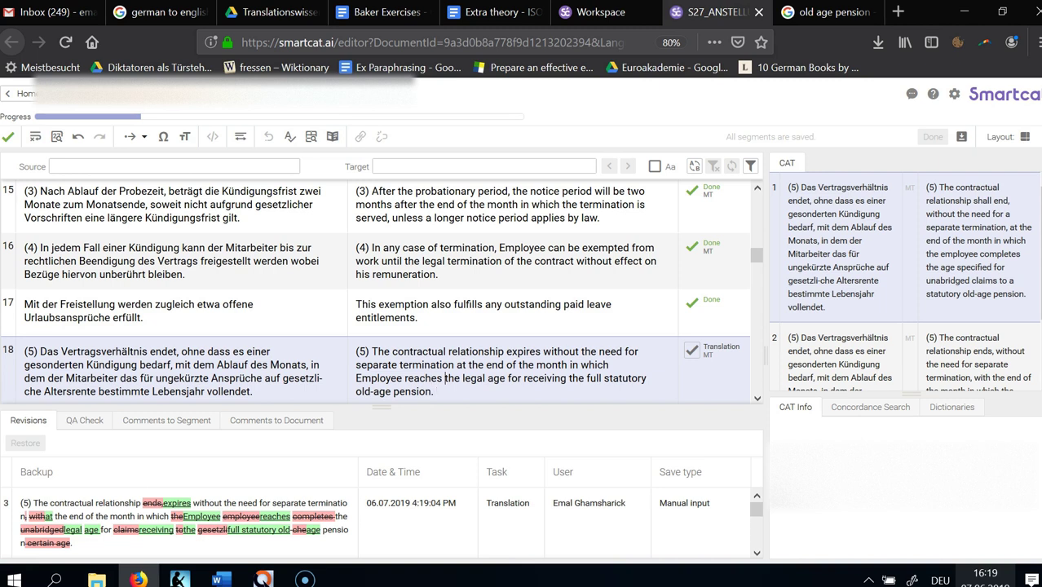
pyautogui.hotkey('ctrl', 'shift', 'Right')
pyautogui.hotkey('ctrl', 'shift', 'Right')
pyautogui.hotkey('ctrl', 'shift', 'Right')
pyautogui.hotkey('ctrl', 'shift', 'Right')
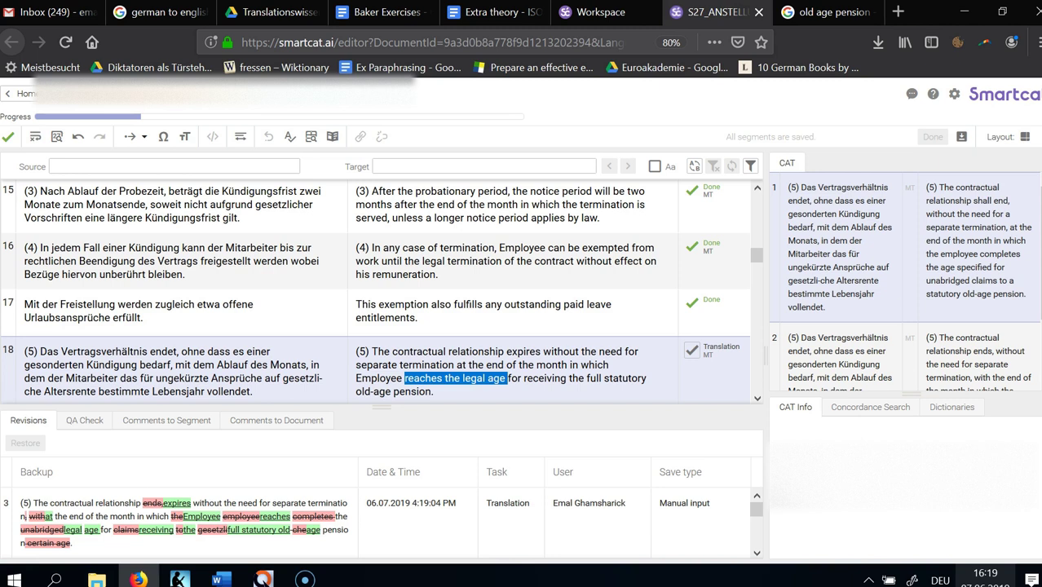
pyautogui.click(445, 378)
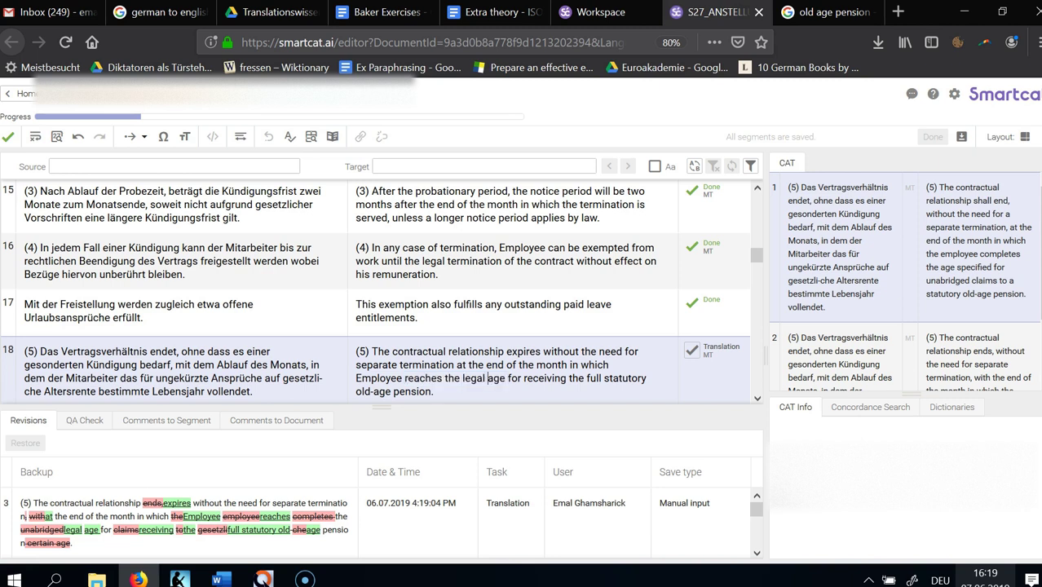
pyautogui.moveTo(403, 378); pyautogui.dragTo(507, 378)
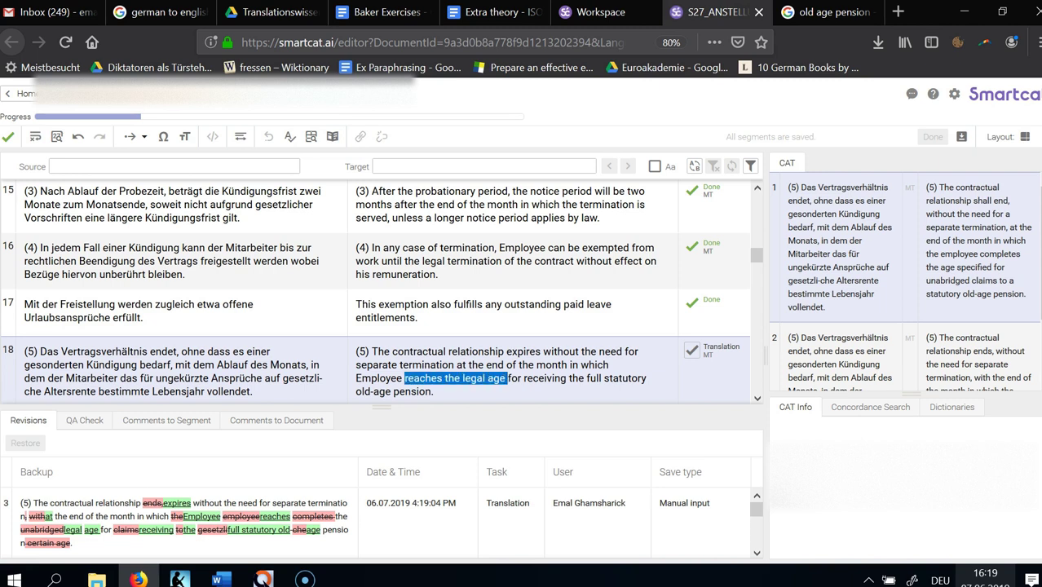
pyautogui.click(507, 379)
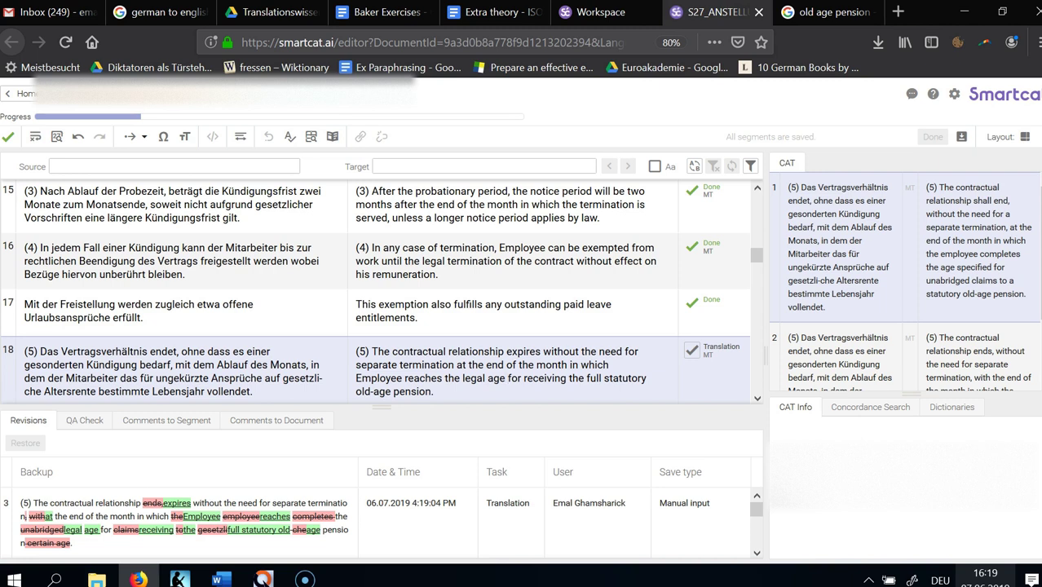
pyautogui.click(181, 351)
pyautogui.doubleClick(181, 390)
pyautogui.click(562, 380)
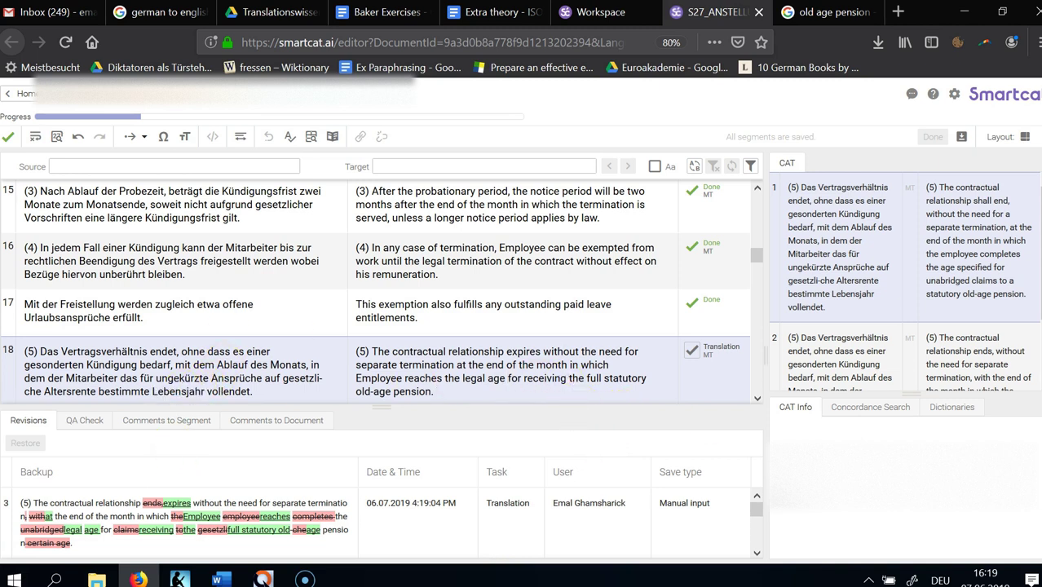
# Confirm segment 18 as done and insert the first machine translation suggestion into segment 19
pyautogui.hotkey('ctrl', 'Return')
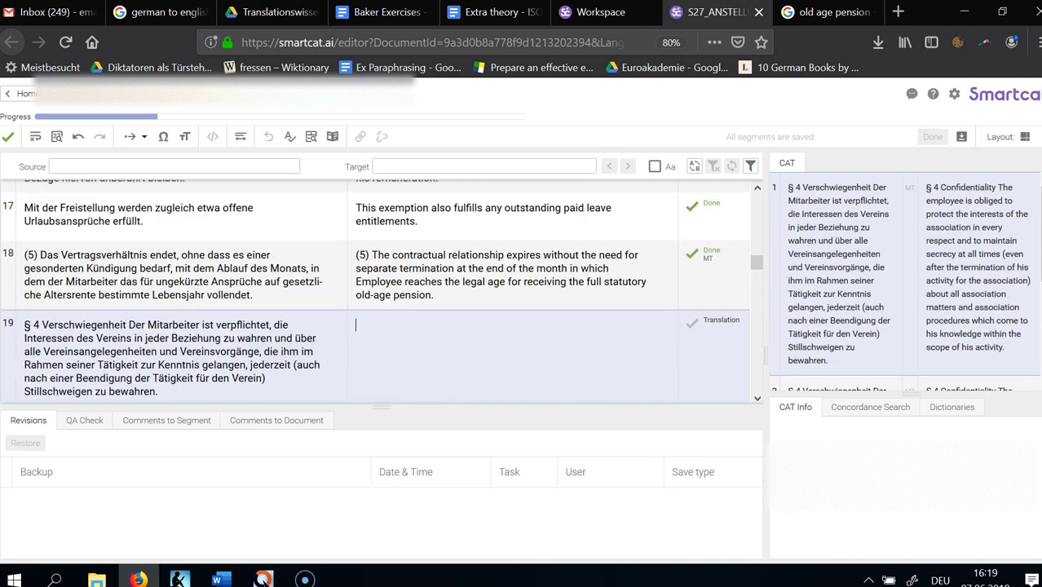
pyautogui.hotkey('ctrl', '1')
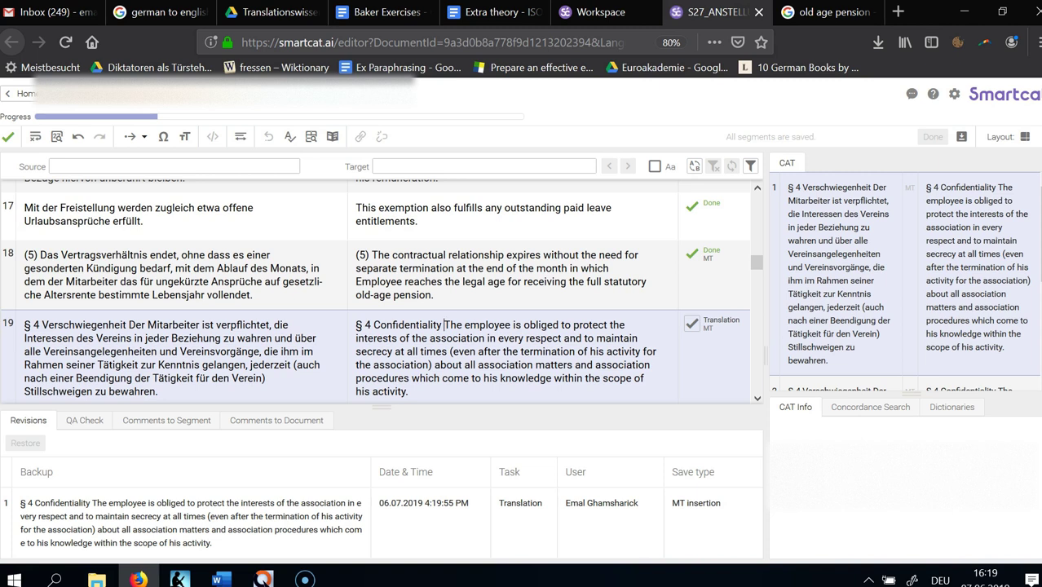
# Change "The employee is obliged to" to "Employee must" in segment 19
pyautogui.hotkey('ctrl', 'shift', 'Right')
pyautogui.press('Delete')
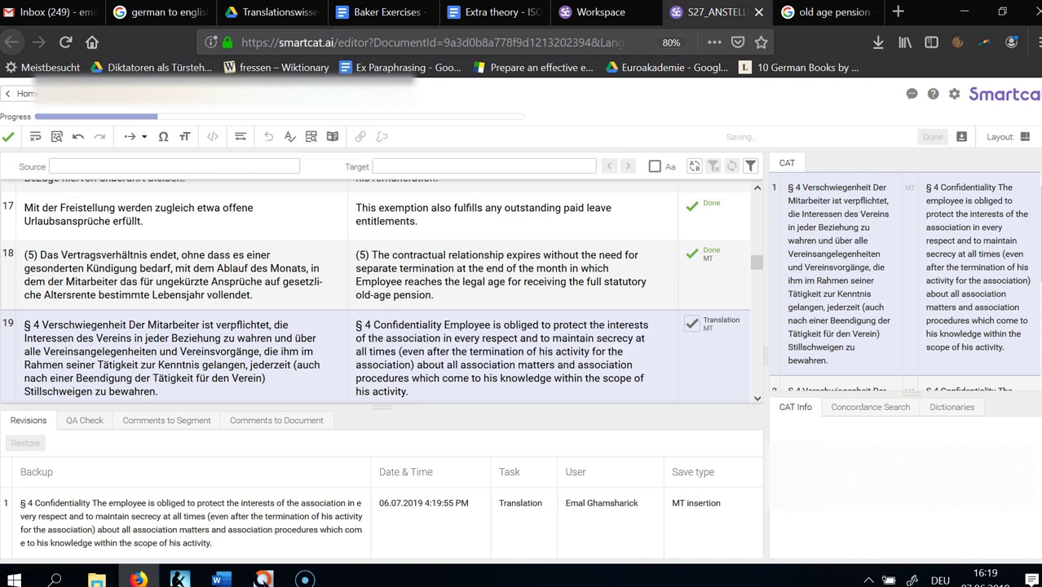
pyautogui.hotkey('ctrl', 'Left')
pyautogui.hotkey('ctrl', 'shift', 'Right')
pyautogui.hotkey('ctrl', 'shift', 'Right')
pyautogui.hotkey('ctrl', 'shift', 'Right')
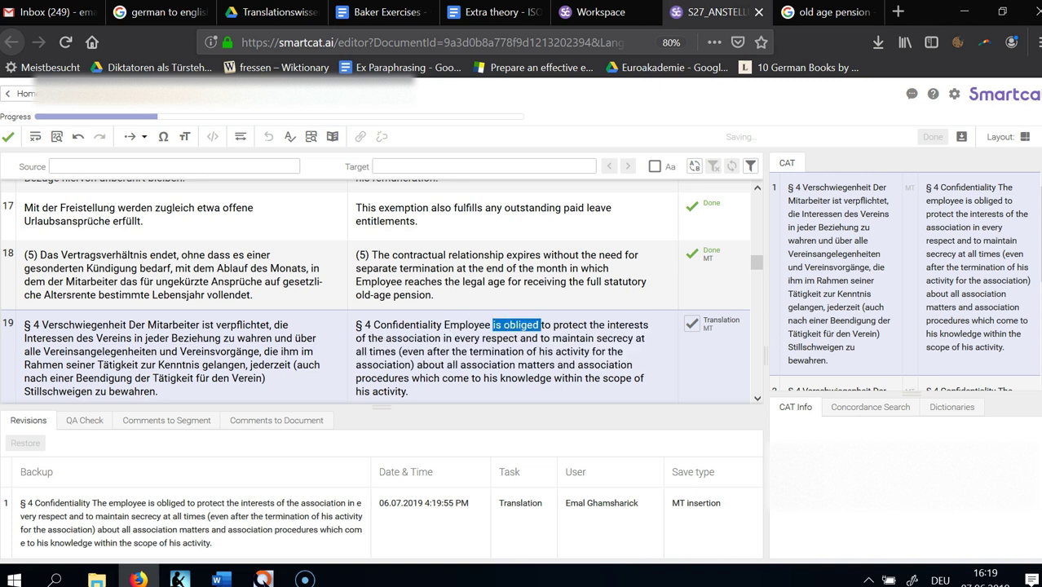
pyautogui.hotkey('ctrl', 'shift', 'Left')
pyautogui.write('must')
pyautogui.hotkey('ctrl', 'shift', 'Left')
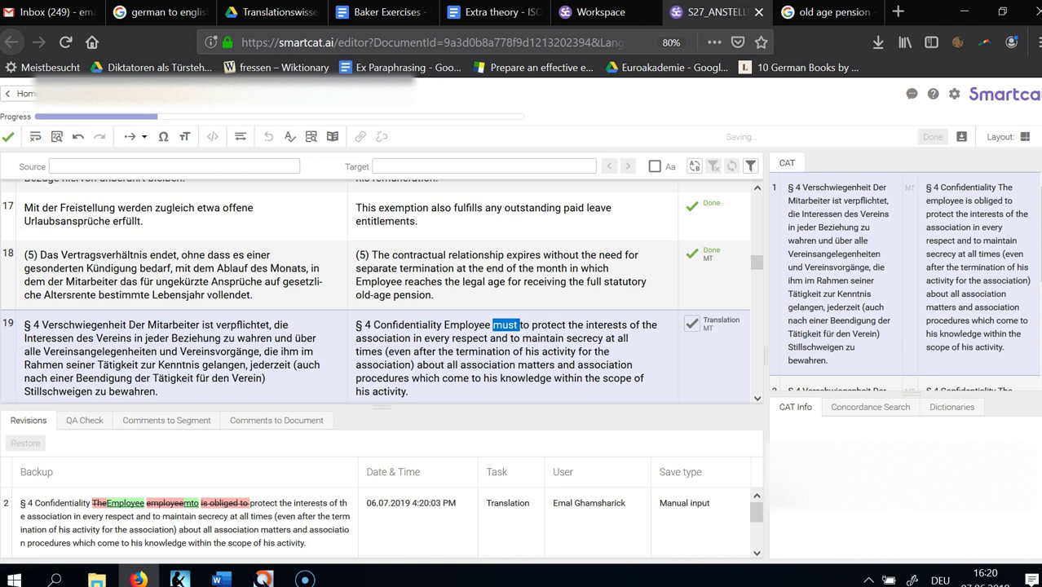
pyautogui.press('Right')
pyautogui.hotkey('ctrl', 'shift', 'Right')
pyautogui.press('Delete')
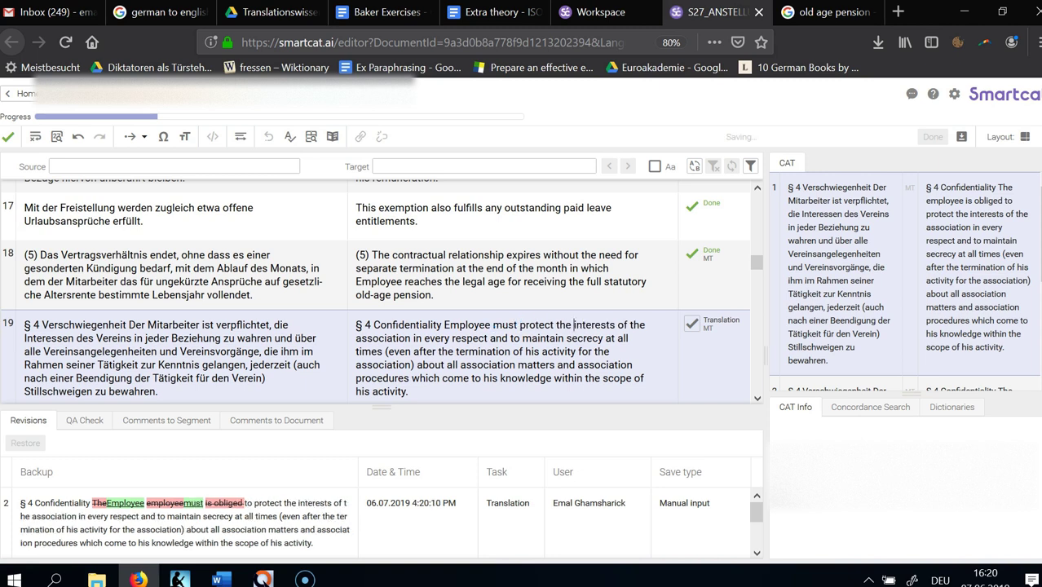
# Change "the association" after "interests of" to the capitalized "Association" without an article in segment 19
pyautogui.hotkey('ctrl', 'shift', 'Right')
pyautogui.hotkey('shift', 'Right')
pyautogui.write('A')
pyautogui.hotkey('ctrl', 'Right')
pyautogui.hotkey('ctrl', 'Right')
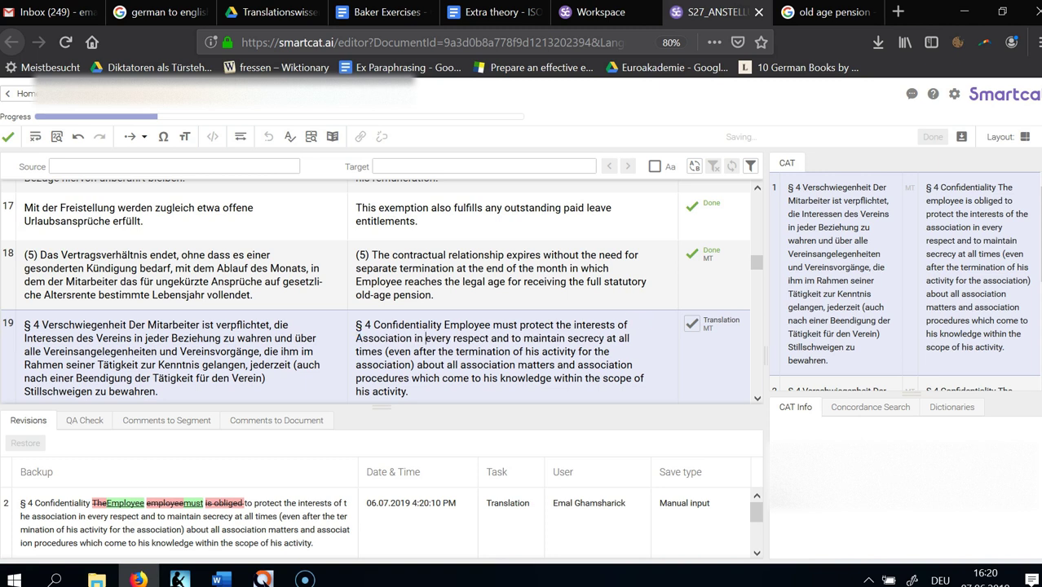
pyautogui.hotkey('ctrl', 'Left')
pyautogui.hotkey('ctrl', 'shift', 'Left')
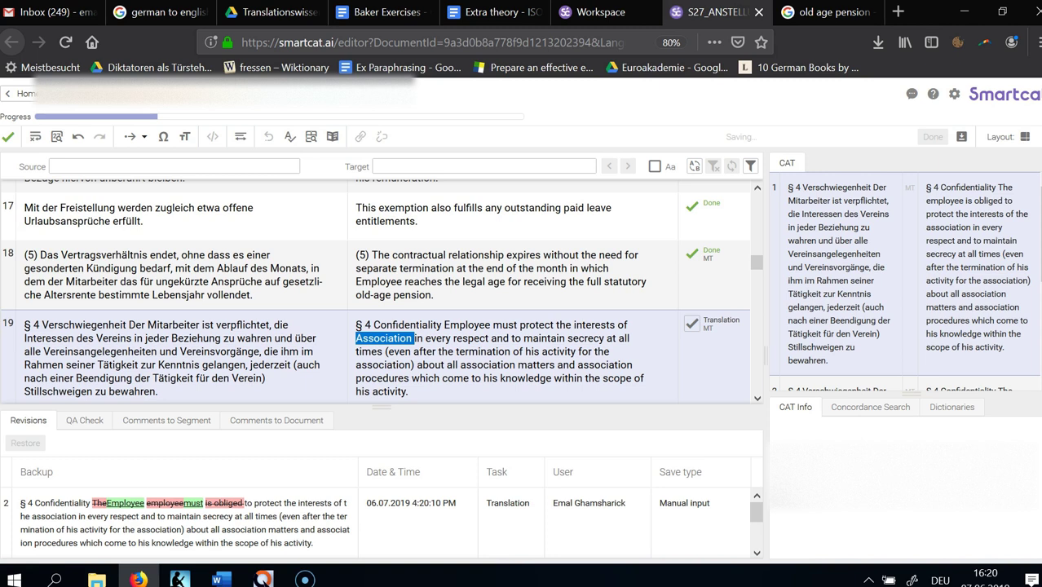
# Delete "to" before "maintain secrecy" in segment 19
pyautogui.hotkey('ctrl', 'Right')
pyautogui.hotkey('ctrl', 'Right')
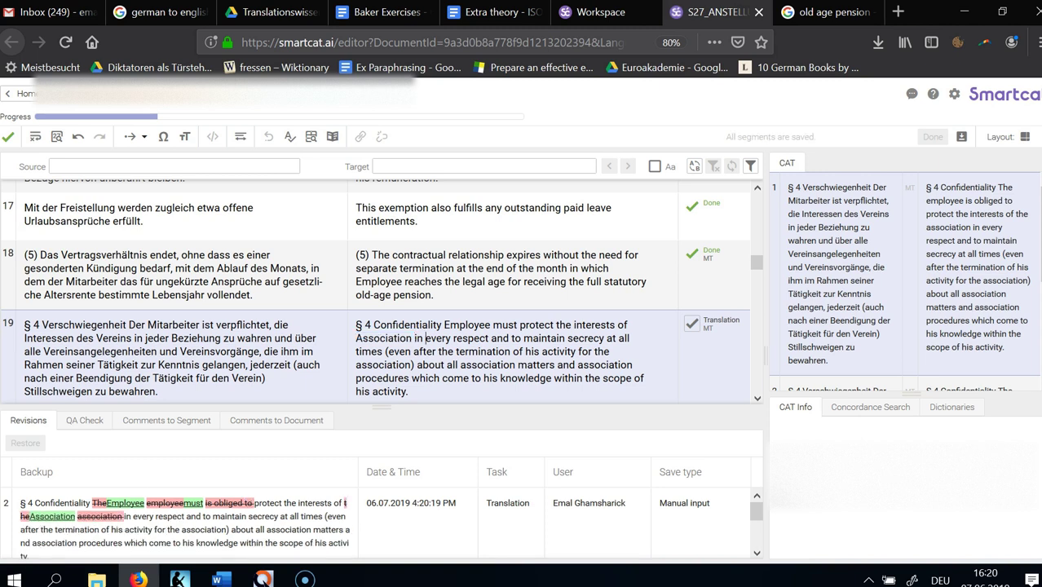
pyautogui.hotkey('ctrl', 'shift', 'Right')
pyautogui.press('Delete')
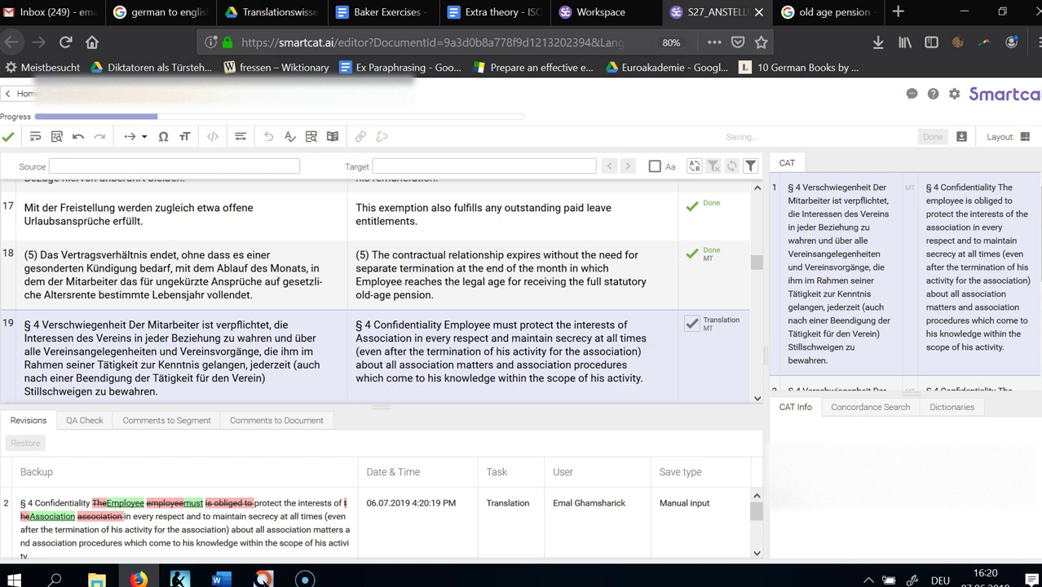
# Change "the termination" to "the end" before "of his activity" in segment 19
pyautogui.hotkey('ctrl', 'shift', 'Right')
pyautogui.press('Delete')
pyautogui.hotkey('ctrl', 'Right')
pyautogui.hotkey('ctrl', 'shift', 'Right')
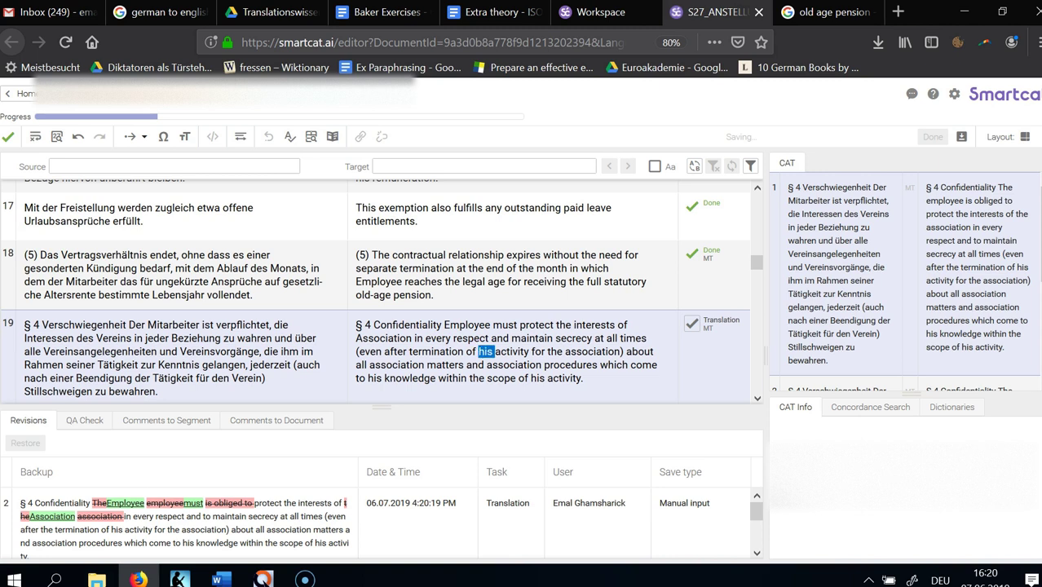
pyautogui.hotkey('ctrl', 'shift', 'Right')
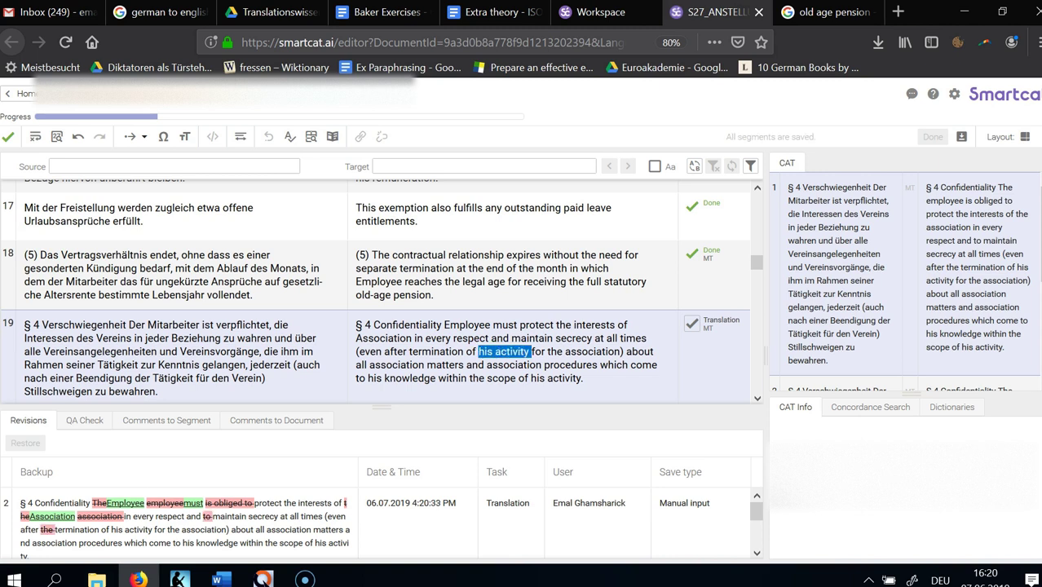
pyautogui.click(383, 352)
pyautogui.hotkey('ctrl', 'Right')
pyautogui.hotkey('ctrl', 'shift', 'Right')
pyautogui.write('end')
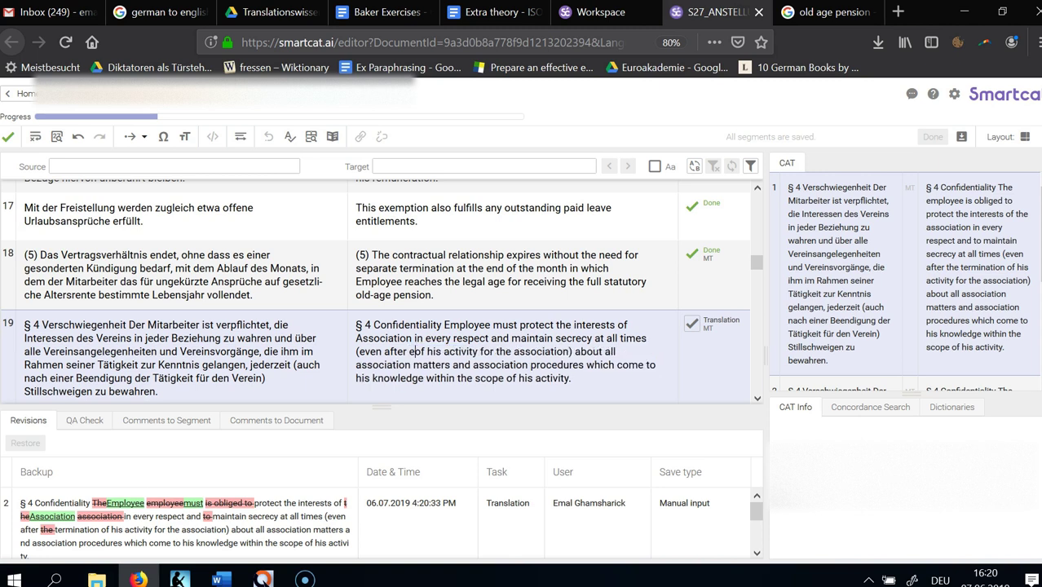
pyautogui.hotkey('ctrl', 'Left')
pyautogui.write('the')
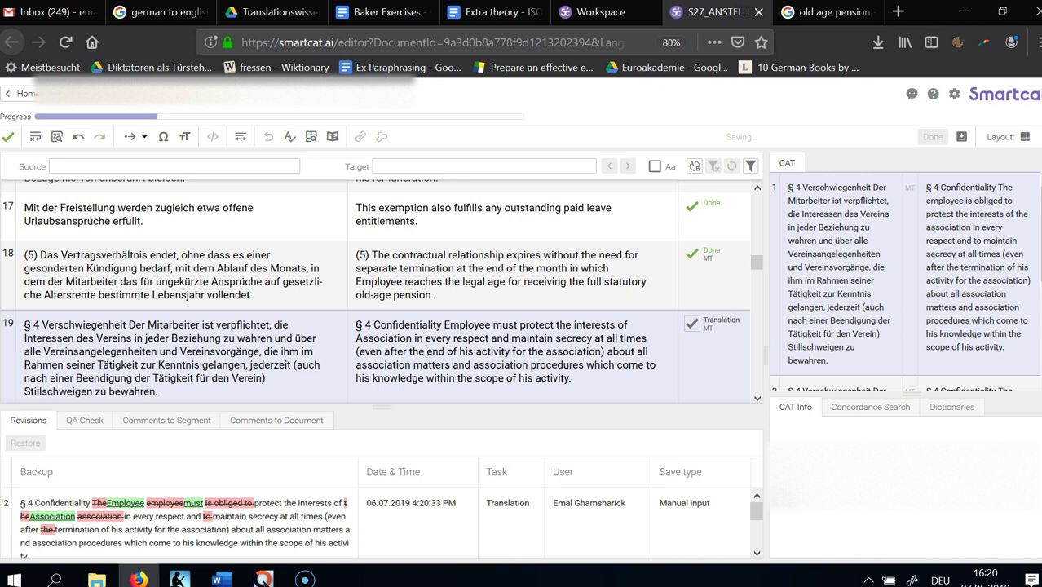
# Replace "the association" after "his activity for" with the capitalized "Association" in segment 19
pyautogui.hotkey('shift', 'Right')
pyautogui.hotkey('shift', 'Right')
pyautogui.hotkey('shift', 'Right')
pyautogui.hotkey('shift', 'Right')
pyautogui.hotkey('shift', 'Right')
pyautogui.write('A')
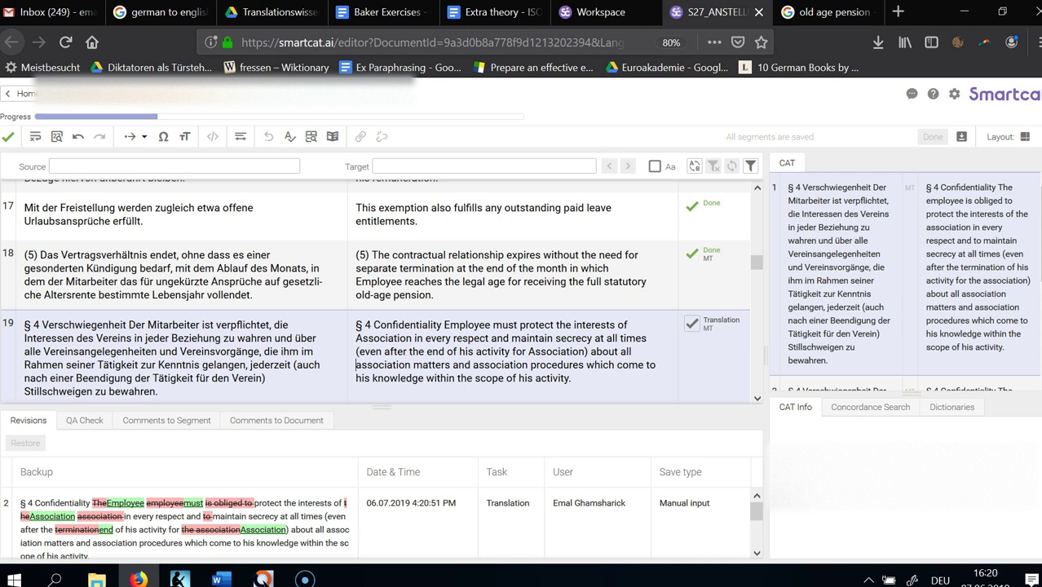
# Reword "association matters" after "about all" as "matters of Association" in segment 19
pyautogui.click(413, 364)
pyautogui.doubleClick(412, 364)
pyautogui.click(357, 364)
pyautogui.press('Delete')
pyautogui.write('A')
pyautogui.write('matters of')
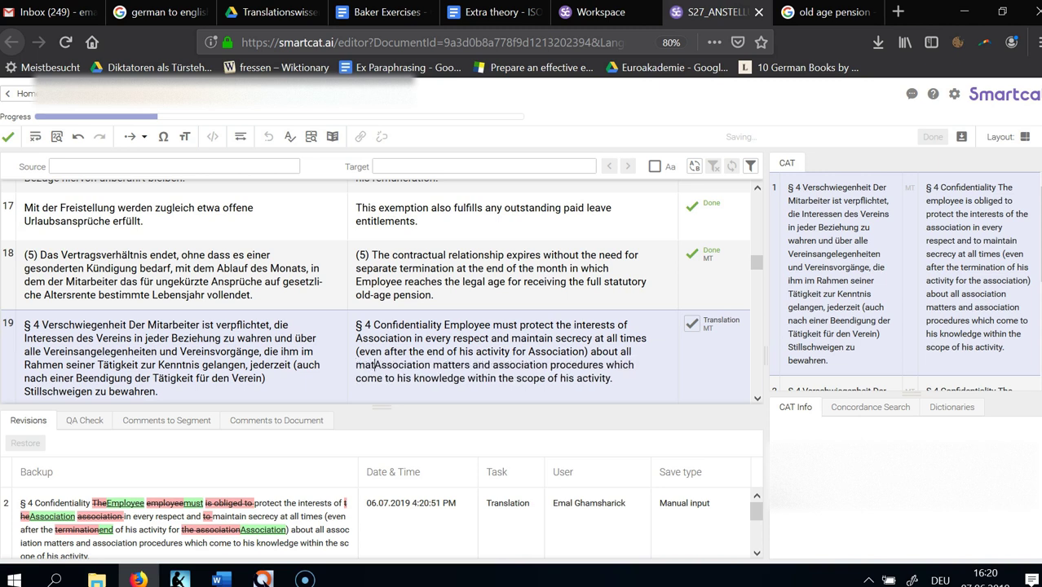
pyautogui.doubleClick(484, 365)
pyautogui.press('Delete')
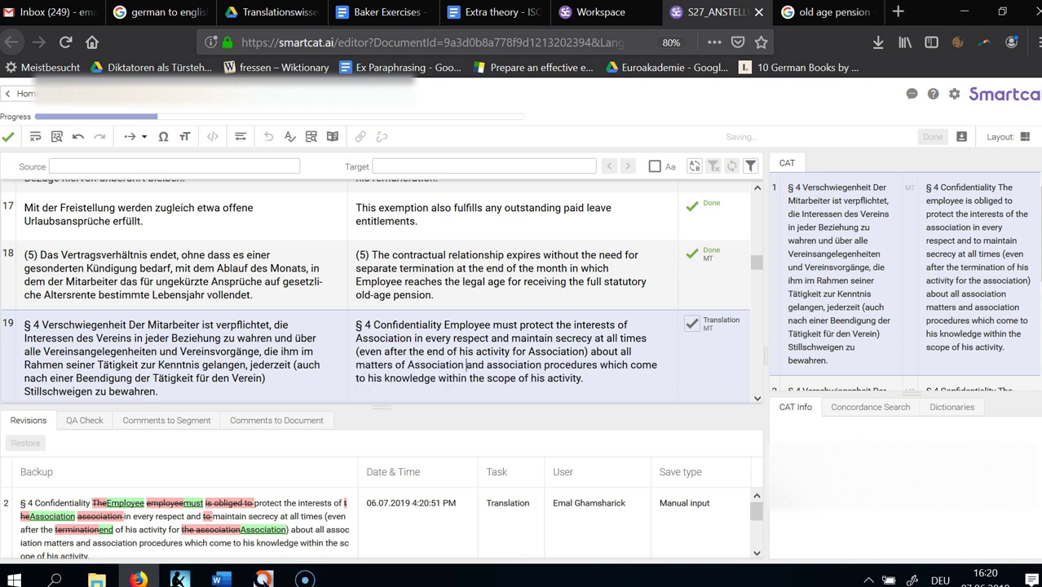
# Insert "and procedures" after "matters" and delete the redundant "and association procedures" after "Association" in segment 19
pyautogui.write('and procedures')
pyautogui.click(542, 365)
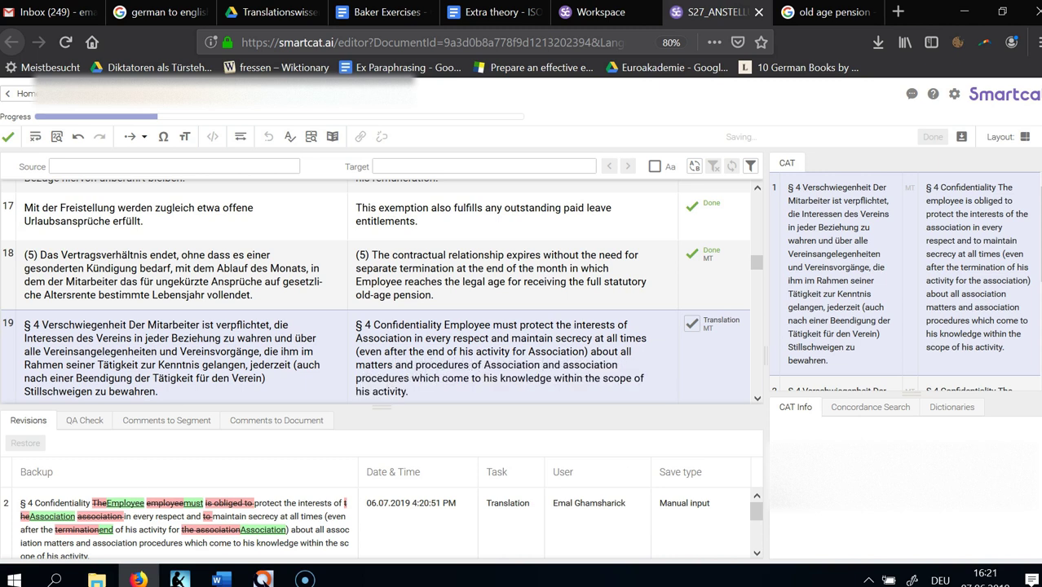
pyautogui.hotkey('ctrl', 'shift', 'Right')
pyautogui.hotkey('ctrl', 'shift', 'Right')
pyautogui.hotkey('ctrl', 'shift', 'Right')
pyautogui.hotkey('ctrl', 'shift', 'Right')
pyautogui.hotkey('ctrl', 'shift', 'Left')
pyautogui.press('BackSpace')
# Insert "he learns about" after "which" in the closing clause of segment 19
pyautogui.hotkey('ctrl', 'shift', 'Right')
pyautogui.hotkey('ctrl', 'shift', 'Right')
pyautogui.hotkey('ctrl', 'shift', 'Right')
pyautogui.hotkey('ctrl', 'shift', 'Right')
pyautogui.hotkey('ctrl', 'shift', 'Right')
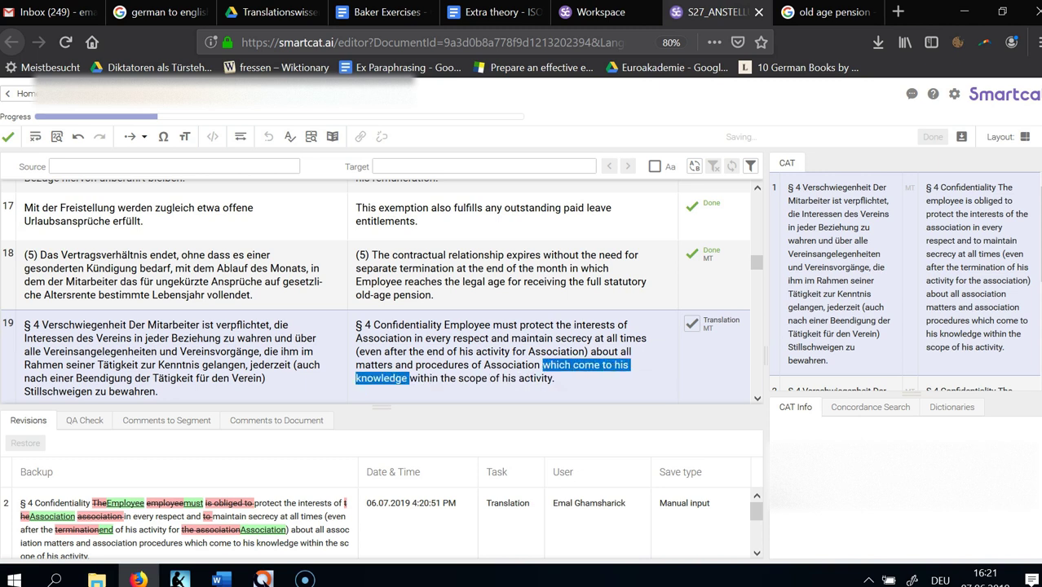
pyautogui.hotkey('ctrl', 'shift', 'Right')
pyautogui.hotkey('ctrl', 'shift', 'Left')
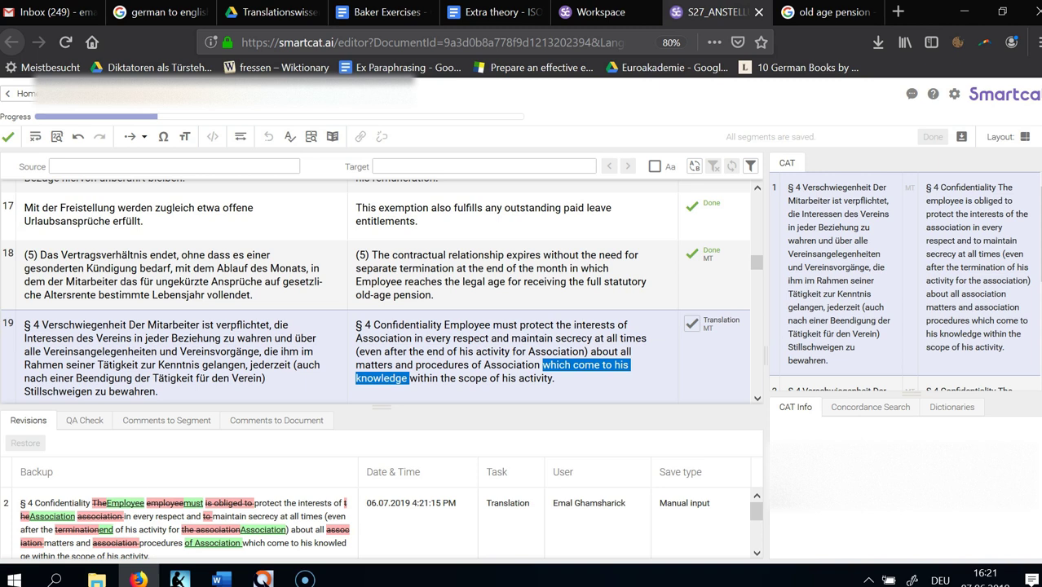
pyautogui.press('Right')
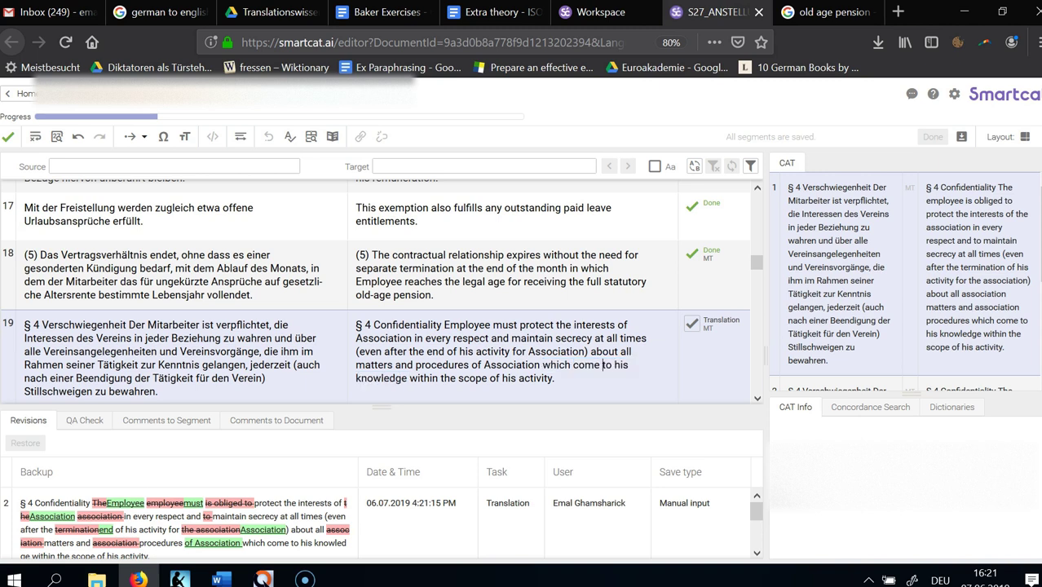
pyautogui.write('he learns about ')
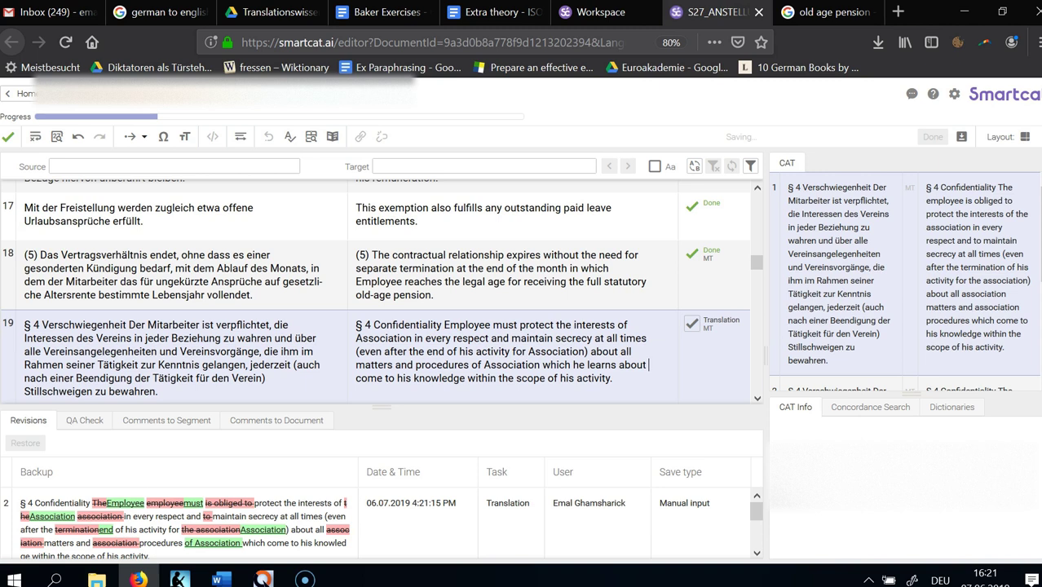
# Replace "come to his knowledge within the scope of" with "during" before "his activity" in segment 19
pyautogui.write('during')
pyautogui.hotkey('ctrl', 'shift', 'Right')
pyautogui.hotkey('ctrl', 'shift', 'Right')
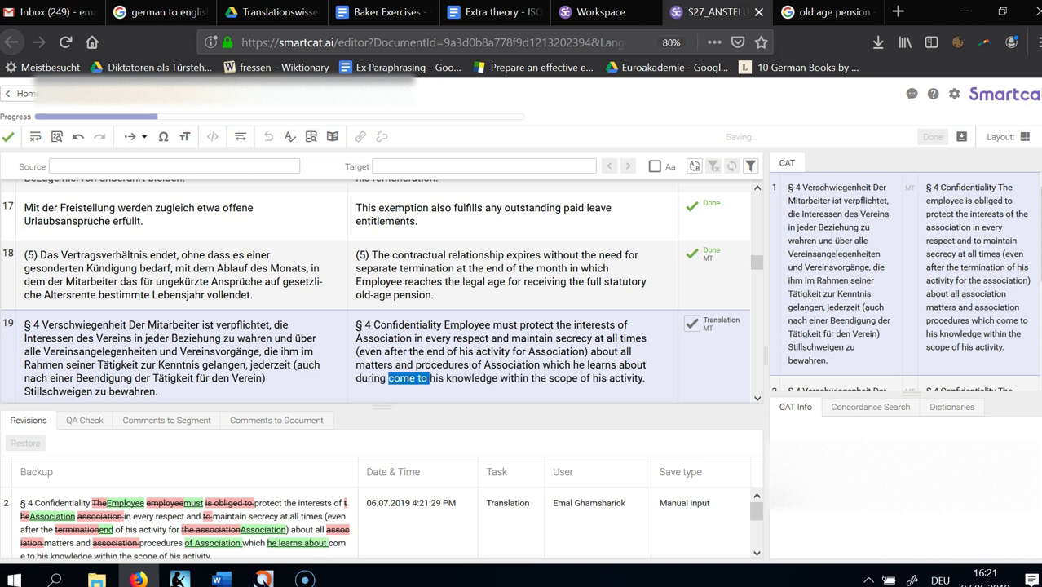
pyautogui.hotkey('ctrl', 'shift', 'Right')
pyautogui.hotkey('ctrl', 'shift', 'Right')
pyautogui.hotkey('ctrl', 'shift', 'Right')
pyautogui.hotkey('ctrl', 'shift', 'Right')
pyautogui.hotkey('ctrl', 'shift', 'Right')
pyautogui.hotkey('ctrl', 'shift', 'Right')
pyautogui.press('BackSpace')
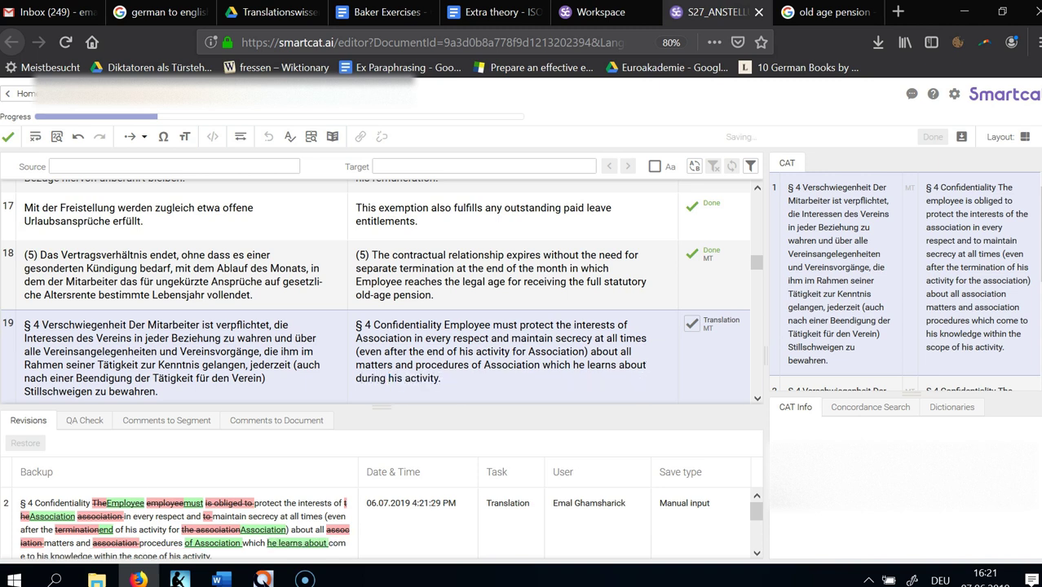
pyautogui.click(442, 365)
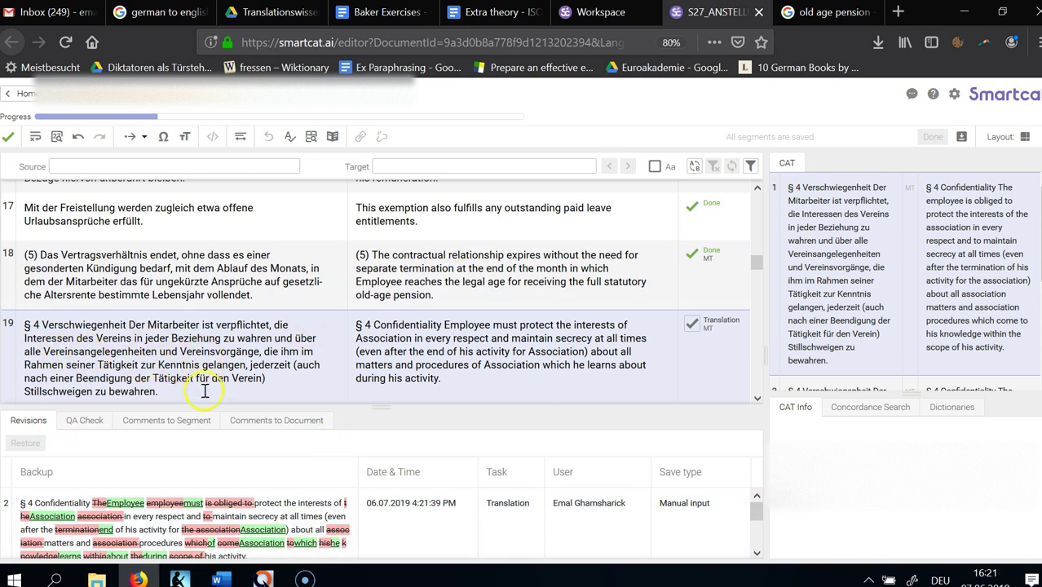
# Search Google for the German term "stillschweigen"
pyautogui.click(856, 16)
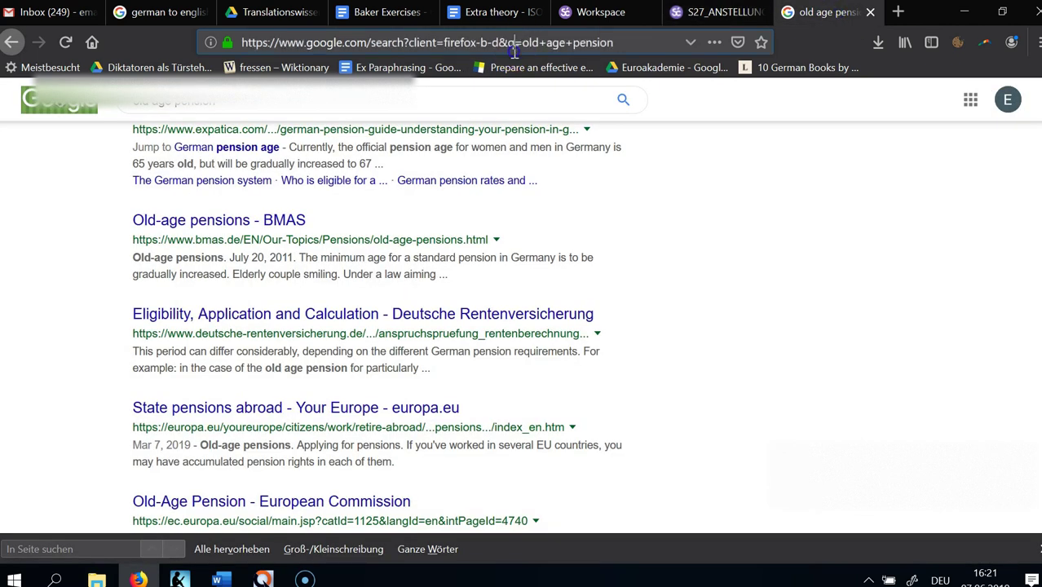
pyautogui.click(502, 41)
pyautogui.write('still')
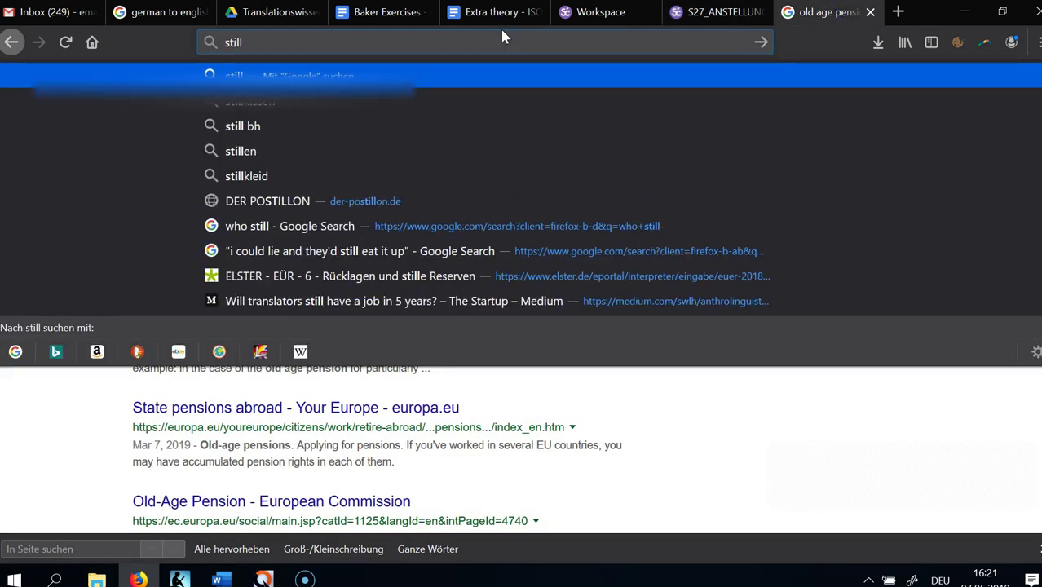
pyautogui.write('schweigen')
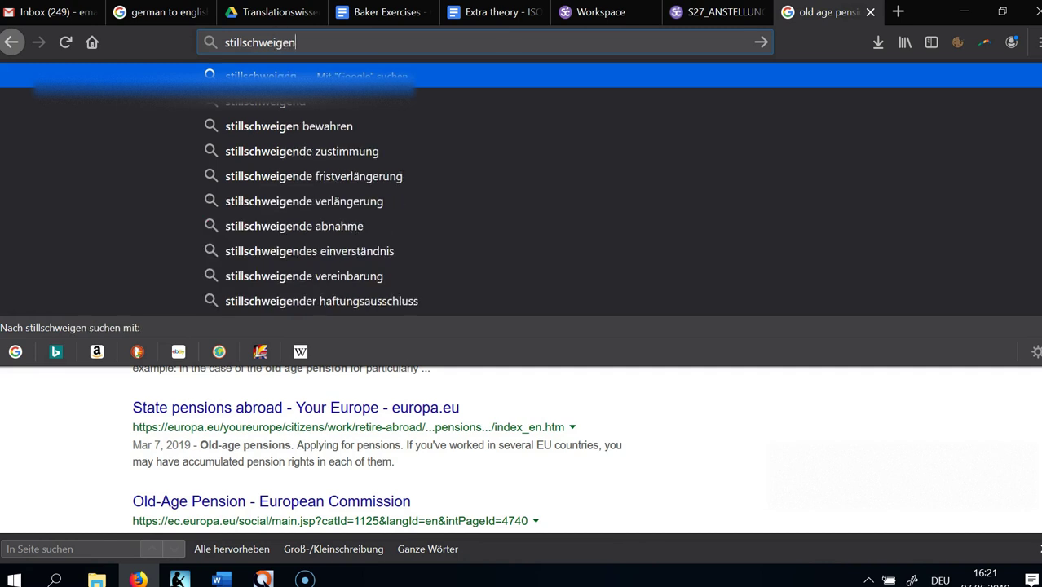
pyautogui.press('Return')
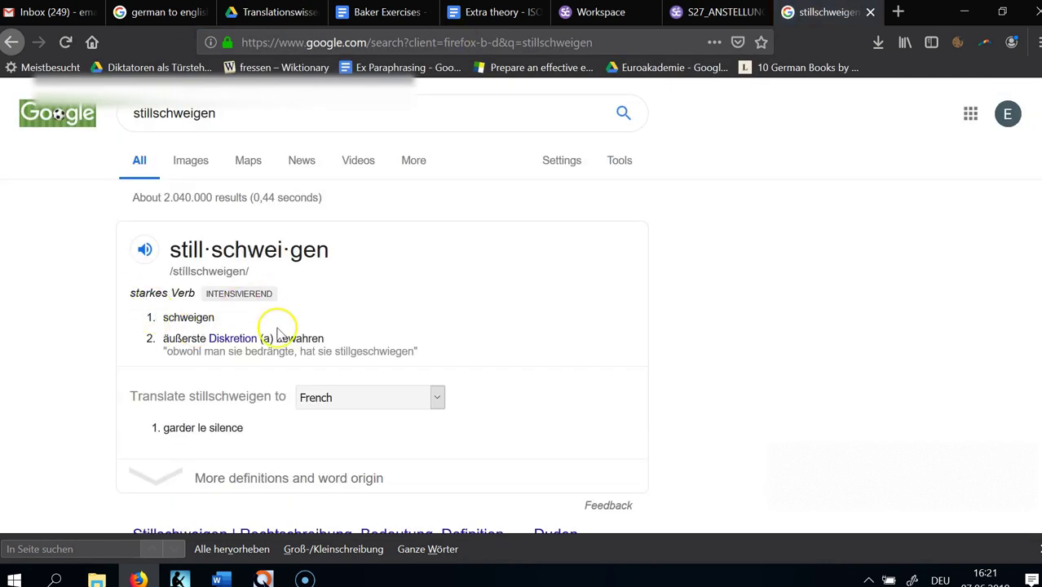
# Open the German Wiktionary entry for "stillschweigen" and examine its meanings and translations
pyautogui.scroll(-3, 278, 334)
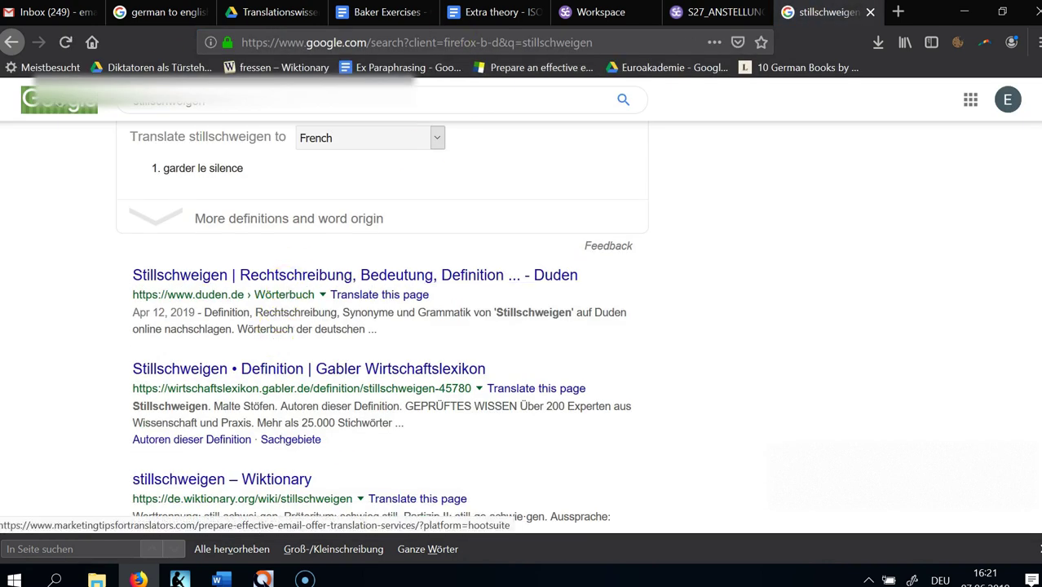
pyautogui.click(287, 479)
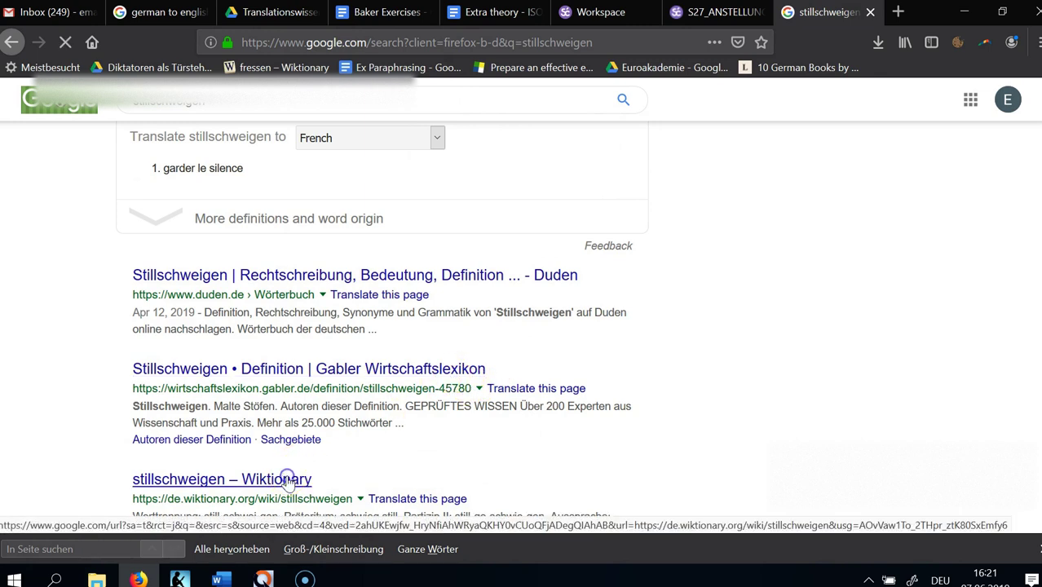
pyautogui.scroll(-2, 388, 295)
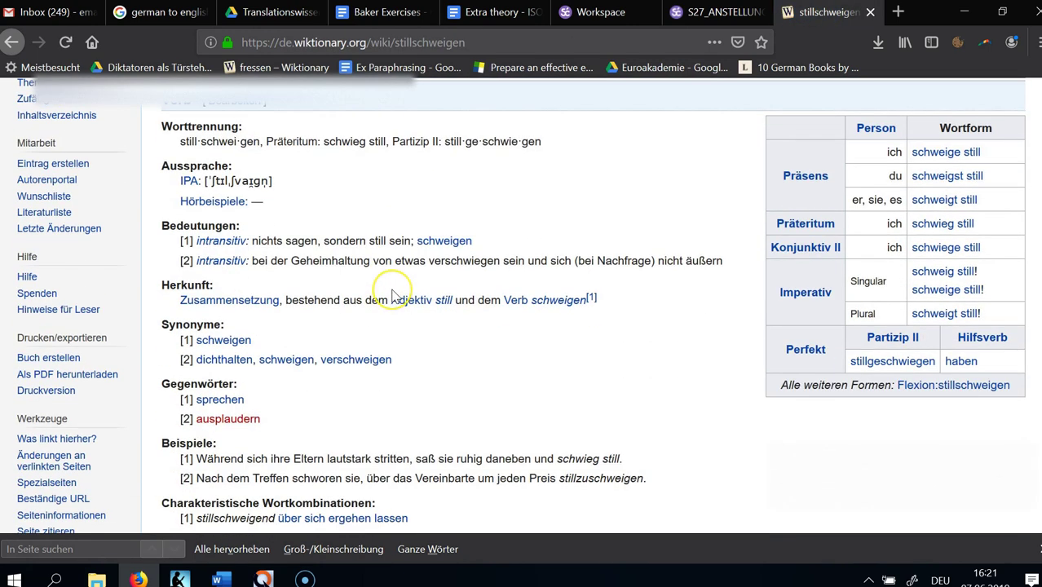
pyautogui.scroll(-3, 392, 296)
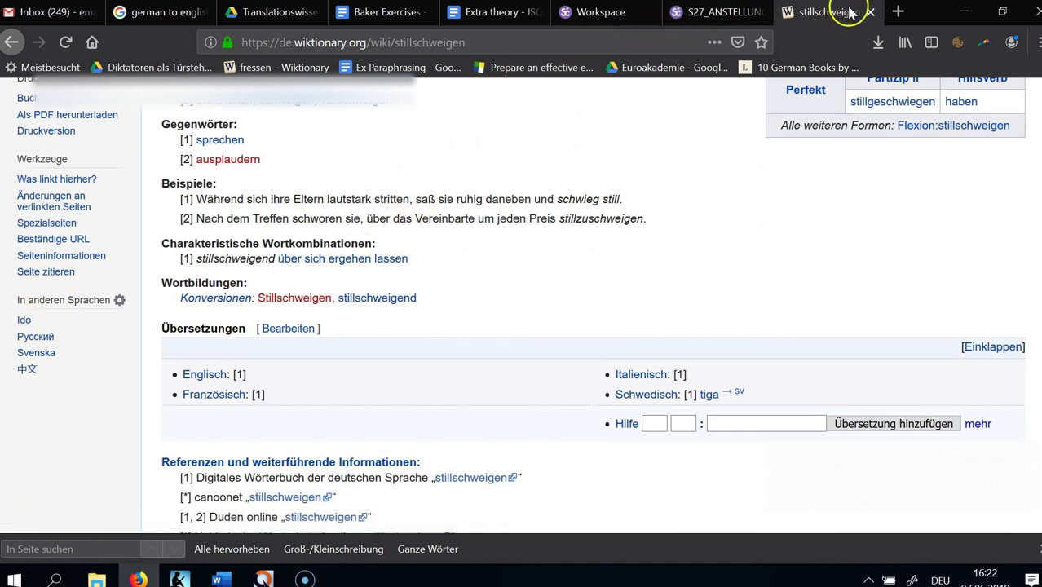
# Look up "stillschweigen" from German to English in the IATE terminology database at iate.europa.eu
pyautogui.click(897, 11)
pyautogui.write('iate.europa.eu/')
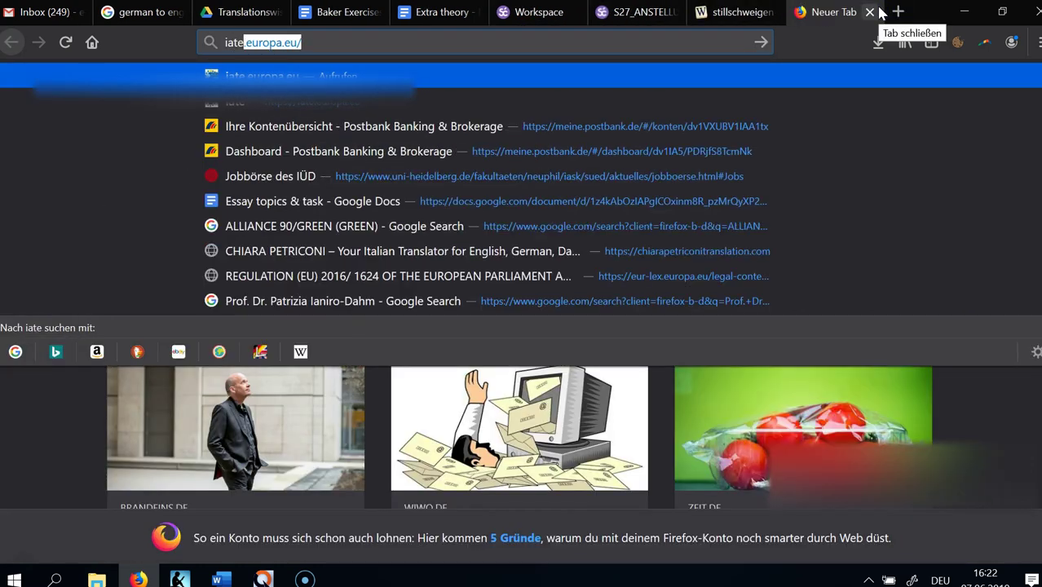
pyautogui.press('Return')
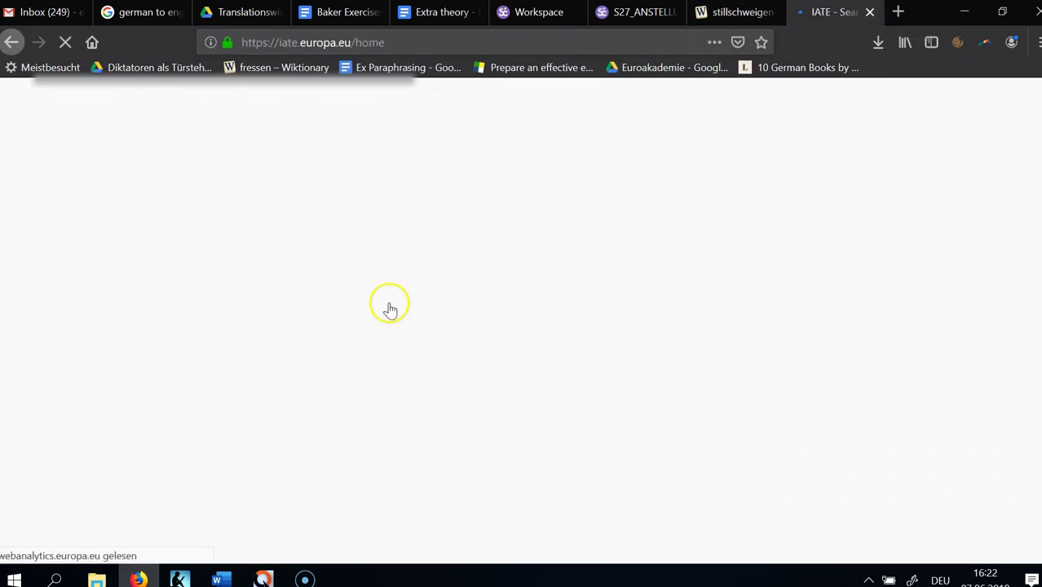
pyautogui.doubleClick(217, 225)
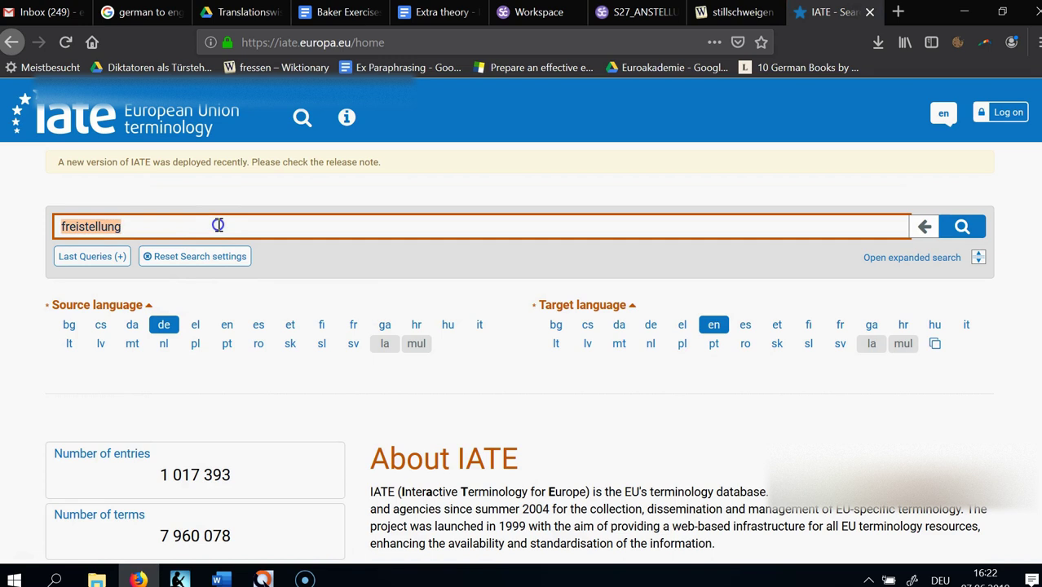
pyautogui.write('stillschweig')
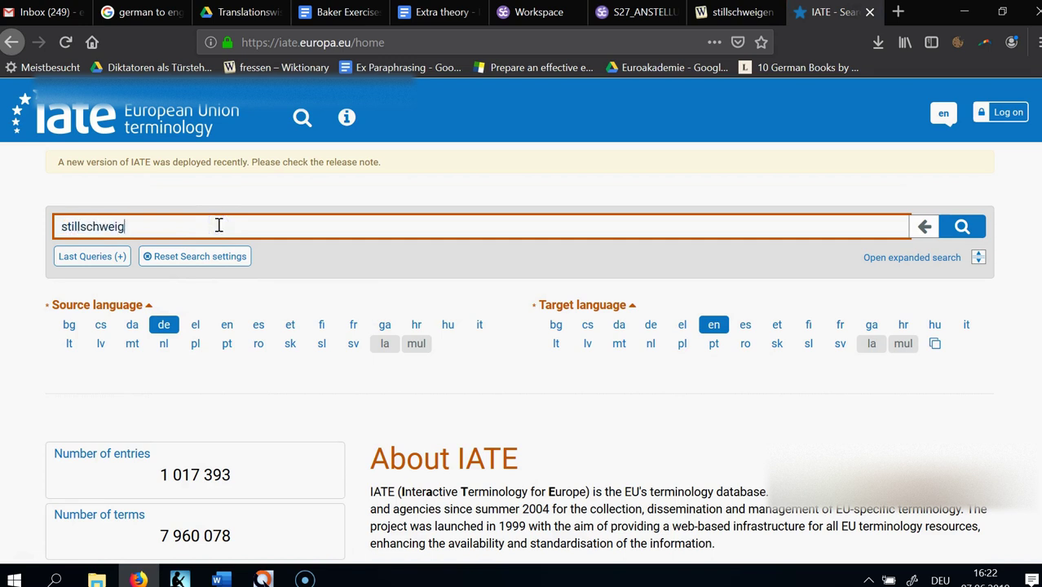
pyautogui.write('en')
pyautogui.press('Return')
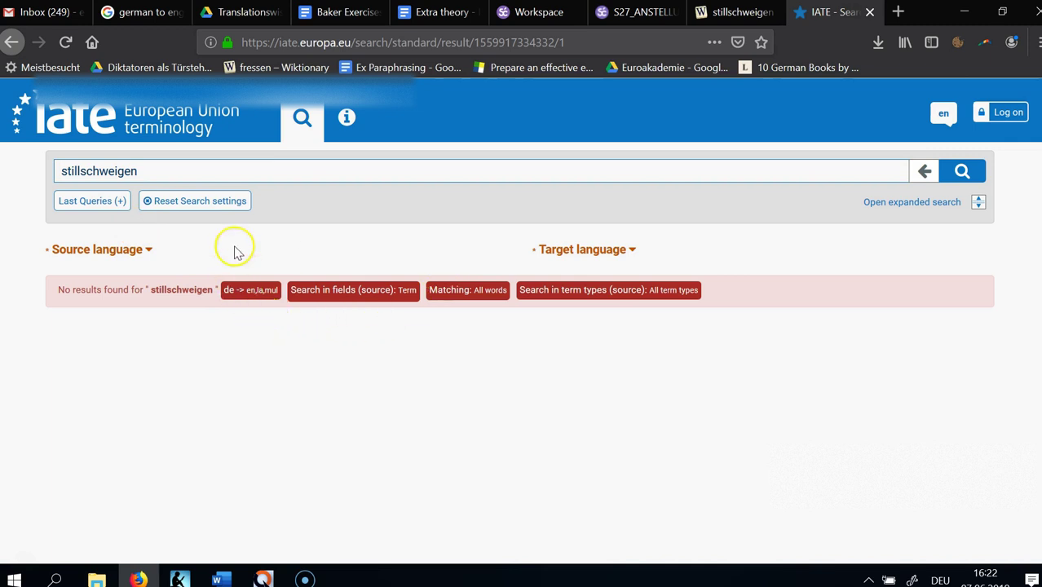
pyautogui.click(599, 35)
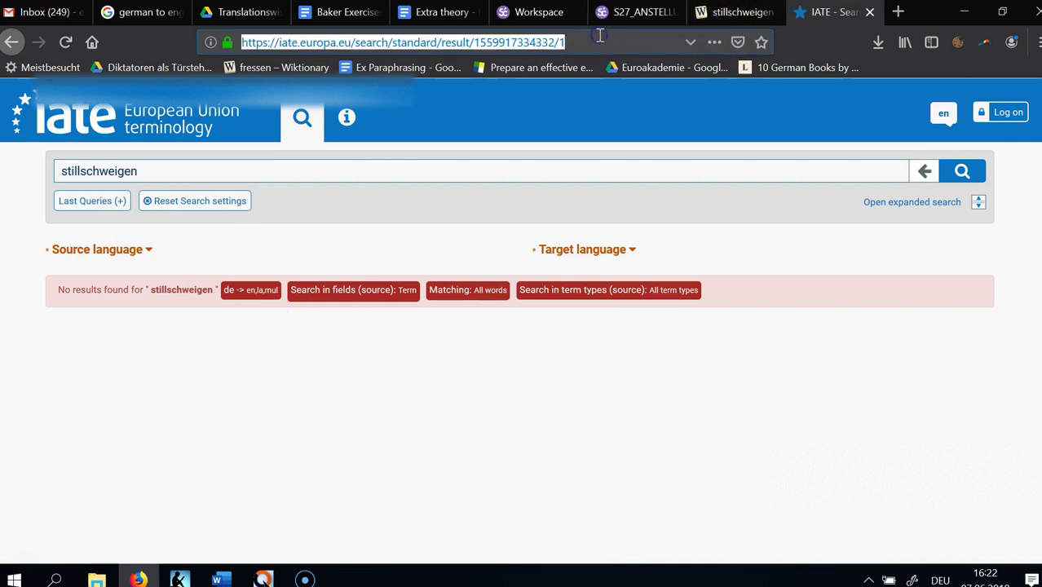
pyautogui.write('ling')
pyautogui.press('Return')
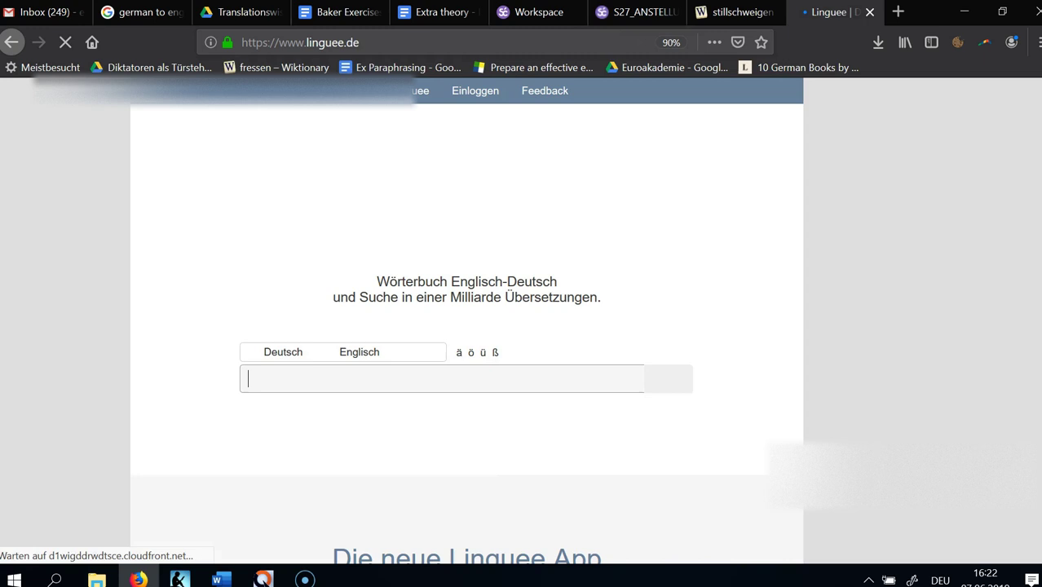
# Search Google for "must remain silent" and examine how the phrase is used in the results
pyautogui.hotkey('ctrl', 'l')
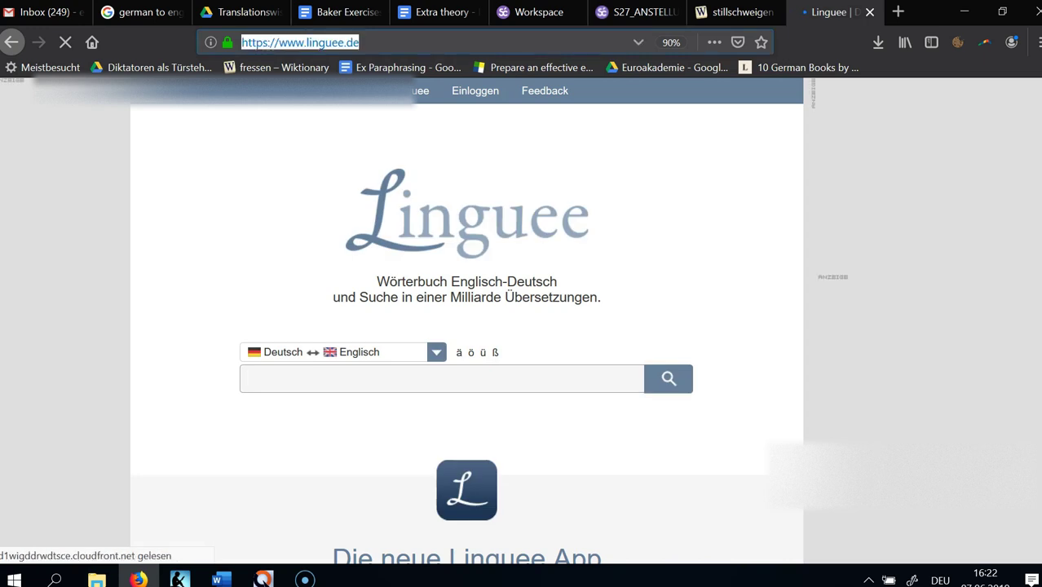
pyautogui.write('must remain si')
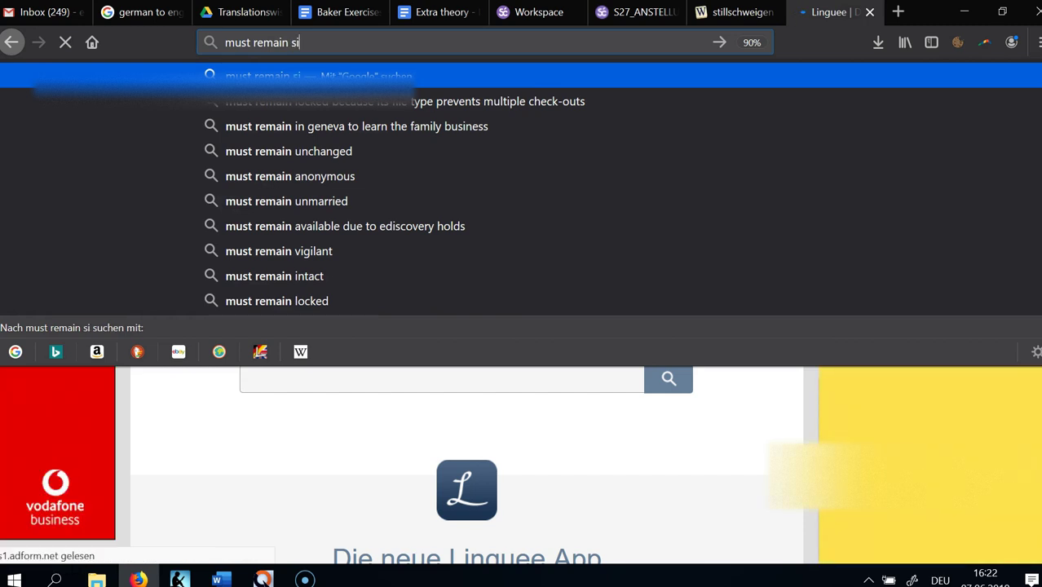
pyautogui.write('lent')
pyautogui.press('Return')
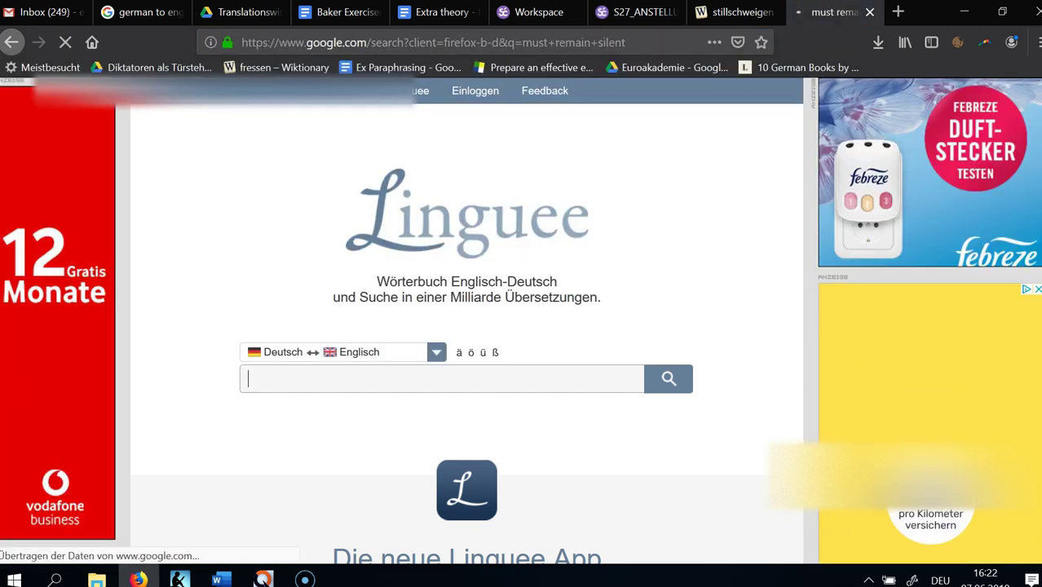
pyautogui.scroll(-3, 234, 239)
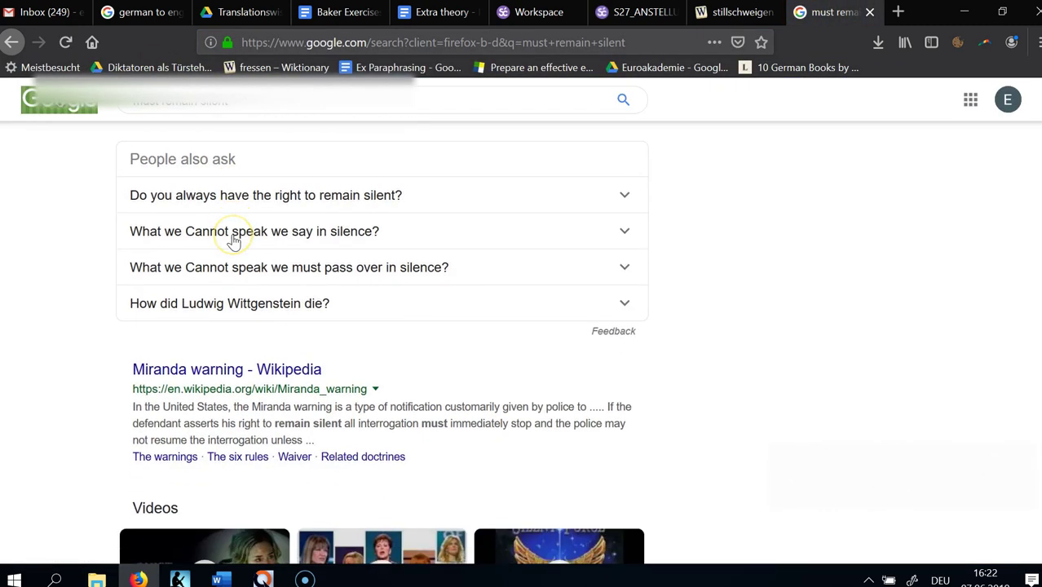
pyautogui.scroll(-3, 234, 239)
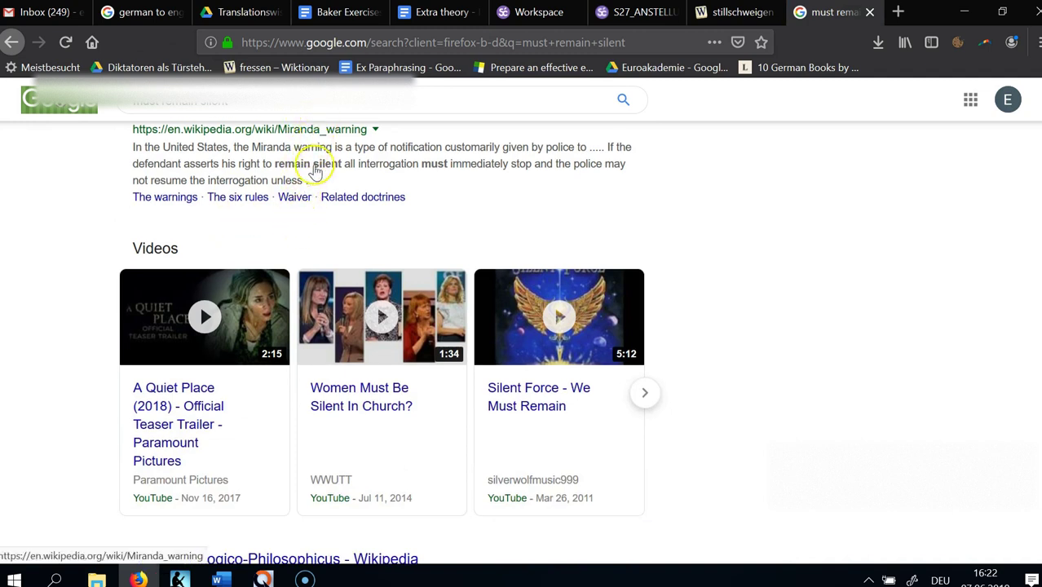
# Search Google for "maintain secrecy" and open the LEO dictionary and European Patent Office case law results in new tabs
pyautogui.moveTo(250, 169); pyautogui.dragTo(343, 165)
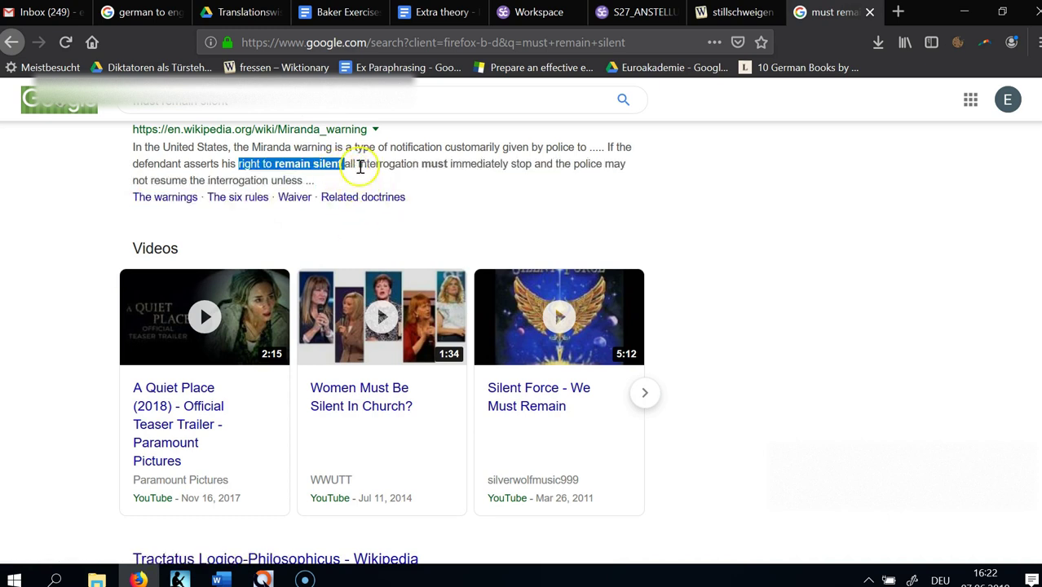
pyautogui.click(363, 100)
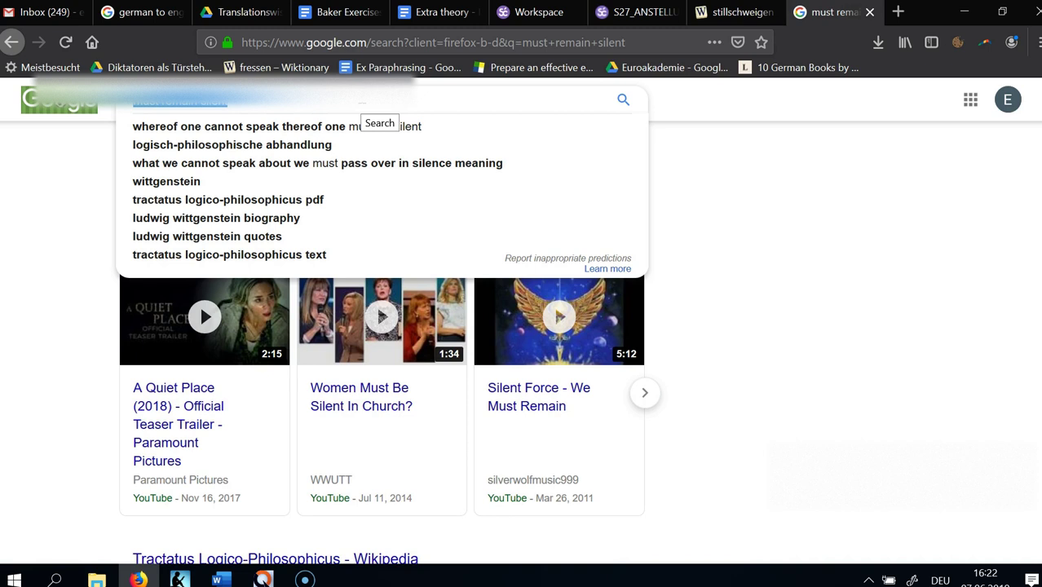
pyautogui.write('maintain secrecy')
pyautogui.press('Return')
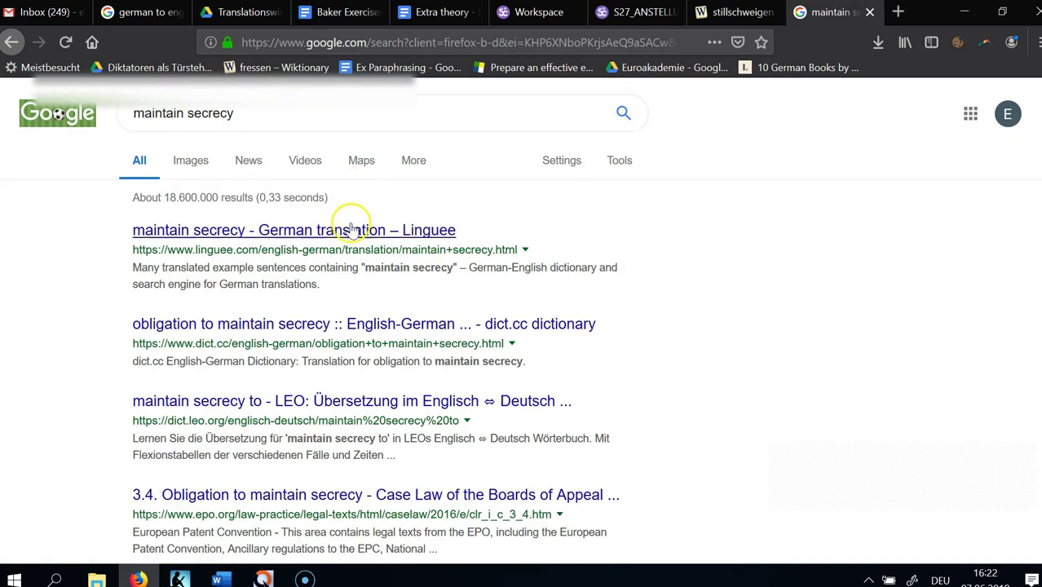
pyautogui.scroll(-3, 318, 334)
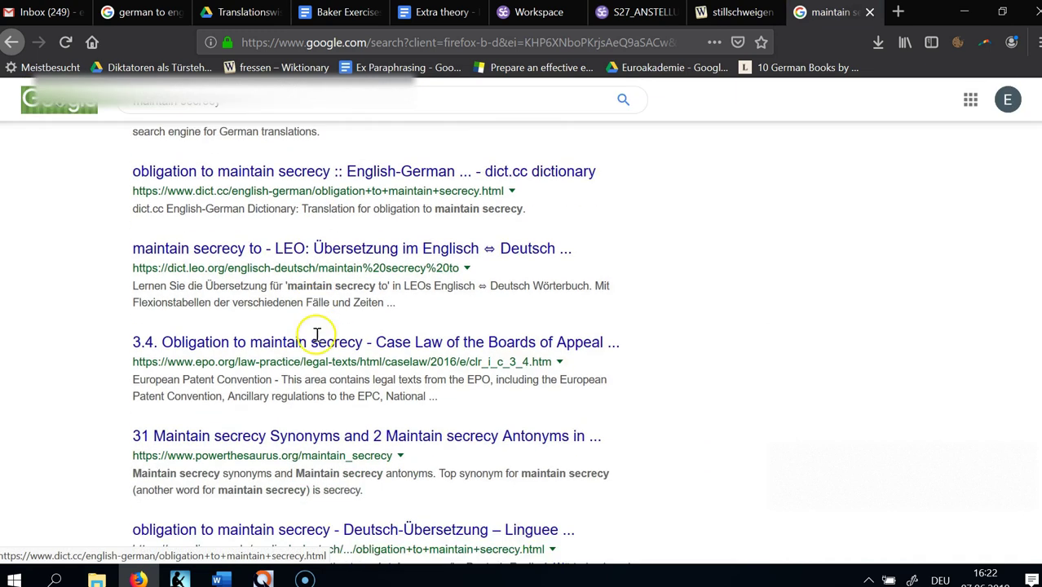
pyautogui.middleClick(312, 237)
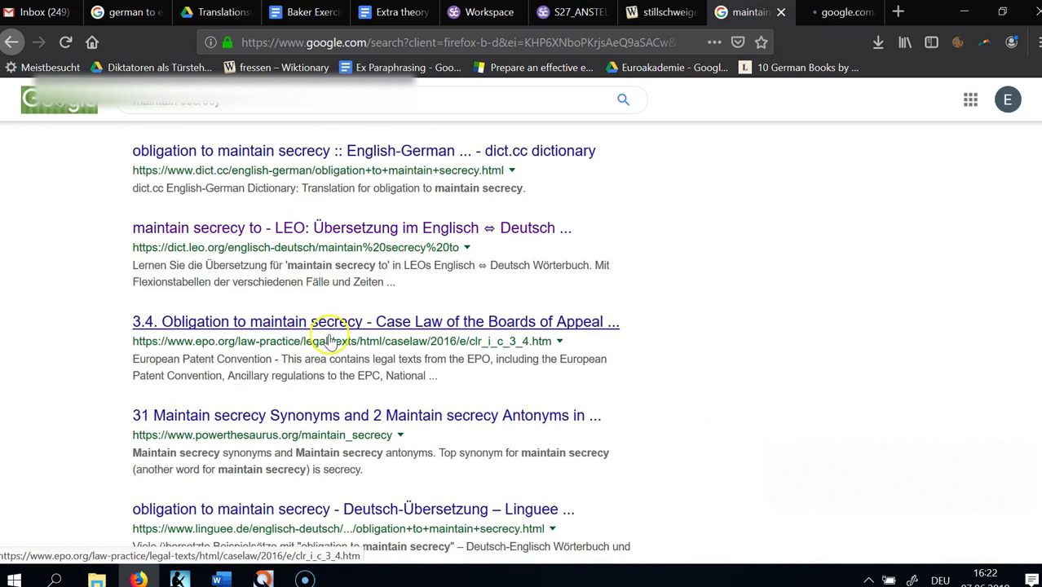
pyautogui.middleClick(328, 327)
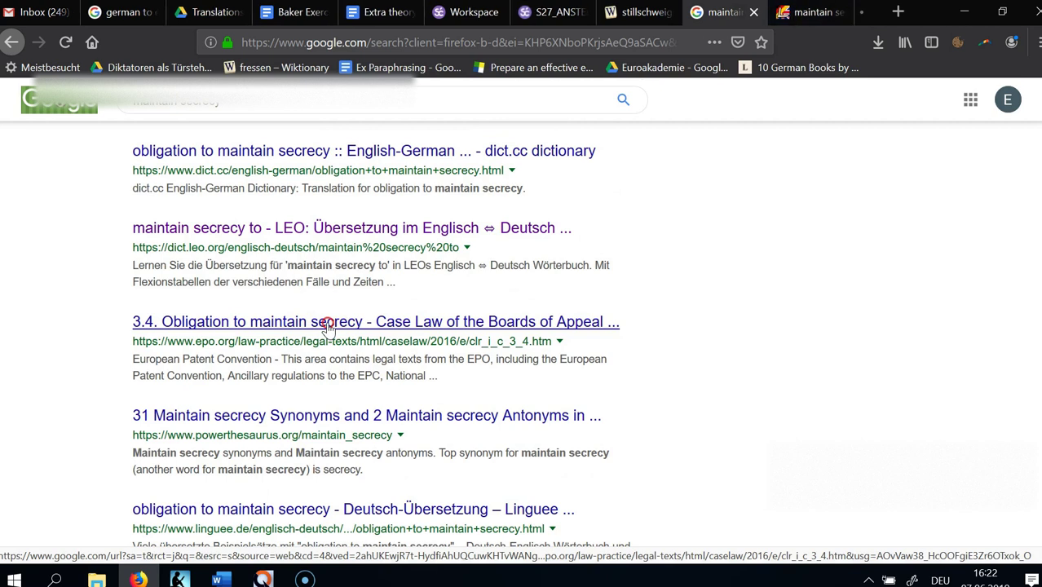
# Search the European Patent Office case law page for "maintain sec" and examine the section "Obligation to maintain secrecy"
pyautogui.click(856, 21)
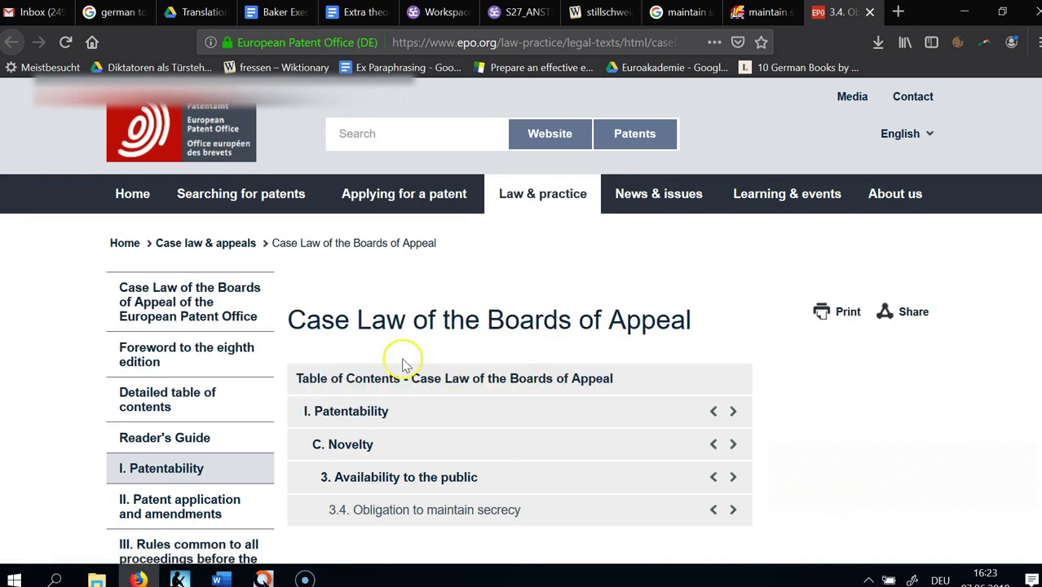
pyautogui.scroll(-7, 442, 428)
pyautogui.scroll(3, 442, 424)
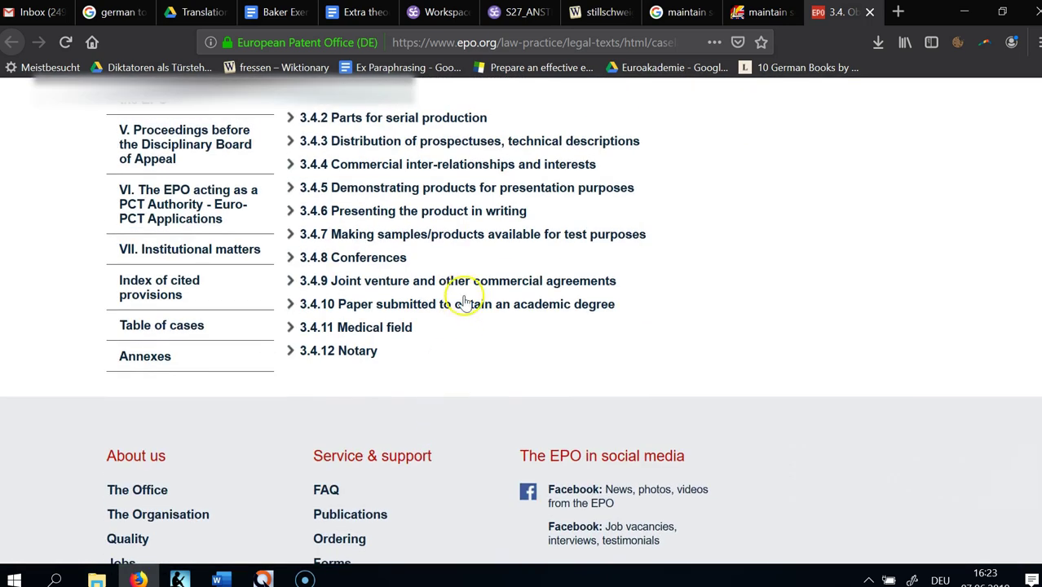
pyautogui.hotkey('ctrl', 'f')
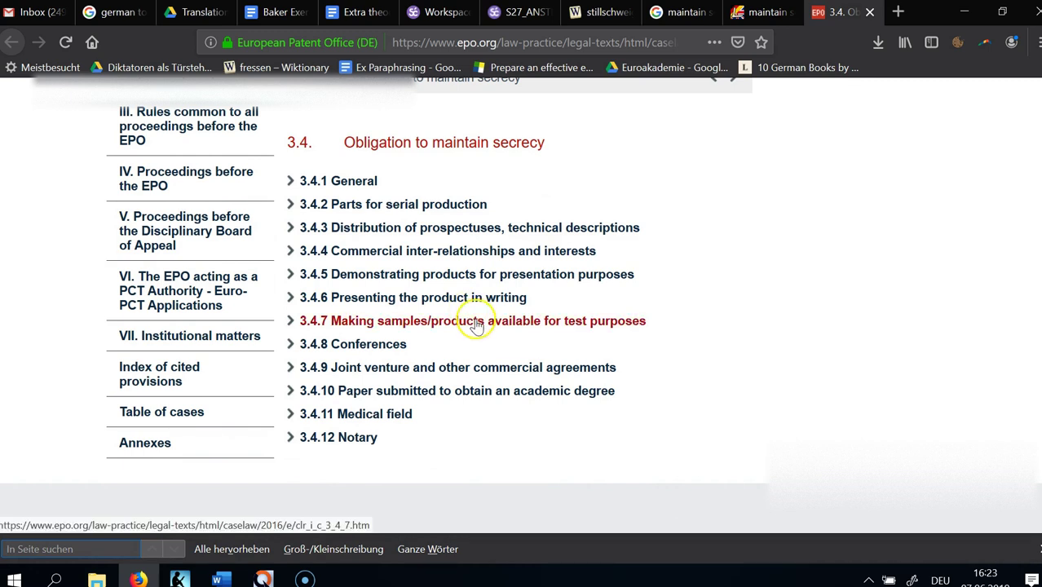
pyautogui.write('maintain sec')
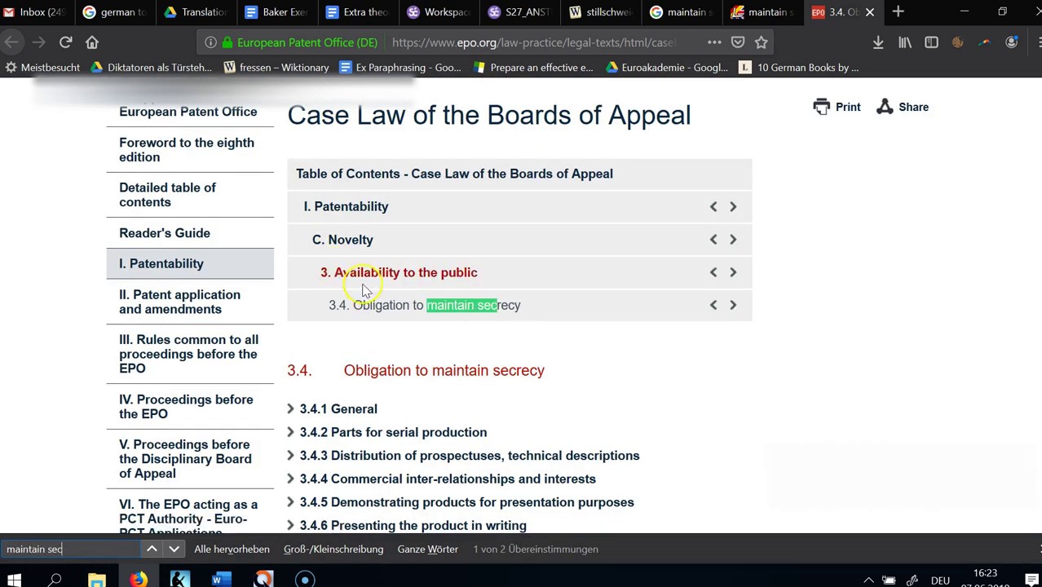
pyautogui.click(404, 310)
pyautogui.click(419, 365)
pyautogui.scroll(-4, 419, 367)
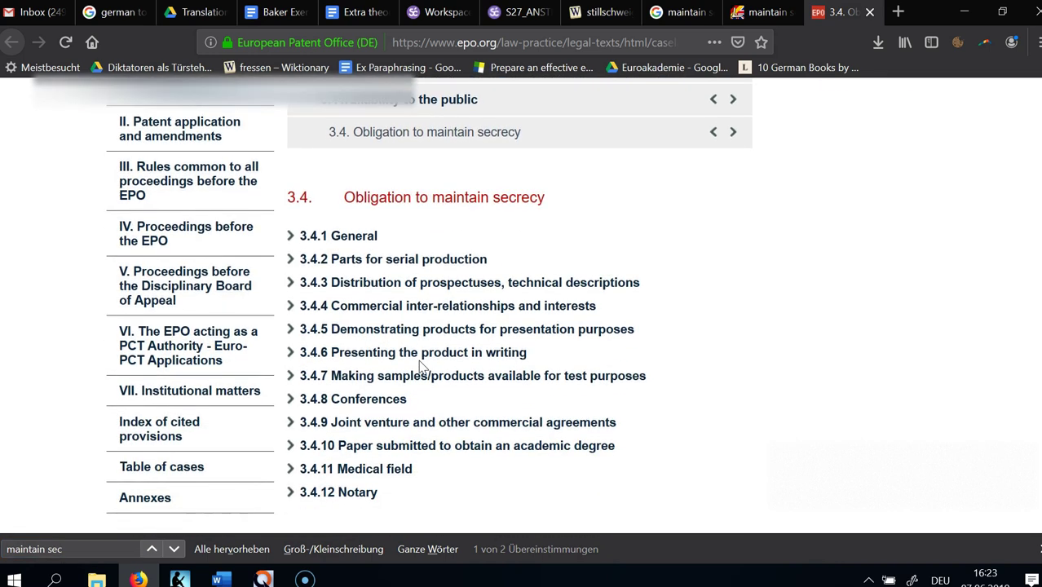
# Open subsection 3.4.1 General to read how "obligation to maintain secrecy" is used, and return to the section overview
pyautogui.click(340, 238)
pyautogui.scroll(-10, 342, 256)
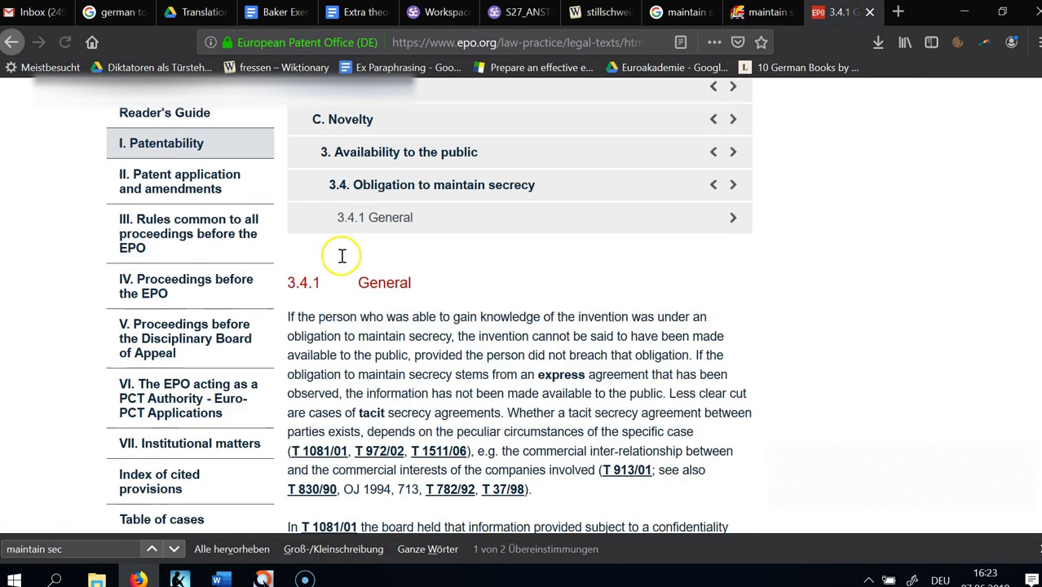
pyautogui.hotkey('alt', 'Left')
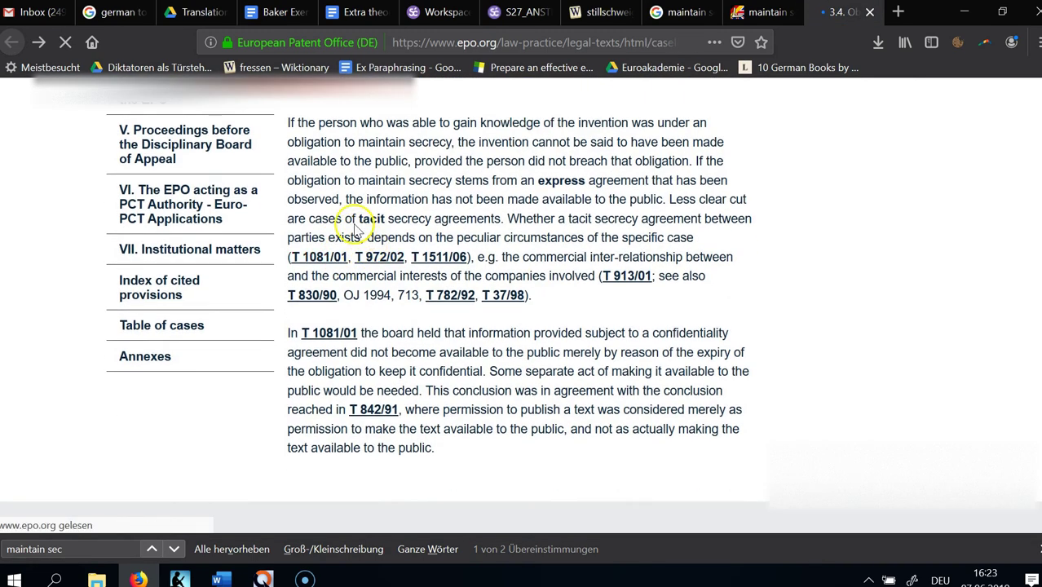
pyautogui.scroll(-4, 431, 371)
pyautogui.scroll(3, 430, 379)
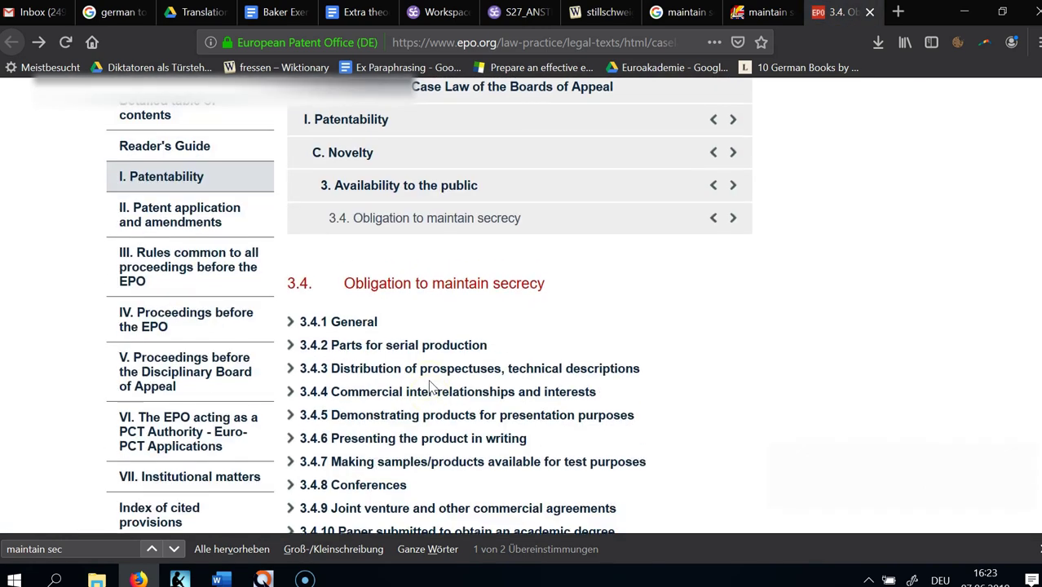
# Switch the European Patent Office page to German and examine the German heading of section 3.4
pyautogui.scroll(2, 417, 314)
pyautogui.scroll(2, 417, 313)
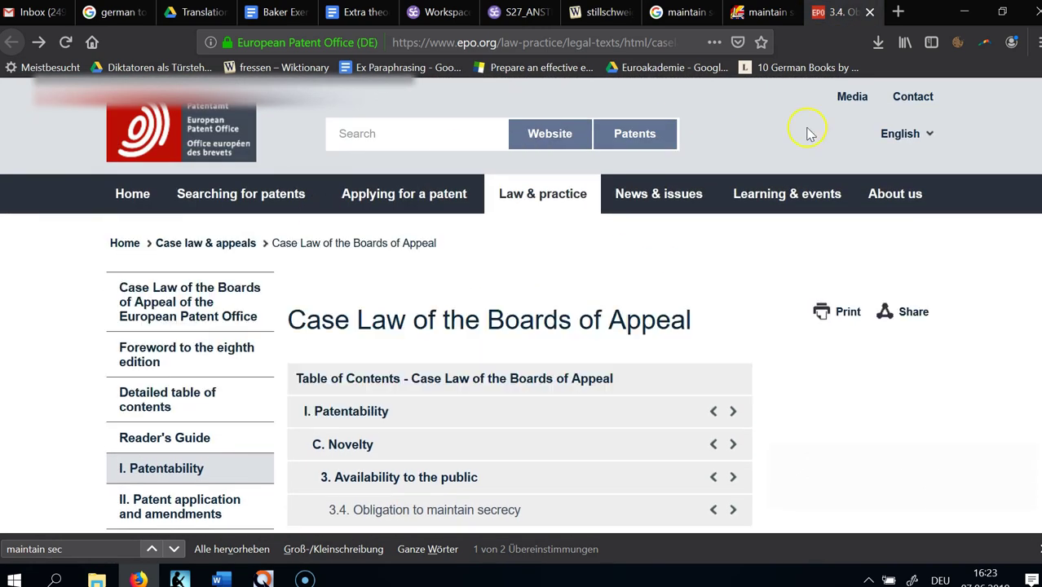
pyautogui.click(931, 136)
pyautogui.click(901, 161)
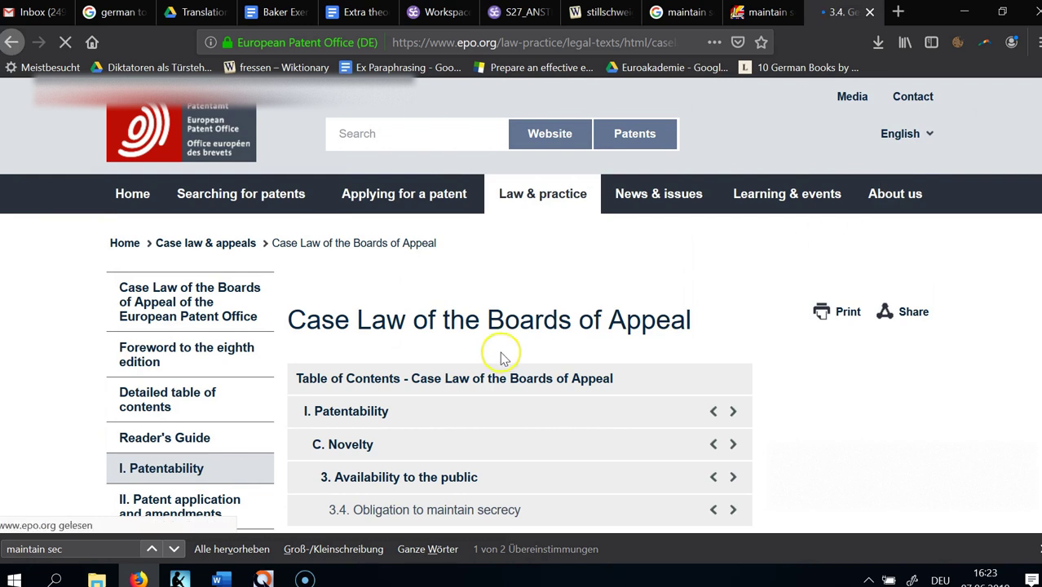
pyautogui.scroll(-5, 501, 352)
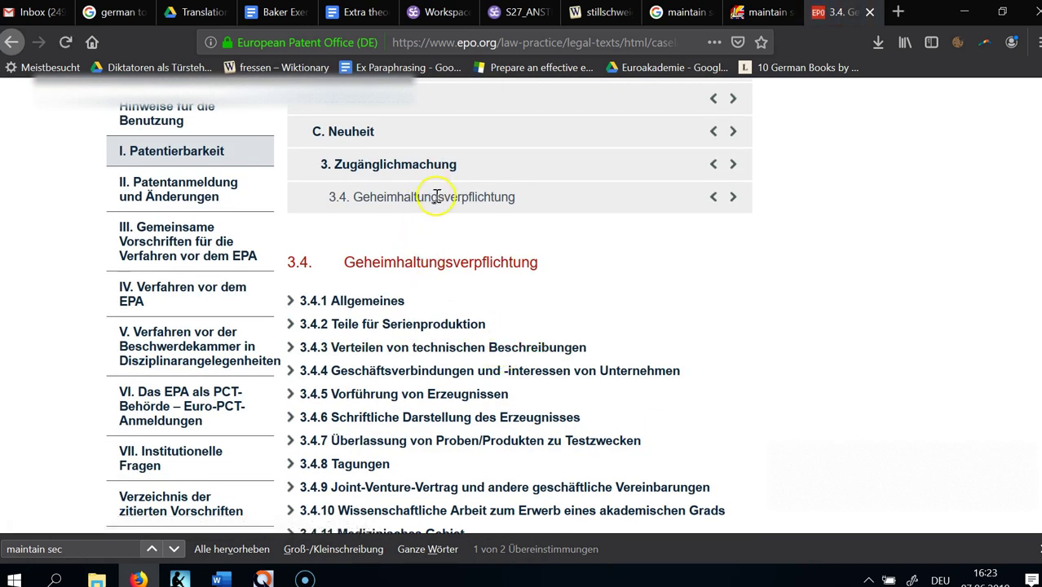
# Check the LEO results for "maintain secrecy to" and return to Smartcat to reread segment 19
pyautogui.click(768, 12)
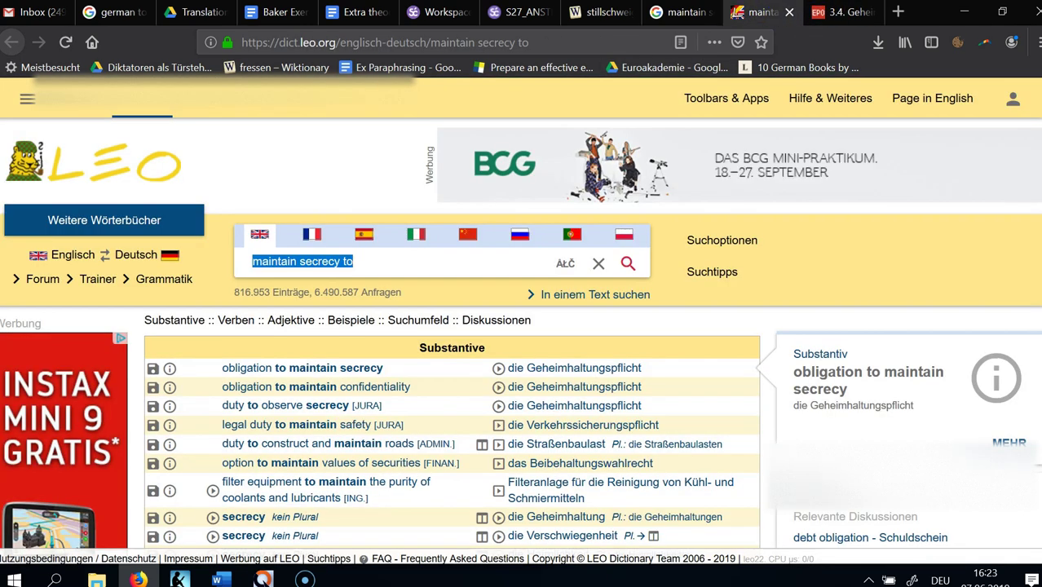
pyautogui.click(676, 11)
pyautogui.click(603, 12)
pyautogui.click(528, 11)
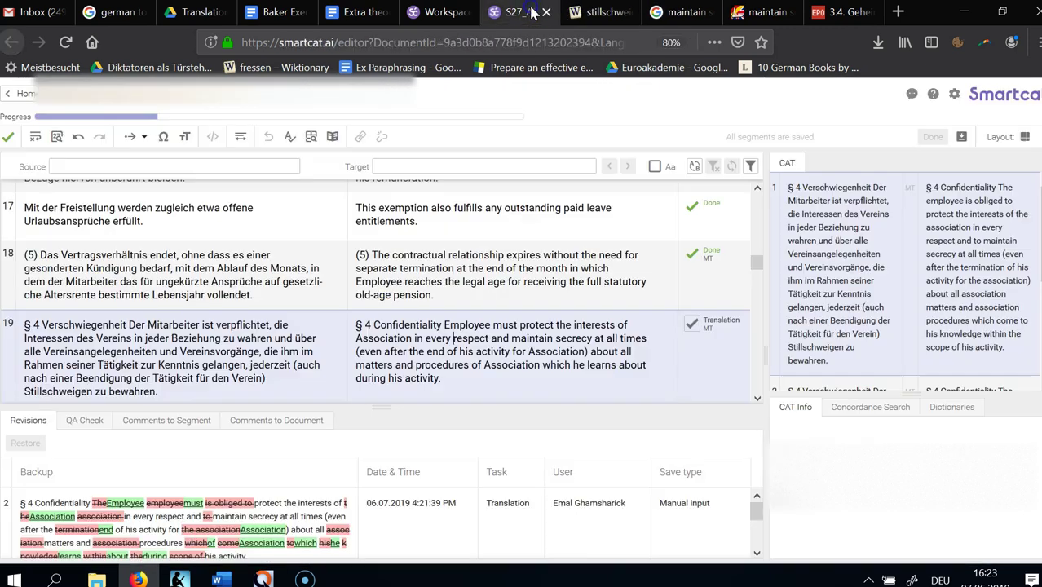
# Search Google for "stillschweigen bgb" in the tab holding the European Patent Office page
pyautogui.click(848, 11)
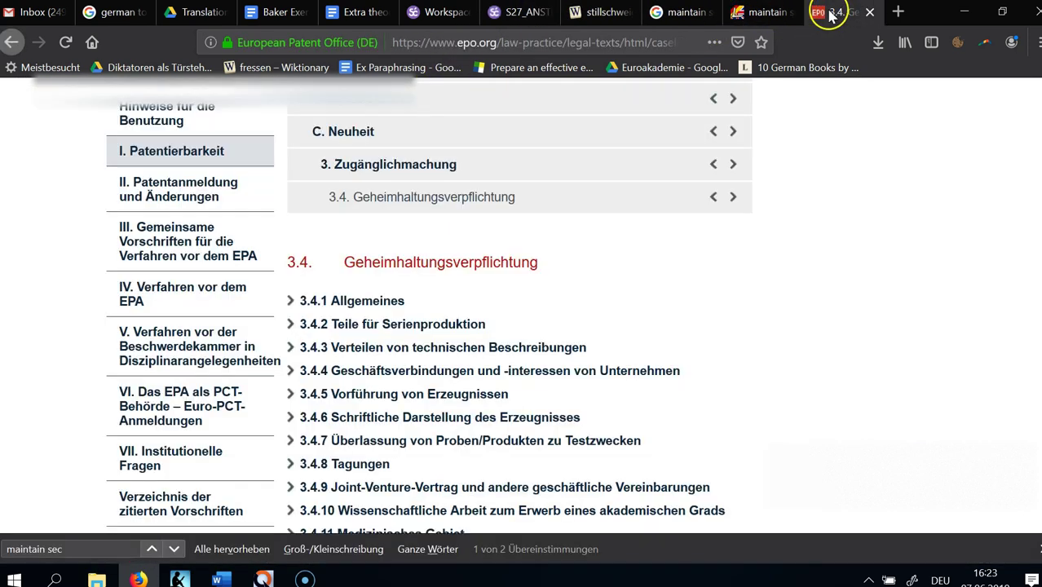
pyautogui.click(608, 34)
pyautogui.write('still')
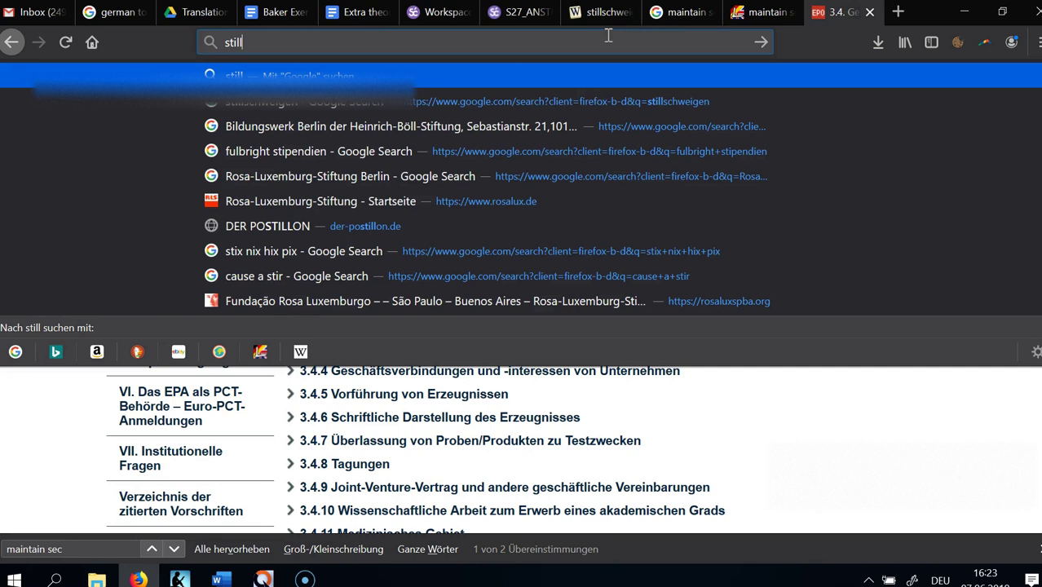
pyautogui.write('schweigen bd')
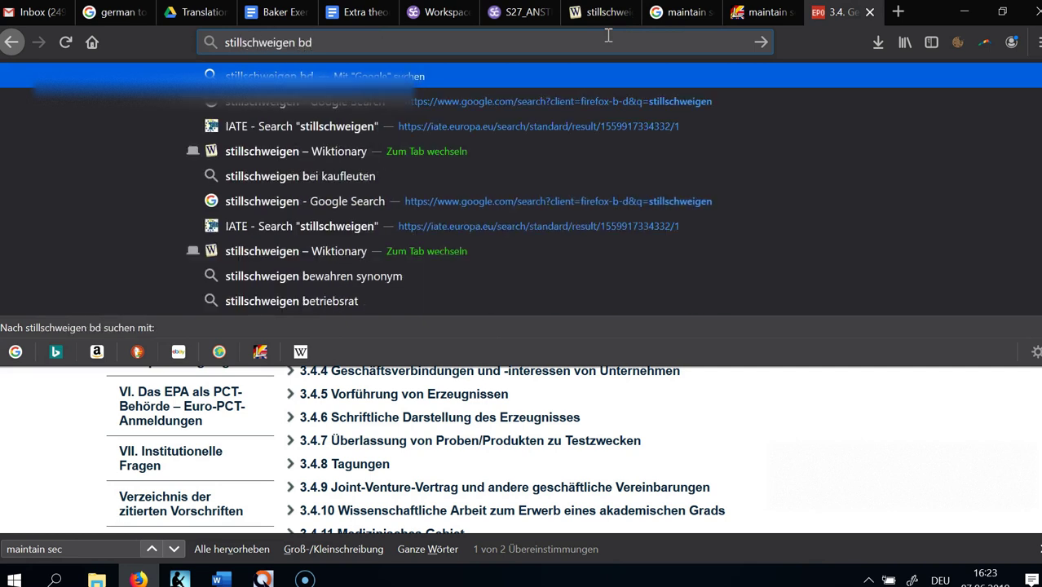
pyautogui.press('BackSpace')
pyautogui.write('gb')
pyautogui.press('Return')
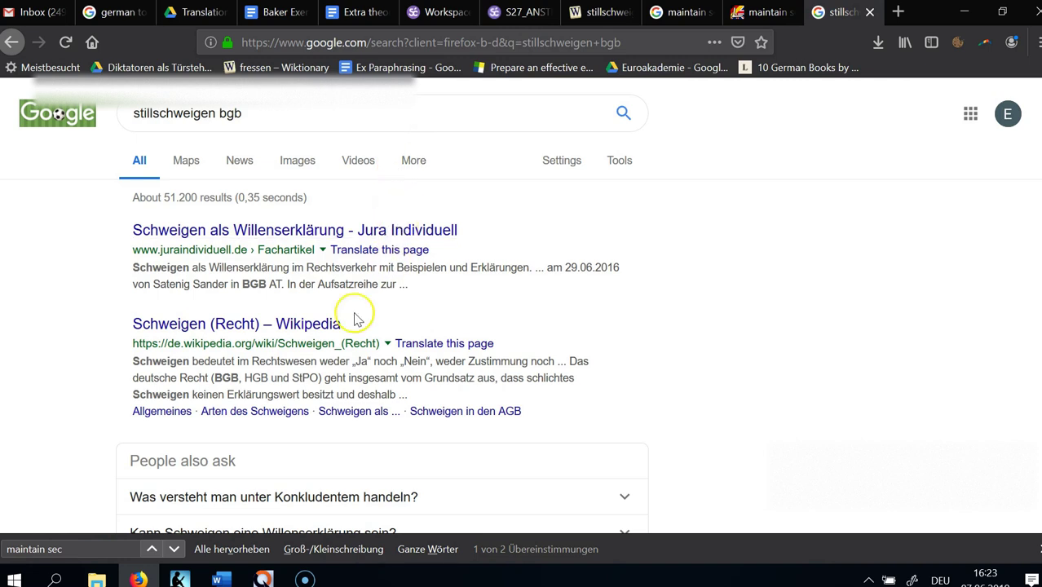
# Open the German Wikipedia article "Schweigen (Recht)" and examine its sections on the legal meanings of silence
pyautogui.click(266, 326)
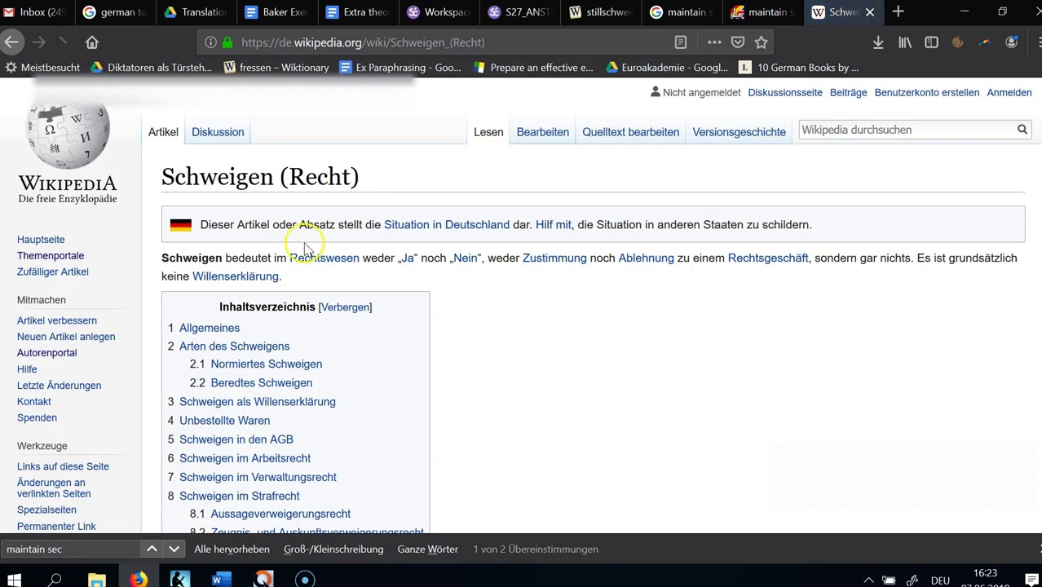
pyautogui.moveTo(495, 279); pyautogui.dragTo(522, 233)
pyautogui.click(538, 280)
pyautogui.scroll(-5, 537, 285)
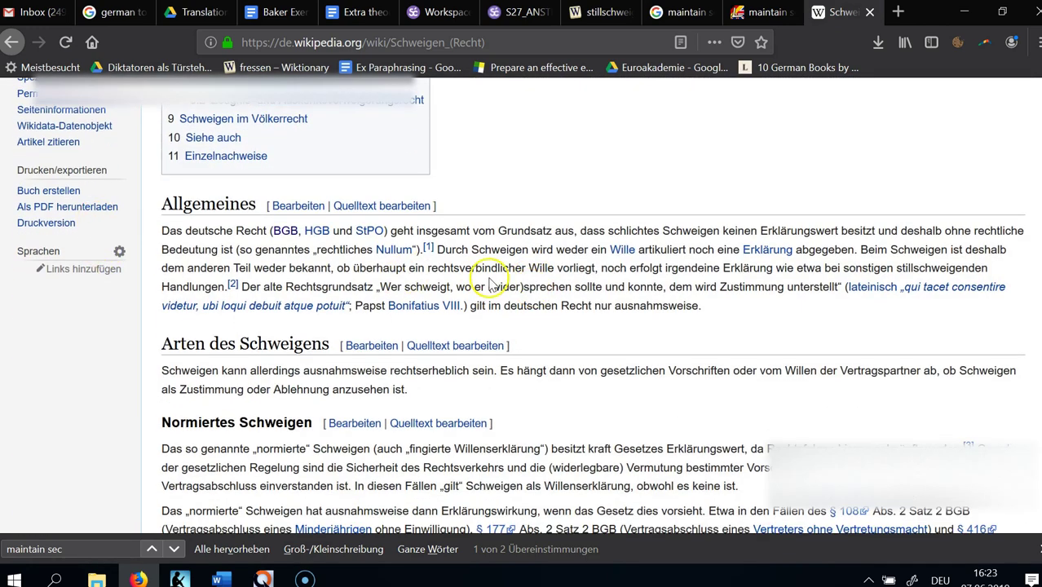
pyautogui.scroll(-8, 652, 286)
pyautogui.scroll(5, 652, 297)
pyautogui.scroll(-12, 651, 303)
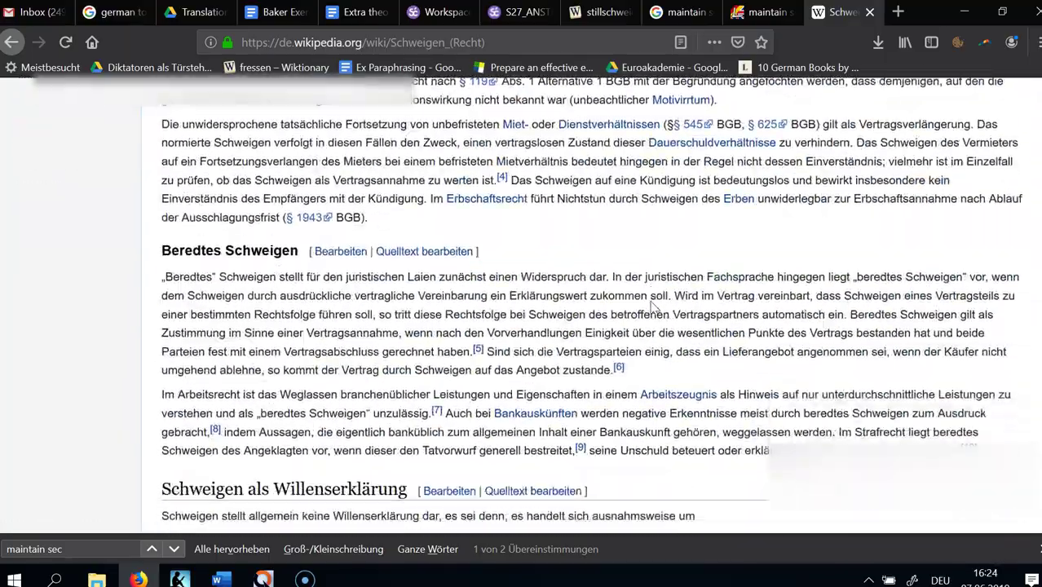
pyautogui.scroll(4, 650, 308)
pyautogui.scroll(1, 650, 309)
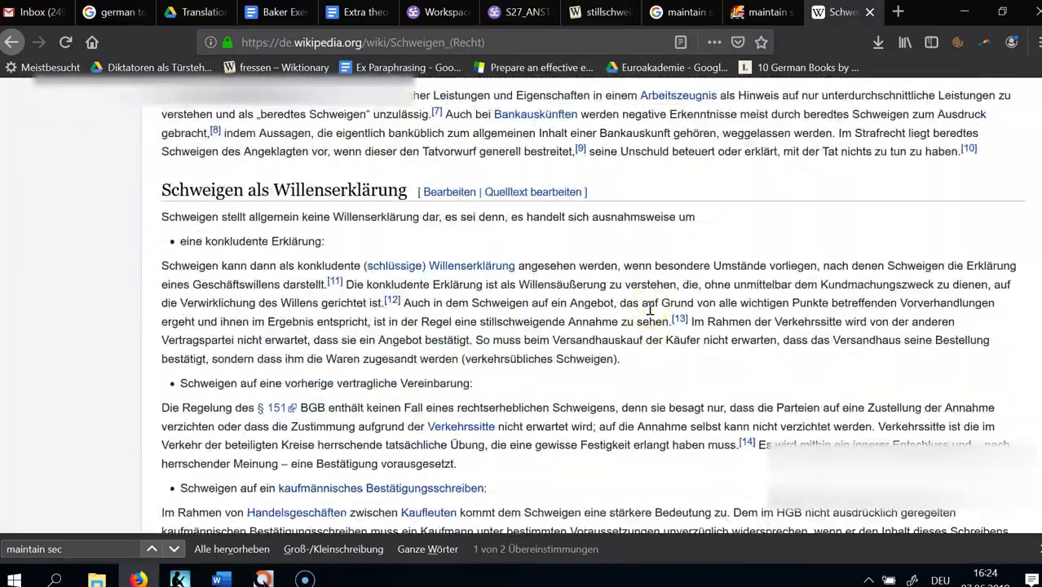
pyautogui.scroll(-15, 650, 309)
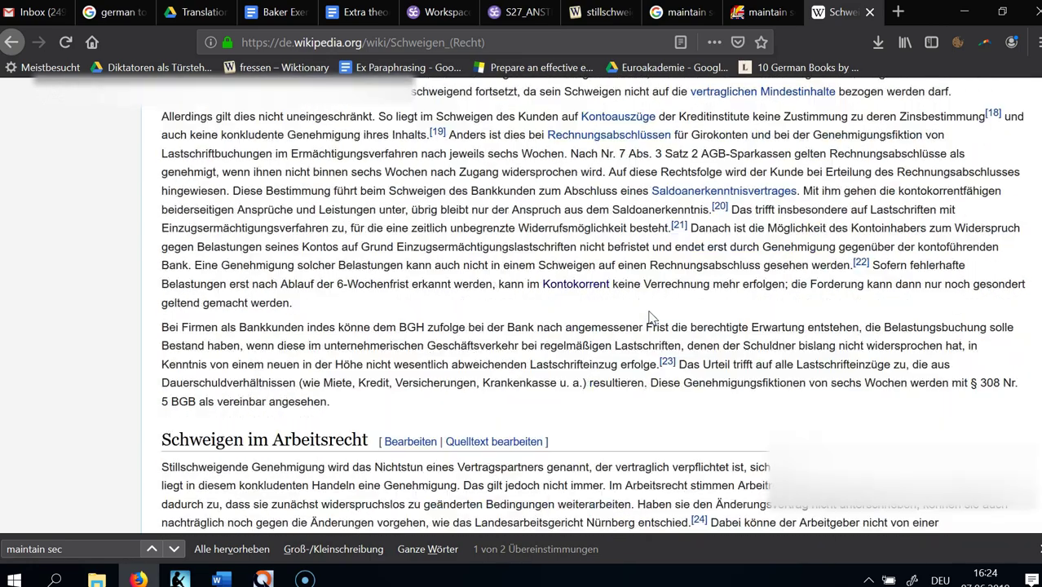
pyautogui.scroll(6, 650, 316)
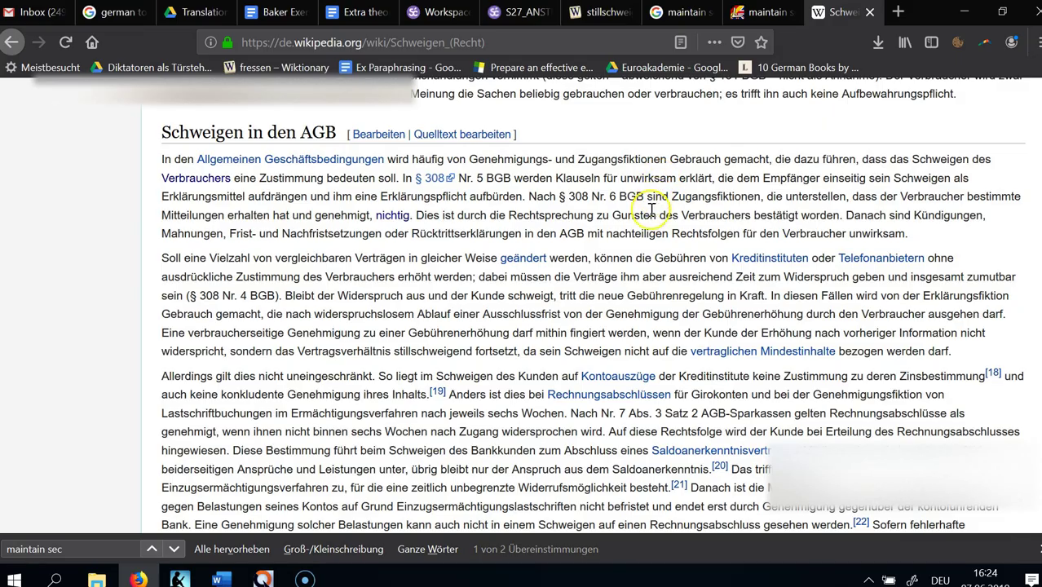
pyautogui.scroll(-18, 399, 226)
pyautogui.scroll(-12, 399, 226)
pyautogui.scroll(5, 412, 277)
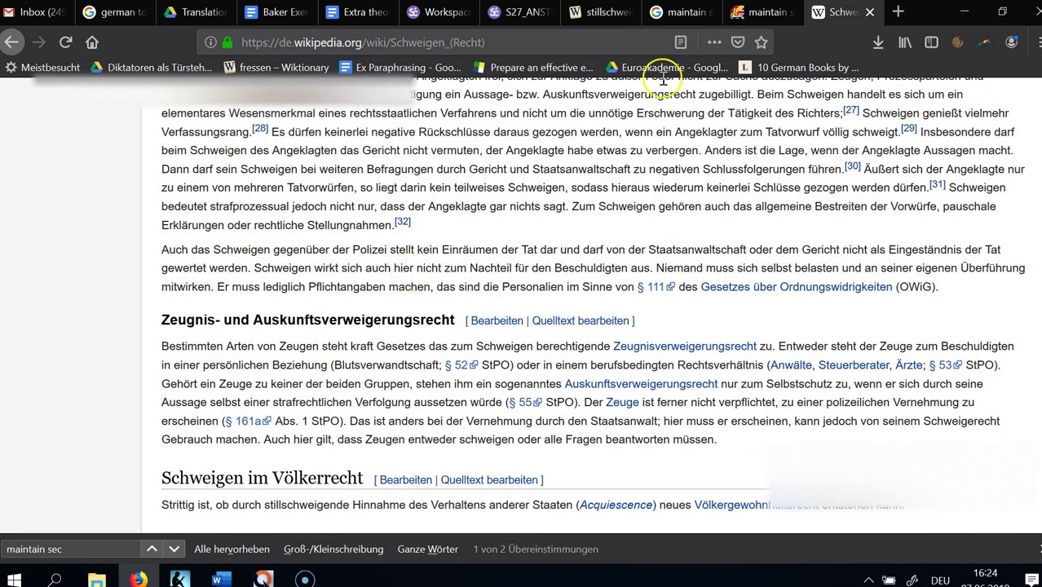
# Return to the LEO results for "maintain secrecy to" and examine the German noun and verb equivalents
pyautogui.click(742, 15)
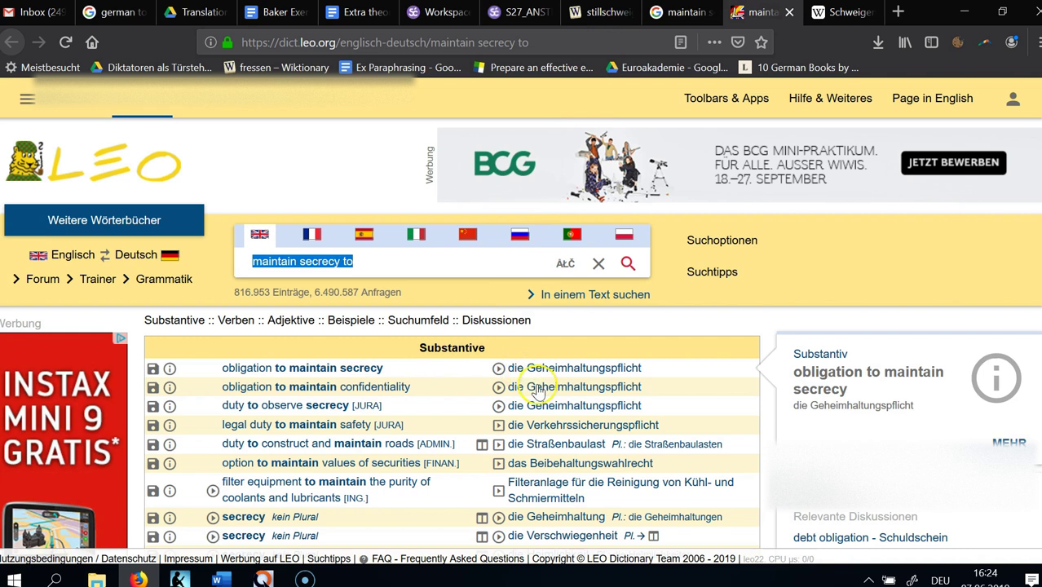
pyautogui.scroll(-3, 537, 392)
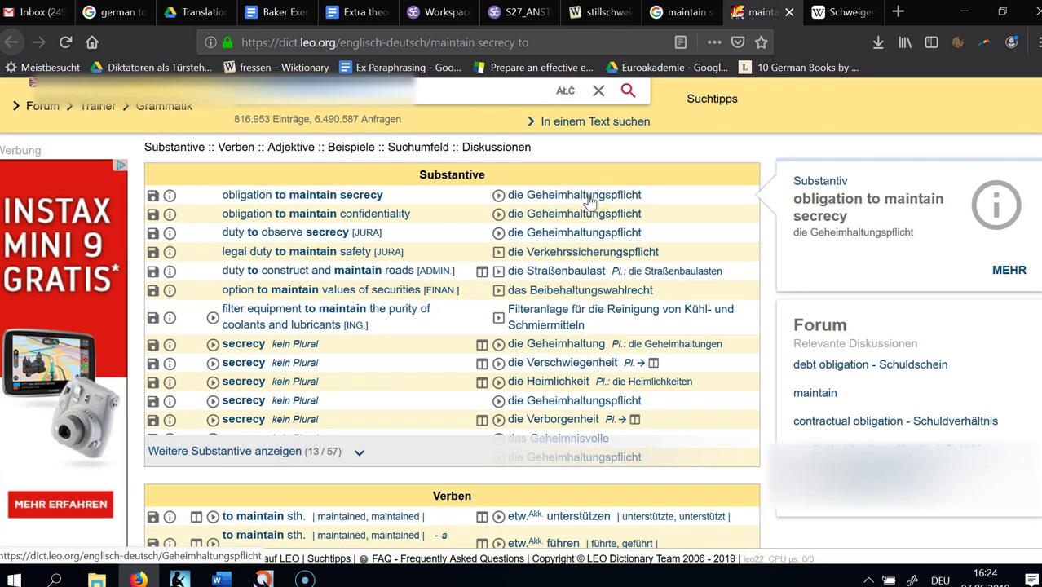
pyautogui.scroll(-5, 591, 200)
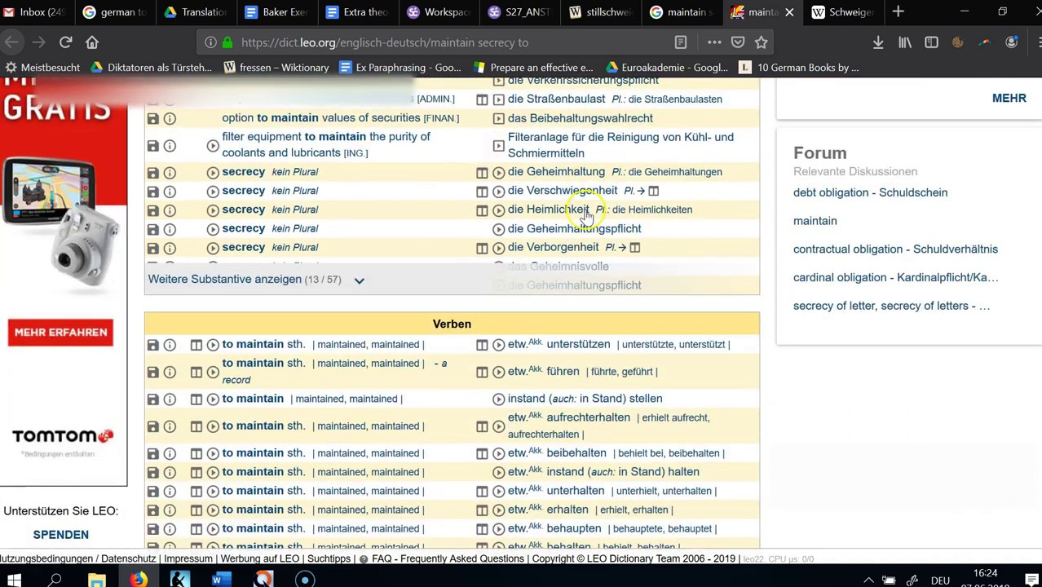
pyautogui.scroll(8, 489, 244)
# Look up "stillschweigen" in the LEO dictionary and examine its English noun, adverb and verb equivalents
pyautogui.click(372, 259)
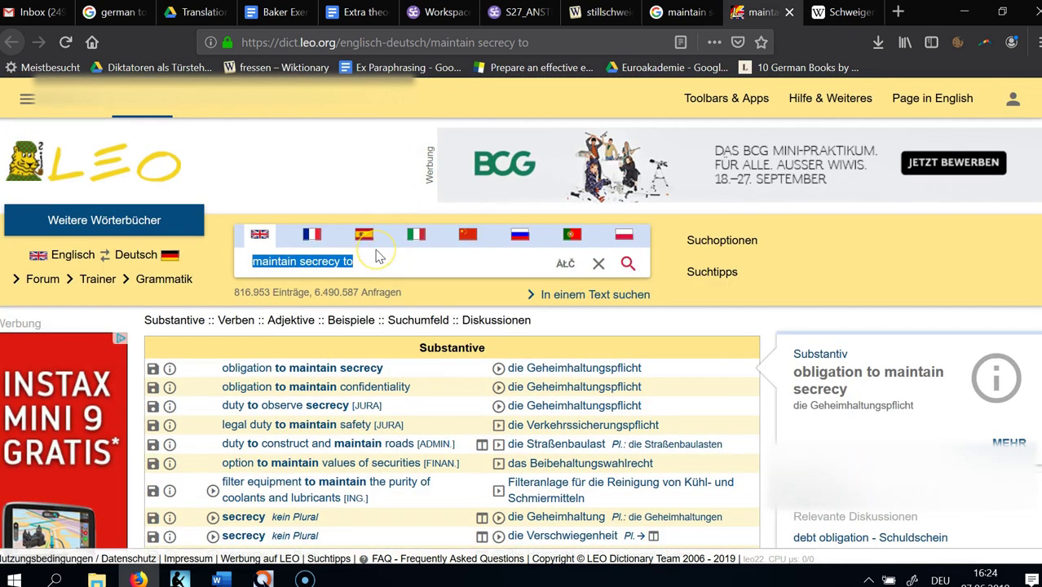
pyautogui.write('stillschweigen')
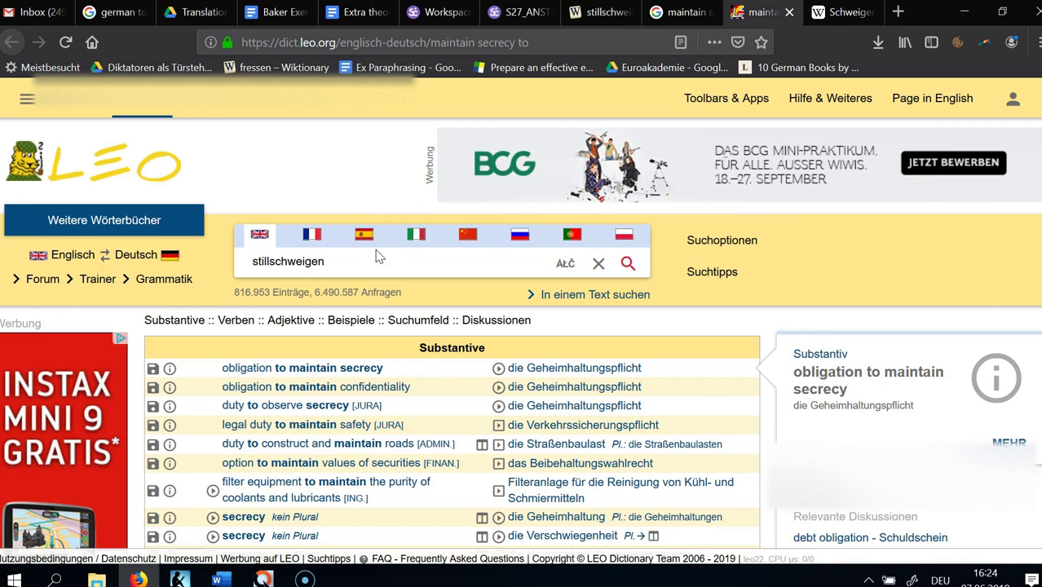
pyautogui.press('Return')
pyautogui.scroll(-3, 286, 287)
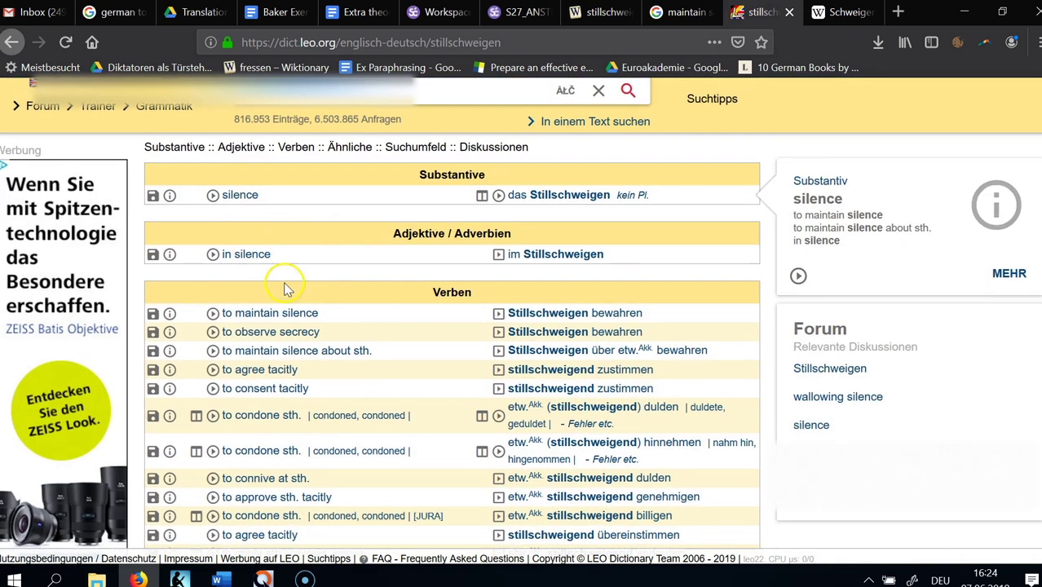
pyautogui.scroll(-2, 407, 326)
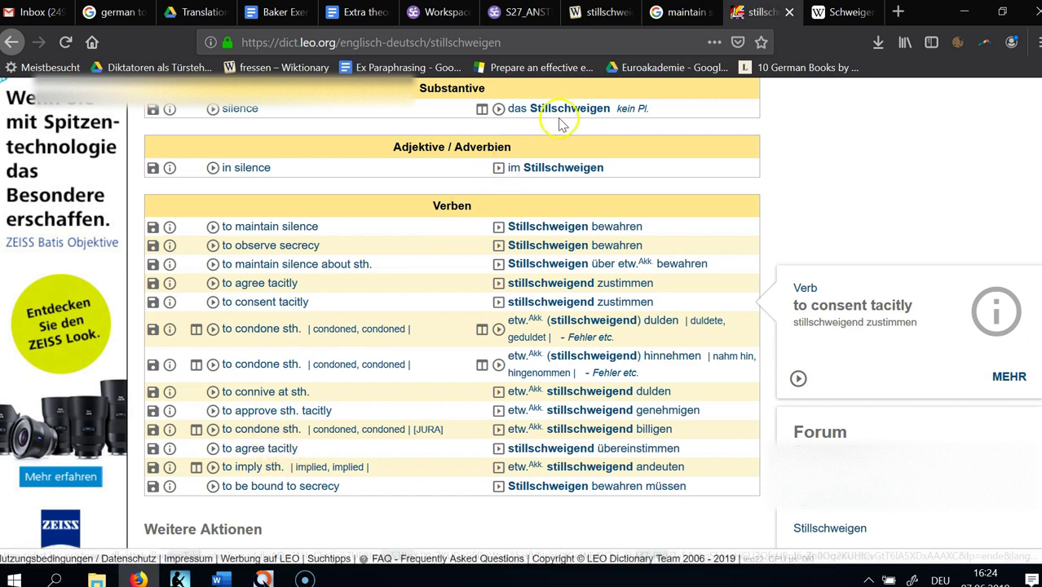
# Glance at segment 19 in Smartcat, search Google for "secrecy obligation" in place of the Wikipedia article, and examine the results
pyautogui.click(516, 22)
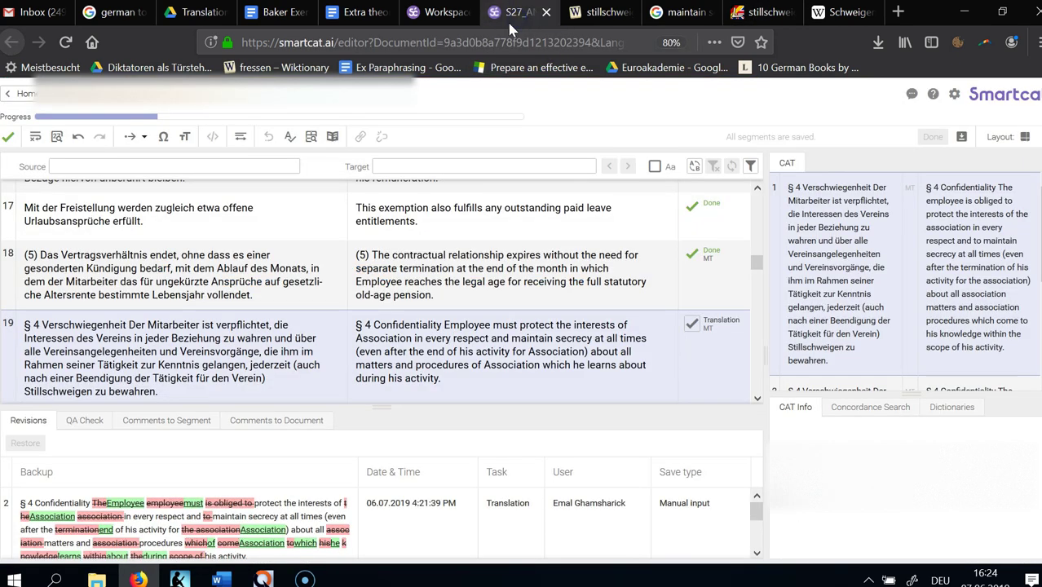
pyautogui.click(824, 12)
pyautogui.click(517, 38)
pyautogui.write('secrecy obligation')
pyautogui.press('Return')
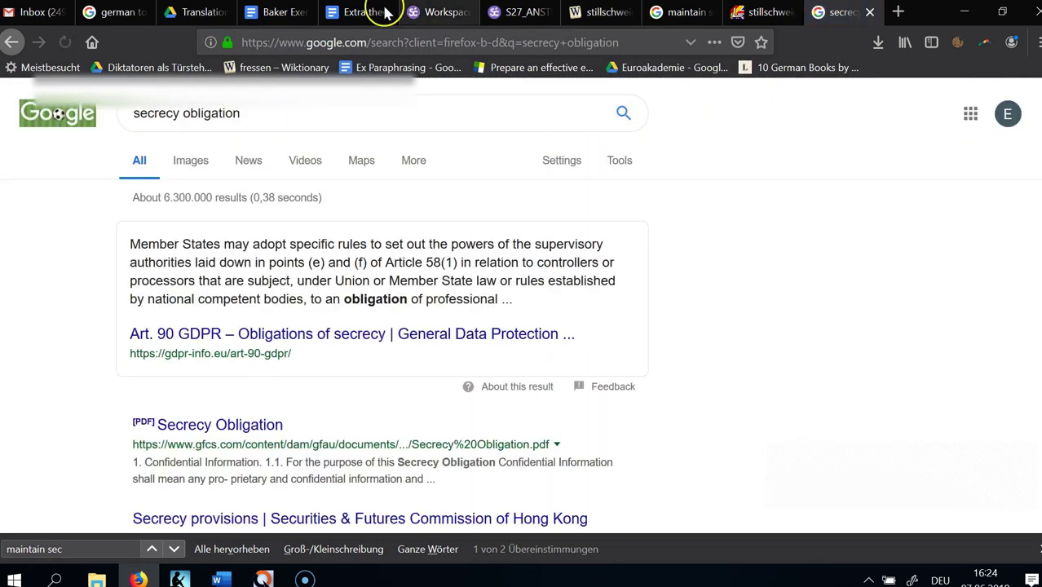
pyautogui.scroll(-3, 358, 338)
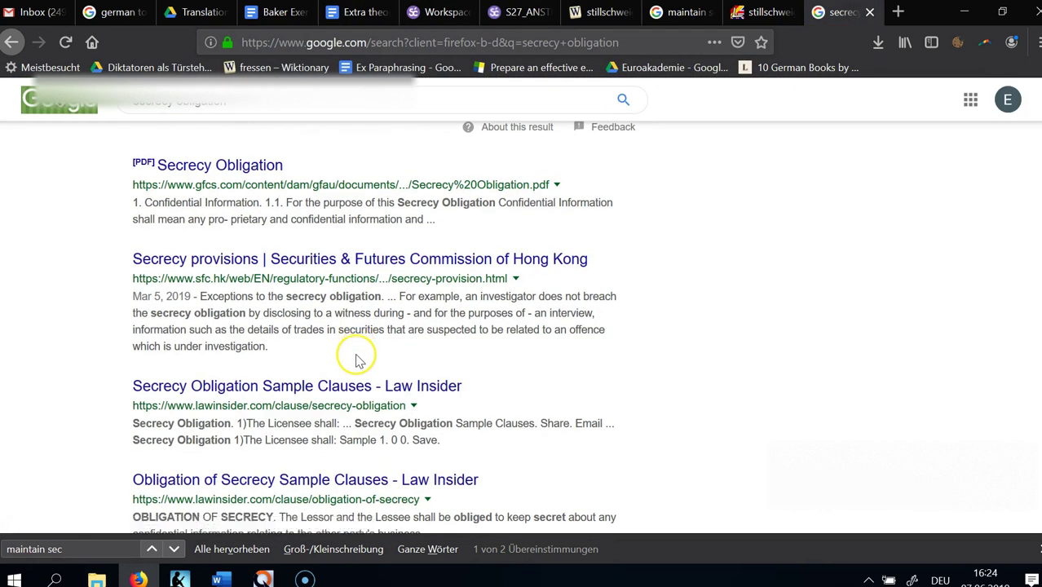
# Return to the Smartcat editor and reread segment 19's English text against the German source
pyautogui.click(503, 14)
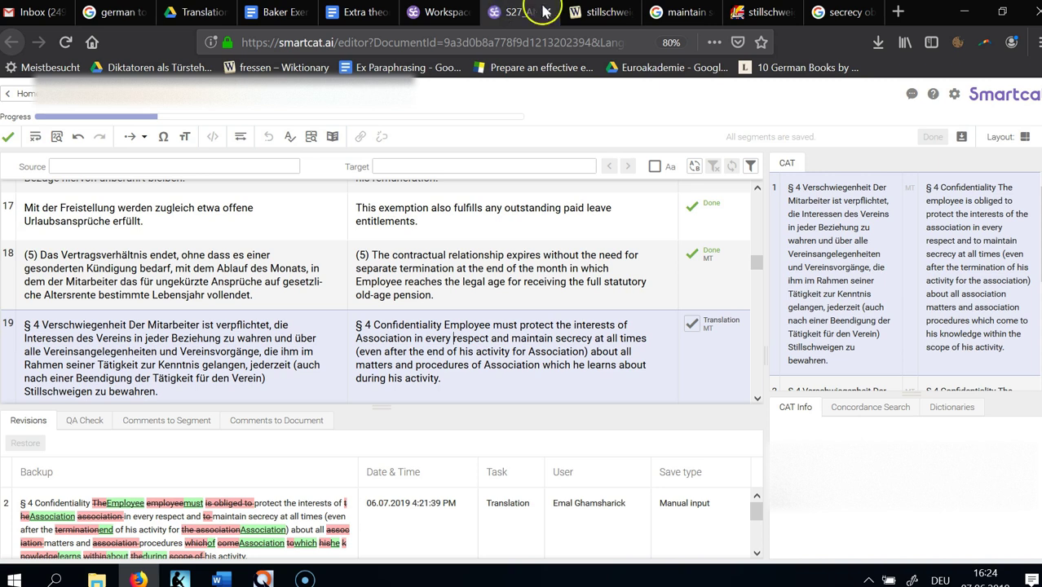
pyautogui.click(345, 14)
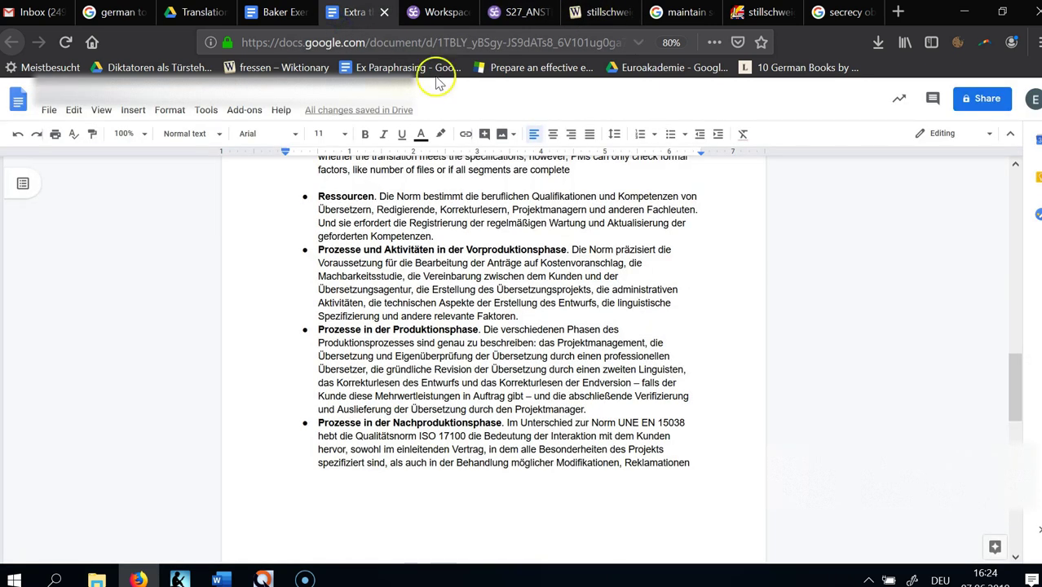
pyautogui.click(436, 11)
pyautogui.click(499, 11)
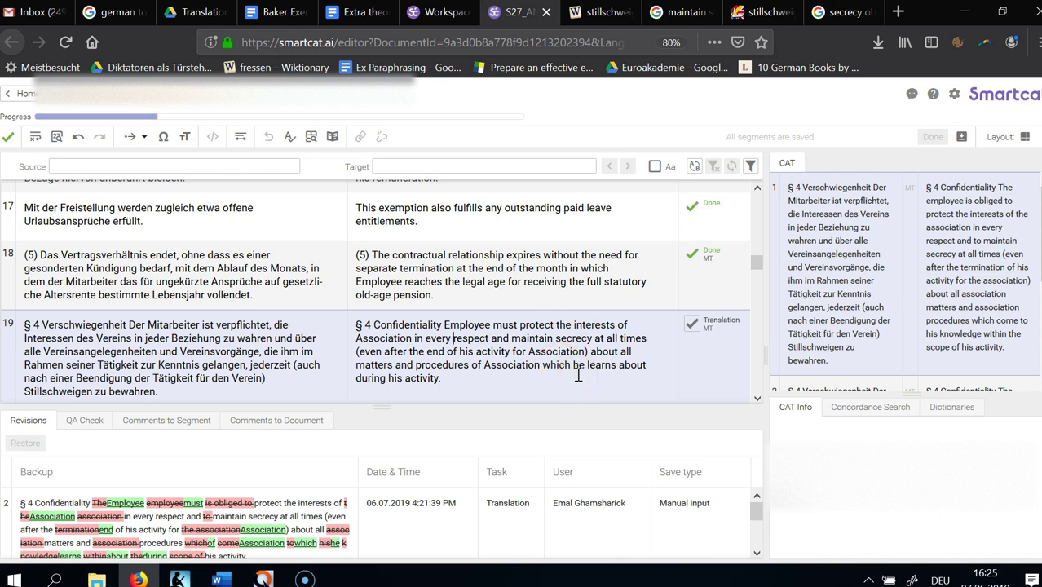
pyautogui.scroll(-1, 578, 374)
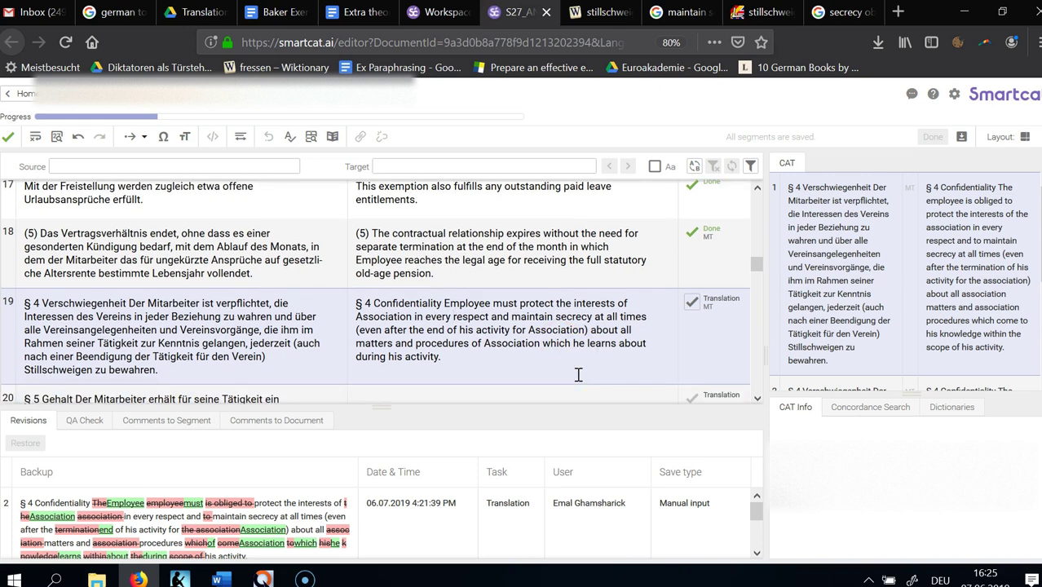
# Check the closing words of segment 19's translation, highlighting "Association which he learns about during his activity."
pyautogui.click(593, 346)
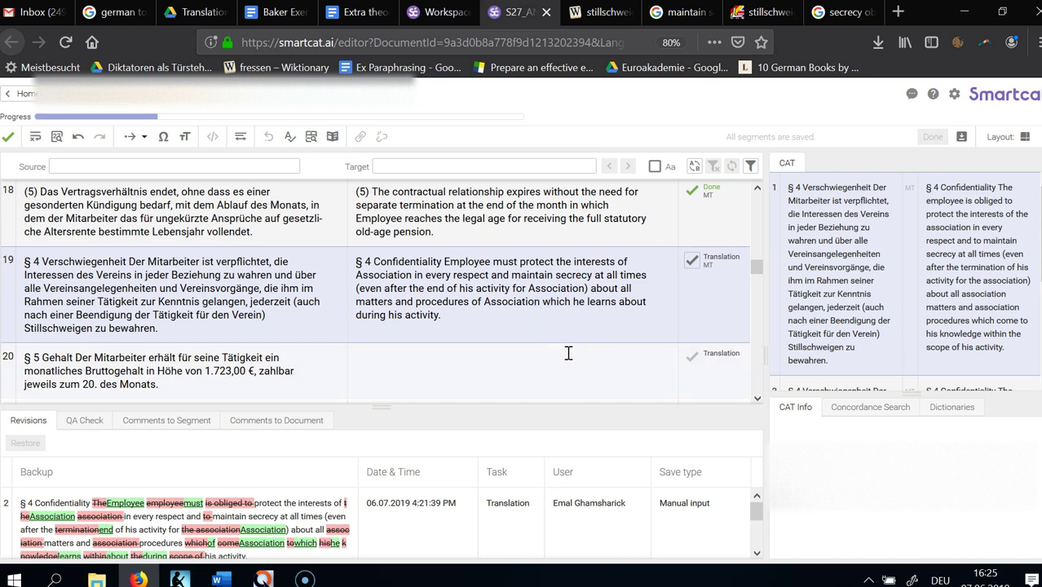
pyautogui.write(',')
pyautogui.hotkey('ctrl', 'shift', 'Left')
pyautogui.hotkey('ctrl', 'shift', 'Left')
pyautogui.hotkey('ctrl', 'shift', 'Left')
pyautogui.hotkey('ctrl', 'shift', 'Left')
pyautogui.hotkey('ctrl', 'shift', 'Left')
pyautogui.hotkey('ctrl', 'shift', 'Left')
pyautogui.hotkey('ctrl', 'shift', 'Left')
pyautogui.hotkey('ctrl', 'shift', 'Left')
pyautogui.hotkey('ctrl', 'shift', 'Left')
pyautogui.hotkey('ctrl', 'shift', 'Left')
pyautogui.hotkey('ctrl', 'shift', 'Left')
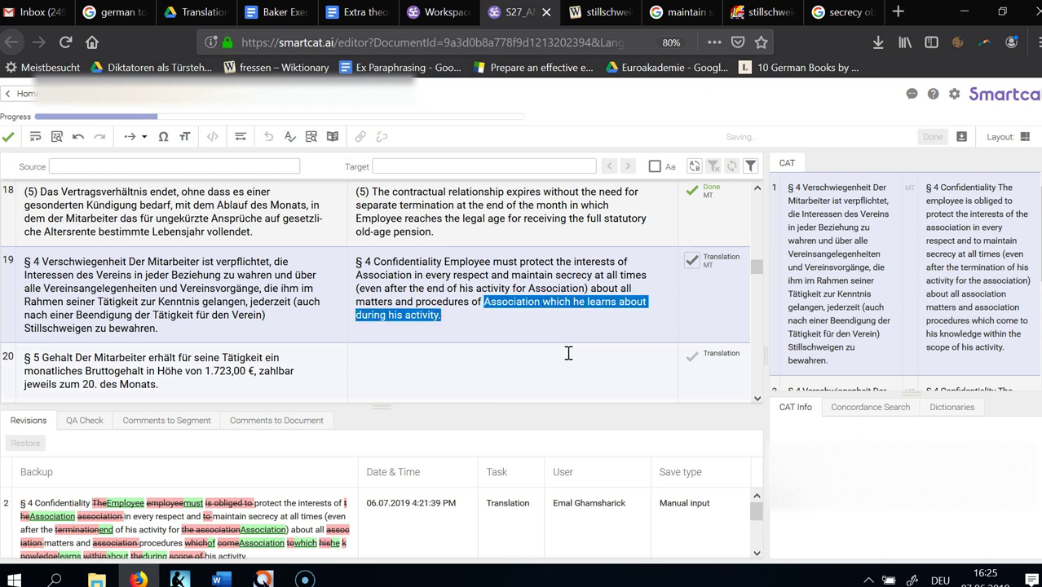
pyautogui.hotkey('ctrl', 'shift', 'Left')
pyautogui.hotkey('ctrl', 'shift', 'Right')
pyautogui.press('Right')
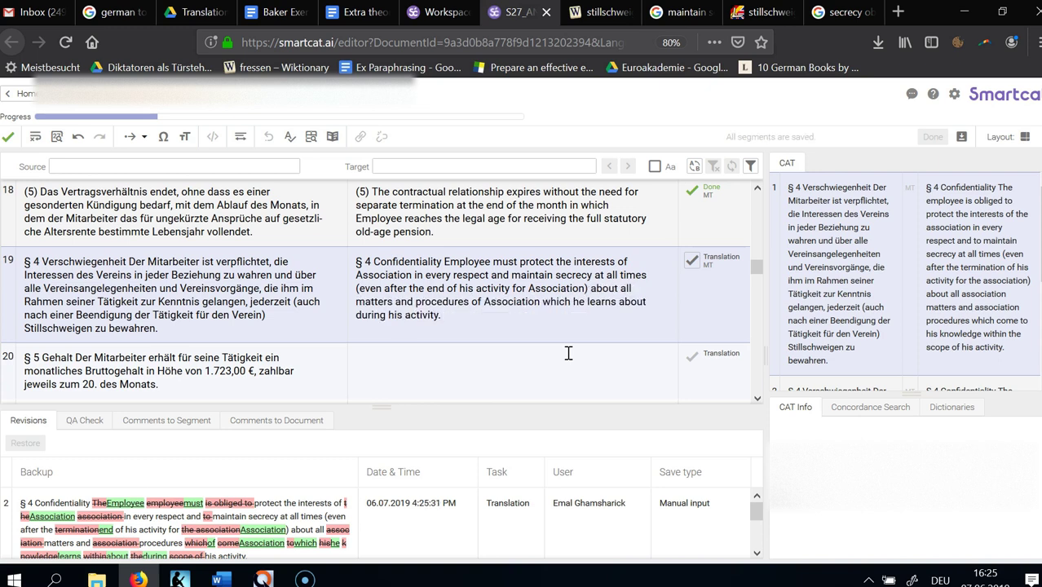
# Recheck "matters and procedures of Association which he learns about during his activity." and confirm segment 19 as done
pyautogui.hotkey('ctrl', 'shift', 'Left')
pyautogui.hotkey('ctrl', 'shift', 'Left')
pyautogui.hotkey('ctrl', 'shift', 'Left')
pyautogui.hotkey('ctrl', 'shift', 'Left')
pyautogui.hotkey('ctrl', 'shift', 'Left')
pyautogui.hotkey('ctrl', 'shift', 'Left')
pyautogui.hotkey('ctrl', 'shift', 'Left')
pyautogui.hotkey('ctrl', 'shift', 'Left')
pyautogui.hotkey('ctrl', 'shift', 'Left')
pyautogui.hotkey('ctrl', 'shift', 'Left')
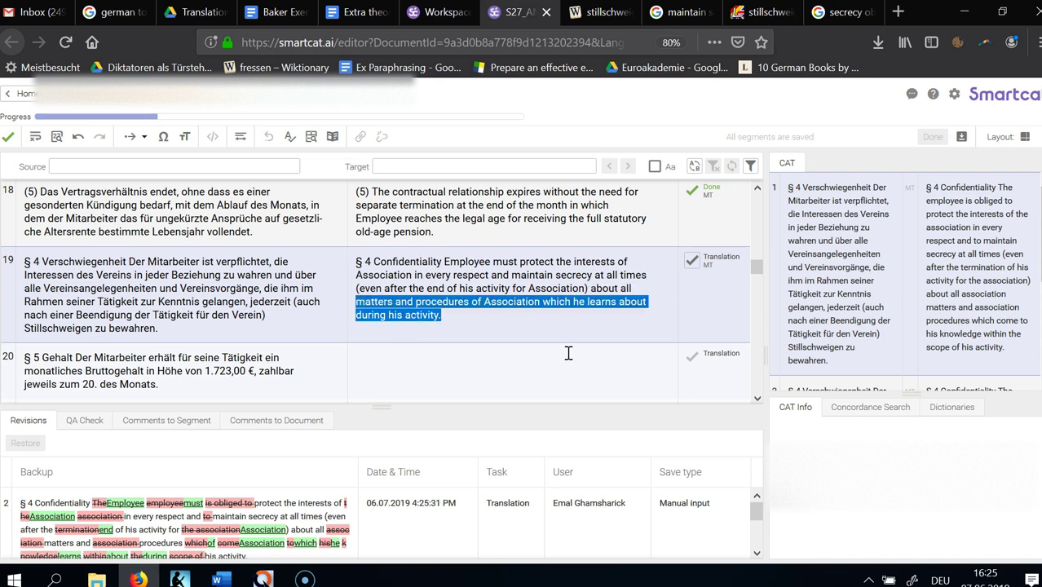
pyautogui.press('Right')
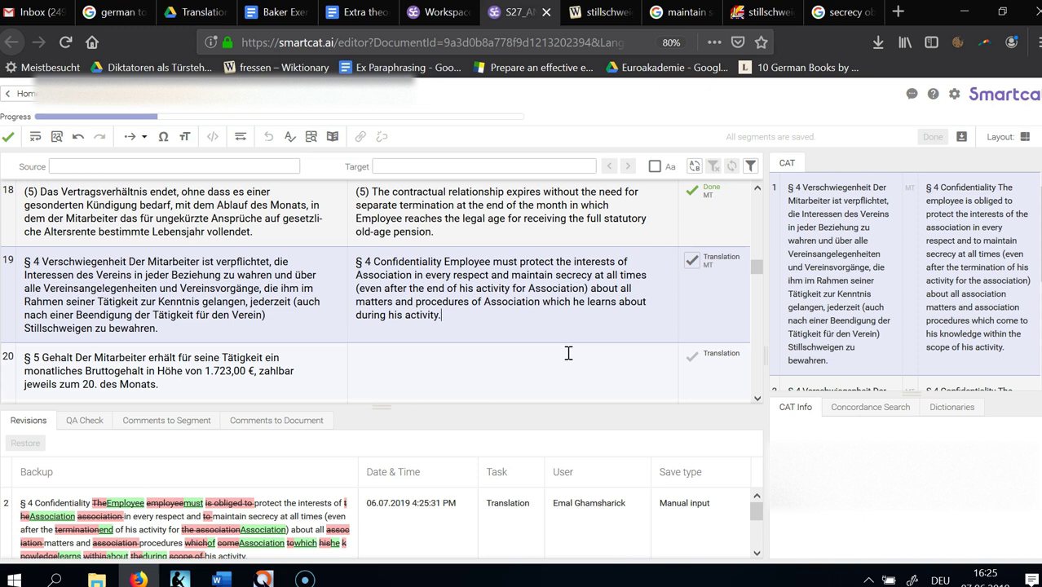
pyautogui.hotkey('ctrl', 'Return')
pyautogui.press('Up')
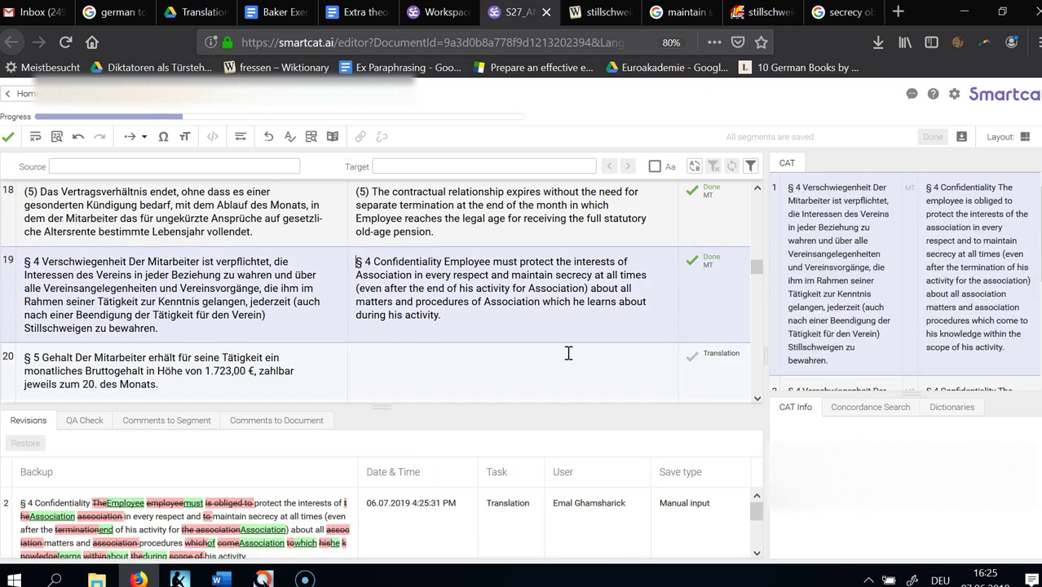